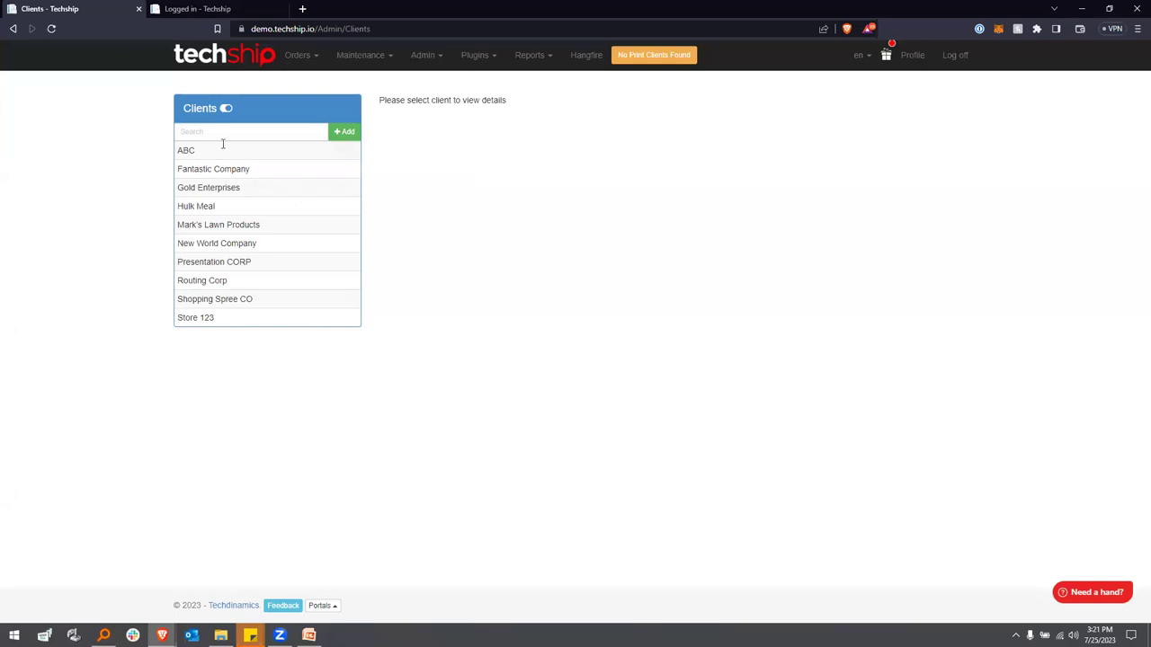
Open the Gold Enterprises client and examine its general settings and billing accounts
{"action": "left_click", "coordinate": [208, 187]}
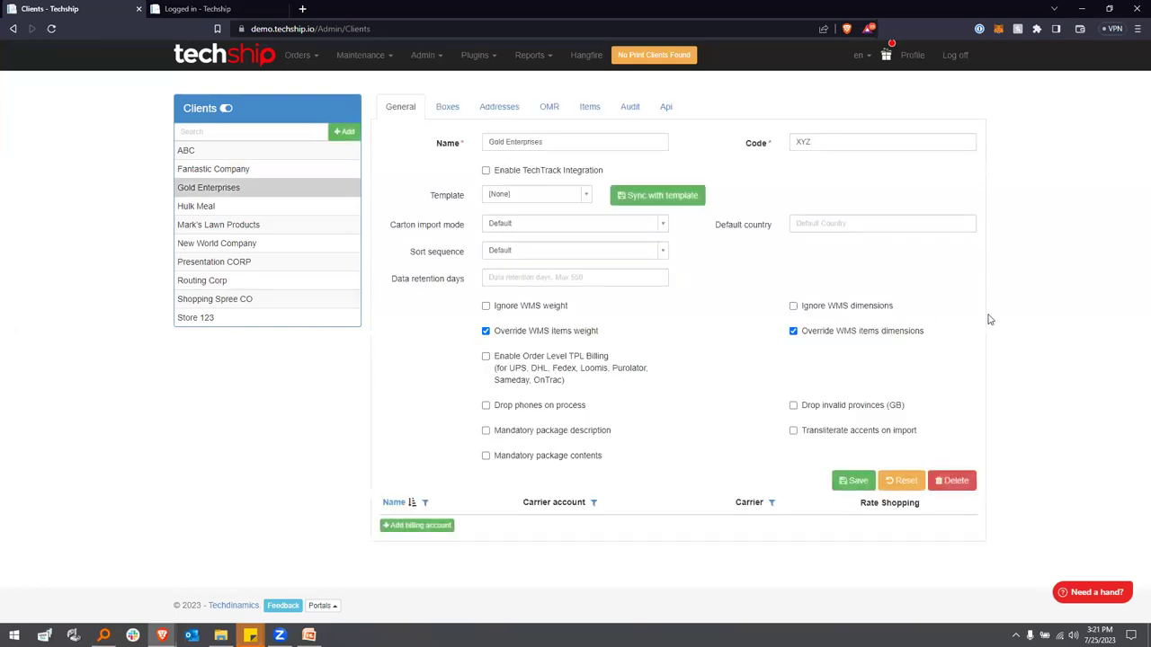
{"action": "scroll", "coordinate": [1056, 334], "scroll_direction": "down", "scroll_amount": 2}
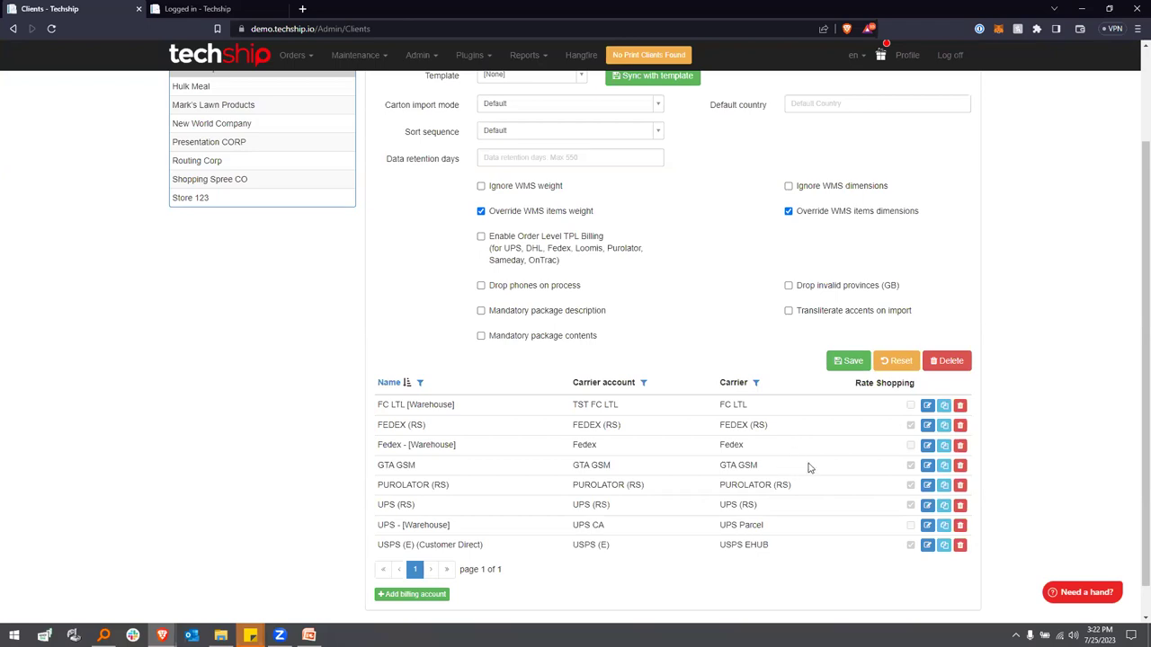
{"action": "scroll", "coordinate": [808, 466], "scroll_direction": "up", "scroll_amount": 1}
{"action": "scroll", "coordinate": [808, 466], "scroll_direction": "up", "scroll_amount": 1}
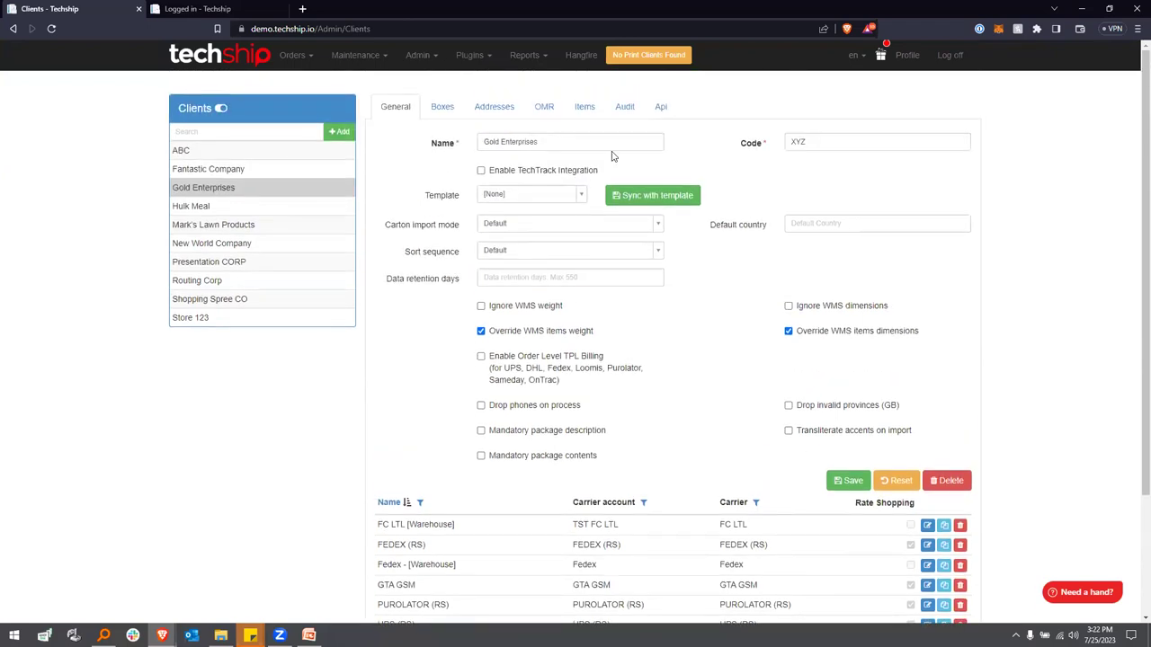
Open the Import orders page
{"action": "left_click", "coordinate": [304, 62]}
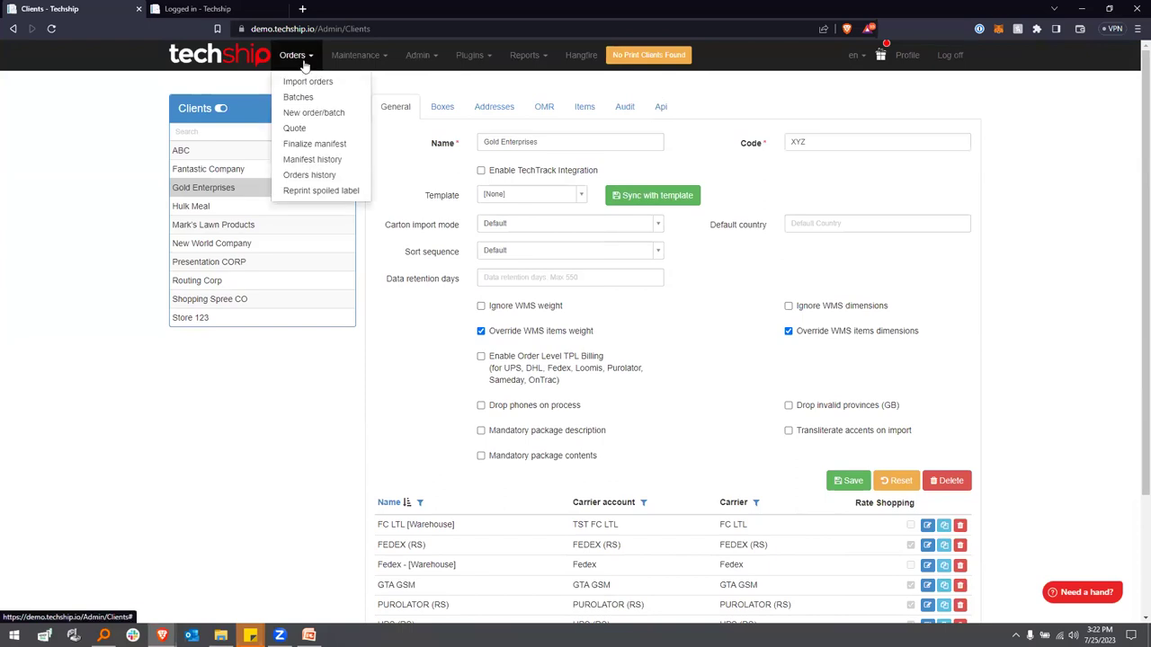
{"action": "left_click", "coordinate": [307, 82]}
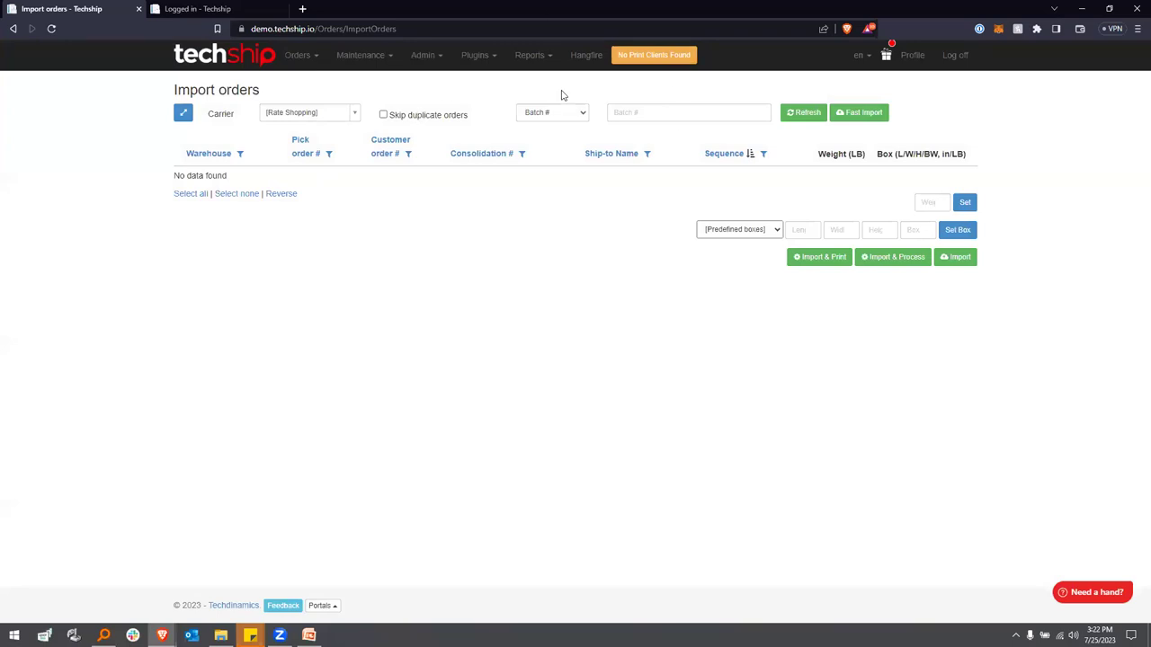
Look through the available import carriers, try [Import], and return the carrier to [Rate Shopping]
{"action": "left_click", "coordinate": [353, 113]}
{"action": "scroll", "coordinate": [353, 180], "scroll_direction": "down", "scroll_amount": 5}
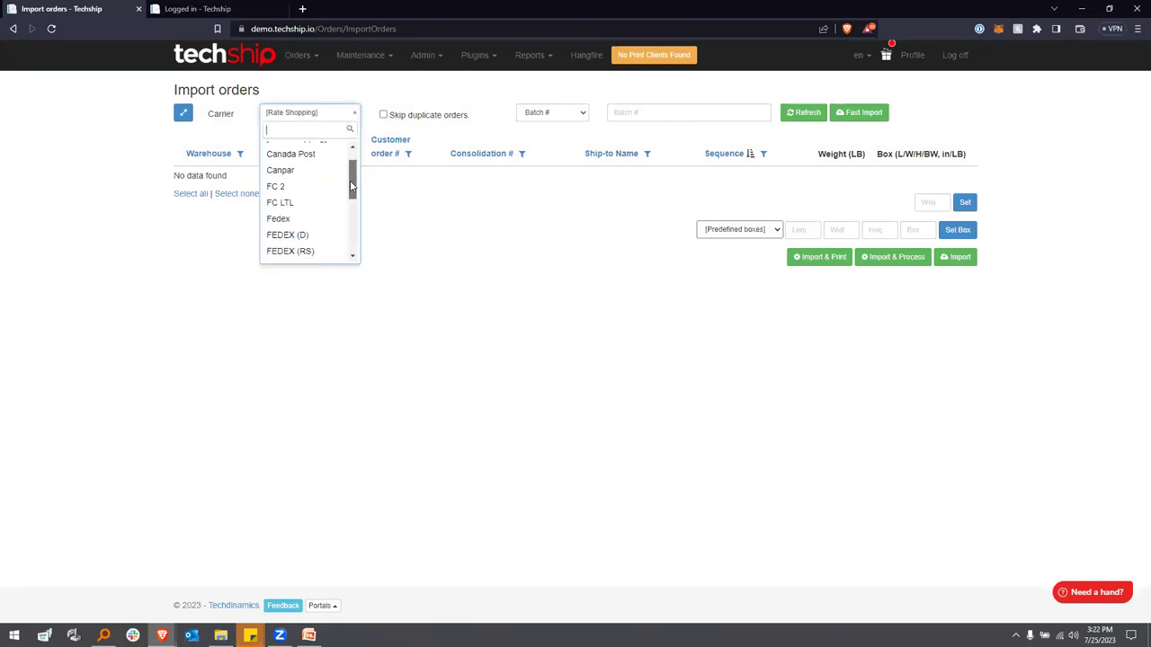
{"action": "left_click_drag", "start_coordinate": [354, 205], "coordinate": [354, 144]}
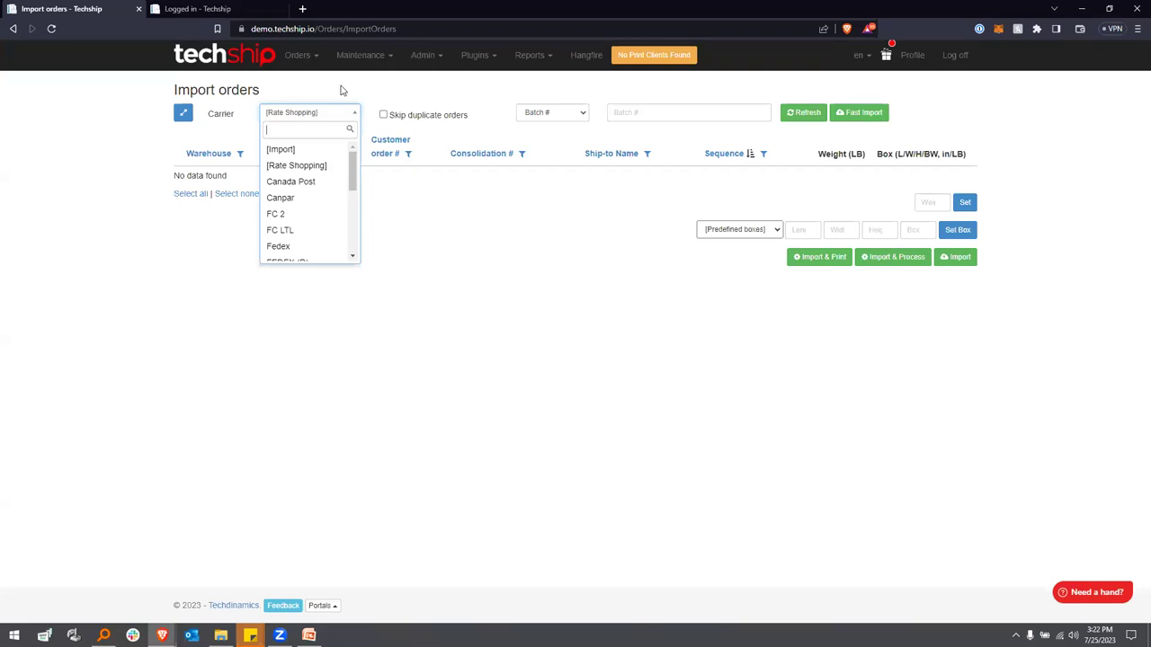
{"action": "scroll", "coordinate": [351, 180], "scroll_direction": "down", "scroll_amount": 3}
{"action": "scroll", "coordinate": [351, 180], "scroll_direction": "up", "scroll_amount": 3}
{"action": "left_click", "coordinate": [334, 150]}
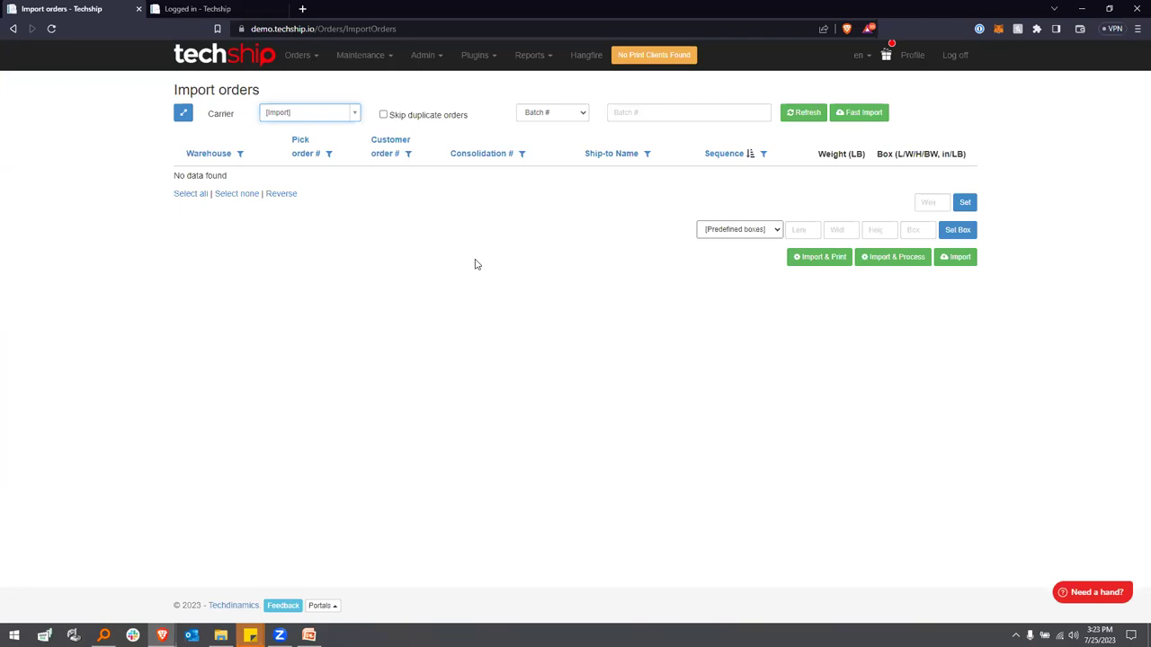
{"action": "left_click", "coordinate": [332, 115]}
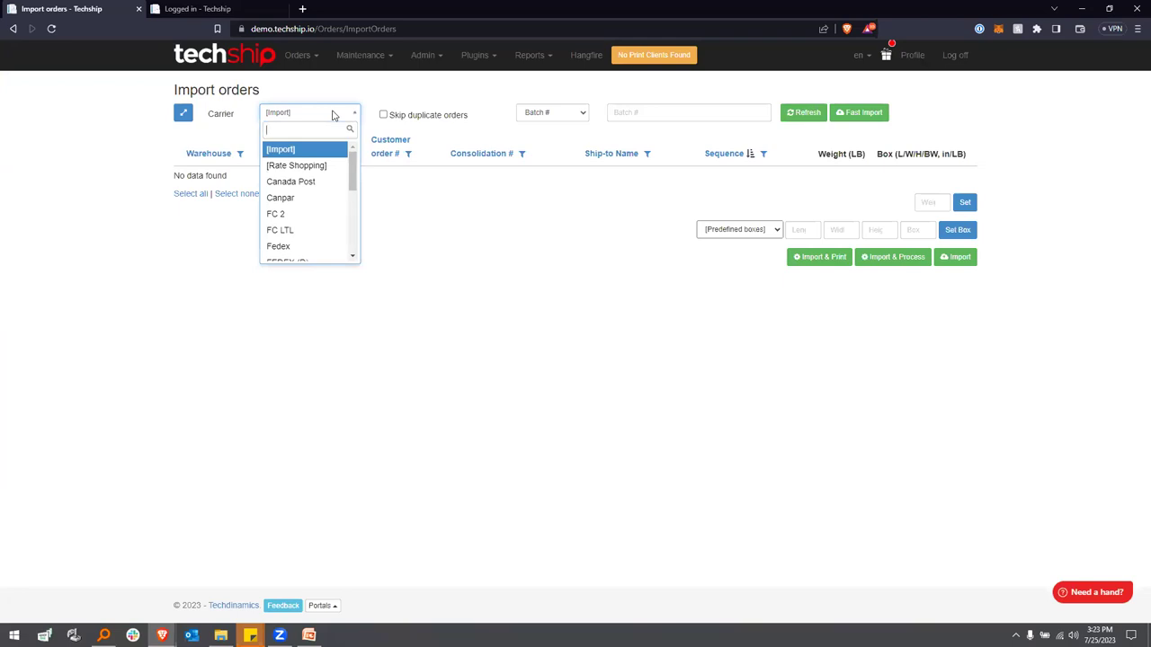
{"action": "left_click", "coordinate": [326, 167]}
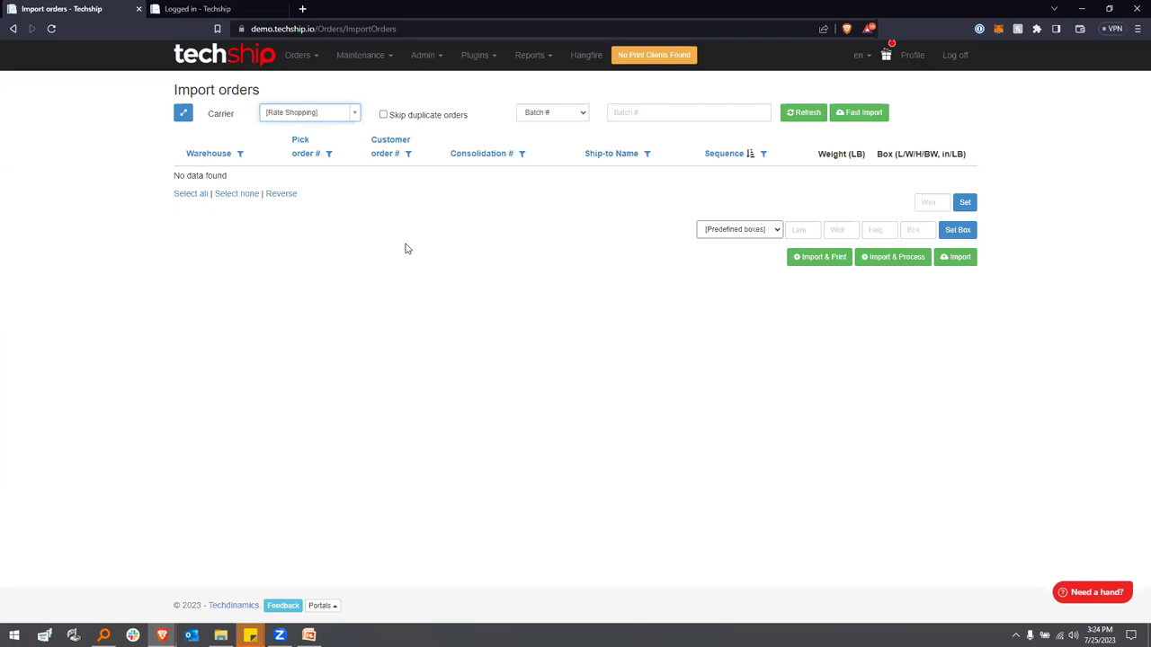
Try UPS Parcel as the import carrier, and switch the carrier back to [Rate Shopping]
{"action": "left_click", "coordinate": [342, 112]}
{"action": "left_click_drag", "start_coordinate": [355, 187], "coordinate": [355, 249]}
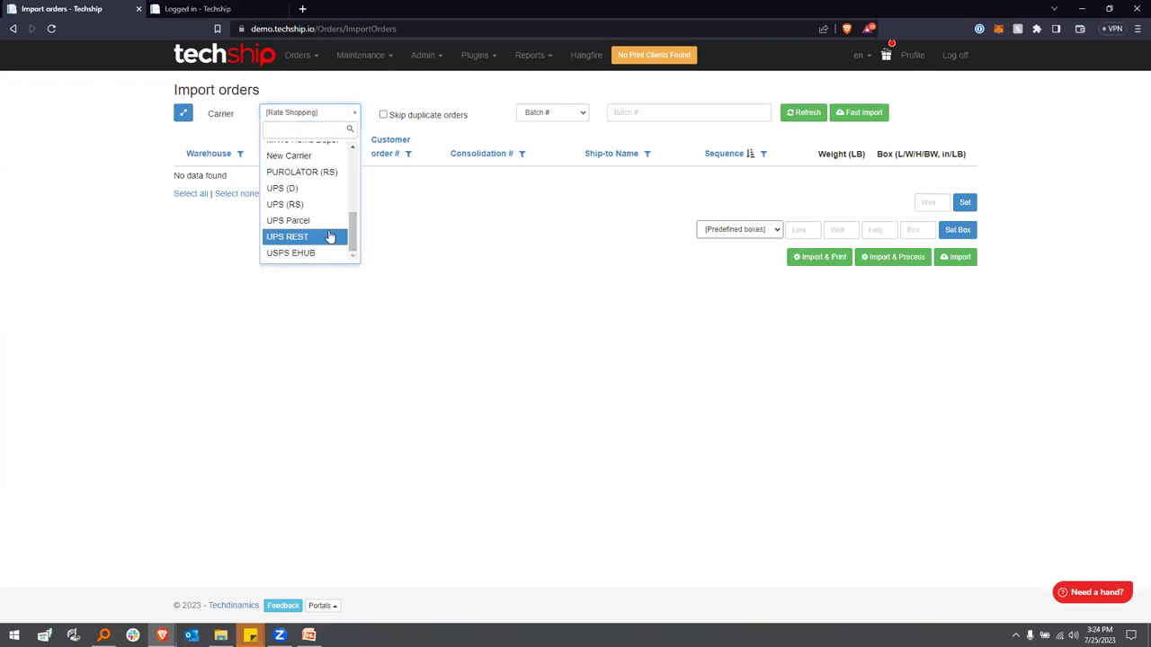
{"action": "left_click", "coordinate": [327, 223]}
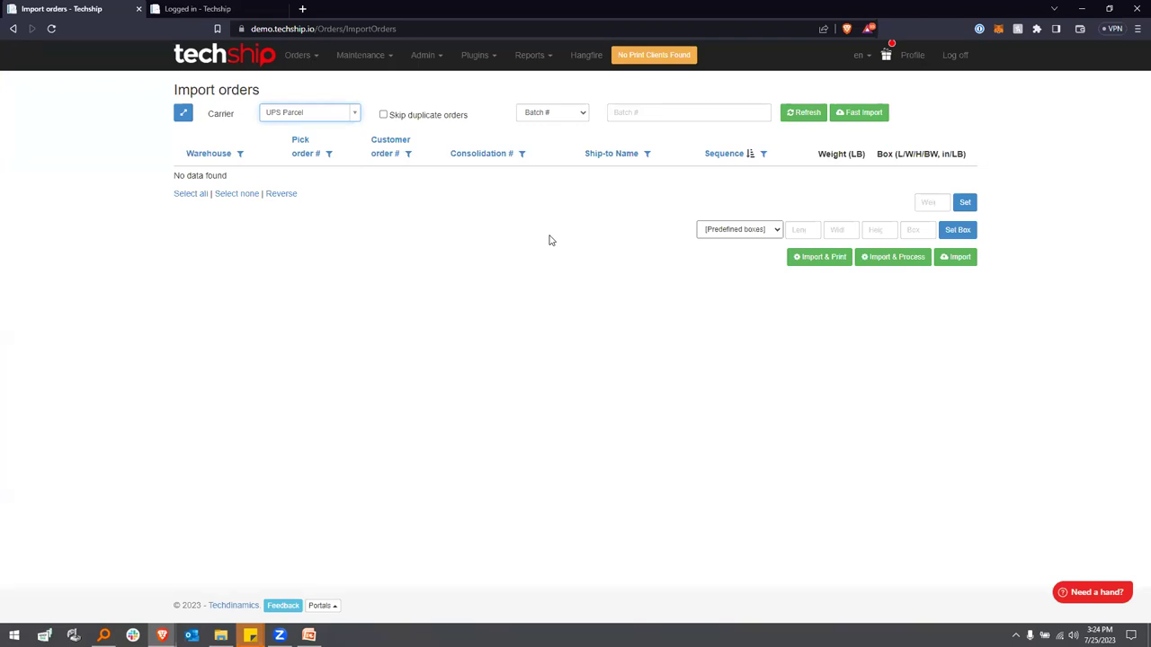
{"action": "left_click", "coordinate": [353, 114]}
{"action": "scroll", "coordinate": [353, 212], "scroll_direction": "up", "scroll_amount": 5}
{"action": "left_click", "coordinate": [317, 164]}
Choose Batch # as the import lookup type and enter batch number 14192
{"action": "left_click", "coordinate": [575, 115]}
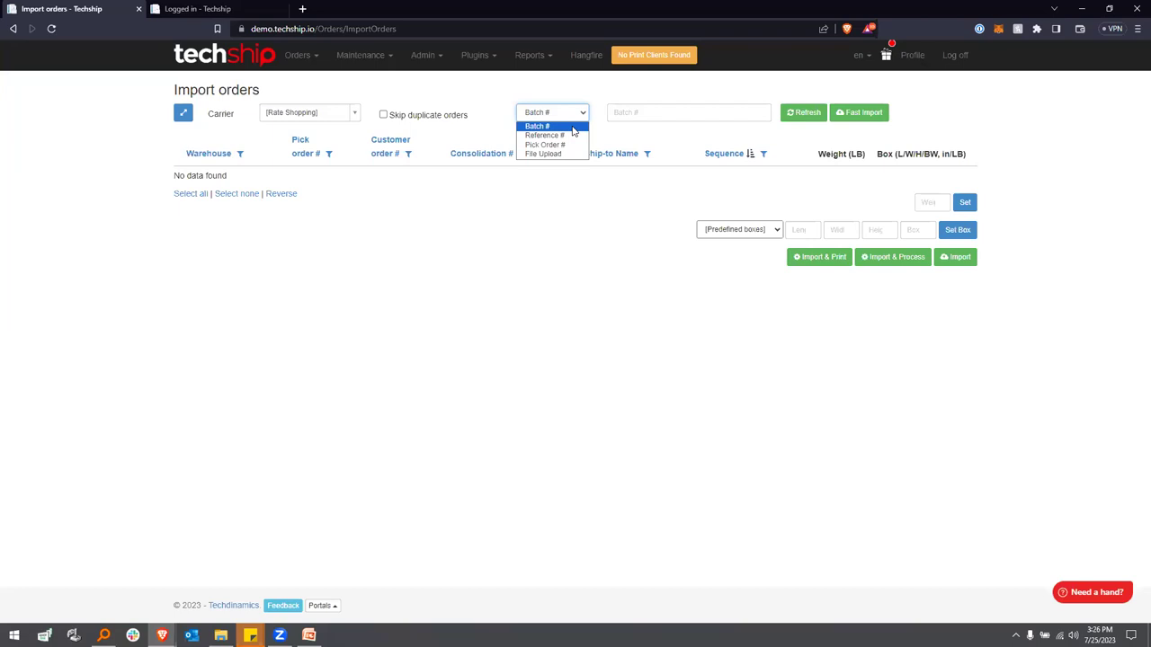
{"action": "left_click", "coordinate": [574, 131]}
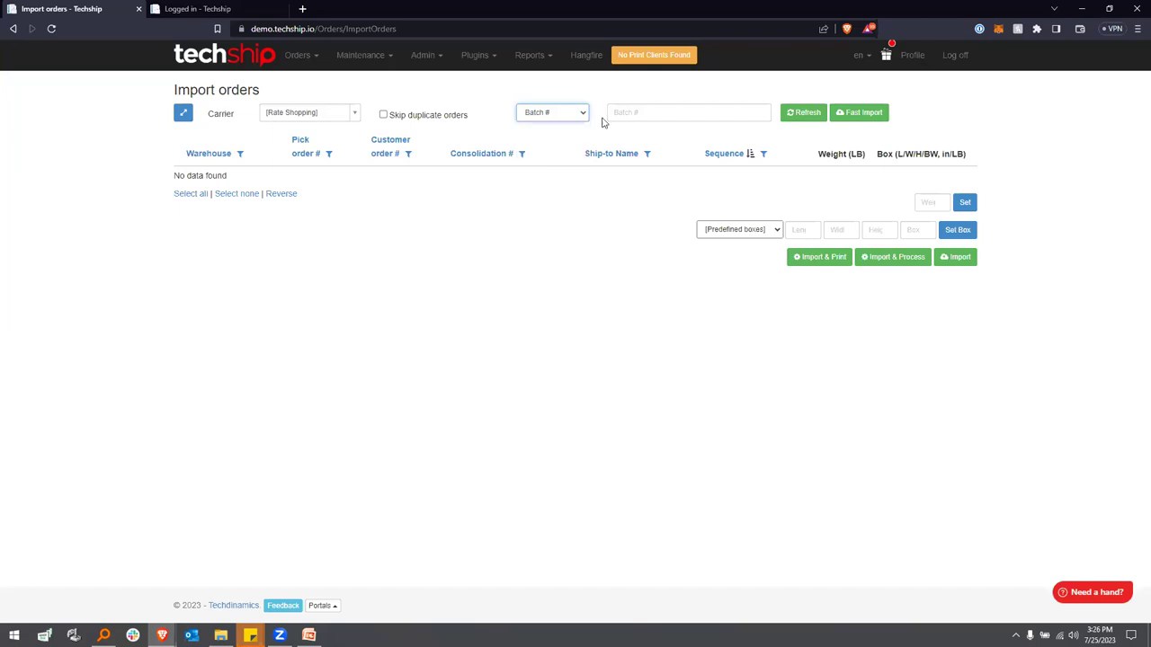
{"action": "left_click", "coordinate": [561, 121]}
{"action": "left_click", "coordinate": [637, 93]}
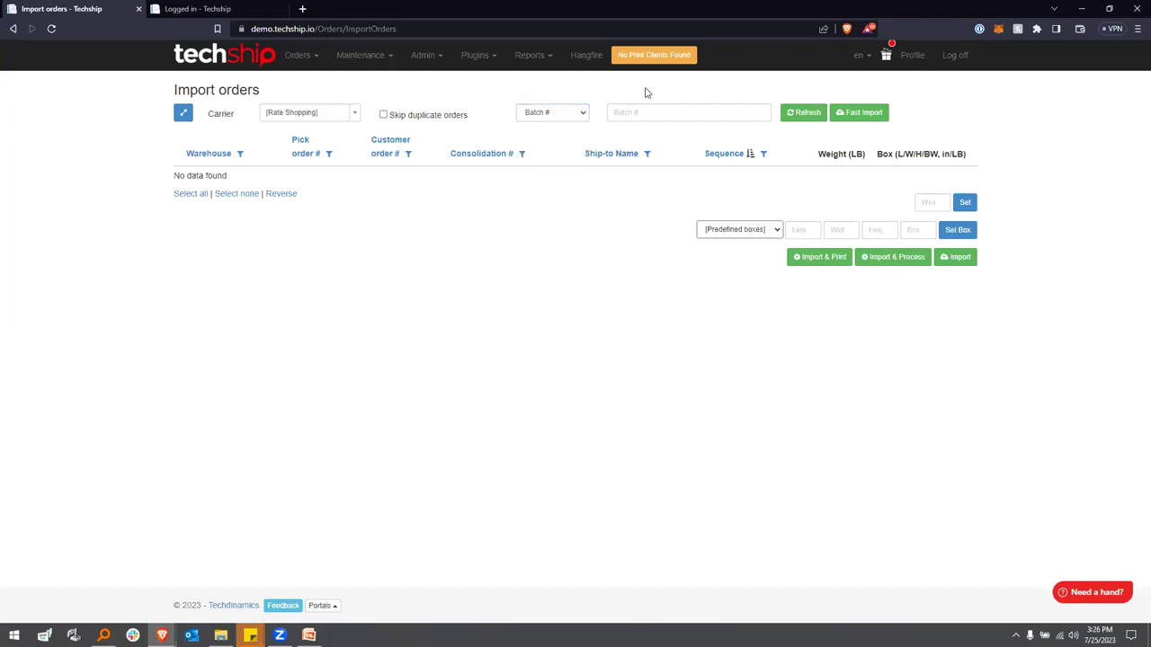
{"action": "left_click", "coordinate": [700, 106]}
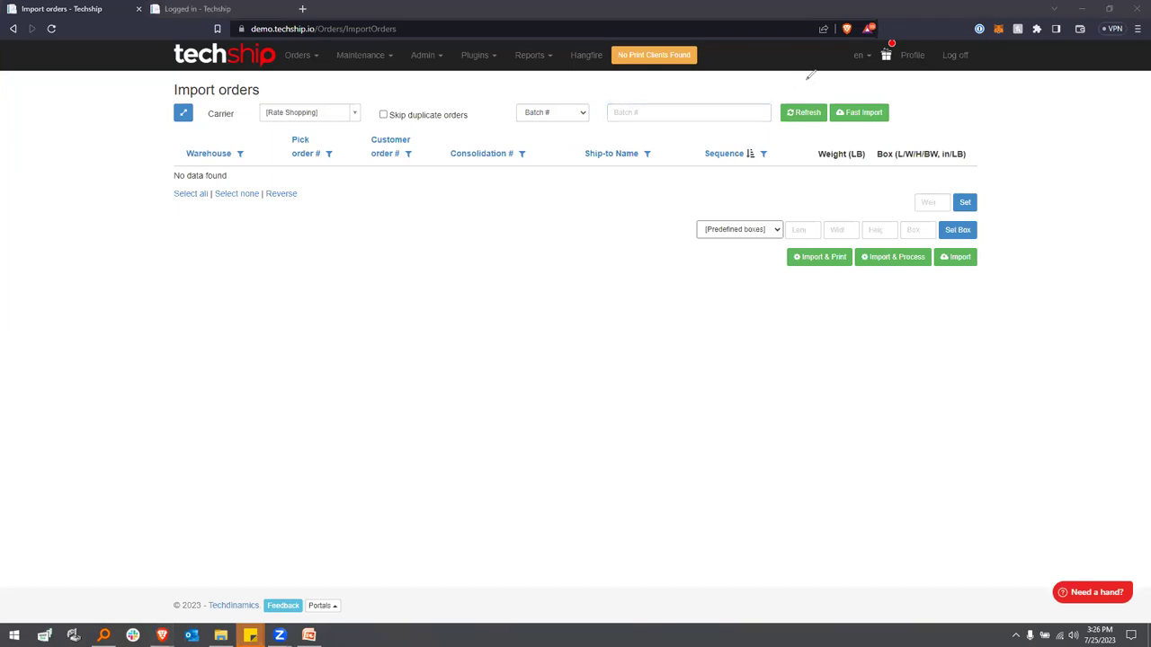
{"action": "left_click", "coordinate": [776, 92]}
{"action": "mouse_move", "coordinate": [776, 92]}
{"action": "left_mouse_down"}
{"action": "mouse_move", "coordinate": [917, 126]}
{"action": "mouse_move", "coordinate": [796, 135]}
{"action": "mouse_move", "coordinate": [771, 115]}
{"action": "mouse_move", "coordinate": [769, 90]}
{"action": "left_mouse_up"}
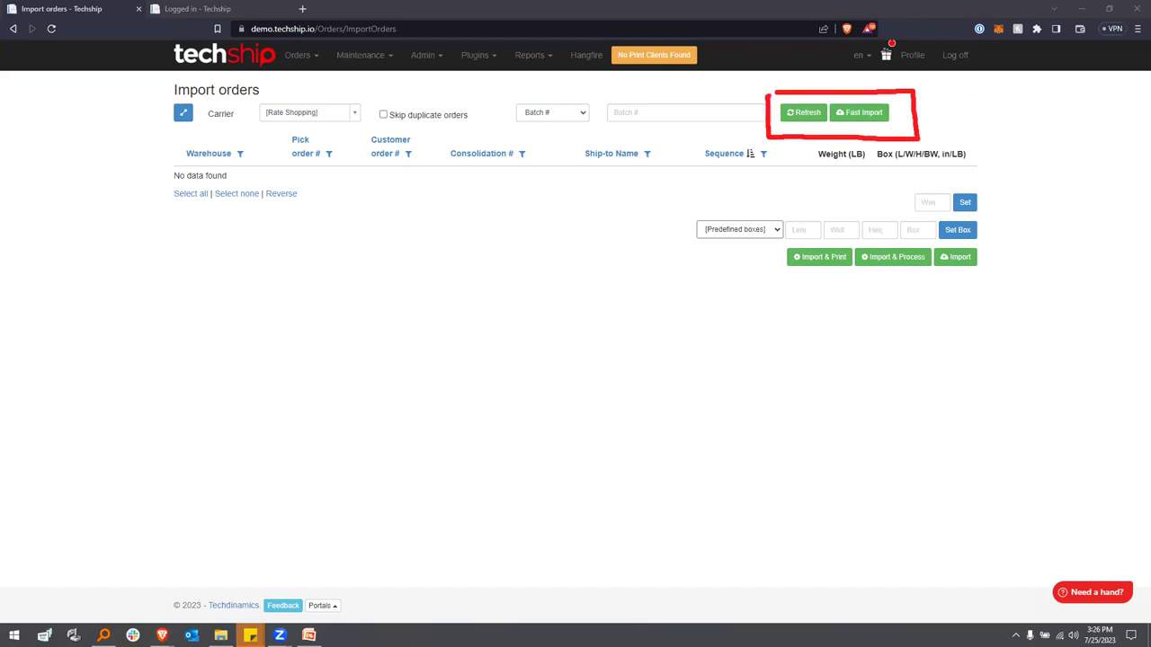
{"action": "left_click", "coordinate": [644, 114]}
{"action": "type", "text": "14192"}
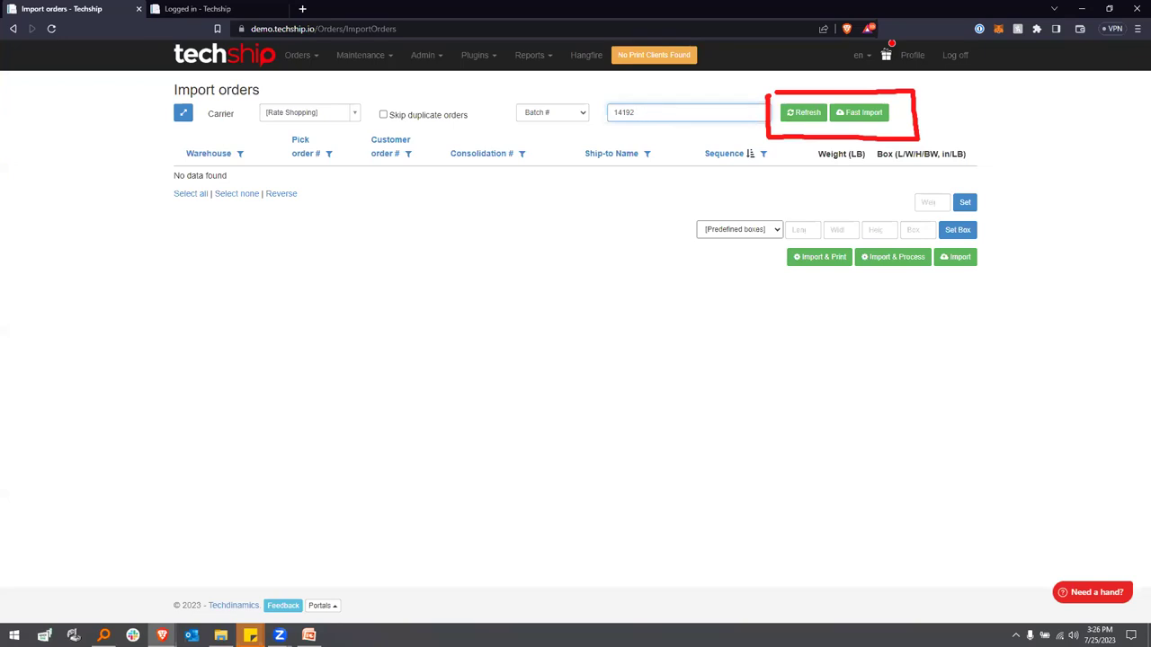
{"action": "mouse_move", "coordinate": [807, 205]}
{"action": "left_mouse_down"}
{"action": "mouse_move", "coordinate": [805, 157]}
{"action": "mouse_move", "coordinate": [814, 167]}
{"action": "left_mouse_up"}
{"action": "mouse_move", "coordinate": [874, 209]}
{"action": "left_mouse_down"}
{"action": "mouse_move", "coordinate": [877, 155]}
{"action": "mouse_move", "coordinate": [888, 167]}
{"action": "left_mouse_up"}
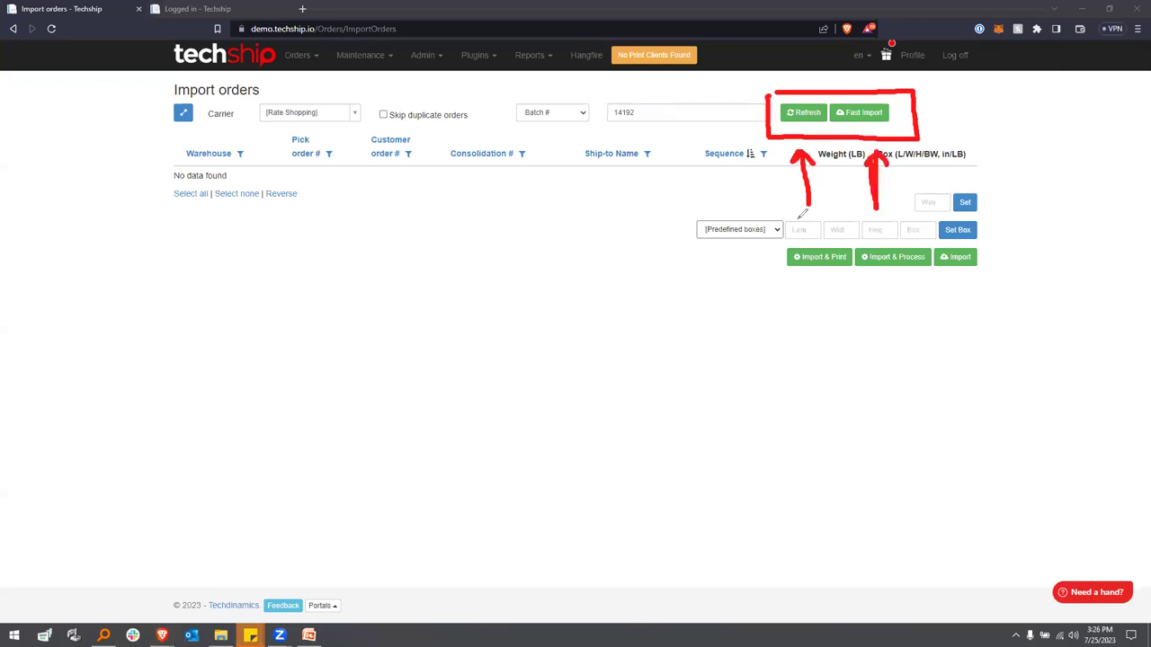
{"action": "left_click_drag", "start_coordinate": [648, 180], "coordinate": [715, 261]}
{"action": "left_click_drag", "start_coordinate": [707, 214], "coordinate": [715, 261]}
{"action": "mouse_move", "coordinate": [788, 261]}
{"action": "left_mouse_down"}
{"action": "mouse_move", "coordinate": [1025, 254]}
{"action": "mouse_move", "coordinate": [786, 234]}
{"action": "left_mouse_up"}
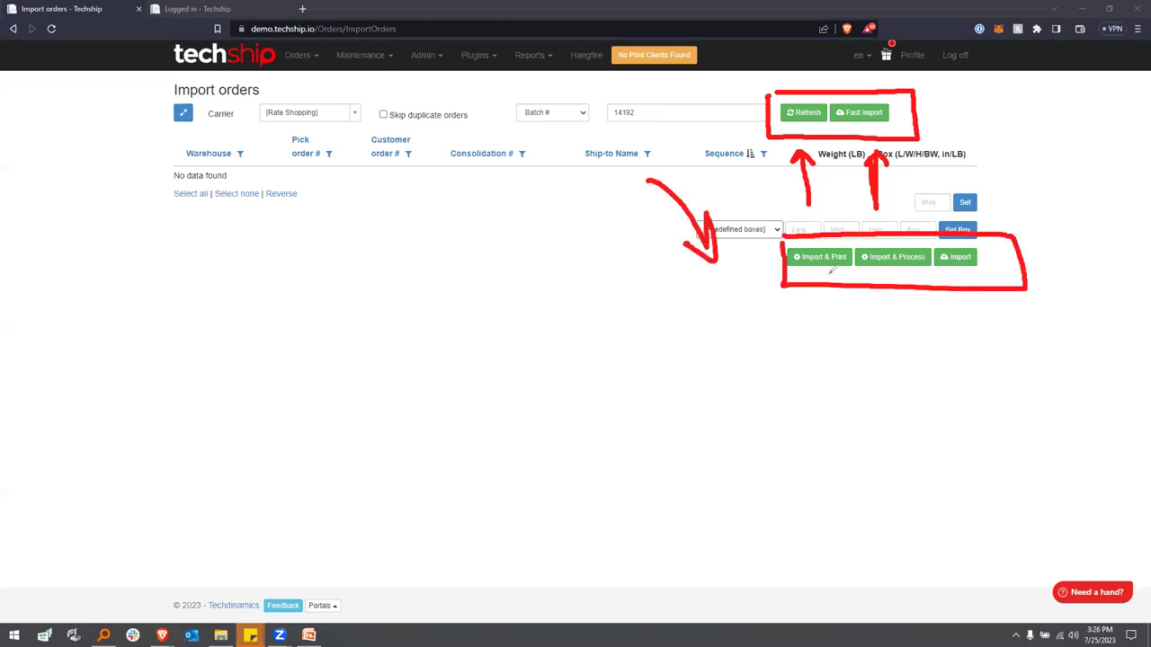
{"action": "mouse_move", "coordinate": [814, 287]}
{"action": "left_mouse_down"}
{"action": "mouse_move", "coordinate": [806, 297]}
{"action": "mouse_move", "coordinate": [827, 287]}
{"action": "left_mouse_up"}
{"action": "left_click_drag", "start_coordinate": [884, 300], "coordinate": [907, 289]}
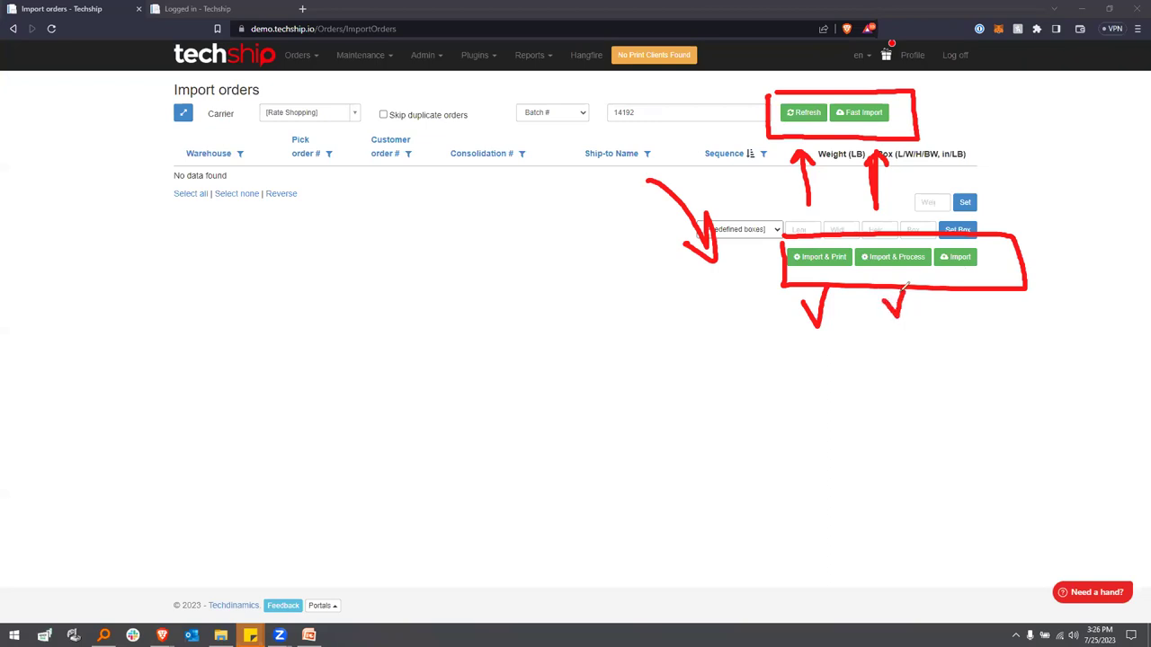
{"action": "mouse_move", "coordinate": [952, 291]}
{"action": "left_mouse_down"}
{"action": "mouse_move", "coordinate": [958, 311]}
{"action": "mouse_move", "coordinate": [971, 278]}
{"action": "left_mouse_up"}
{"action": "key", "text": "e"}
{"action": "mouse_move", "coordinate": [765, 83]}
{"action": "left_mouse_down"}
{"action": "mouse_move", "coordinate": [764, 133]}
{"action": "mouse_move", "coordinate": [835, 83]}
{"action": "mouse_move", "coordinate": [734, 90]}
{"action": "left_mouse_up"}
{"action": "left_click_drag", "start_coordinate": [788, 135], "coordinate": [785, 290]}
{"action": "mouse_move", "coordinate": [782, 235]}
{"action": "left_mouse_down"}
{"action": "mouse_move", "coordinate": [982, 241]}
{"action": "mouse_move", "coordinate": [771, 269]}
{"action": "left_mouse_up"}
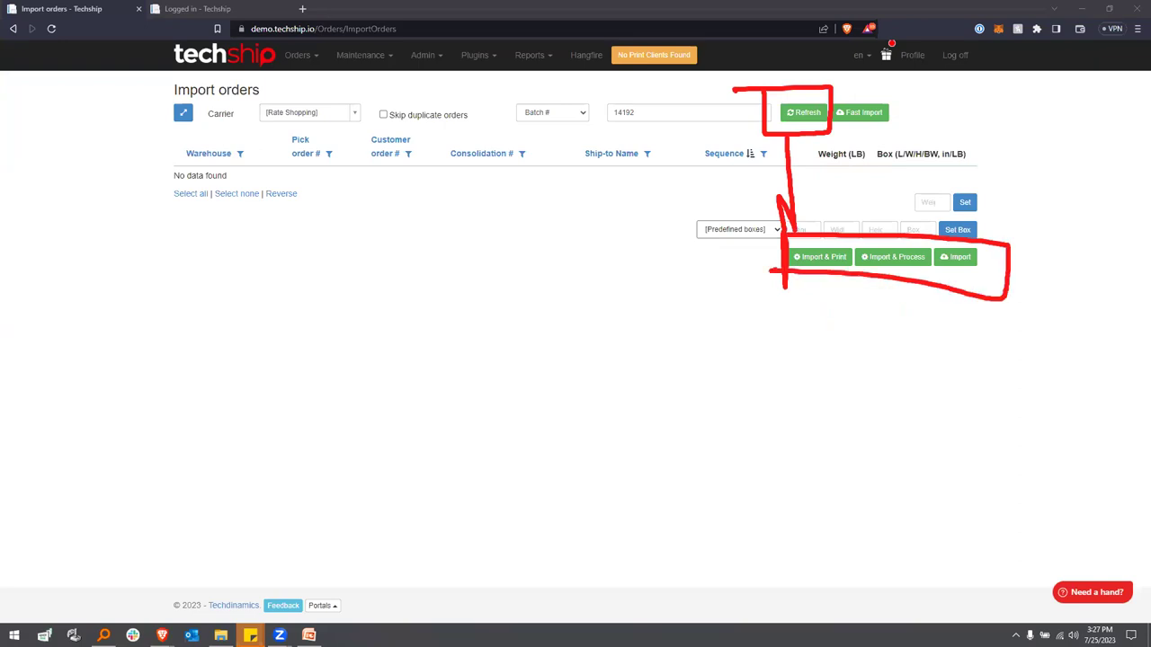
{"action": "key", "text": "Escape"}
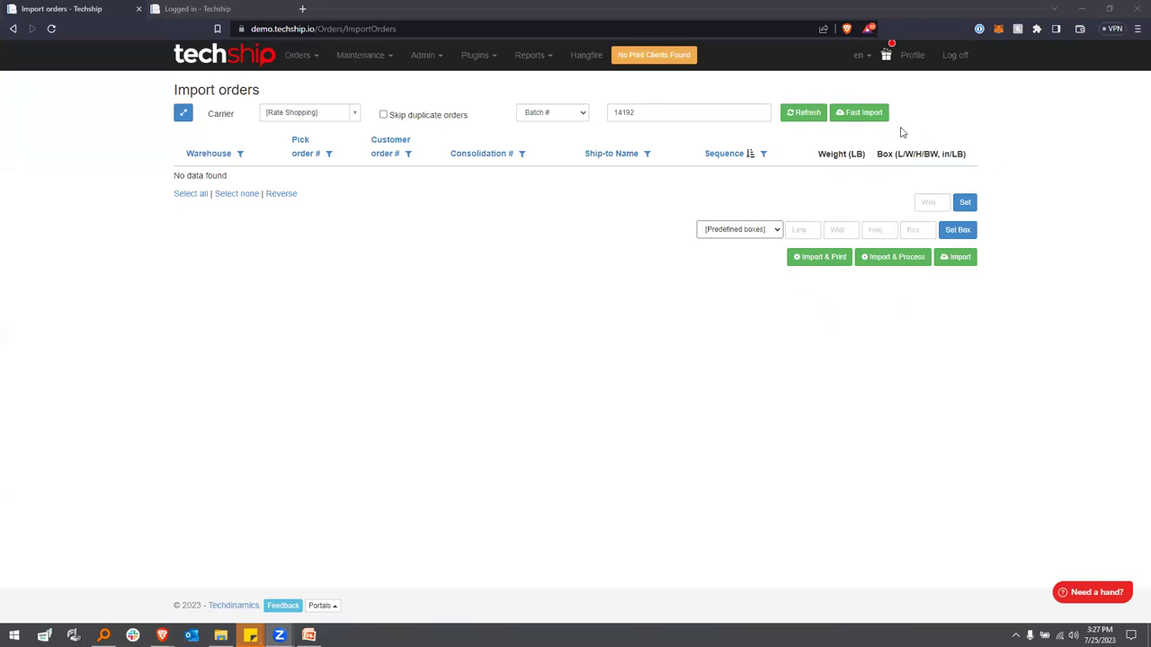
{"action": "mouse_move", "coordinate": [823, 93]}
{"action": "left_mouse_down"}
{"action": "mouse_move", "coordinate": [822, 133]}
{"action": "mouse_move", "coordinate": [907, 93]}
{"action": "mouse_move", "coordinate": [816, 92]}
{"action": "left_mouse_up"}
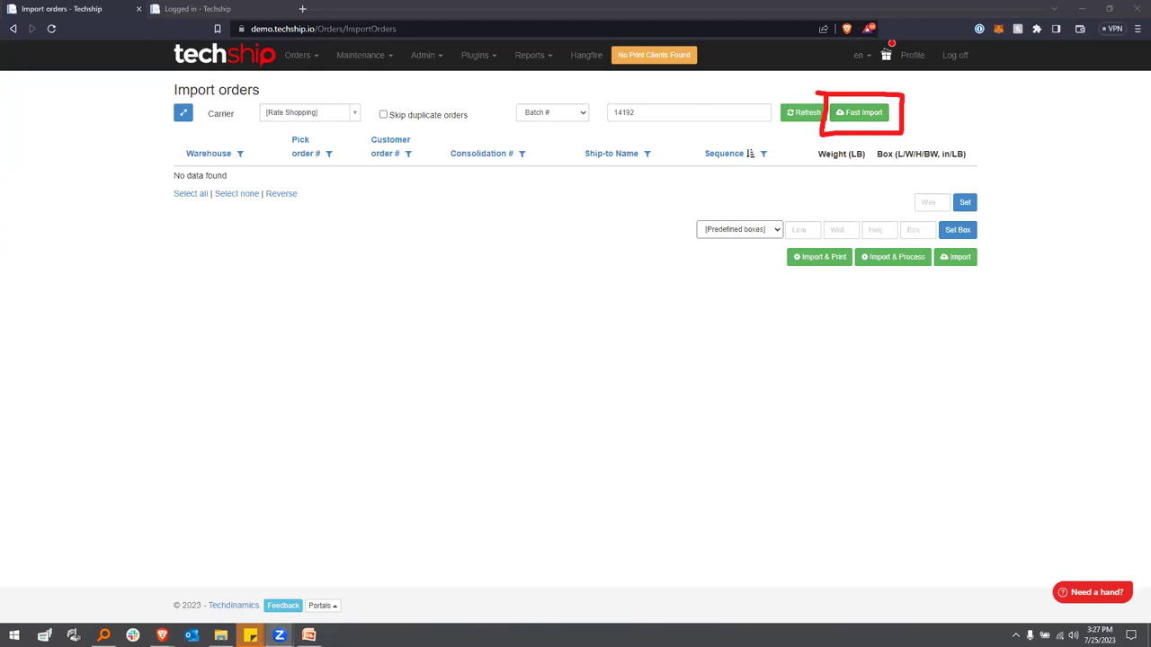
{"action": "key", "text": "Escape"}
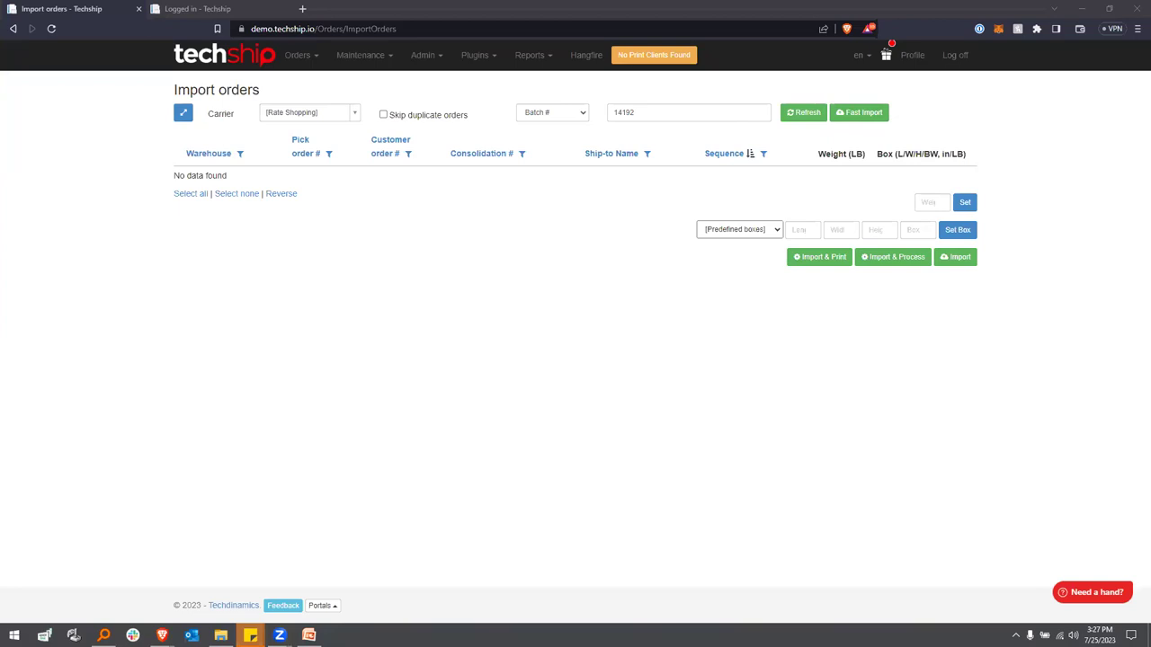
{"action": "mouse_move", "coordinate": [263, 112]}
{"action": "left_mouse_down"}
{"action": "mouse_move", "coordinate": [347, 123]}
{"action": "mouse_move", "coordinate": [368, 93]}
{"action": "mouse_move", "coordinate": [261, 91]}
{"action": "left_mouse_up"}
{"action": "mouse_move", "coordinate": [508, 93]}
{"action": "left_mouse_down"}
{"action": "mouse_move", "coordinate": [511, 126]}
{"action": "mouse_move", "coordinate": [524, 89]}
{"action": "mouse_move", "coordinate": [505, 93]}
{"action": "left_mouse_up"}
{"action": "left_click_drag", "start_coordinate": [602, 135], "coordinate": [602, 133]}
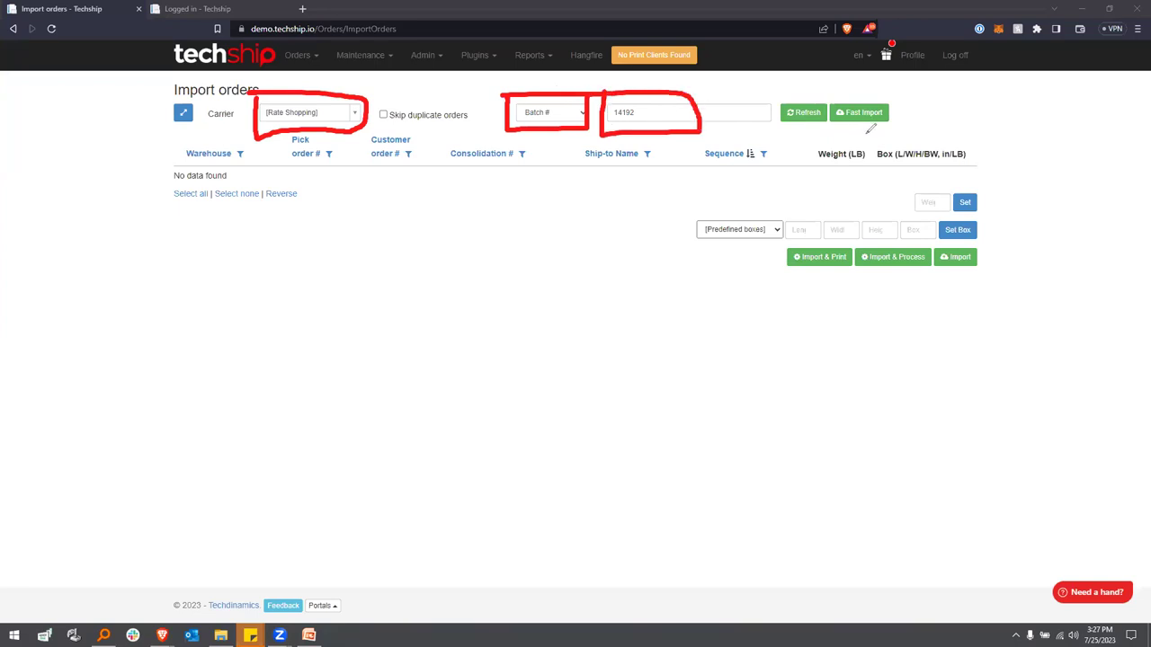
{"action": "left_click_drag", "start_coordinate": [859, 120], "coordinate": [917, 91]}
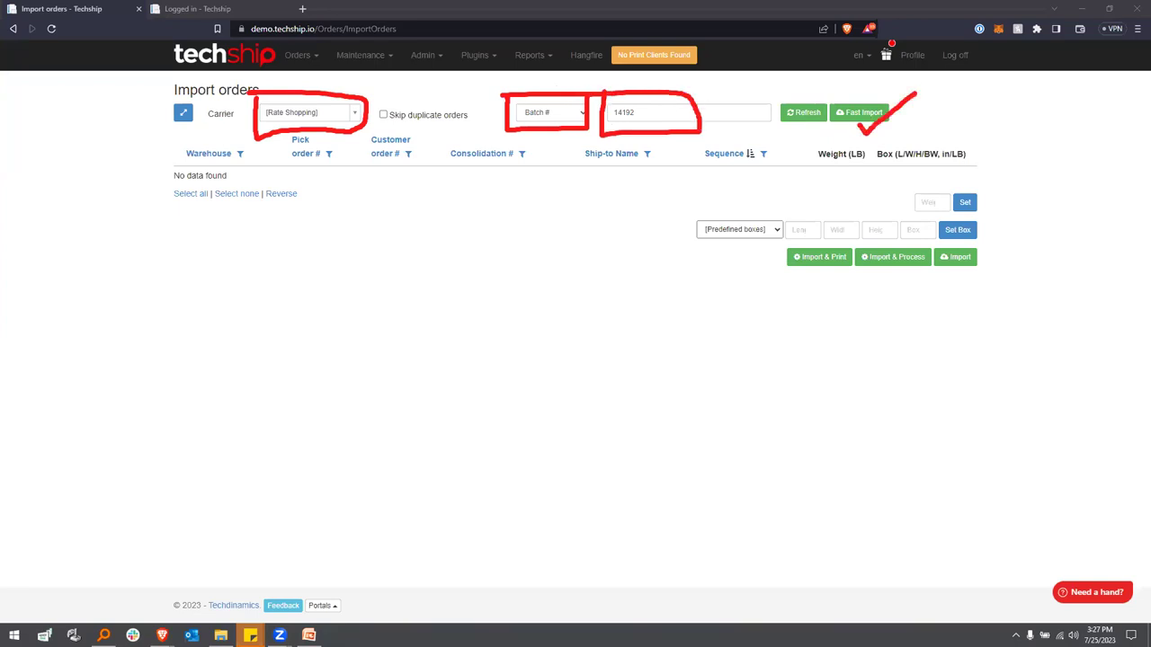
Fast import batch 14192 and review its details and list of orders
{"action": "left_click", "coordinate": [854, 123]}
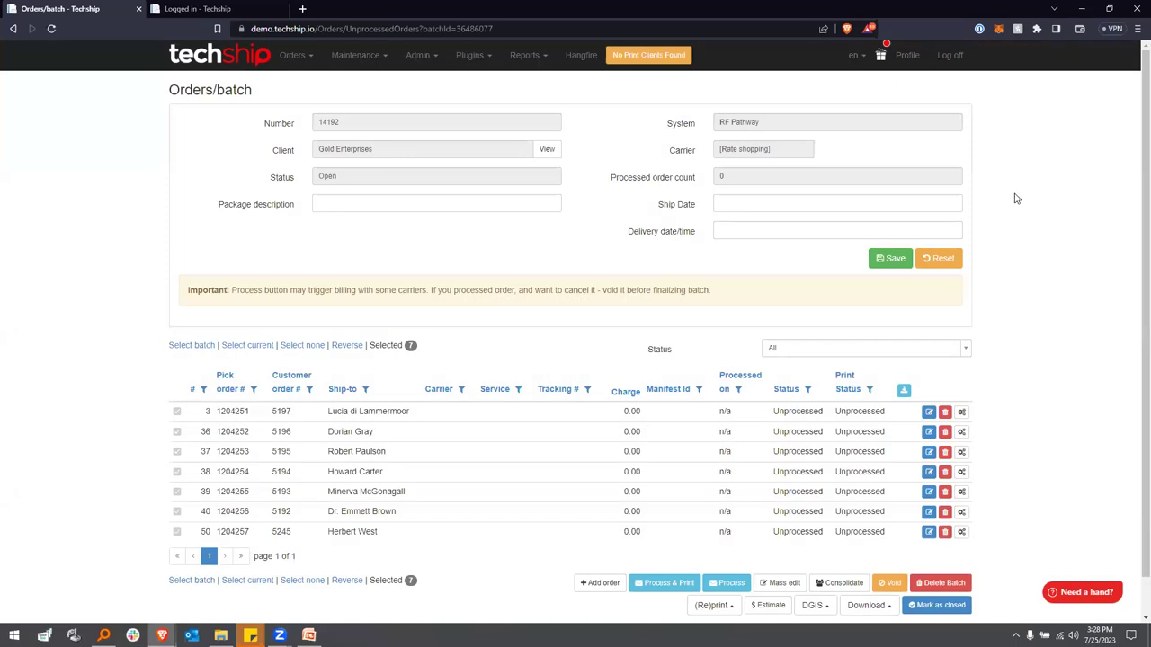
{"action": "scroll", "coordinate": [606, 300], "scroll_direction": "down", "scroll_amount": 2}
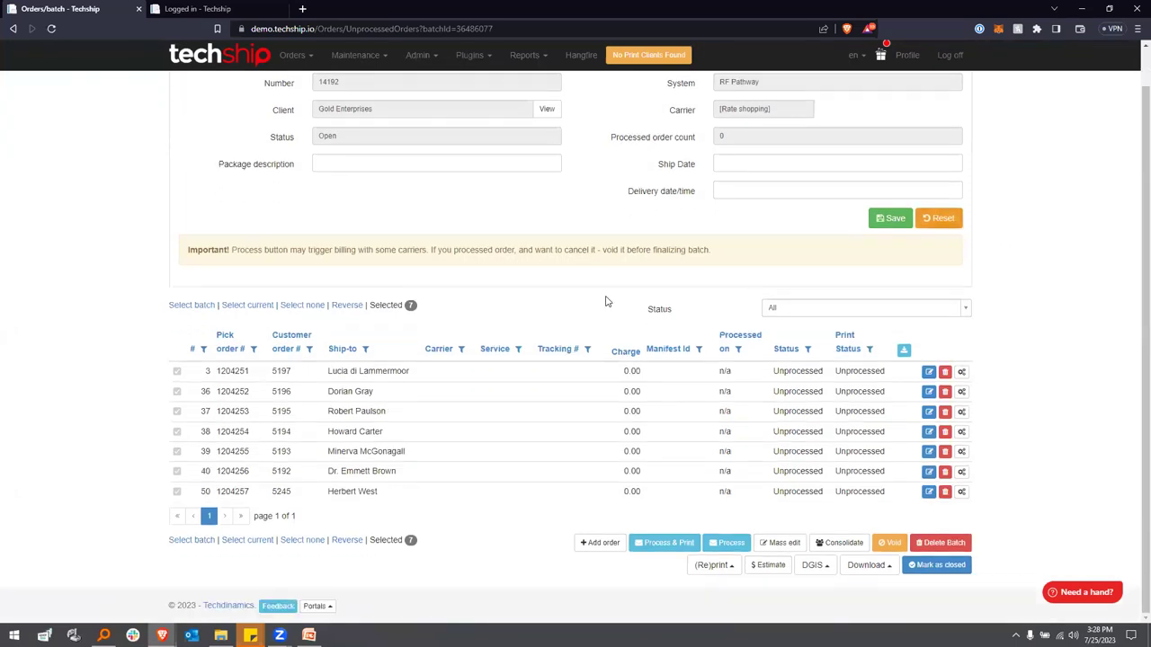
{"action": "scroll", "coordinate": [545, 165], "scroll_direction": "up", "scroll_amount": 2}
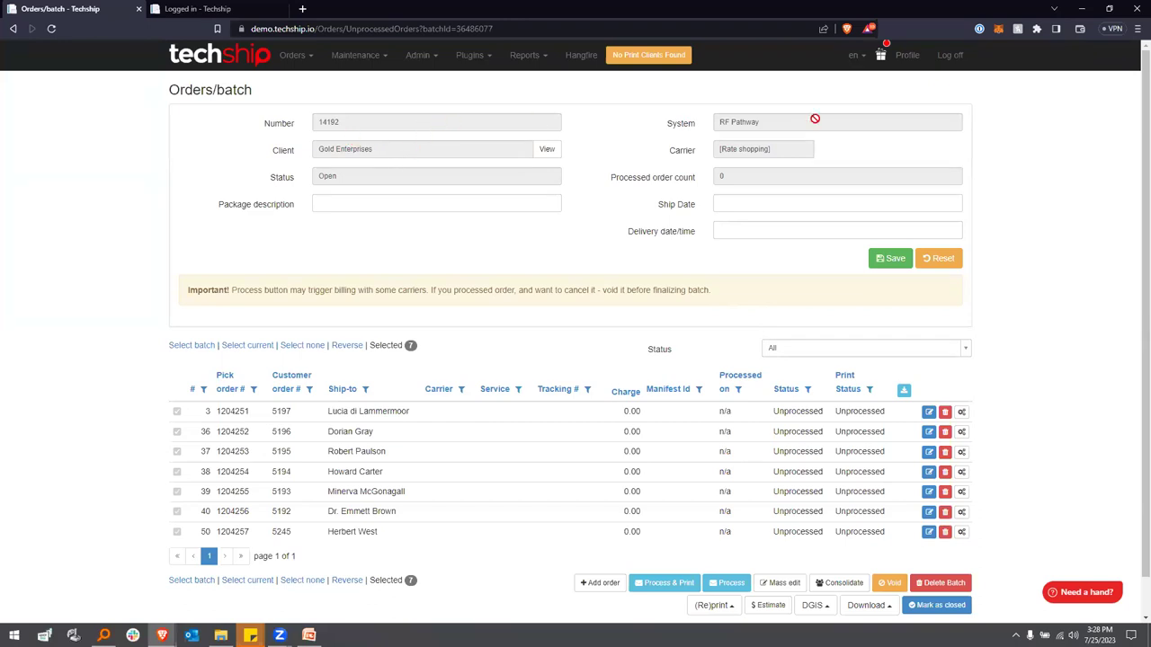
{"action": "scroll", "coordinate": [719, 161], "scroll_direction": "down", "scroll_amount": 2}
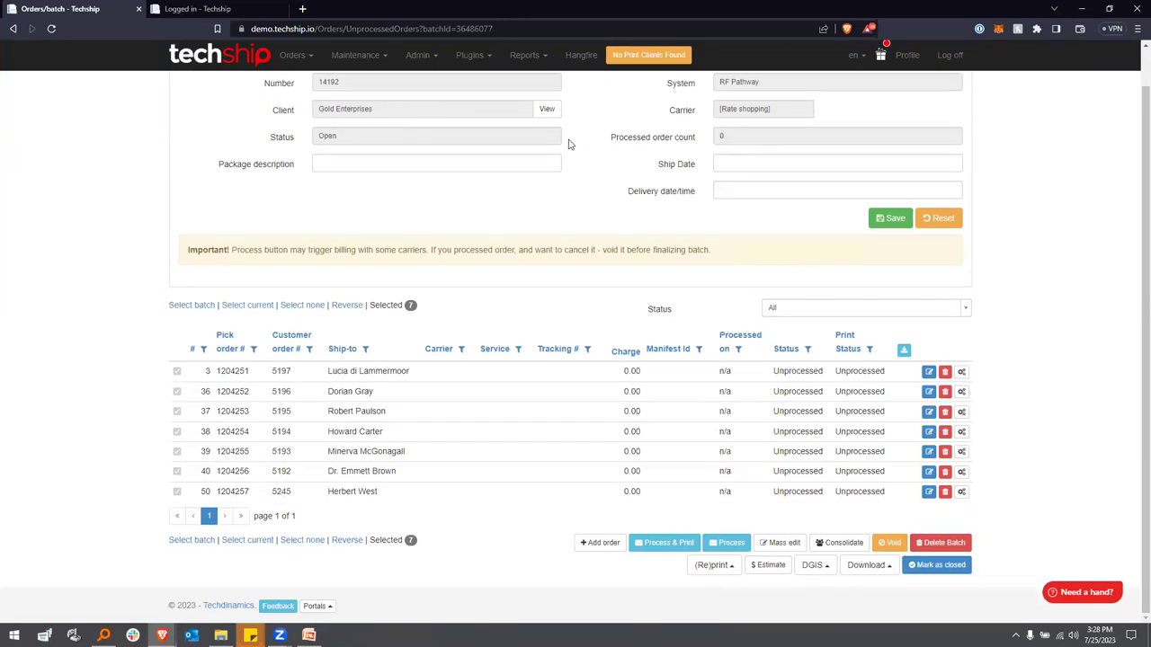
{"action": "scroll", "coordinate": [591, 236], "scroll_direction": "up", "scroll_amount": 2}
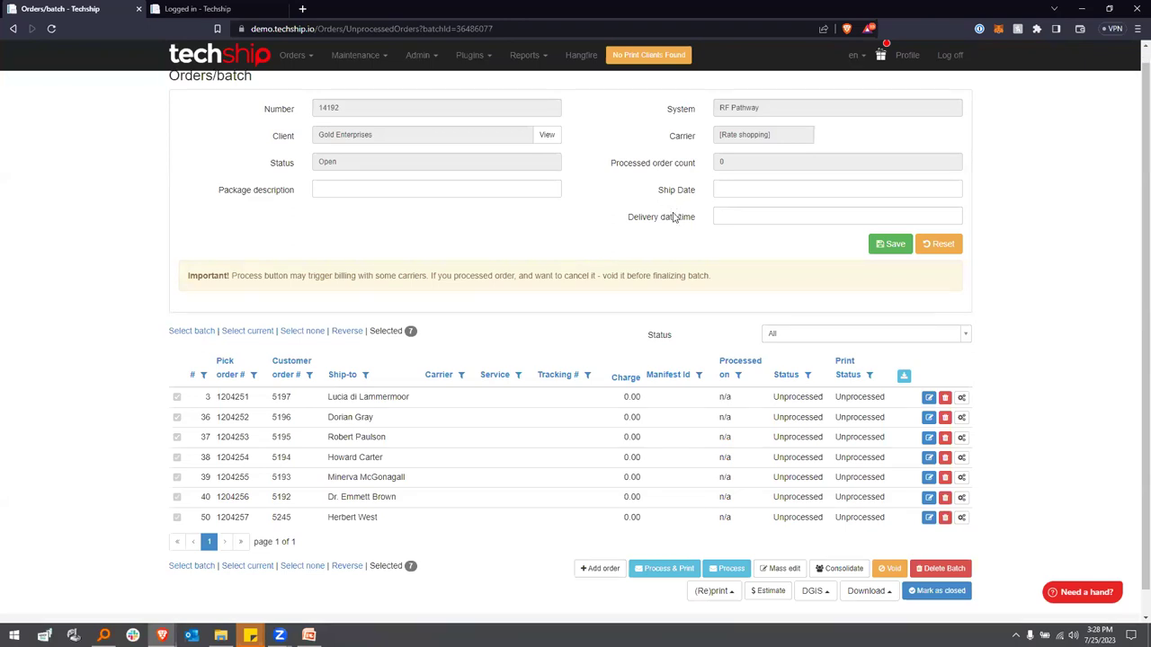
{"action": "scroll", "coordinate": [673, 219], "scroll_direction": "down", "scroll_amount": 2}
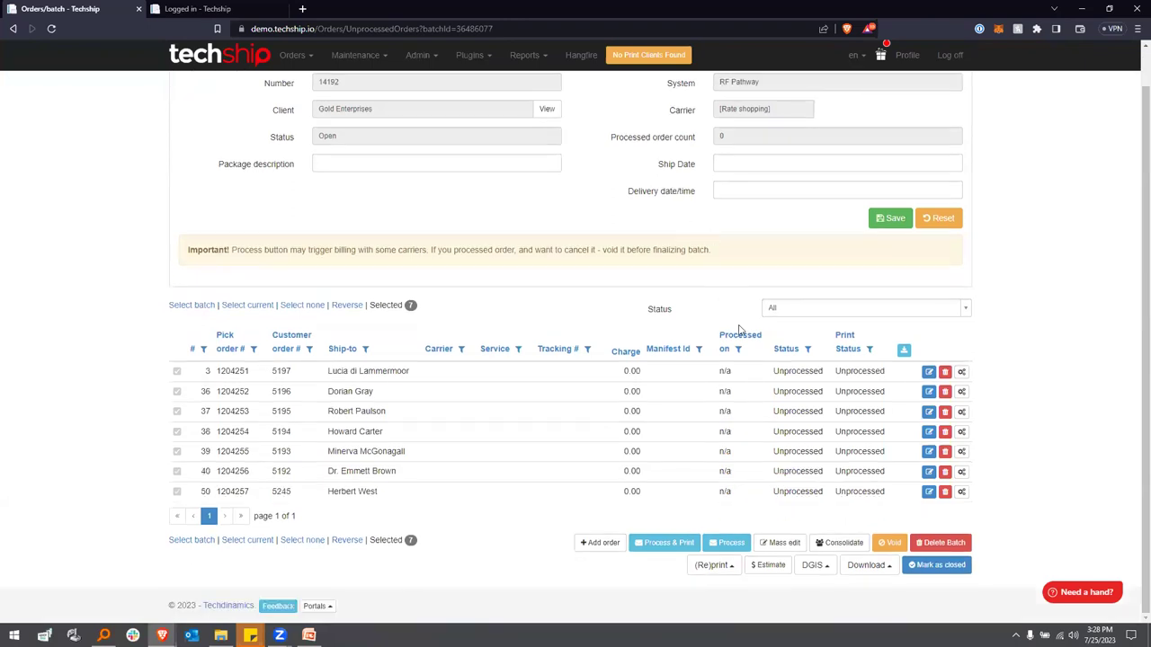
Process and print all orders in the imported batch, confirming the operation
{"action": "left_click", "coordinate": [676, 545]}
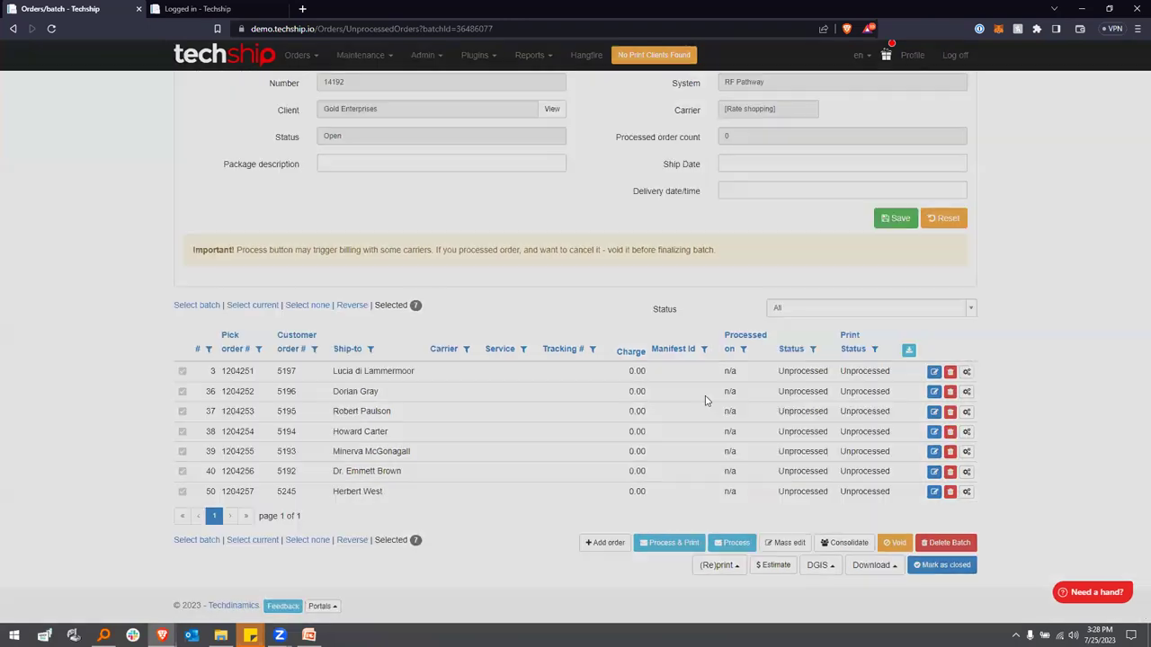
{"action": "left_click", "coordinate": [687, 251]}
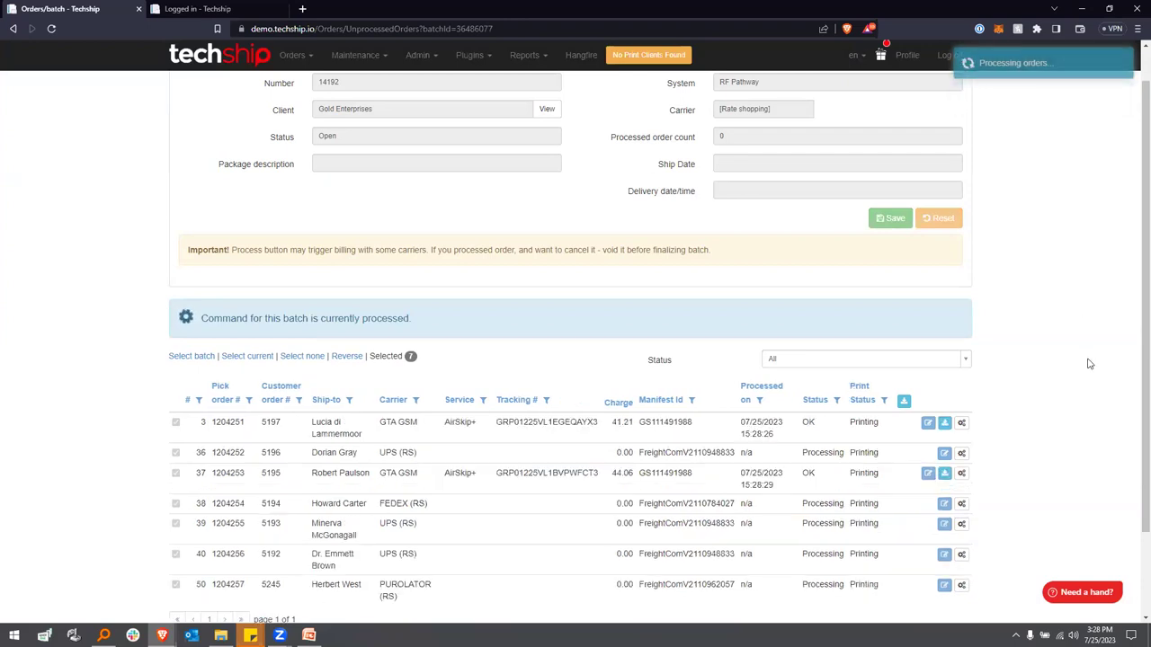
Examine the carrier and service selected for each processed order in the batch, marking the GTA GSM, UPS, FedEx and Purolator results
{"action": "scroll", "coordinate": [1086, 364], "scroll_direction": "down", "scroll_amount": 1}
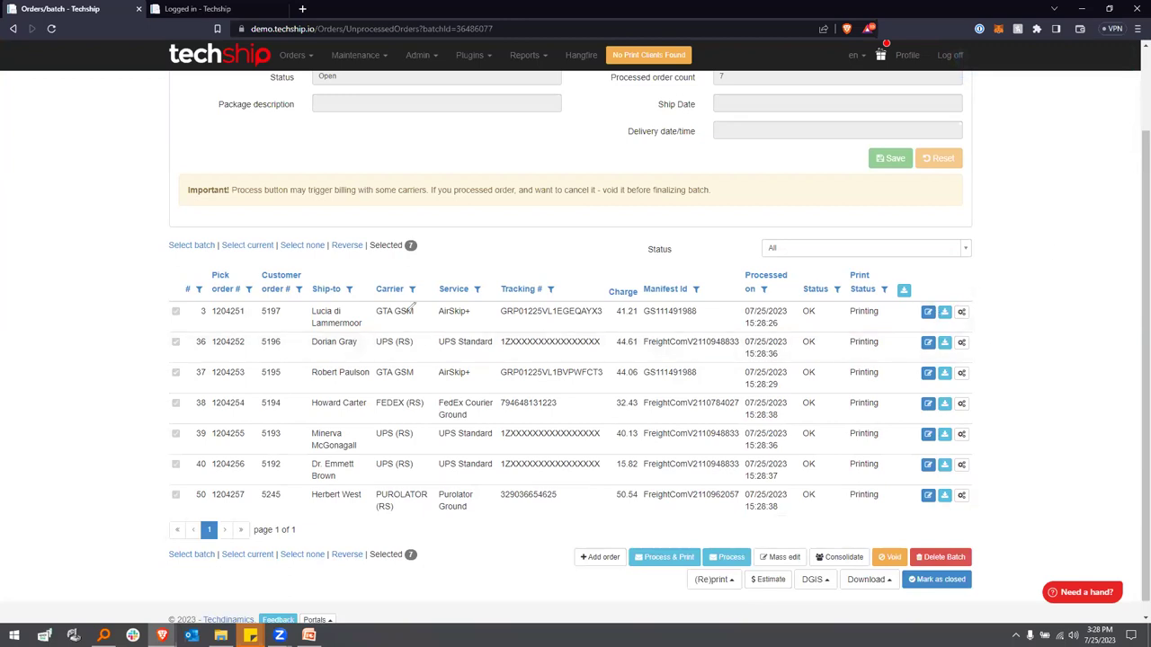
{"action": "left_click_drag", "start_coordinate": [396, 223], "coordinate": [401, 268]}
{"action": "mouse_move", "coordinate": [388, 251]}
{"action": "left_mouse_down"}
{"action": "mouse_move", "coordinate": [413, 251]}
{"action": "mouse_move", "coordinate": [444, 279]}
{"action": "left_mouse_up"}
{"action": "left_click_drag", "start_coordinate": [430, 257], "coordinate": [460, 259]}
{"action": "left_click_drag", "start_coordinate": [372, 325], "coordinate": [469, 328]}
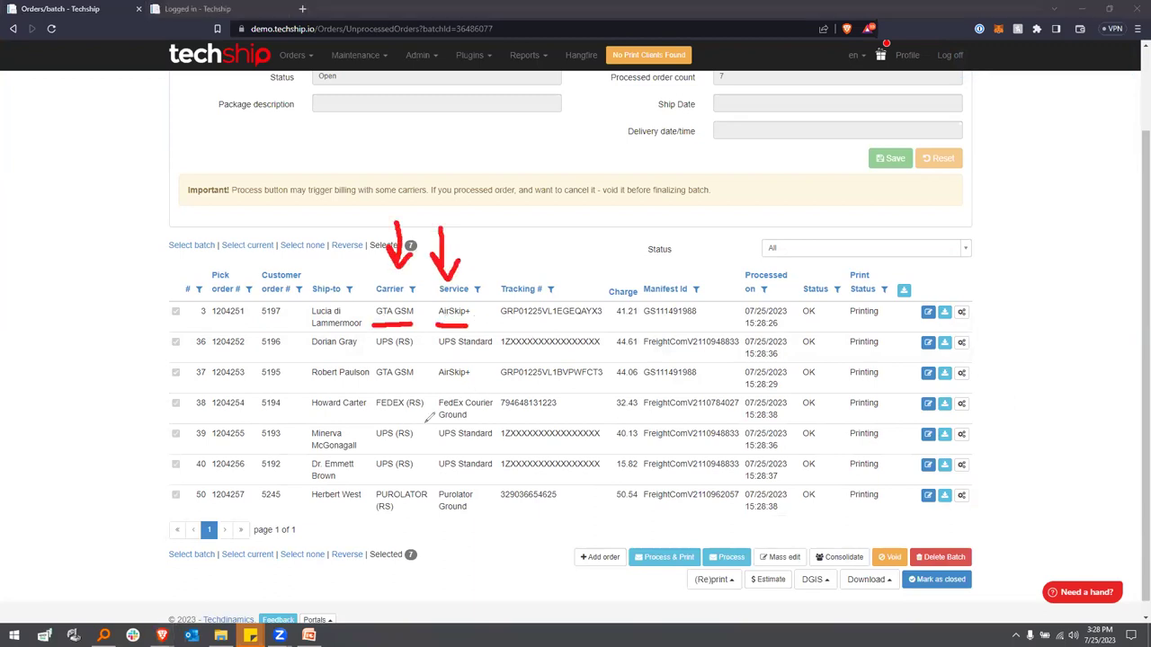
{"action": "left_click_drag", "start_coordinate": [371, 362], "coordinate": [488, 358]}
{"action": "left_click_drag", "start_coordinate": [375, 418], "coordinate": [493, 419]}
{"action": "left_click_drag", "start_coordinate": [374, 519], "coordinate": [505, 515]}
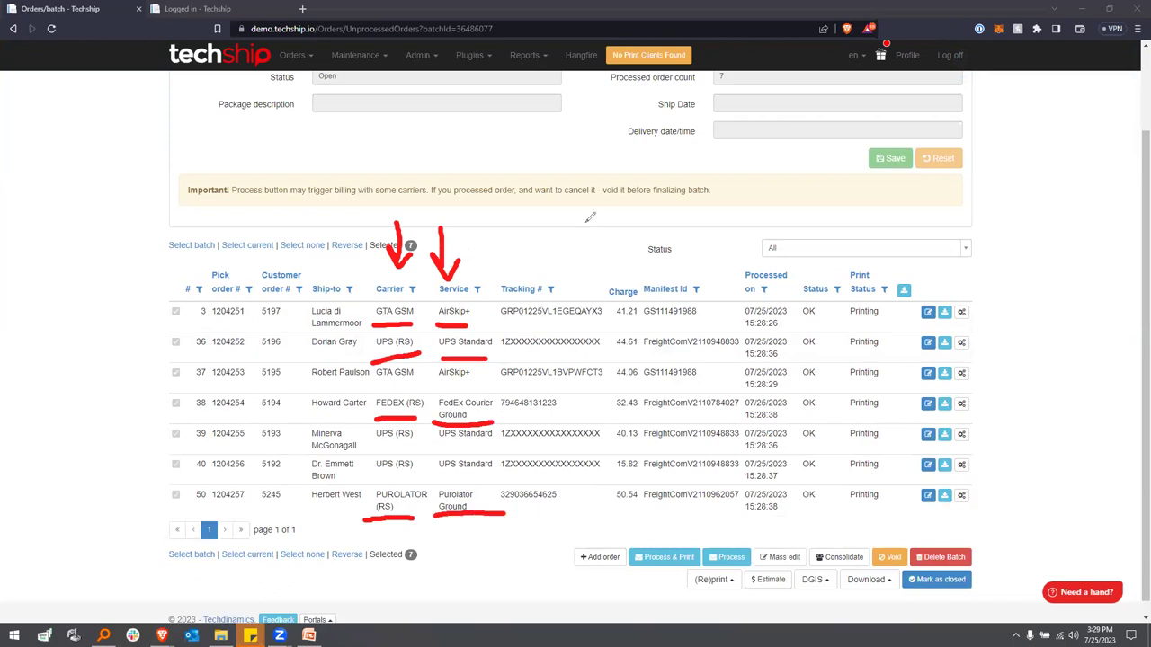
Examine the tracking number, charge, manifest ID and status of the processed orders, marking them up and clearing the markings
{"action": "left_click_drag", "start_coordinate": [586, 221], "coordinate": [576, 277]}
{"action": "left_click_drag", "start_coordinate": [564, 255], "coordinate": [577, 278]}
{"action": "left_click_drag", "start_coordinate": [619, 239], "coordinate": [619, 278]}
{"action": "left_click_drag", "start_coordinate": [611, 259], "coordinate": [626, 257]}
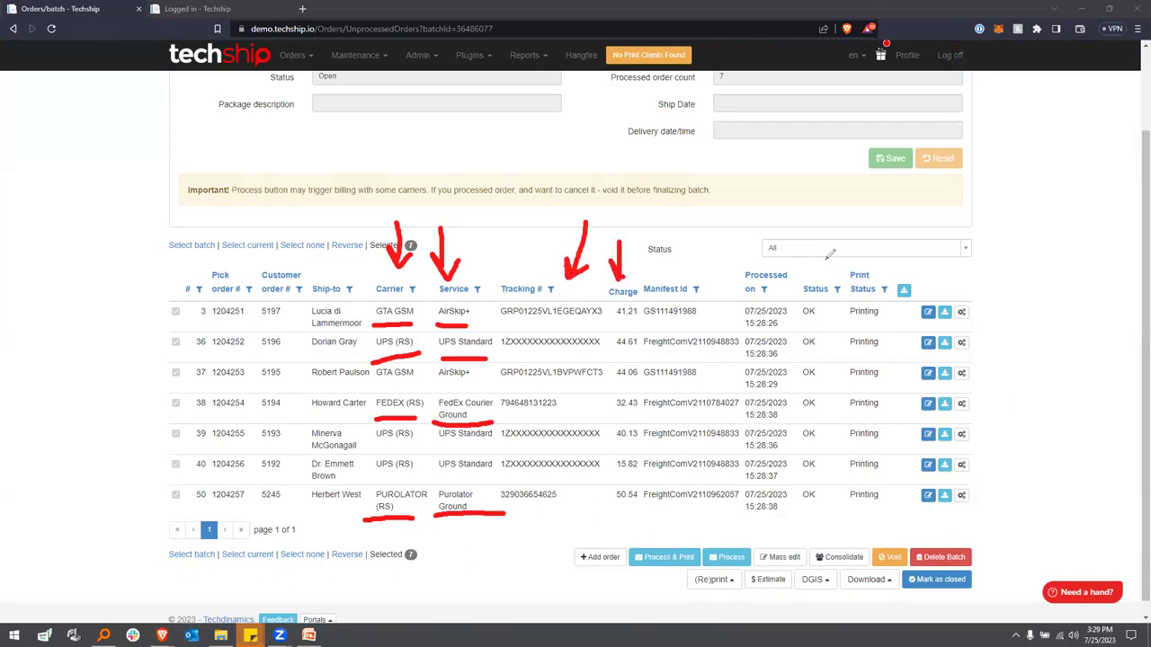
{"action": "mouse_move", "coordinate": [636, 501]}
{"action": "left_mouse_down"}
{"action": "mouse_move", "coordinate": [750, 516]}
{"action": "mouse_move", "coordinate": [748, 500]}
{"action": "left_mouse_up"}
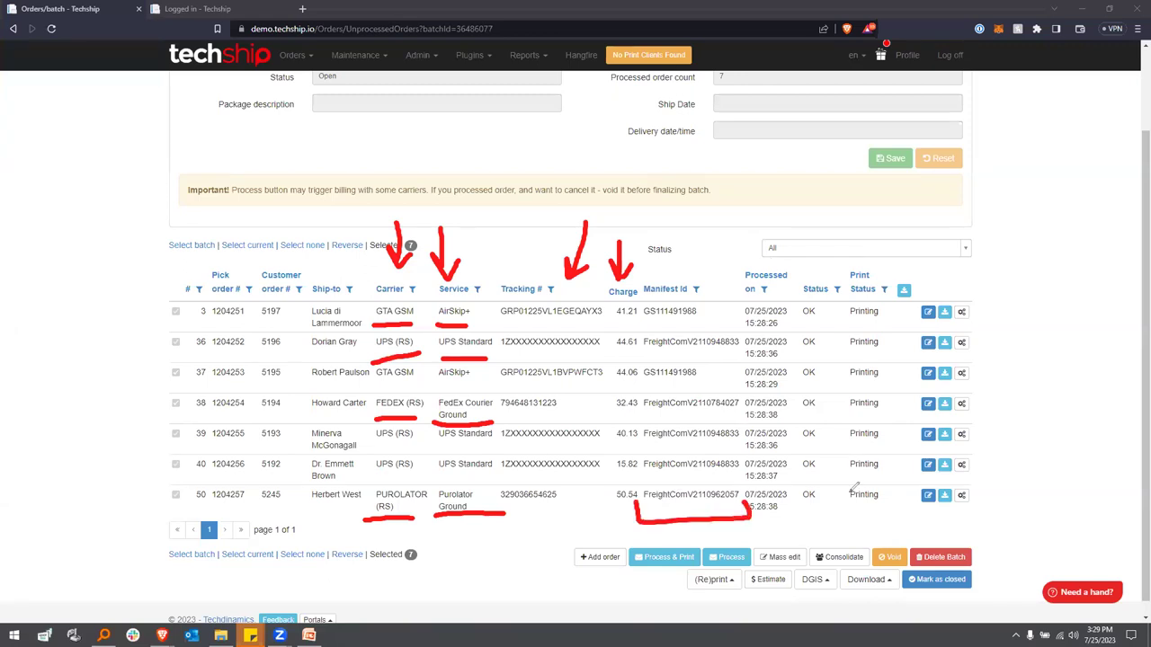
{"action": "key", "text": "e"}
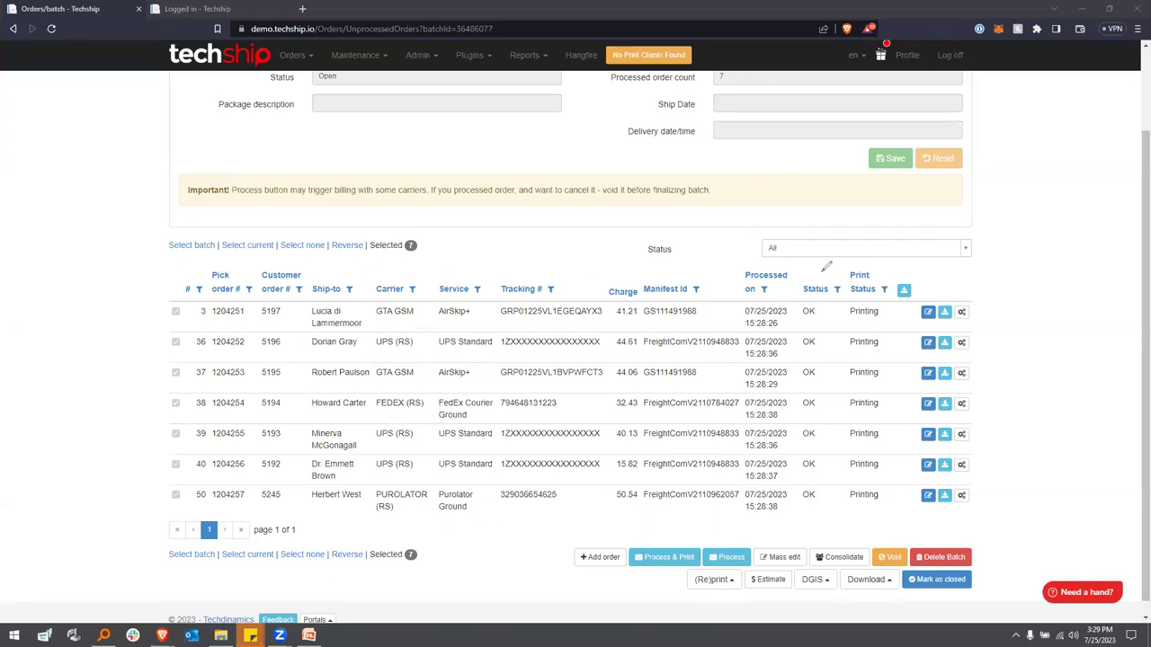
{"action": "left_click_drag", "start_coordinate": [824, 256], "coordinate": [814, 283]}
{"action": "key", "text": "e"}
Open the Import orders page separately, look over its Batch # lookup, and close it to return to the batch
{"action": "left_click", "coordinate": [309, 63]}
{"action": "left_click", "coordinate": [283, 77]}
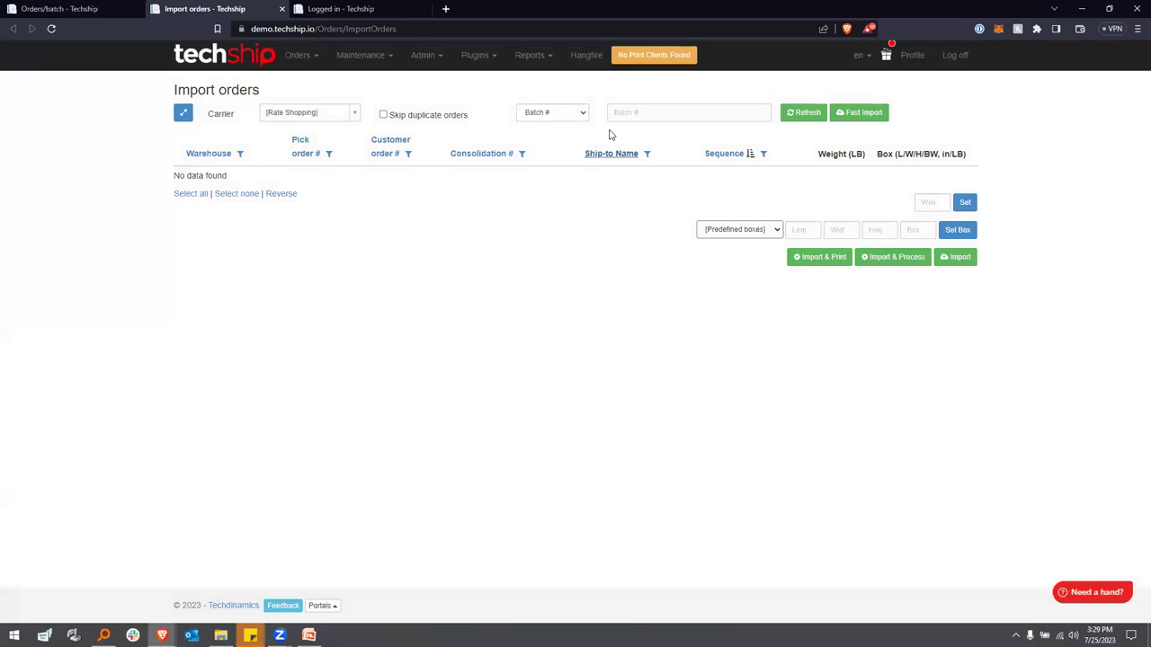
{"action": "left_click", "coordinate": [686, 112]}
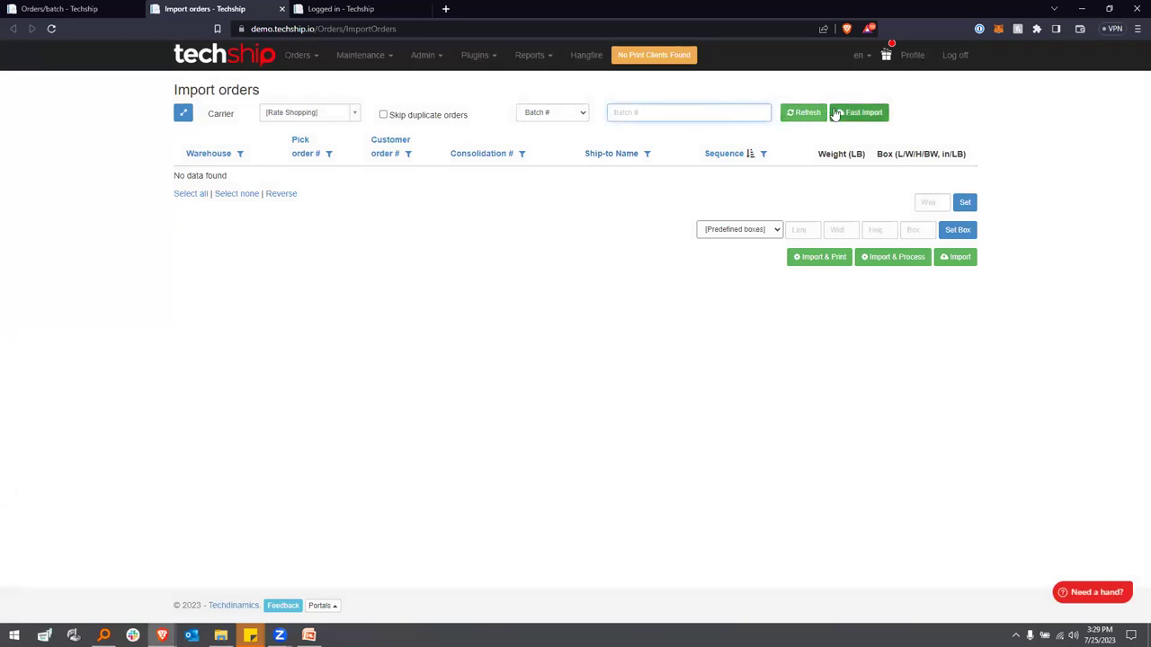
{"action": "left_click", "coordinate": [281, 9]}
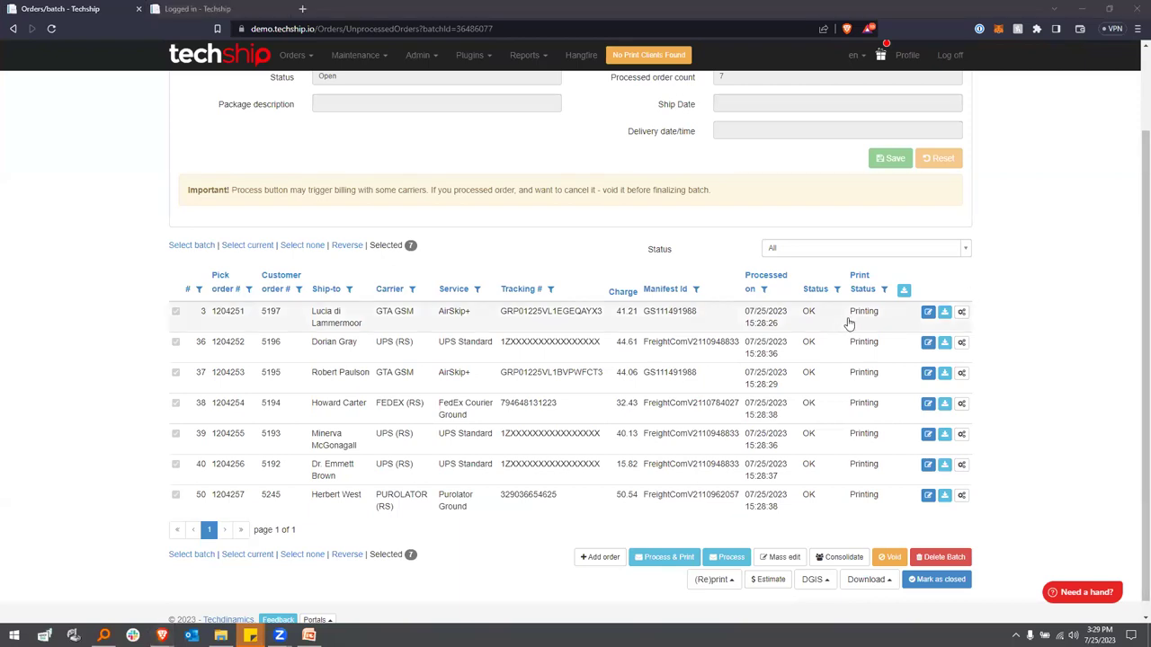
{"action": "left_click", "coordinate": [1036, 271]}
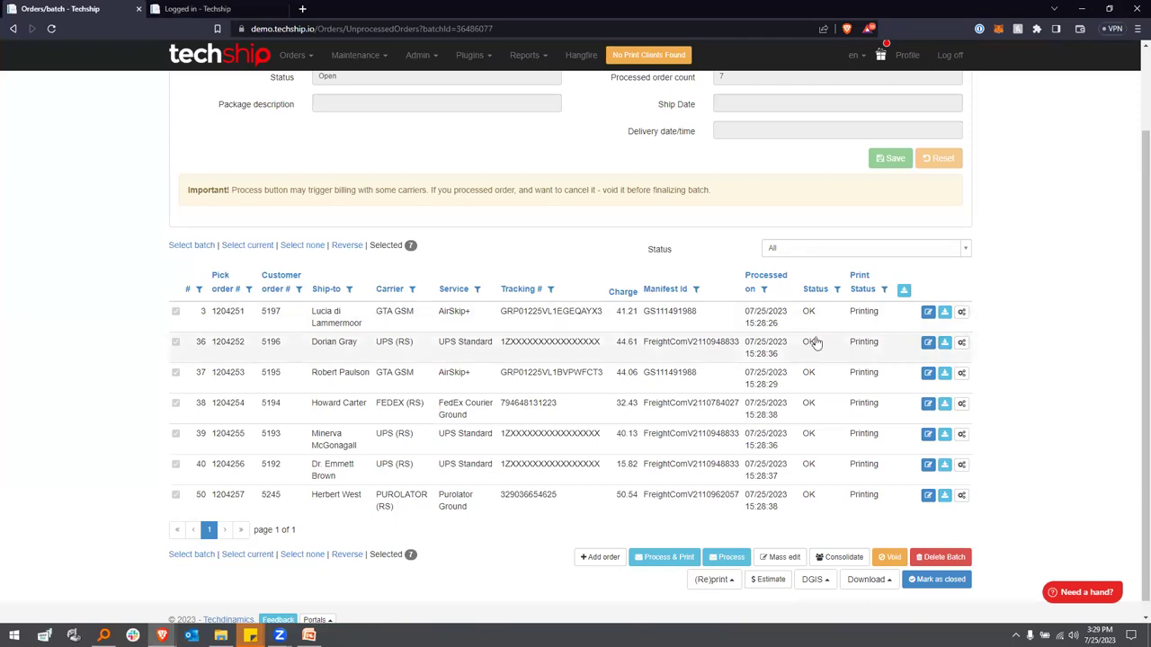
Mark the first order's GTA GSM AirSkip+ selection, open that order's details, and display its rates
{"action": "left_click", "coordinate": [928, 312]}
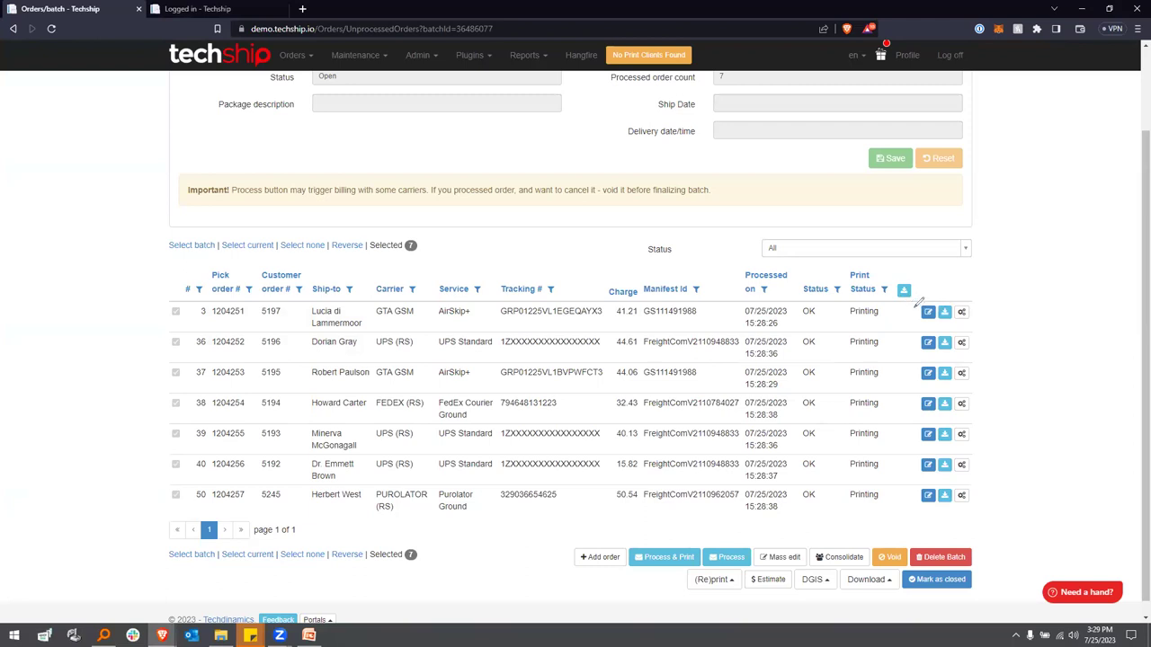
{"action": "mouse_move", "coordinate": [362, 302]}
{"action": "left_mouse_down"}
{"action": "mouse_move", "coordinate": [517, 296]}
{"action": "mouse_move", "coordinate": [351, 288]}
{"action": "left_mouse_up"}
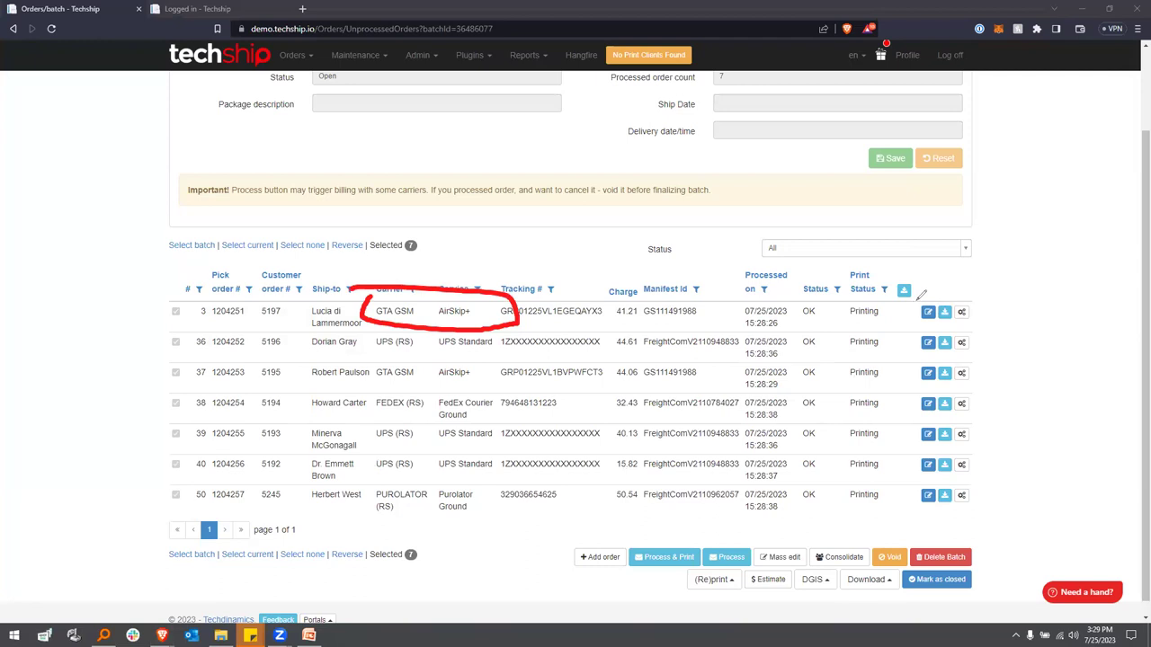
{"action": "mouse_move", "coordinate": [921, 304]}
{"action": "left_mouse_down"}
{"action": "mouse_move", "coordinate": [936, 329]}
{"action": "mouse_move", "coordinate": [922, 296]}
{"action": "mouse_move", "coordinate": [942, 302]}
{"action": "left_mouse_up"}
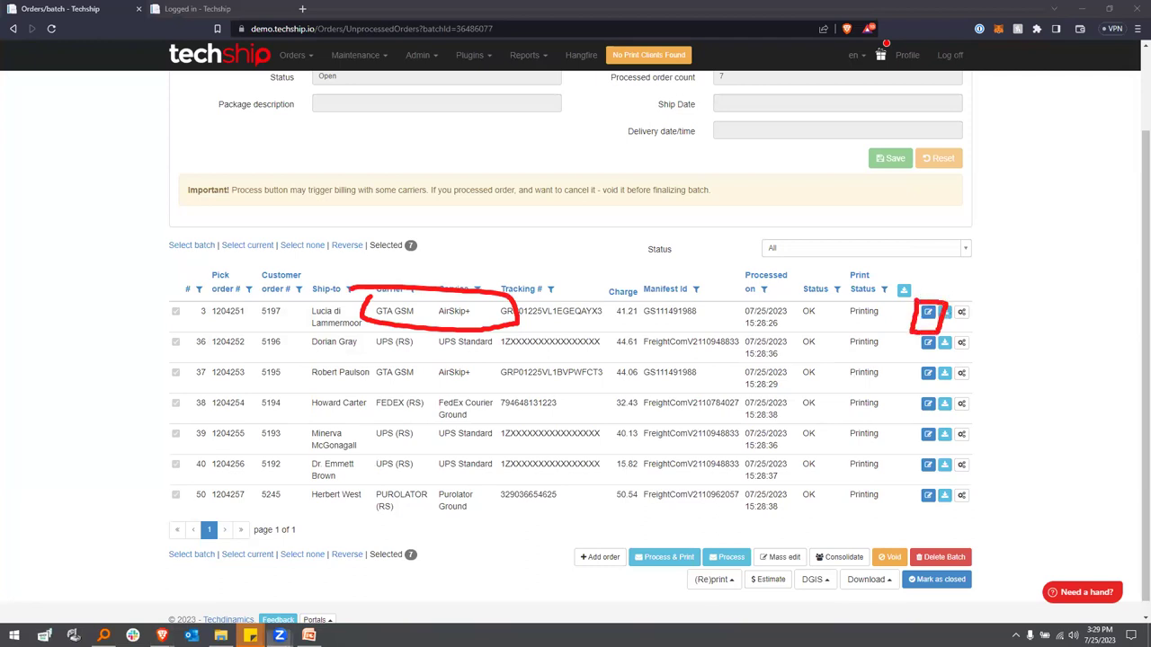
{"action": "left_click", "coordinate": [927, 312]}
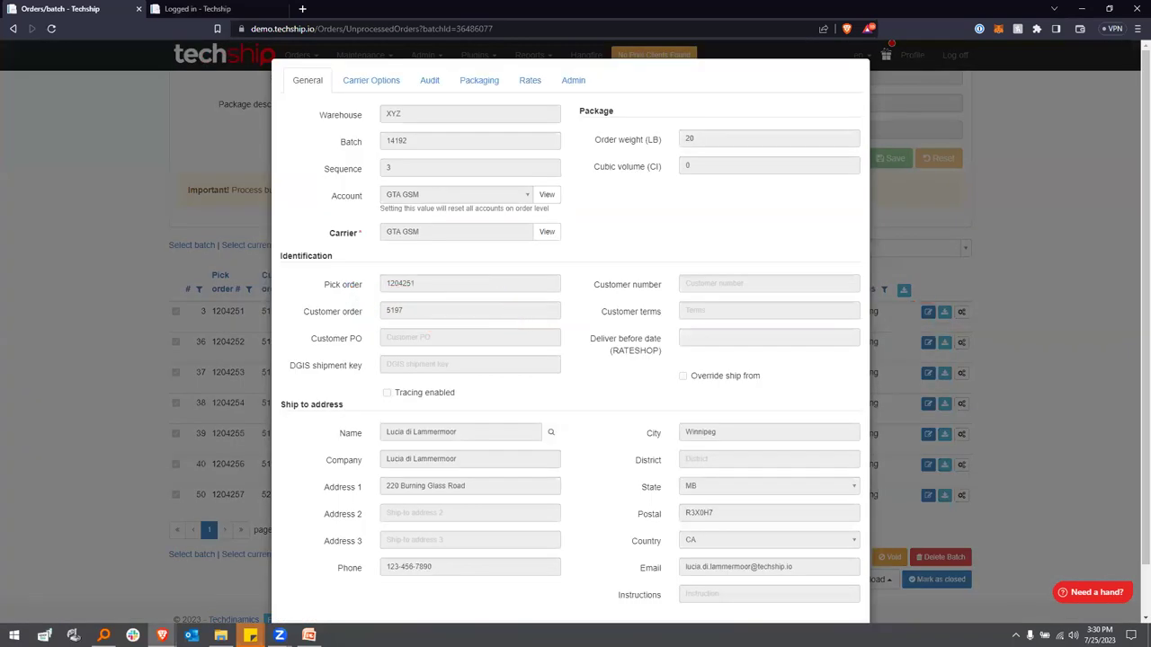
{"action": "mouse_move", "coordinate": [510, 84]}
{"action": "left_mouse_down"}
{"action": "mouse_move", "coordinate": [580, 99]}
{"action": "mouse_move", "coordinate": [497, 65]}
{"action": "left_mouse_up"}
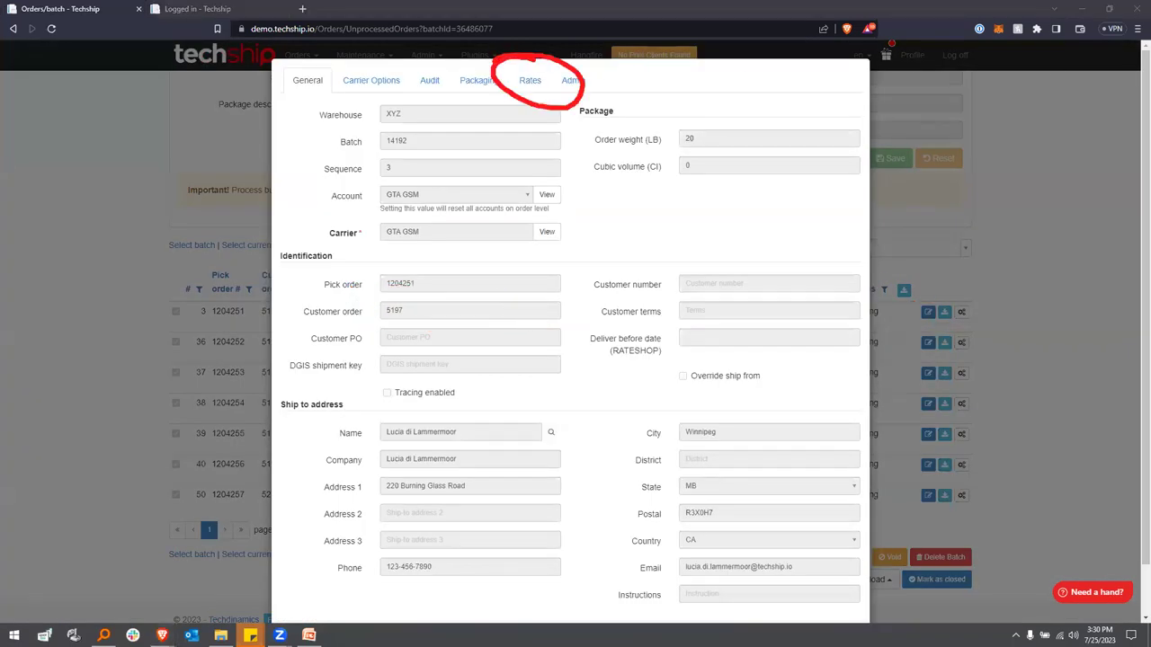
{"action": "left_click", "coordinate": [532, 86]}
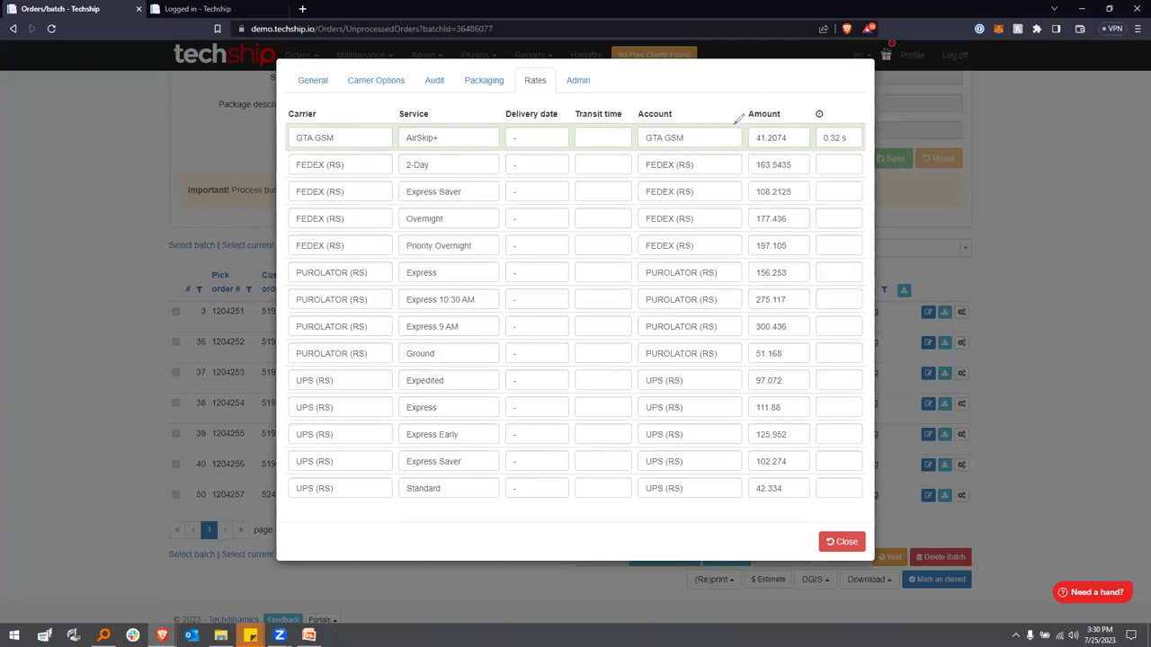
Compare the first order's GTA GSM AirSkip+ amount with its UPS Standard rate, marking both
{"action": "mouse_move", "coordinate": [754, 123]}
{"action": "left_mouse_down"}
{"action": "mouse_move", "coordinate": [751, 149]}
{"action": "mouse_move", "coordinate": [812, 142]}
{"action": "mouse_move", "coordinate": [760, 125]}
{"action": "left_mouse_up"}
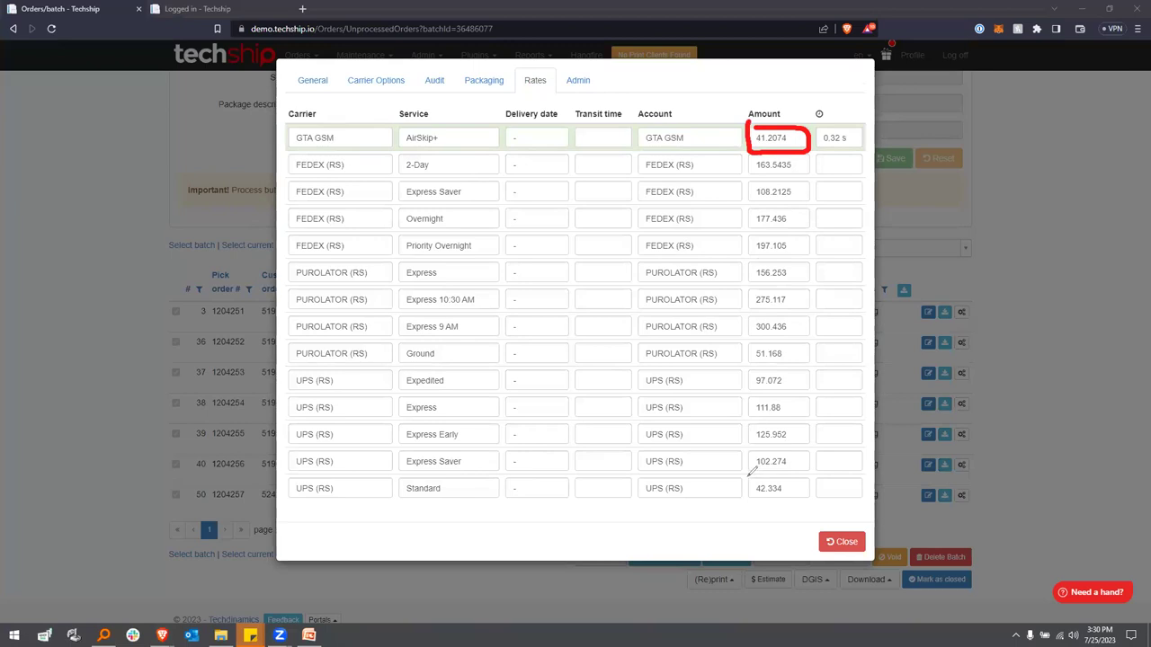
{"action": "mouse_move", "coordinate": [290, 474]}
{"action": "left_mouse_down"}
{"action": "mouse_move", "coordinate": [820, 473]}
{"action": "mouse_move", "coordinate": [471, 500]}
{"action": "mouse_move", "coordinate": [305, 499]}
{"action": "mouse_move", "coordinate": [283, 474]}
{"action": "left_mouse_up"}
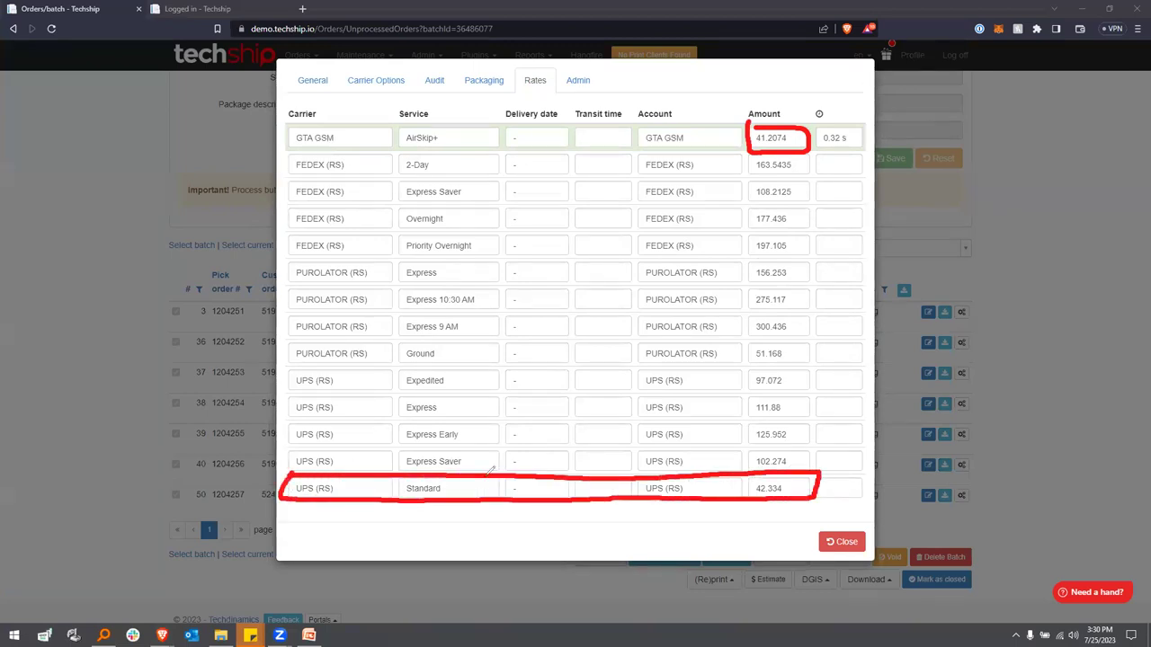
{"action": "left_click_drag", "start_coordinate": [750, 513], "coordinate": [823, 515]}
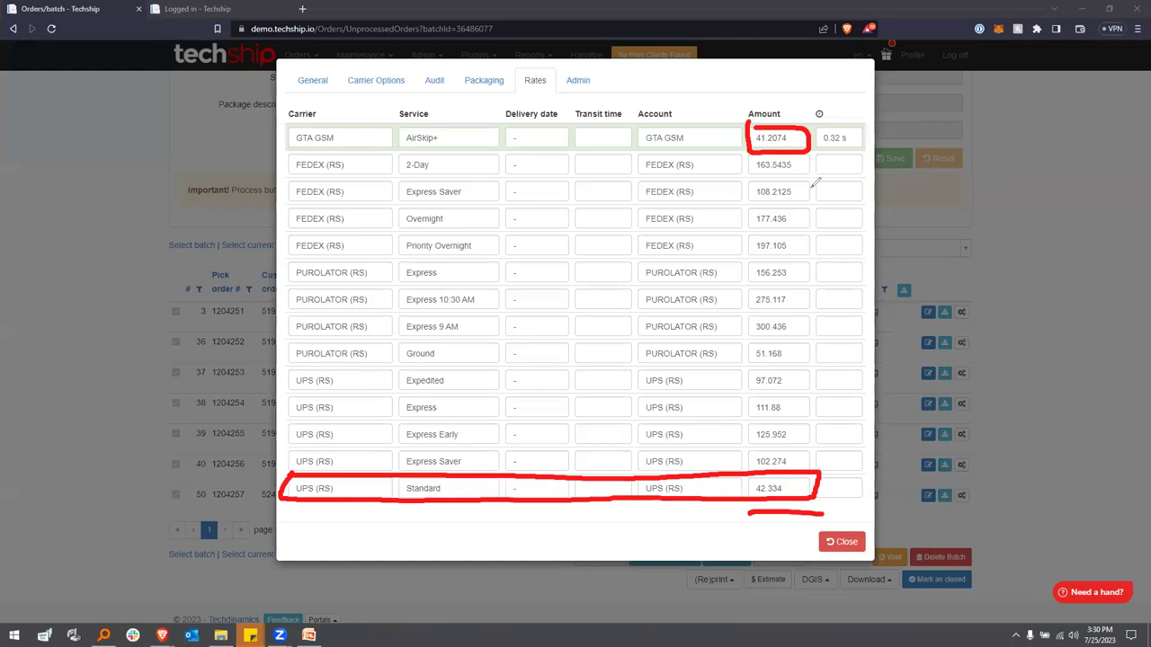
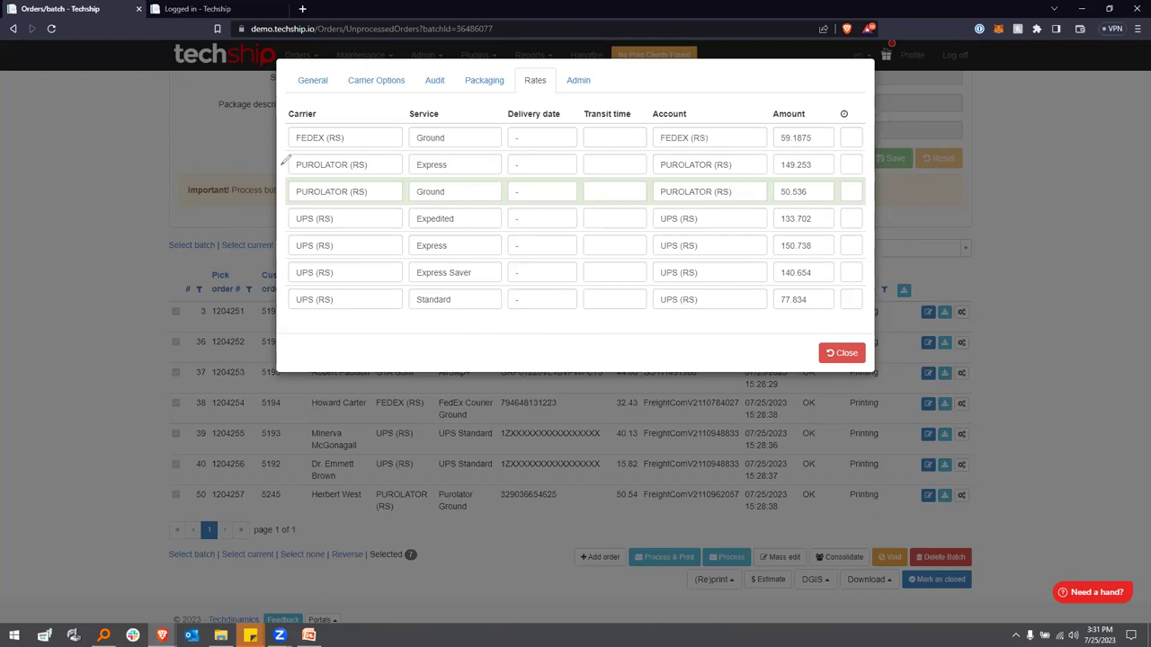
Compare the FedEx, Purolator and UPS rates of the last order in the batch, and close its details
{"action": "mouse_move", "coordinate": [297, 151]}
{"action": "left_mouse_down"}
{"action": "mouse_move", "coordinate": [279, 149]}
{"action": "mouse_move", "coordinate": [289, 207]}
{"action": "left_mouse_up"}
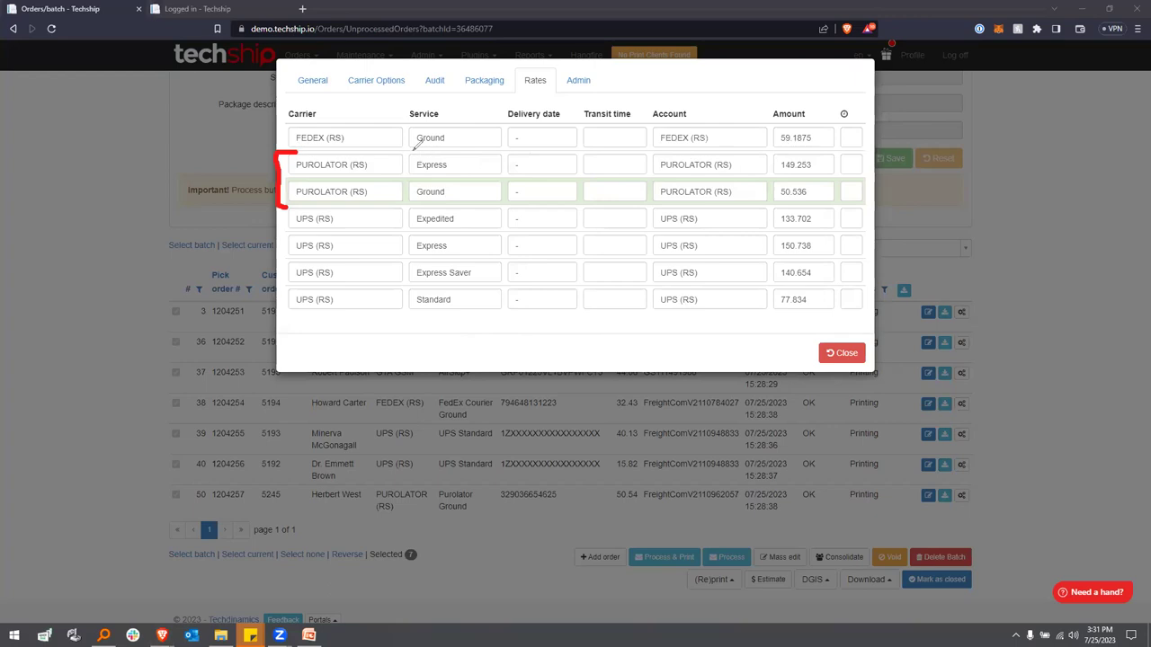
{"action": "left_click_drag", "start_coordinate": [297, 210], "coordinate": [286, 315]}
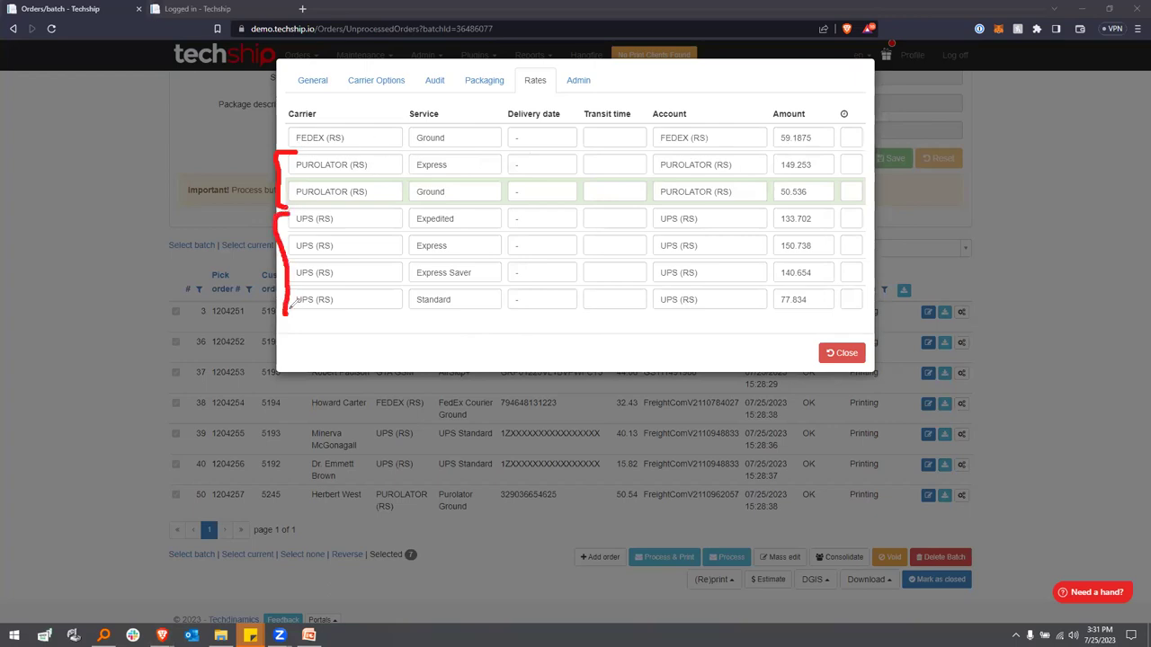
{"action": "mouse_move", "coordinate": [305, 124]}
{"action": "left_mouse_down"}
{"action": "mouse_move", "coordinate": [284, 128]}
{"action": "mouse_move", "coordinate": [296, 151]}
{"action": "left_mouse_up"}
{"action": "key", "text": "Escape"}
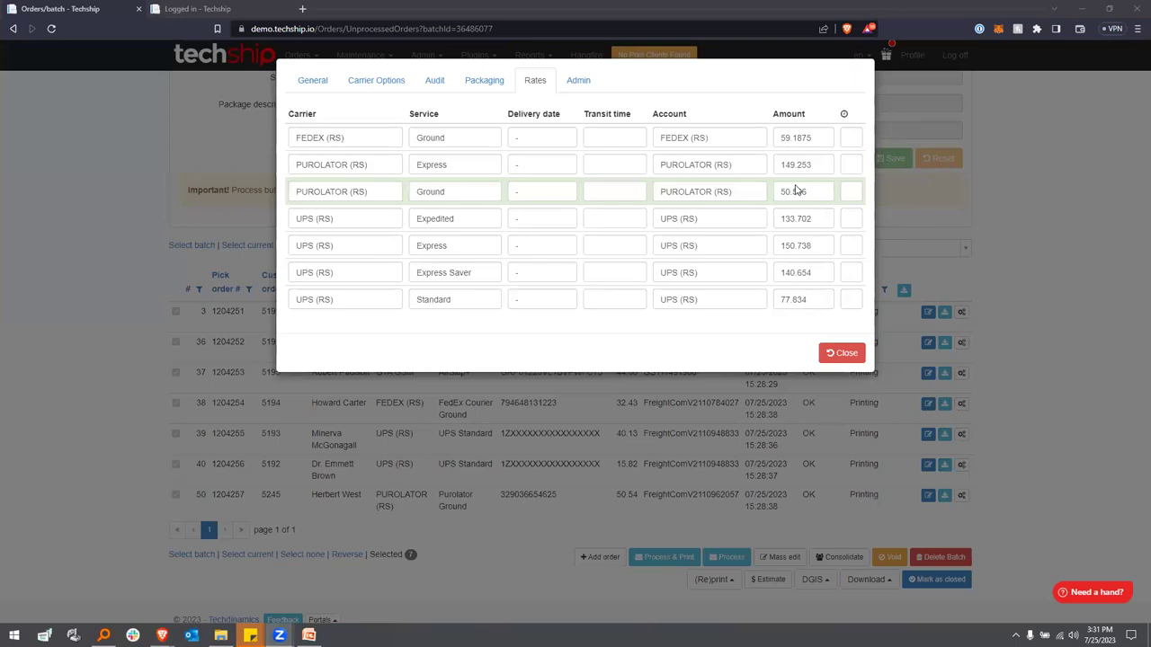
{"action": "left_click_drag", "start_coordinate": [814, 195], "coordinate": [780, 194]}
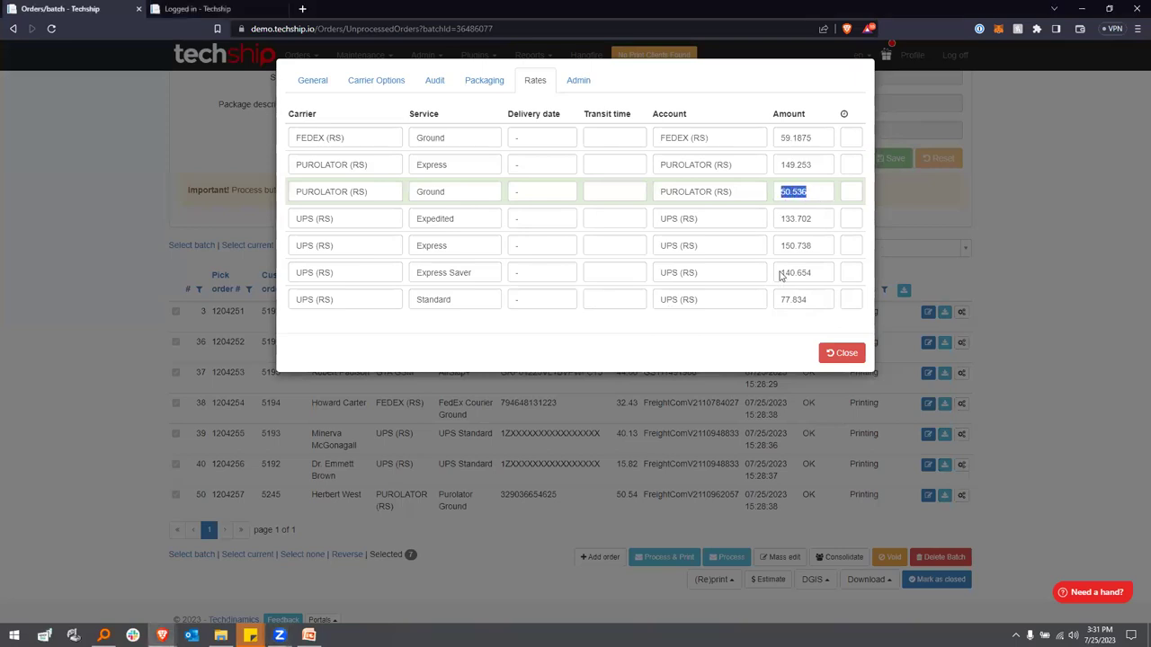
{"action": "left_click_drag", "start_coordinate": [821, 143], "coordinate": [780, 144]}
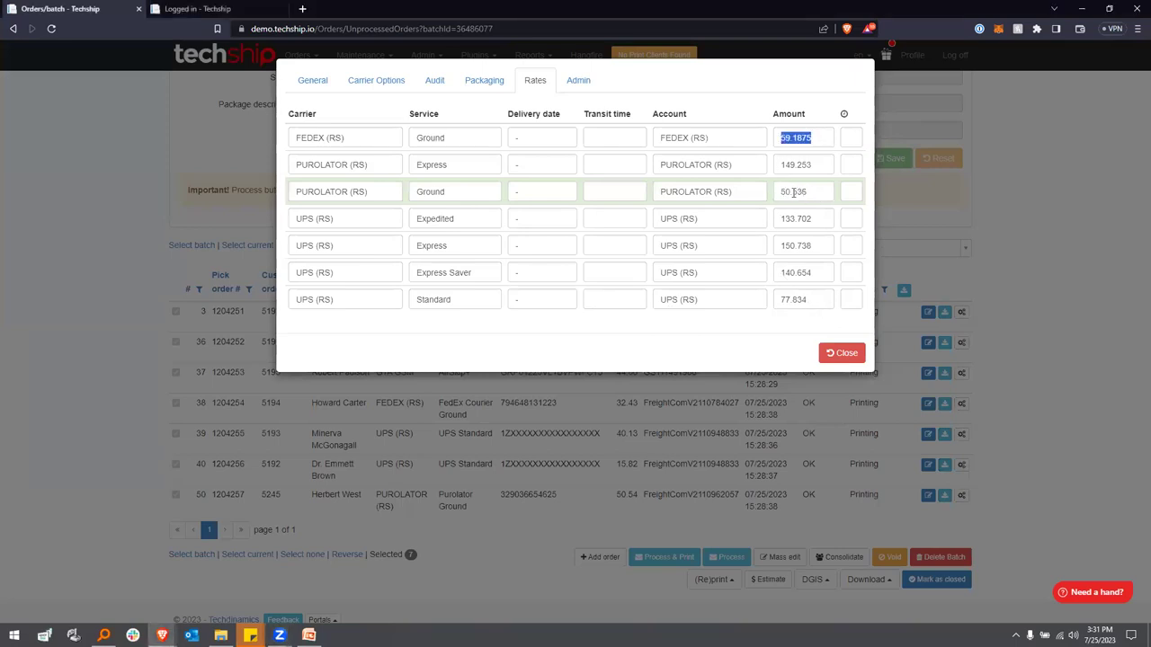
{"action": "left_click", "coordinate": [778, 336]}
{"action": "left_click", "coordinate": [838, 354]}
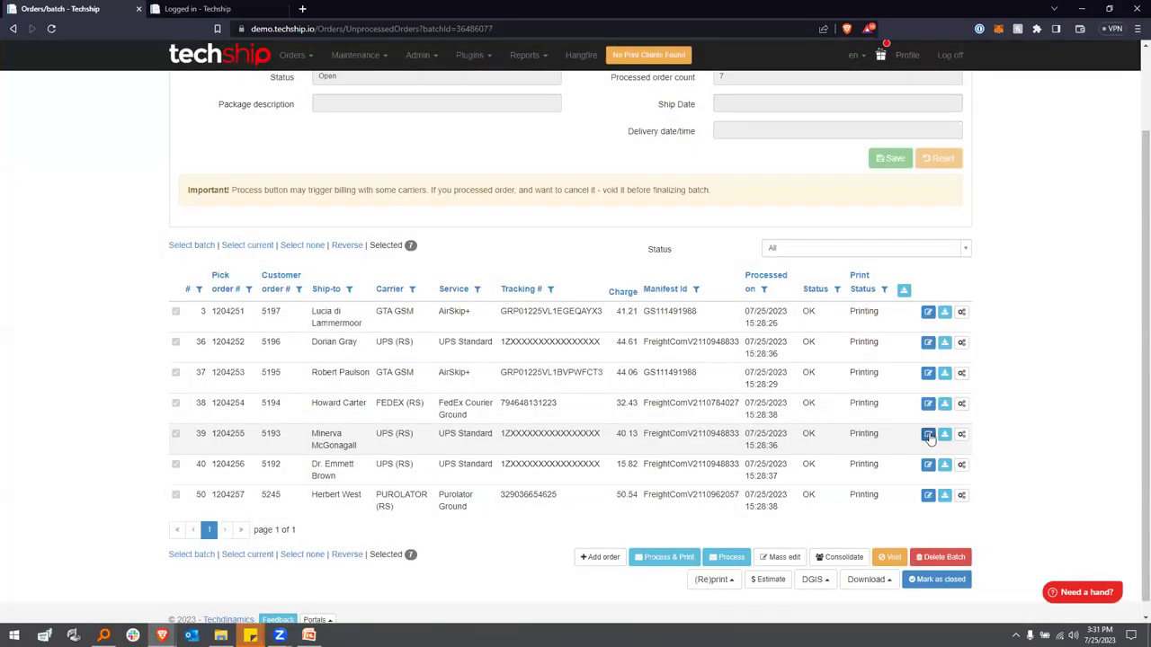
Review the carrier rates of the order with sequence 39, and close its details
{"action": "left_click", "coordinate": [929, 436]}
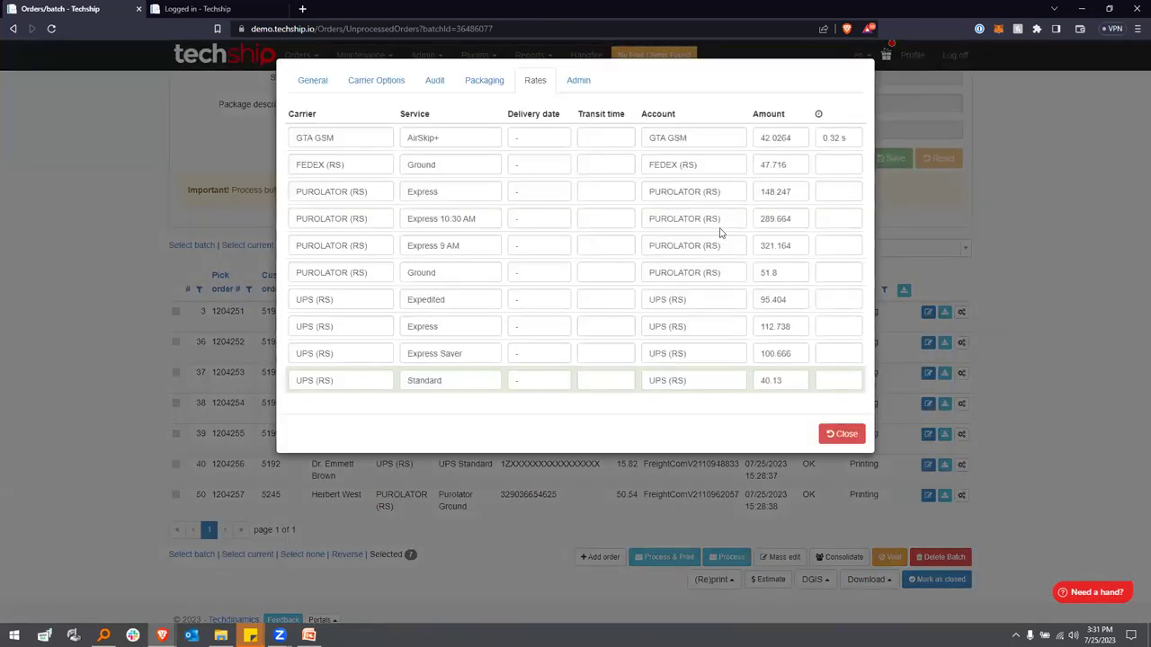
{"action": "left_click", "coordinate": [843, 435]}
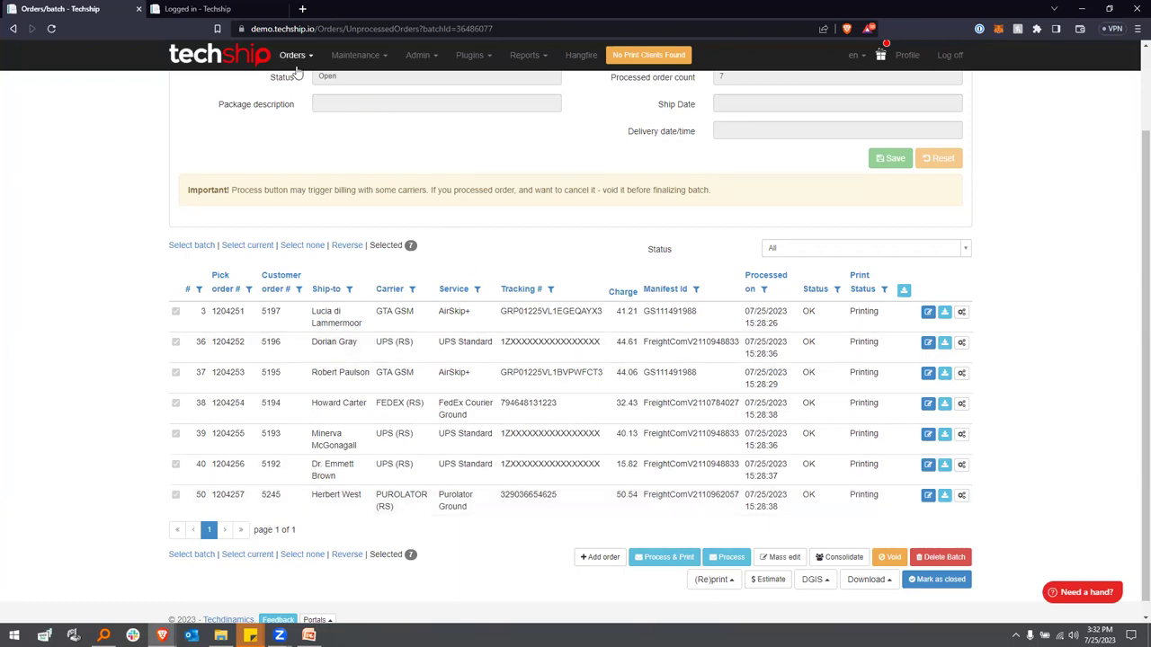
Open the Gold Enterprises client record from the batch details, recheck the batch's orders, and return to the client record
{"action": "scroll", "coordinate": [415, 216], "scroll_direction": "up", "scroll_amount": 3}
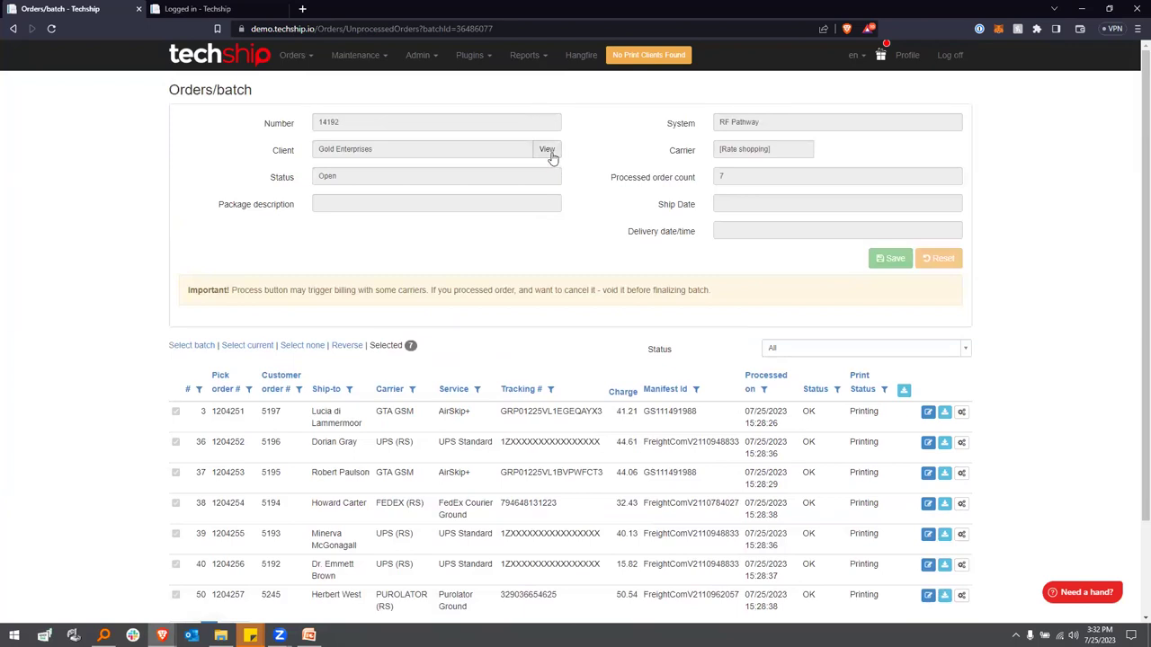
{"action": "left_click", "coordinate": [546, 149]}
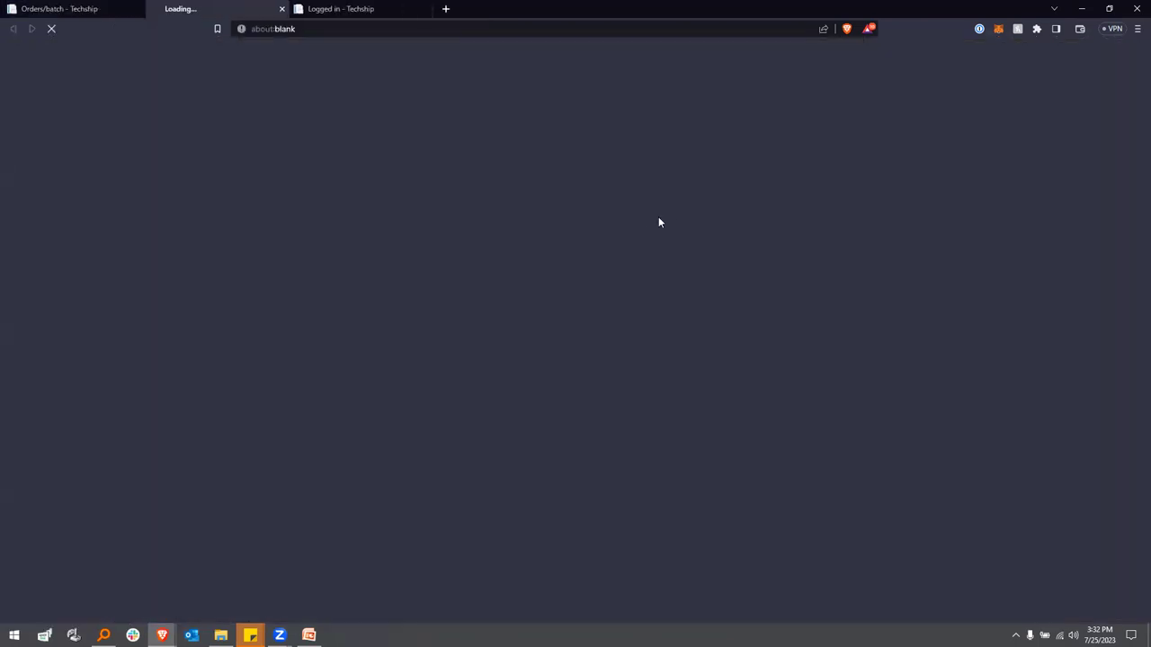
{"action": "left_click", "coordinate": [123, 15]}
{"action": "scroll", "coordinate": [749, 373], "scroll_direction": "down", "scroll_amount": 2}
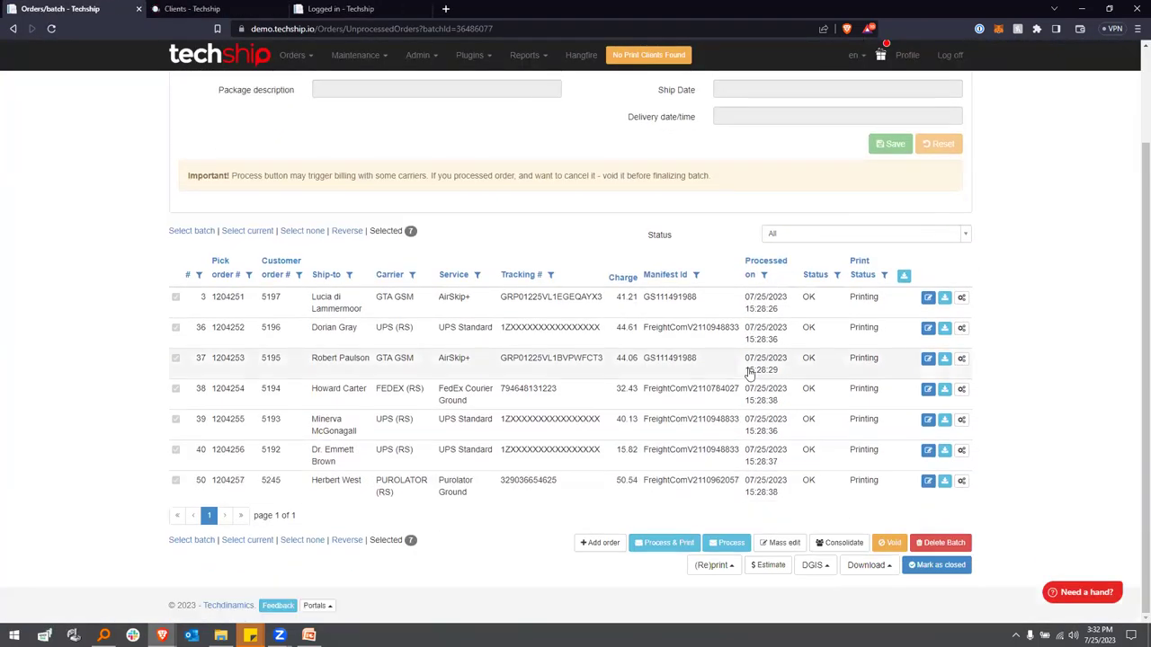
{"action": "left_click", "coordinate": [232, 8]}
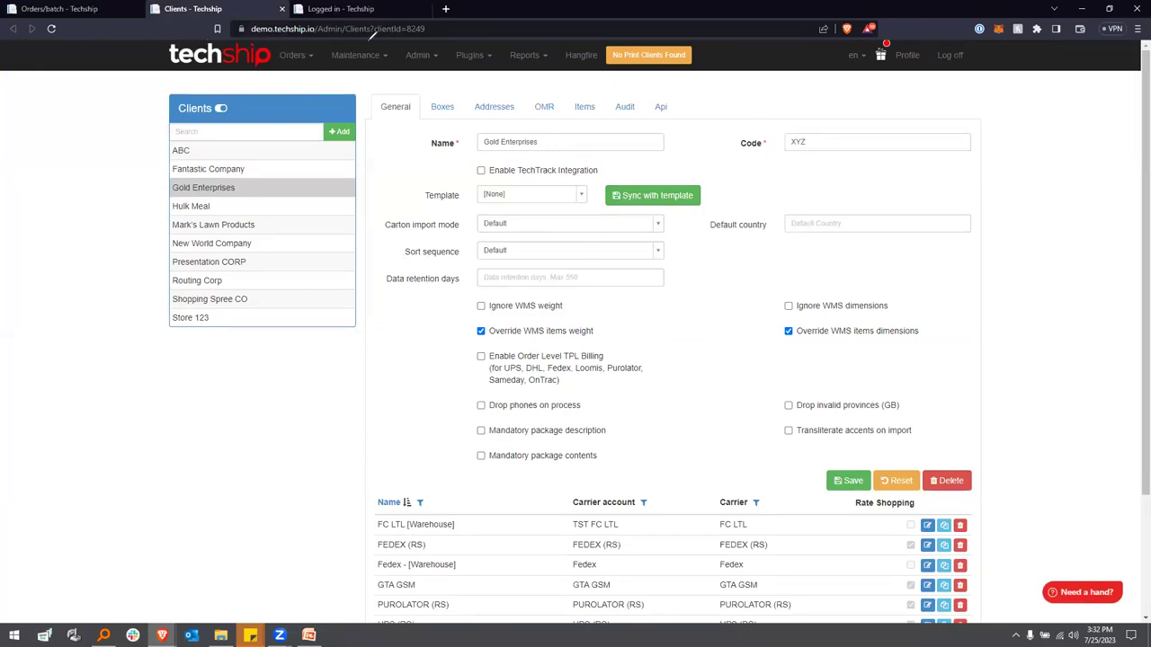
Examine where the Gold Enterprises client is maintained and its list of carriers, marking each of them
{"action": "left_click_drag", "start_coordinate": [355, 38], "coordinate": [402, 76]}
{"action": "left_click_drag", "start_coordinate": [393, 29], "coordinate": [351, 41]}
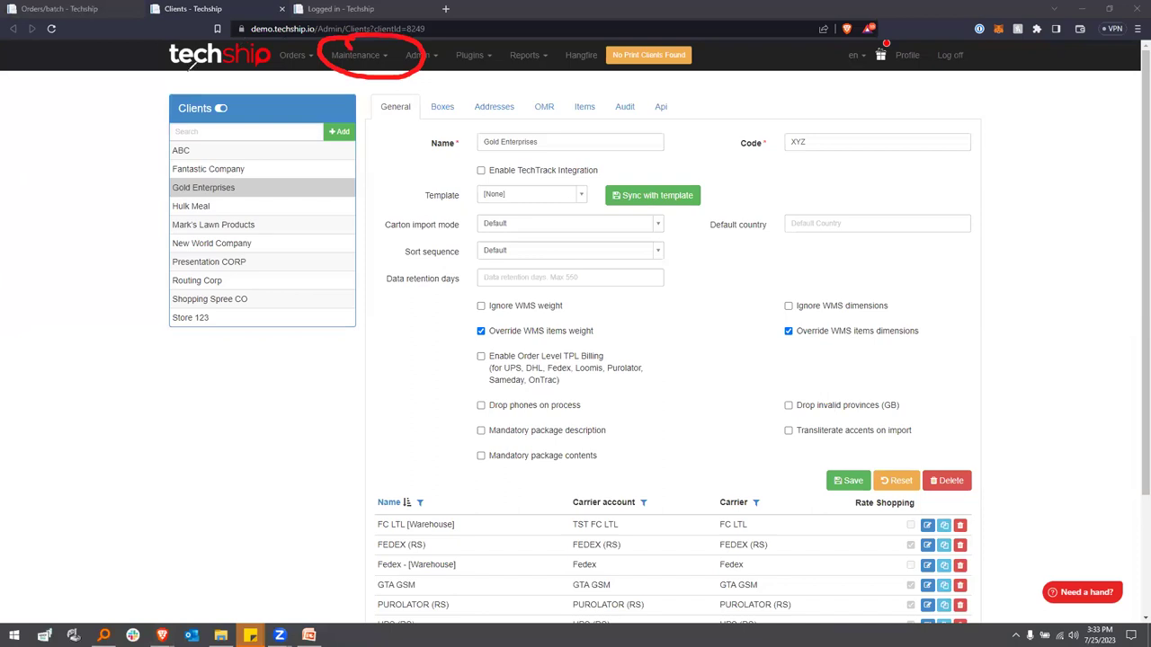
{"action": "mouse_move", "coordinate": [243, 163]}
{"action": "left_mouse_down"}
{"action": "mouse_move", "coordinate": [315, 178]}
{"action": "mouse_move", "coordinate": [238, 167]}
{"action": "left_mouse_up"}
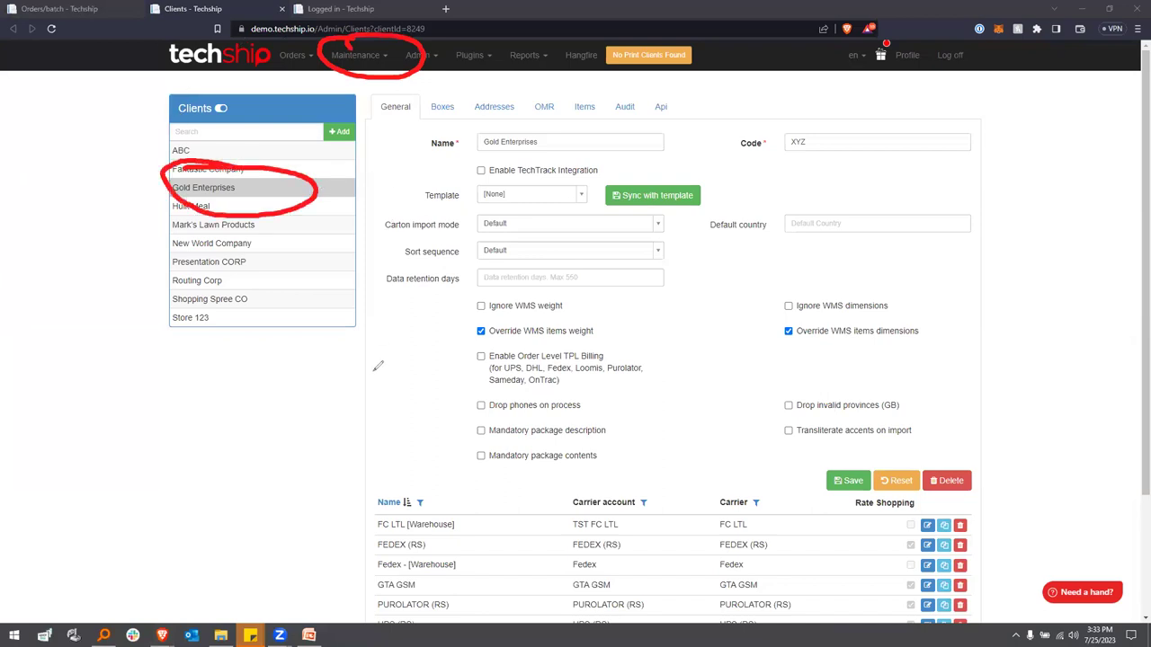
{"action": "mouse_move", "coordinate": [337, 477]}
{"action": "left_mouse_down"}
{"action": "mouse_move", "coordinate": [377, 521]}
{"action": "mouse_move", "coordinate": [364, 526]}
{"action": "left_mouse_up"}
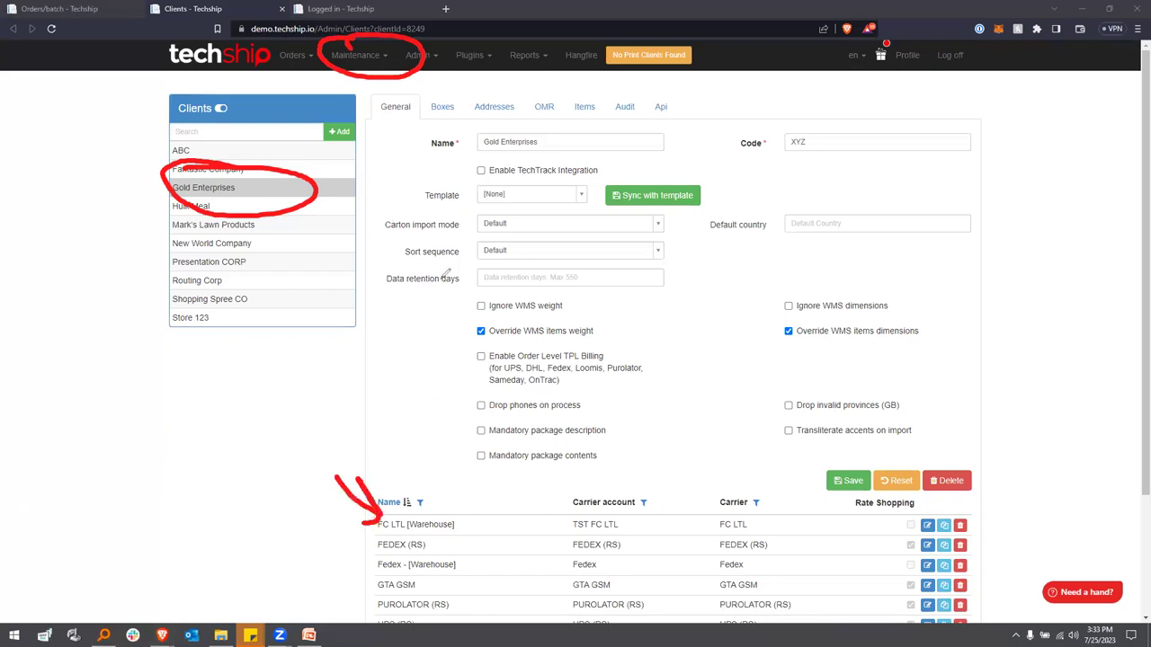
Examine the Sort sequence setting of the Gold Enterprises client, marking it for attention
{"action": "mouse_move", "coordinate": [393, 236]}
{"action": "left_mouse_down"}
{"action": "mouse_move", "coordinate": [390, 268]}
{"action": "mouse_move", "coordinate": [665, 269]}
{"action": "mouse_move", "coordinate": [670, 226]}
{"action": "mouse_move", "coordinate": [569, 227]}
{"action": "left_mouse_up"}
{"action": "left_click_drag", "start_coordinate": [415, 219], "coordinate": [395, 230]}
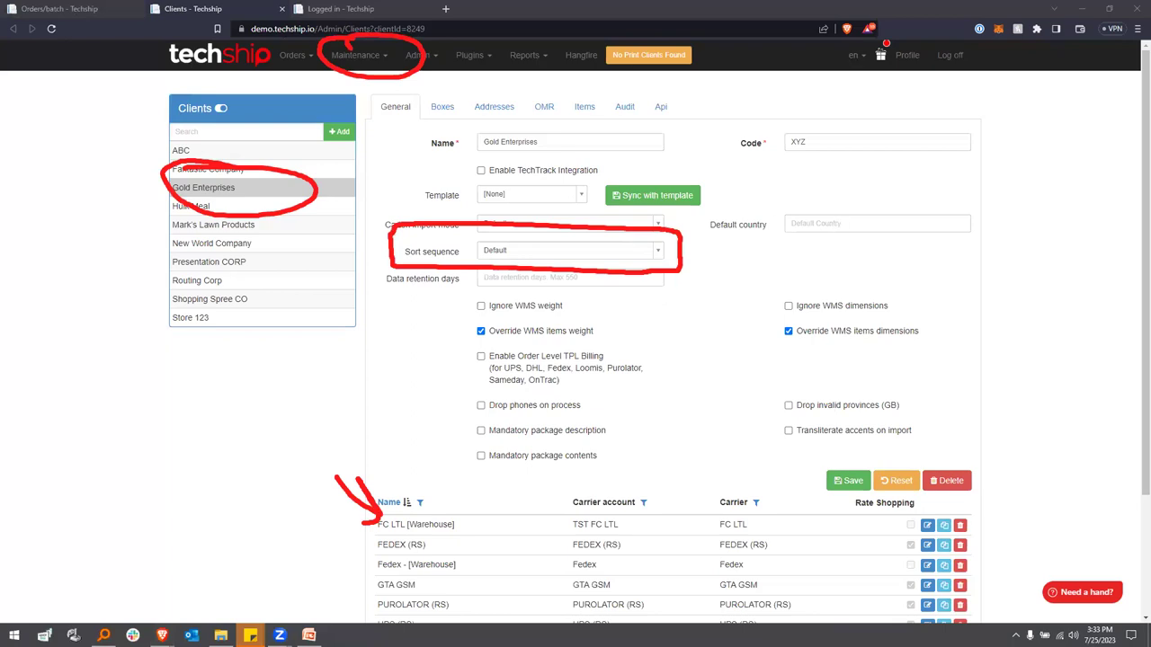
{"action": "key", "text": "Escape"}
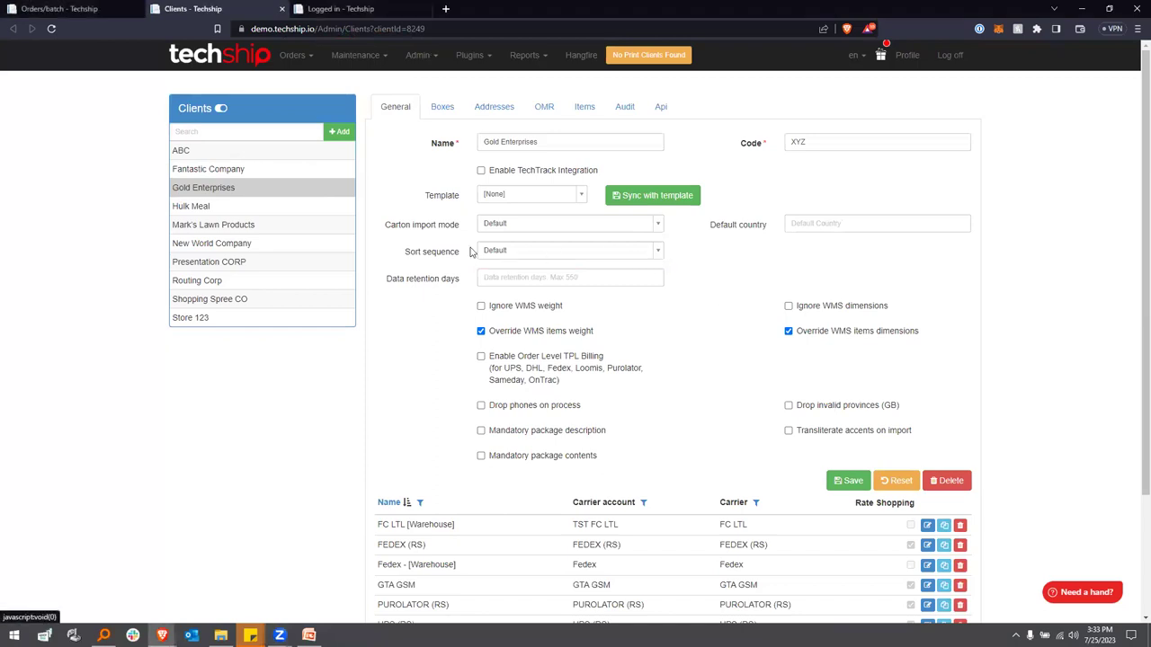
{"action": "left_click_drag", "start_coordinate": [402, 255], "coordinate": [468, 257]}
Return to the order batch, review the package dimensions, weights and item contents of the order with sequence 3, and close its details
{"action": "key", "text": "ctrl+shift+Tab"}
{"action": "scroll", "coordinate": [494, 212], "scroll_direction": "up", "scroll_amount": 2}
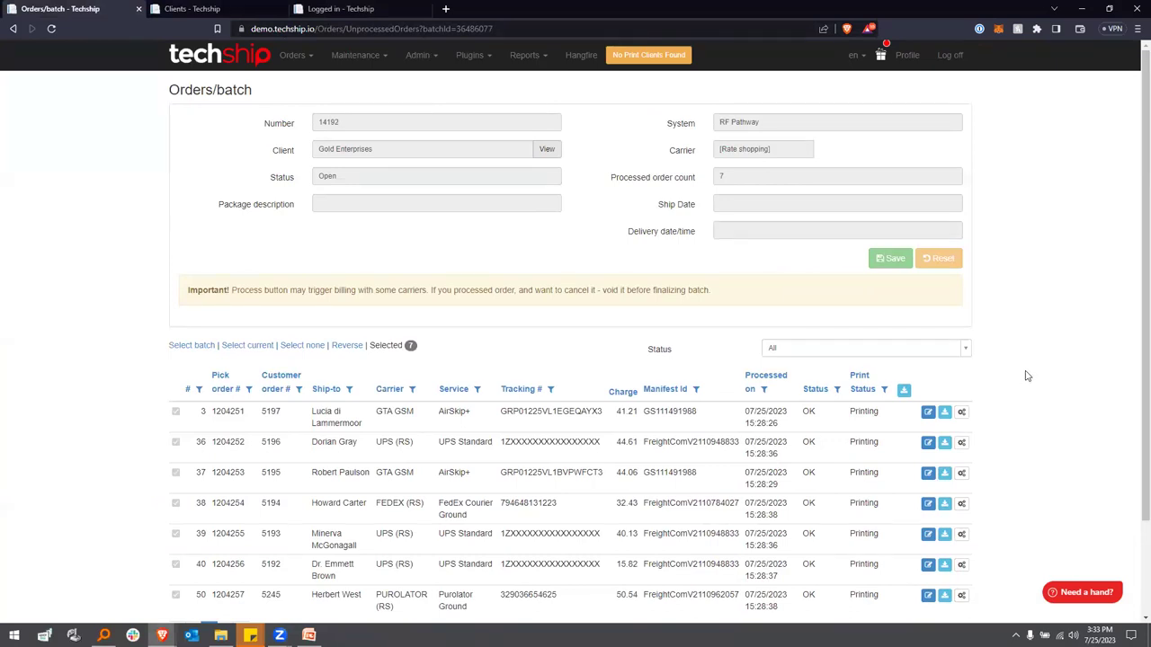
{"action": "left_click", "coordinate": [960, 411]}
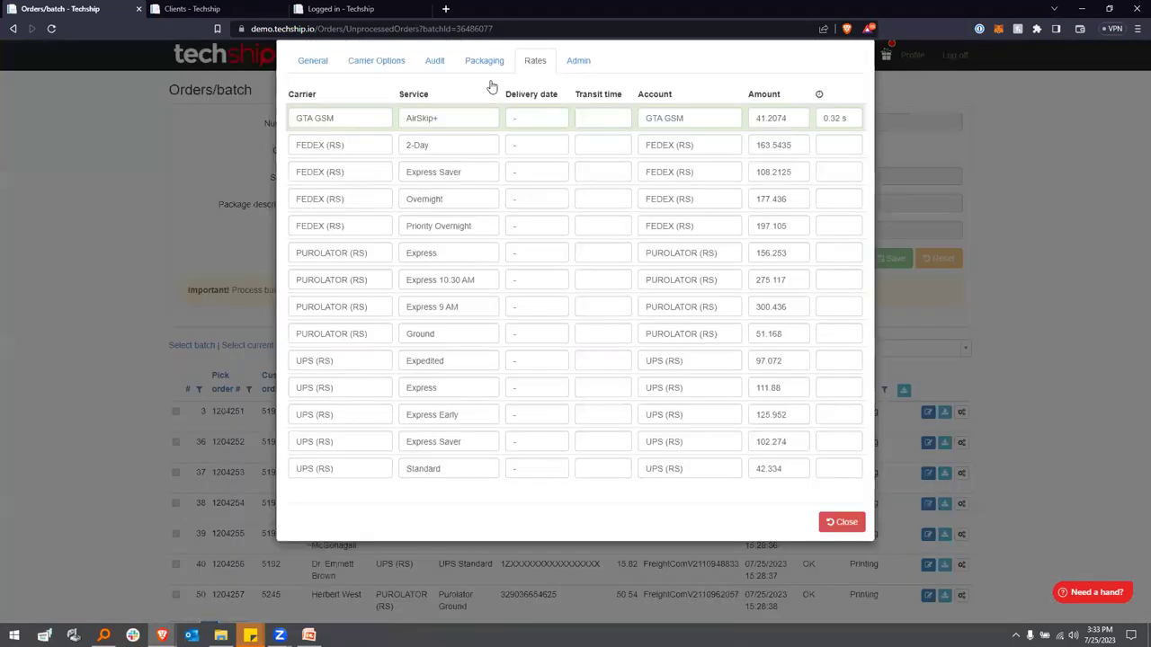
{"action": "left_click", "coordinate": [492, 87]}
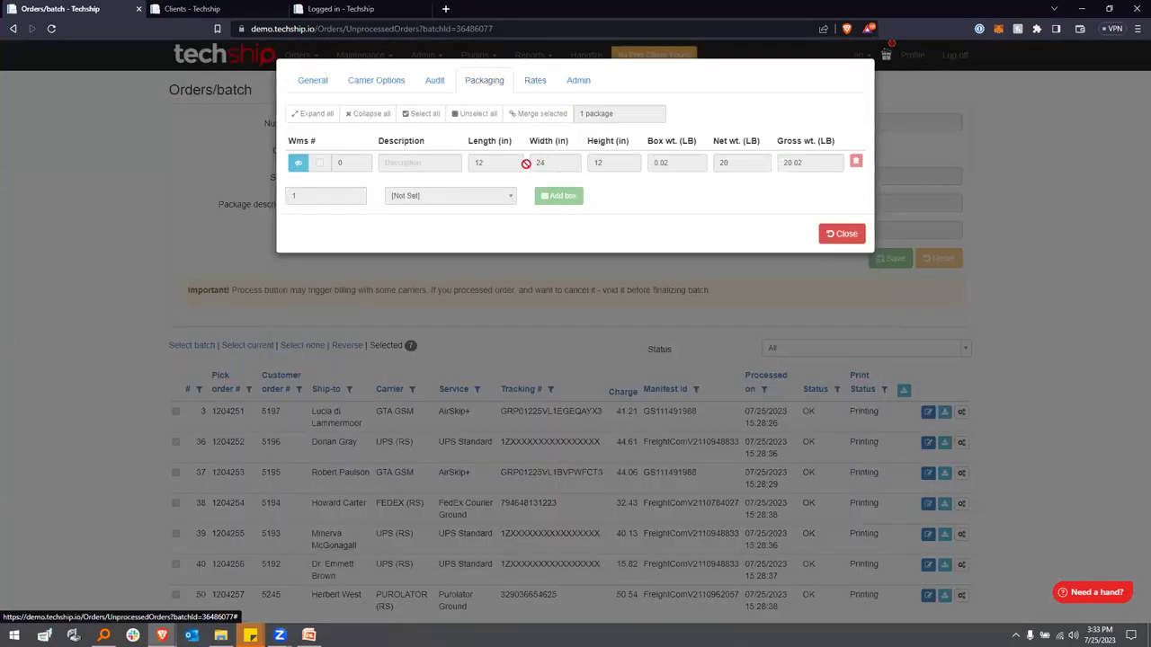
{"action": "double_click", "coordinate": [475, 163]}
{"action": "double_click", "coordinate": [765, 163]}
{"action": "left_click", "coordinate": [298, 163]}
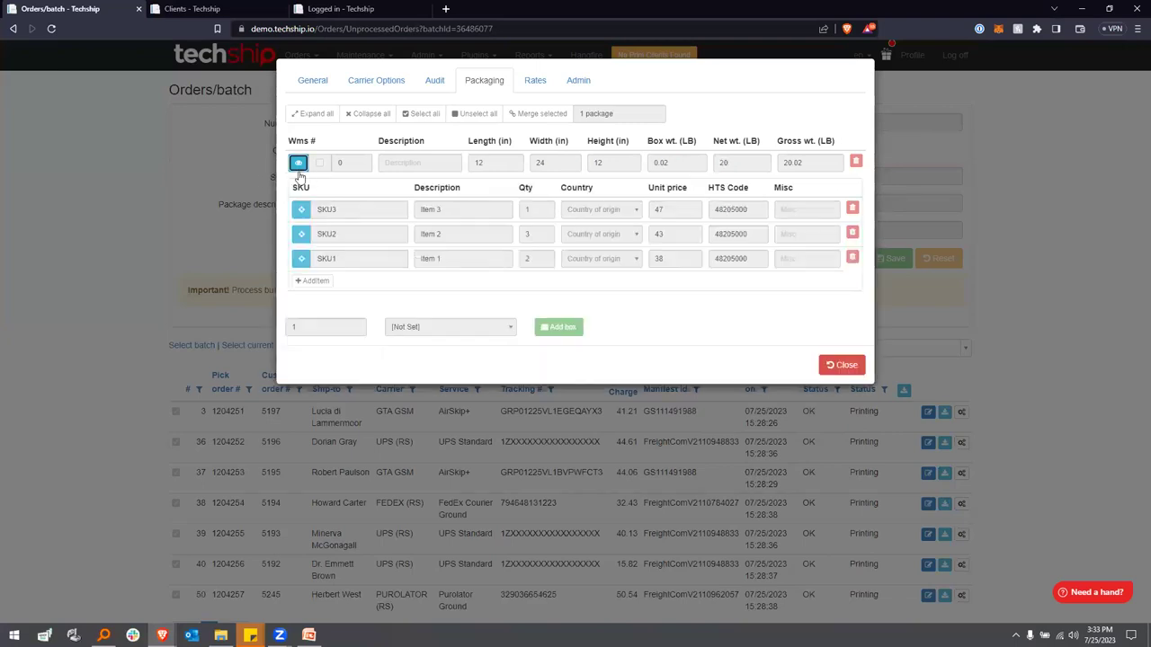
{"action": "left_click", "coordinate": [841, 365]}
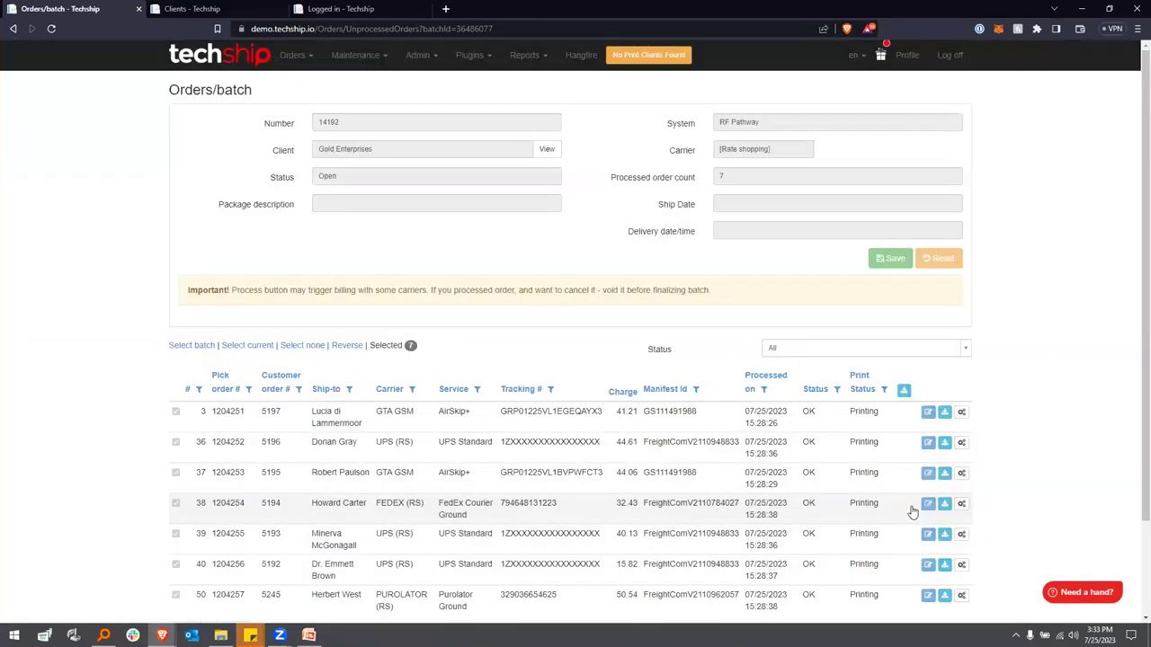
Review the package weight and item contents of another order in the batch, and close its details
{"action": "left_click", "coordinate": [669, 475]}
{"action": "left_click", "coordinate": [298, 163]}
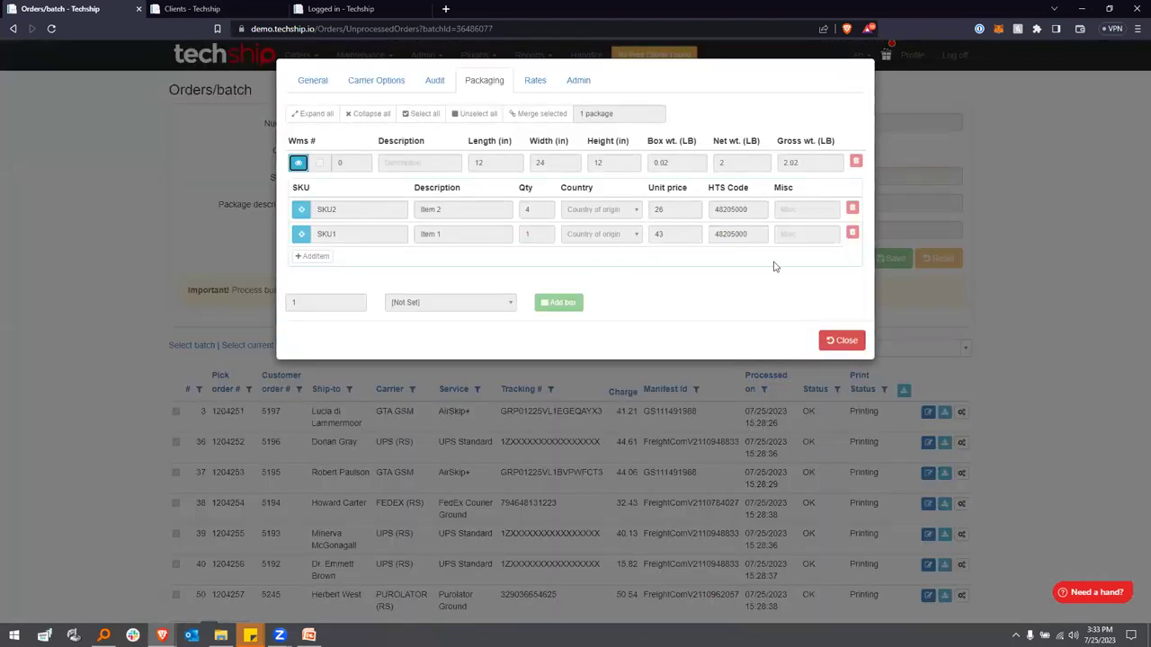
{"action": "left_click", "coordinate": [725, 165]}
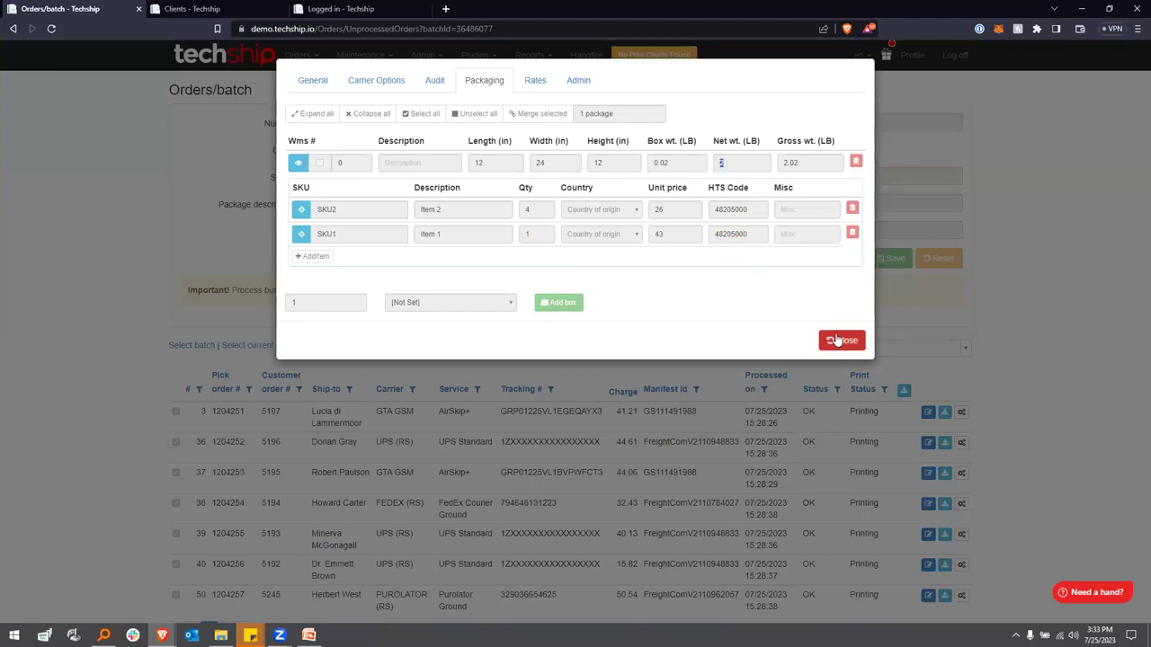
{"action": "left_click", "coordinate": [838, 340]}
{"action": "scroll", "coordinate": [1041, 339], "scroll_direction": "down", "scroll_amount": 2}
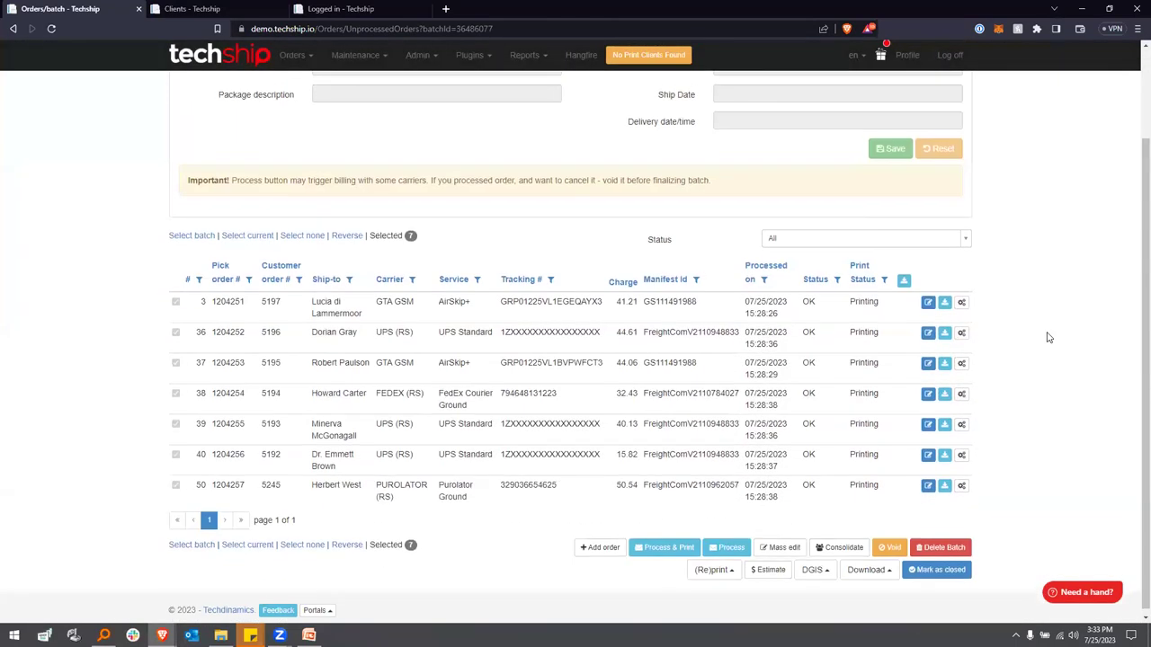
{"action": "scroll", "coordinate": [830, 287], "scroll_direction": "up", "scroll_amount": 2}
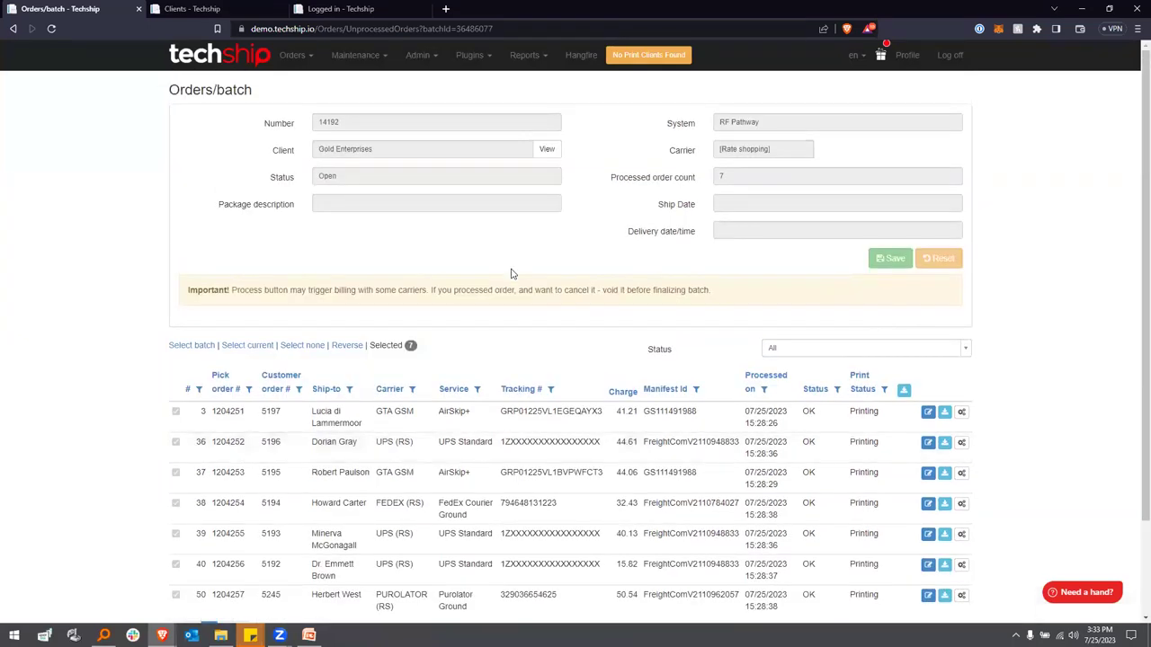
Open the order import page and load the orders of batch 14192 with rate shopping as the carrier
{"action": "left_click", "coordinate": [293, 56]}
{"action": "left_click", "coordinate": [303, 81]}
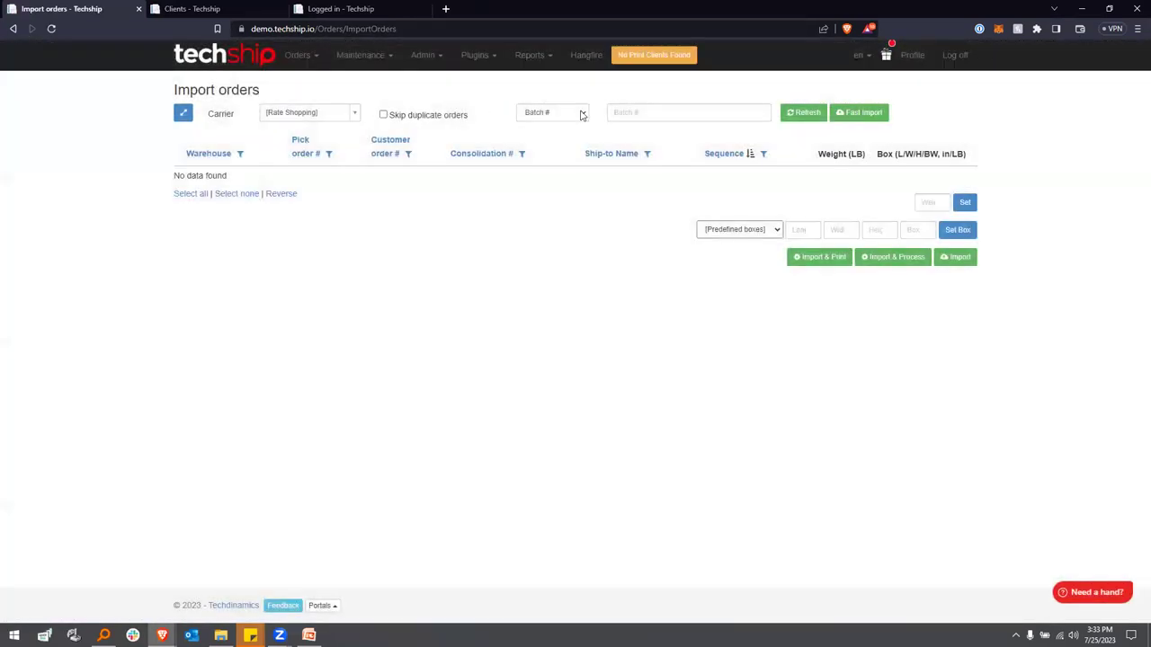
{"action": "left_click", "coordinate": [880, 115]}
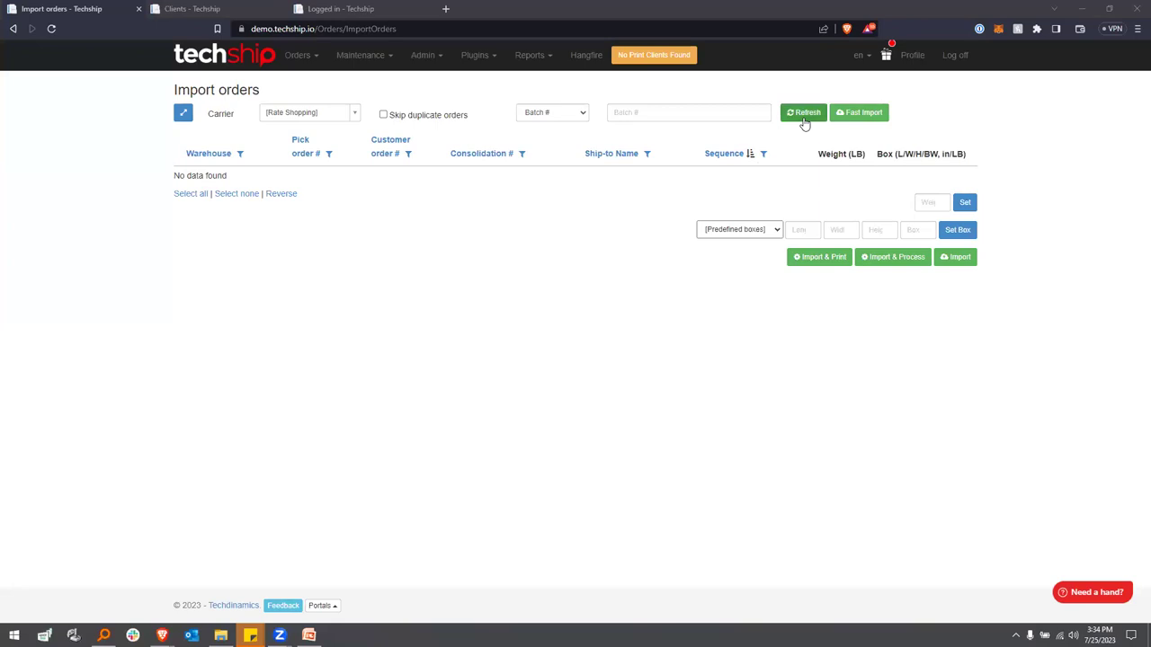
{"action": "left_click", "coordinate": [707, 109]}
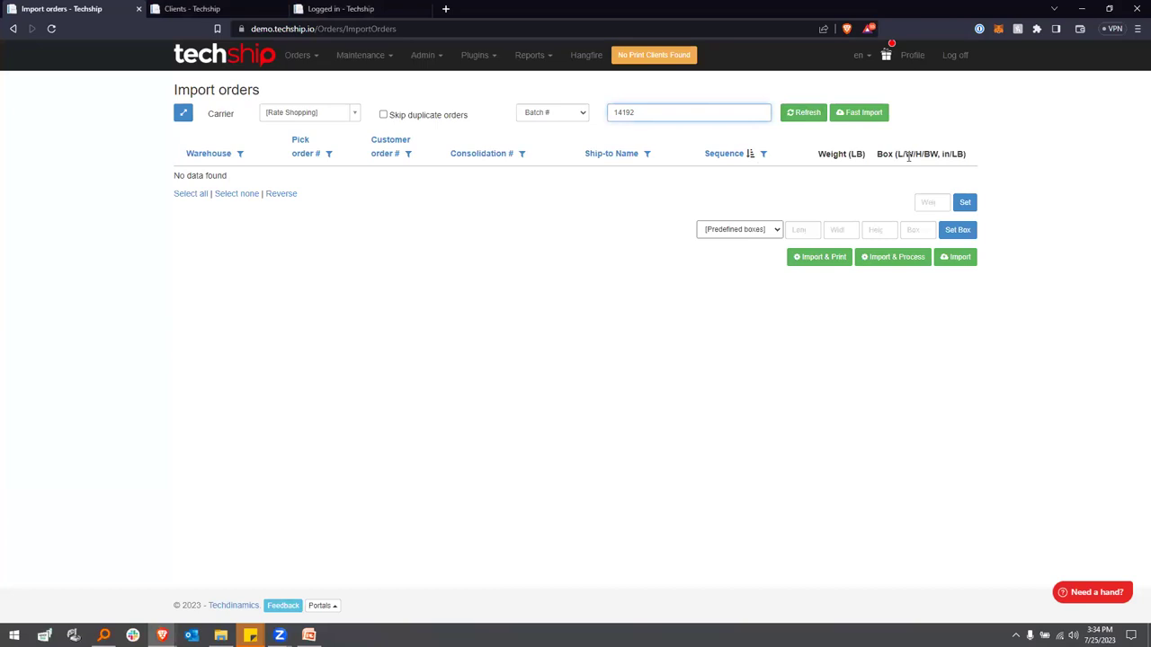
{"action": "left_click", "coordinate": [804, 113]}
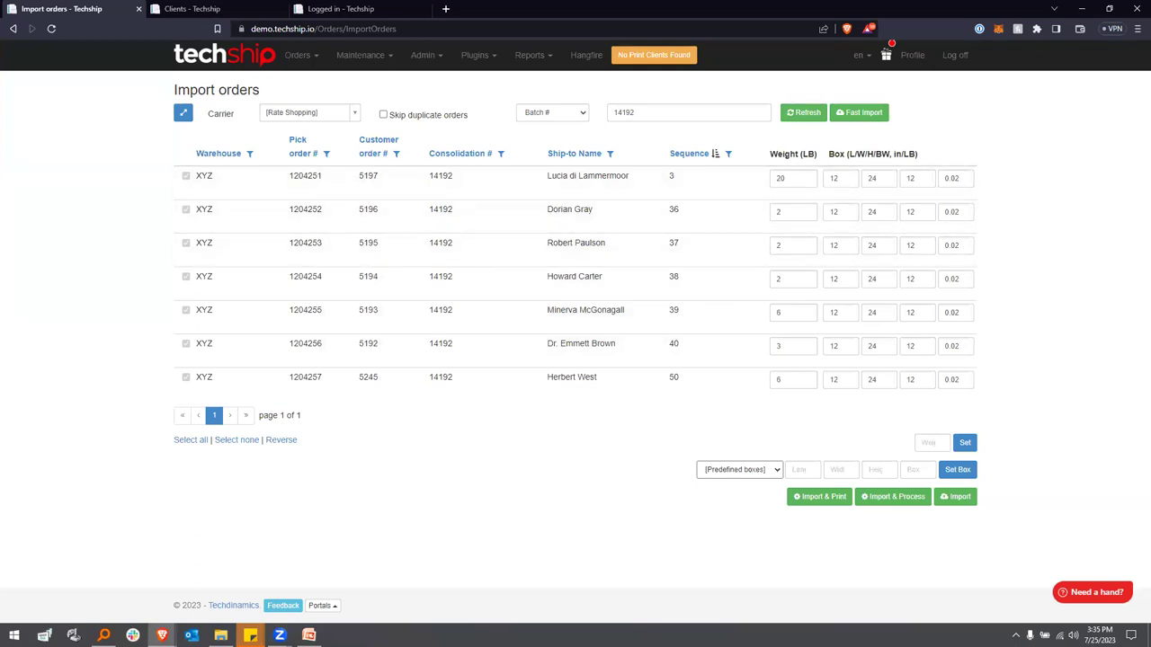
Clear the selection of all loaded orders and select only those with sequences 3, 39 and 50
{"action": "mouse_move", "coordinate": [162, 140]}
{"action": "left_mouse_down"}
{"action": "mouse_move", "coordinate": [161, 351]}
{"action": "mouse_move", "coordinate": [216, 287]}
{"action": "mouse_move", "coordinate": [162, 137]}
{"action": "left_mouse_up"}
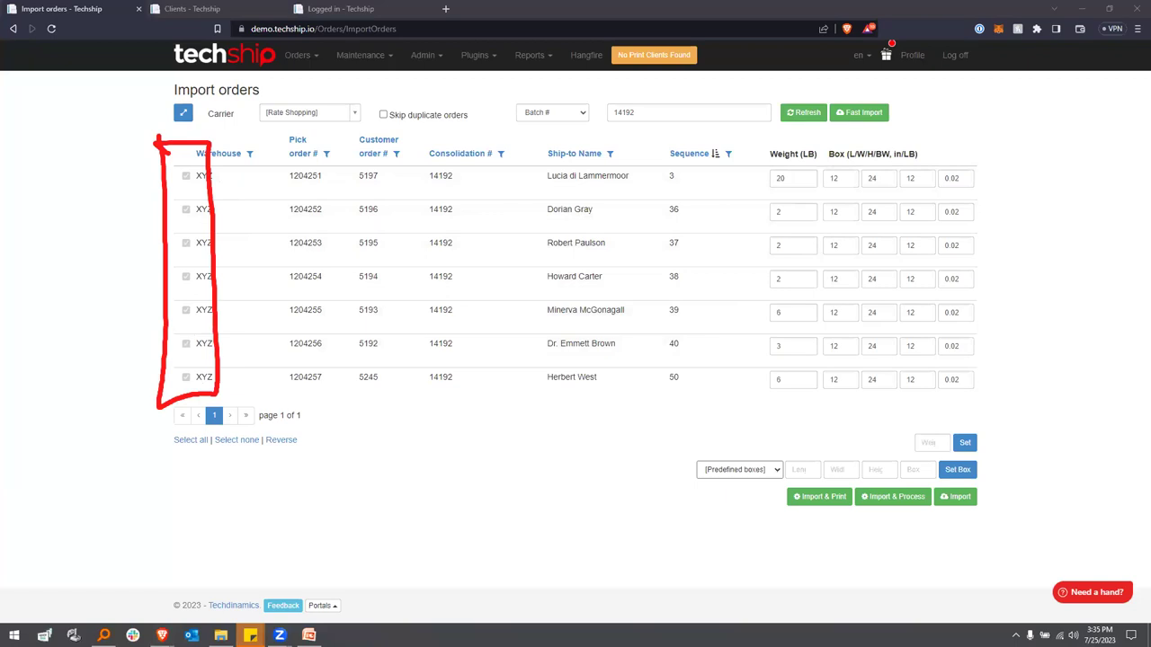
{"action": "key", "text": "Escape"}
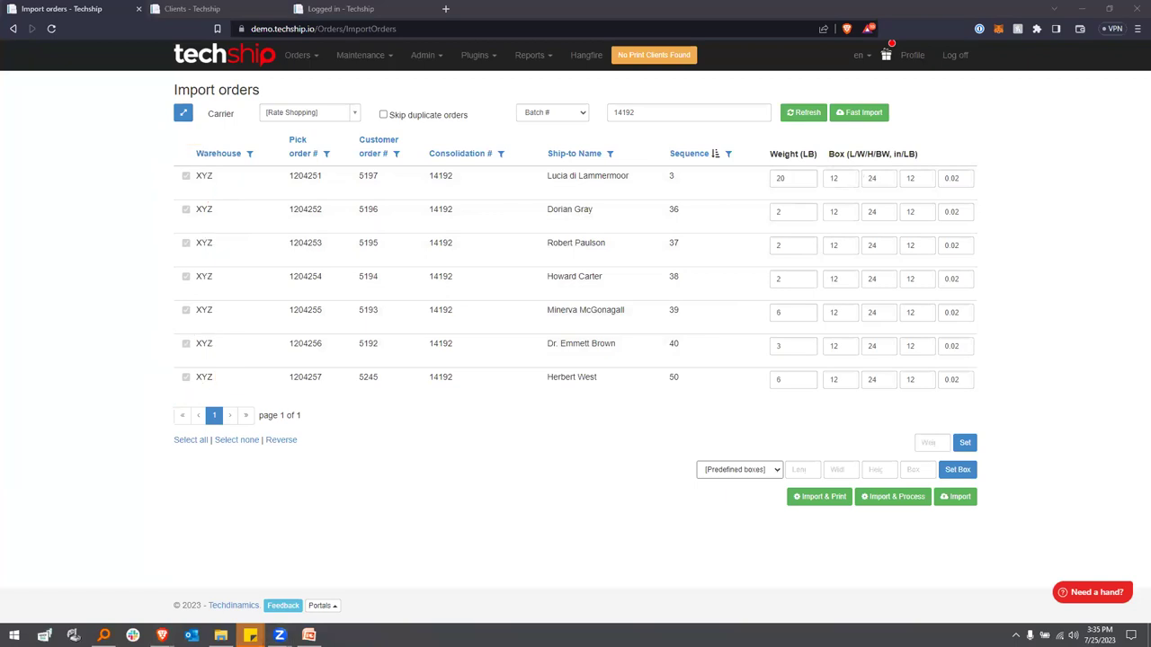
{"action": "left_click", "coordinate": [237, 440]}
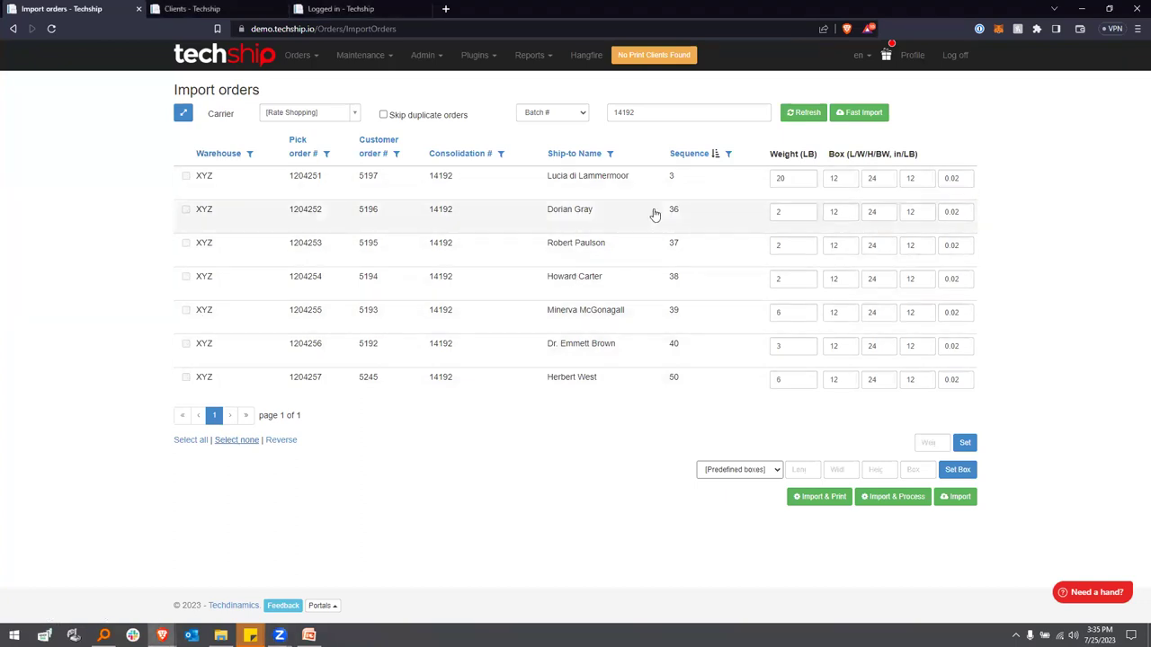
{"action": "left_click", "coordinate": [675, 182]}
{"action": "left_click", "coordinate": [687, 313]}
{"action": "left_click", "coordinate": [679, 378]}
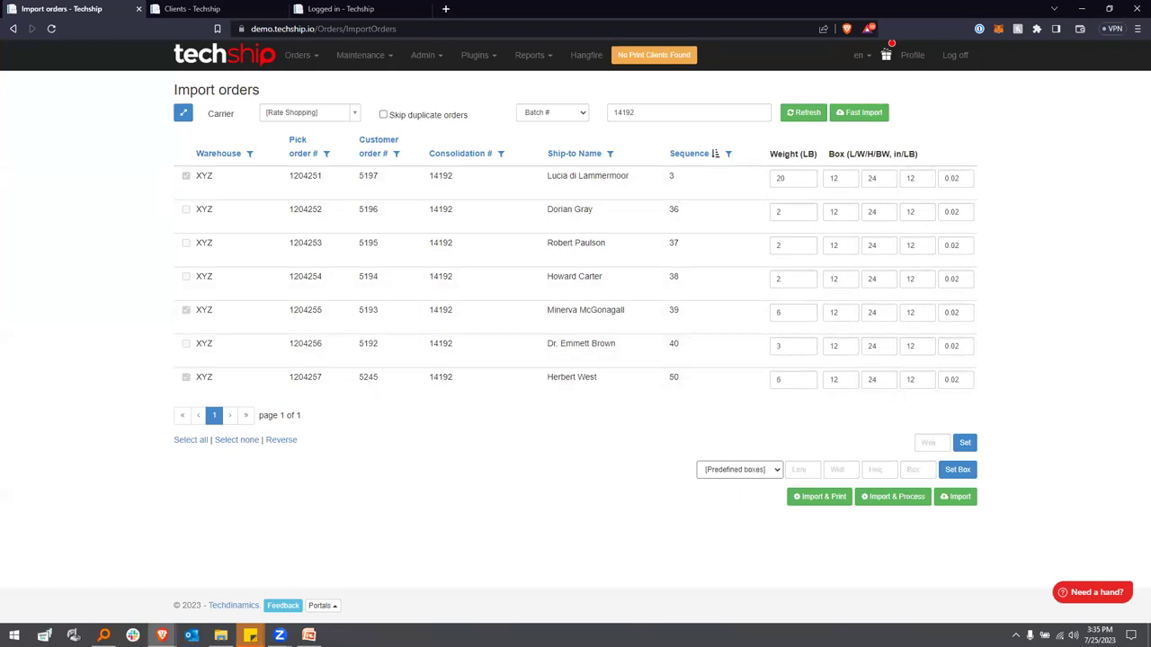
Apply the predefined Large 24x24x24 box to the selected orders, marking the packaging controls and the affected box dimensions beforehand
{"action": "mouse_move", "coordinate": [683, 414]}
{"action": "left_mouse_down"}
{"action": "mouse_move", "coordinate": [693, 529]}
{"action": "mouse_move", "coordinate": [1027, 534]}
{"action": "mouse_move", "coordinate": [727, 414]}
{"action": "mouse_move", "coordinate": [673, 422]}
{"action": "left_mouse_up"}
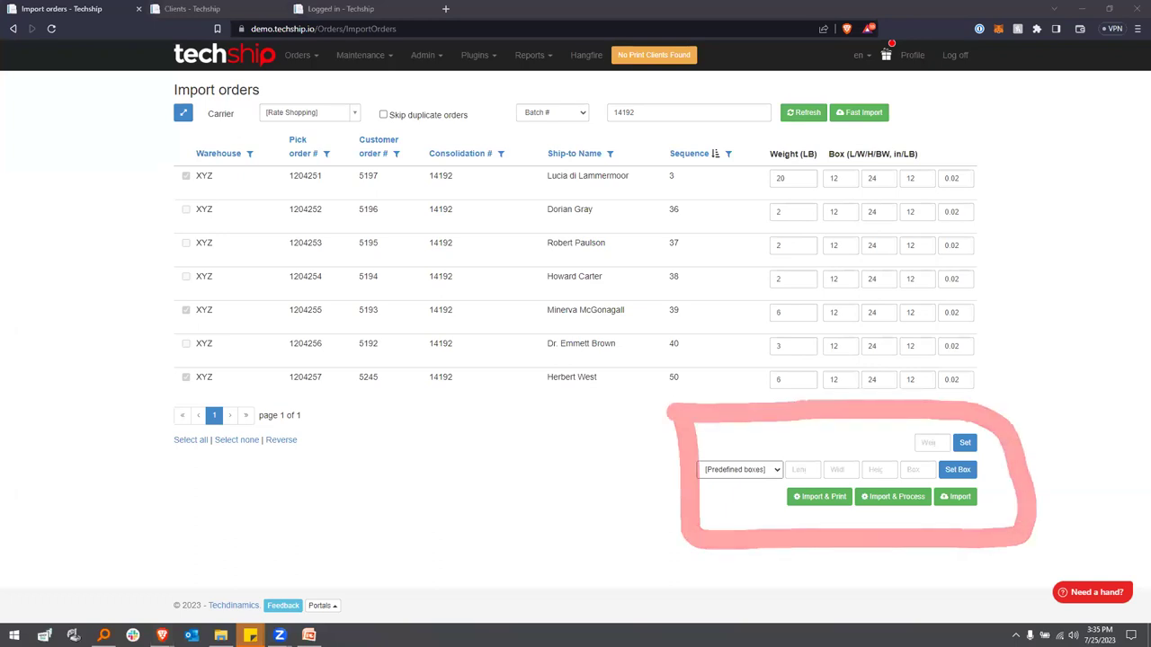
{"action": "key", "text": "Escape"}
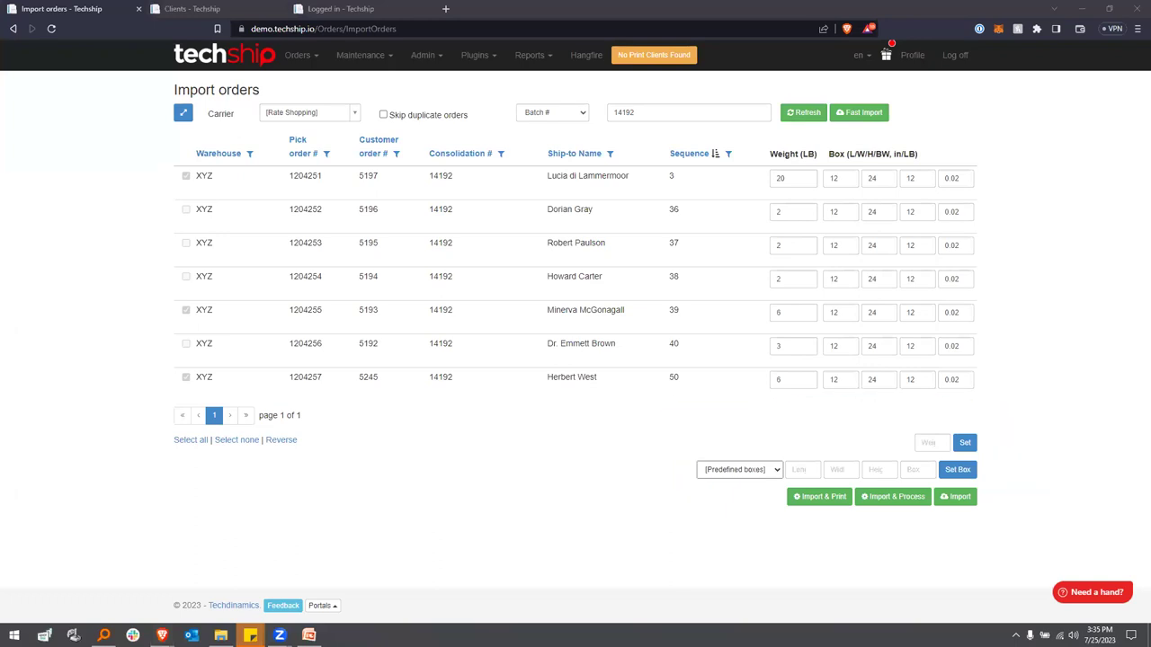
{"action": "left_click", "coordinate": [768, 470]}
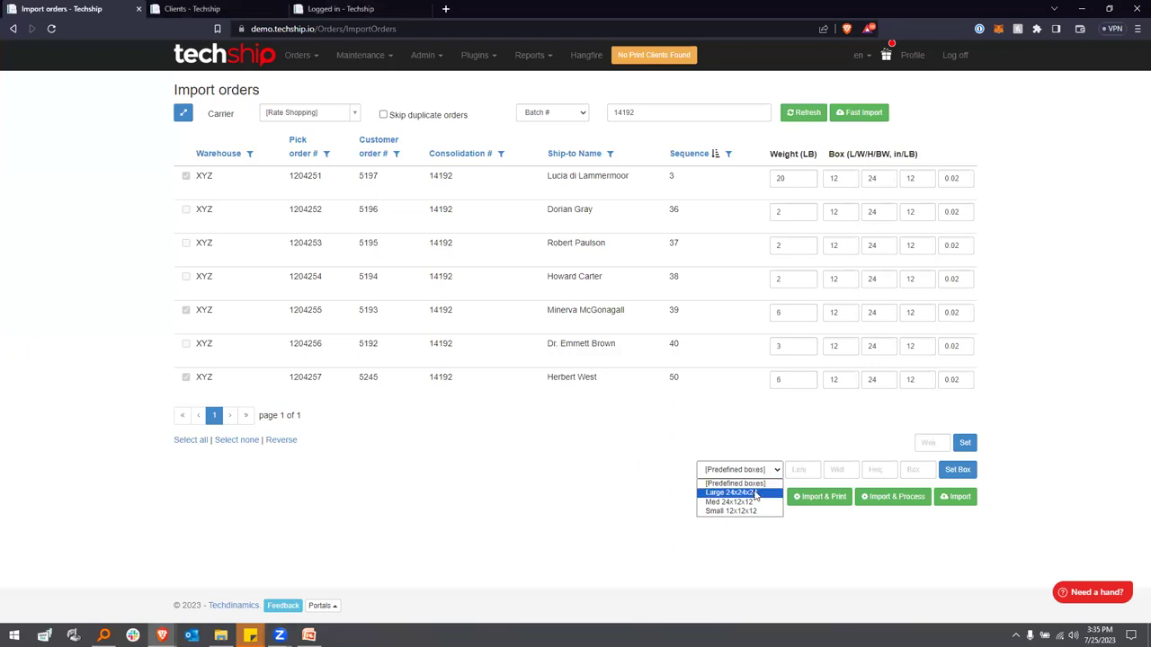
{"action": "left_click", "coordinate": [755, 494]}
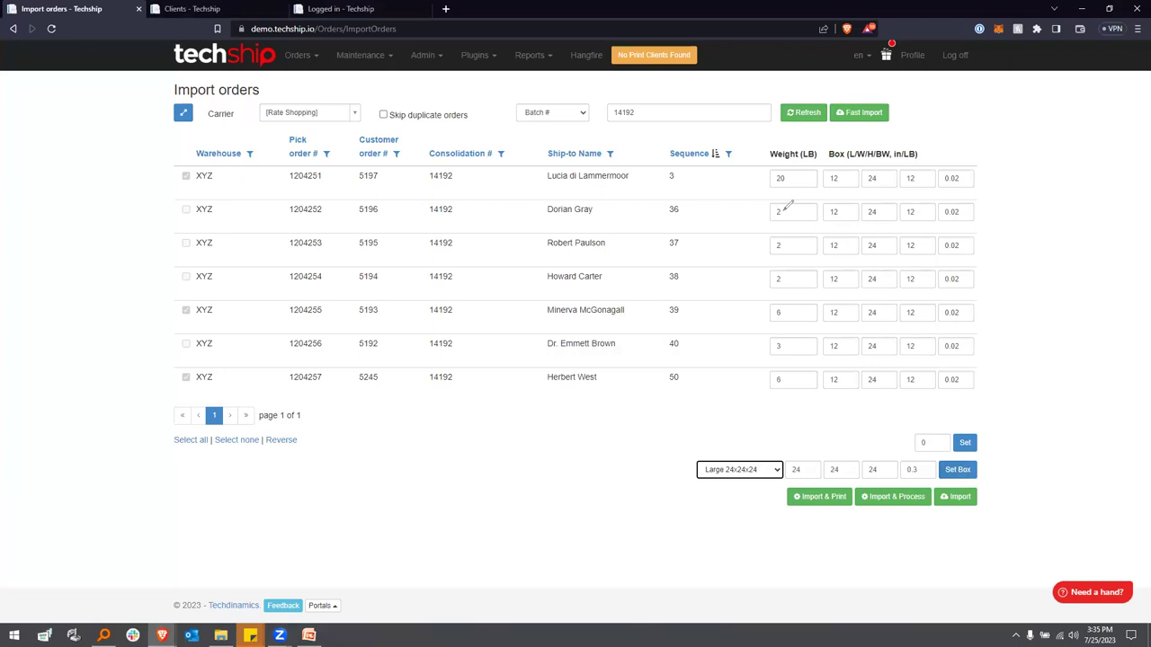
{"action": "mouse_move", "coordinate": [820, 137]}
{"action": "left_mouse_down"}
{"action": "mouse_move", "coordinate": [819, 207]}
{"action": "mouse_move", "coordinate": [944, 155]}
{"action": "mouse_move", "coordinate": [820, 144]}
{"action": "left_mouse_up"}
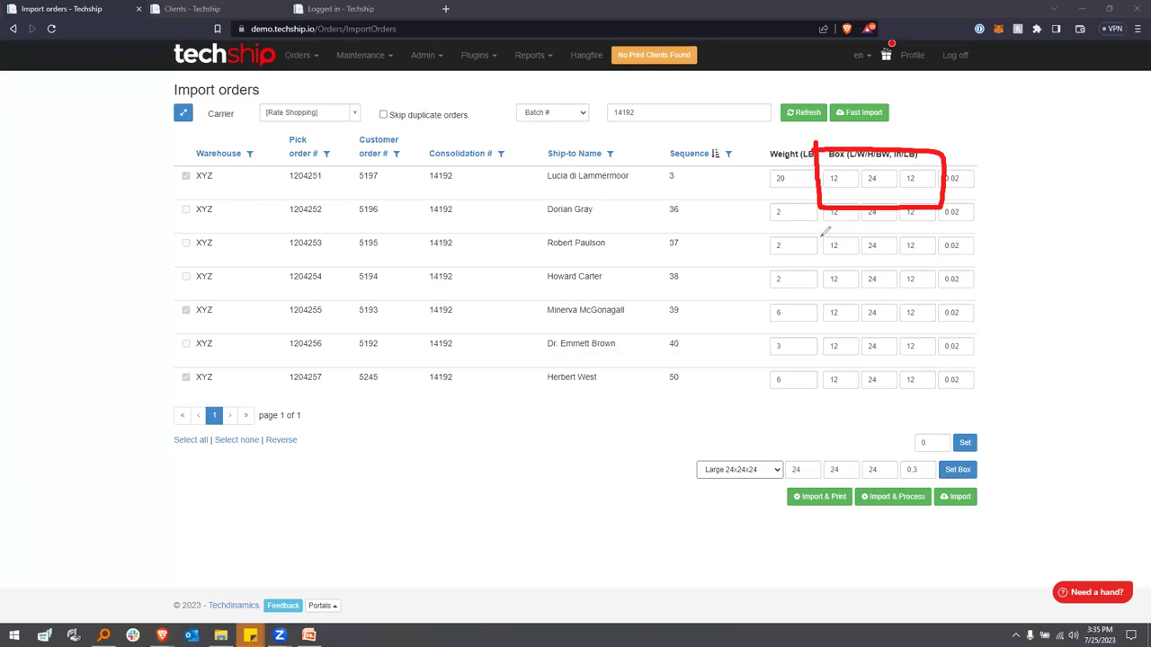
{"action": "mouse_move", "coordinate": [816, 292]}
{"action": "left_mouse_down"}
{"action": "mouse_move", "coordinate": [886, 340]}
{"action": "mouse_move", "coordinate": [928, 341]}
{"action": "mouse_move", "coordinate": [831, 287]}
{"action": "left_mouse_up"}
{"action": "mouse_move", "coordinate": [813, 357]}
{"action": "left_mouse_down"}
{"action": "mouse_move", "coordinate": [963, 398]}
{"action": "mouse_move", "coordinate": [818, 358]}
{"action": "left_mouse_up"}
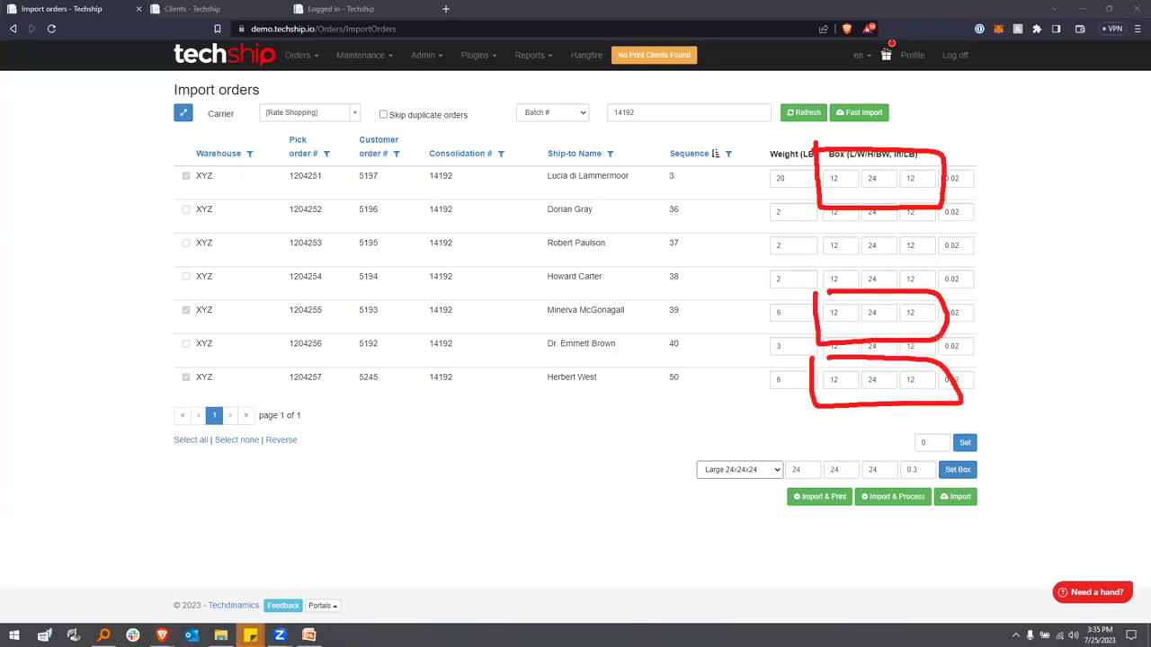
{"action": "left_click", "coordinate": [959, 470]}
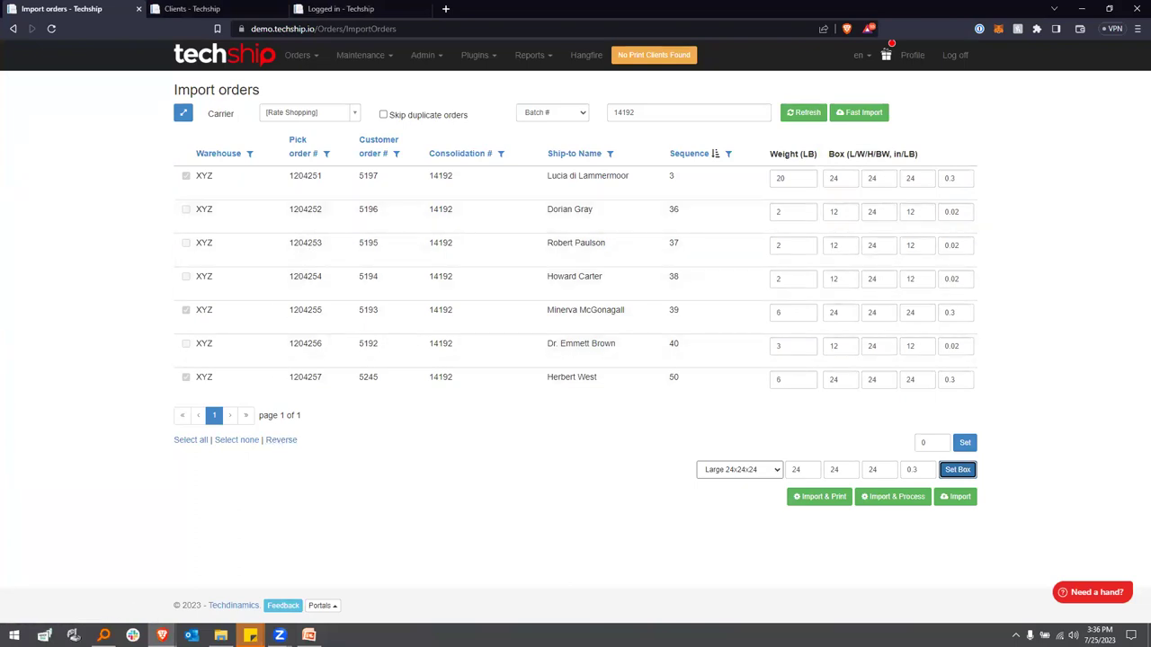
Reverse the order selection and apply the predefined Small 12x12x12 box to the orders with sequences 36, 37, 38 and 40
{"action": "mouse_move", "coordinate": [172, 154]}
{"action": "left_mouse_down"}
{"action": "mouse_move", "coordinate": [165, 168]}
{"action": "mouse_move", "coordinate": [193, 150]}
{"action": "left_mouse_up"}
{"action": "mouse_move", "coordinate": [171, 289]}
{"action": "left_mouse_down"}
{"action": "mouse_move", "coordinate": [180, 346]}
{"action": "mouse_move", "coordinate": [171, 290]}
{"action": "left_mouse_up"}
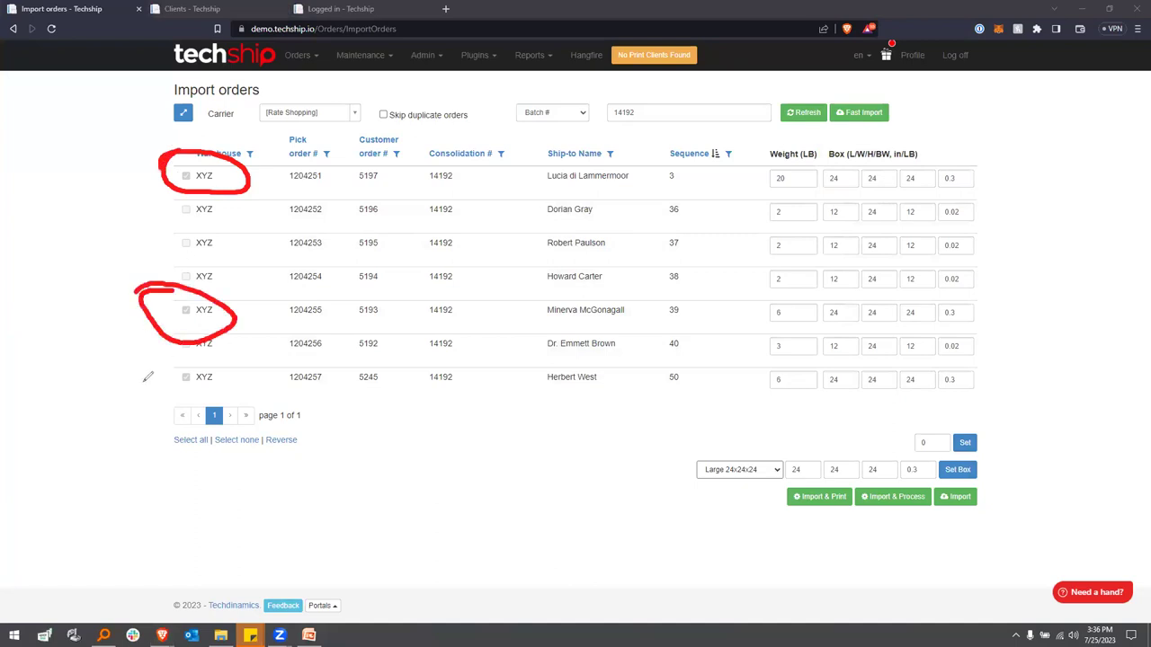
{"action": "left_click_drag", "start_coordinate": [146, 368], "coordinate": [193, 360]}
{"action": "mouse_move", "coordinate": [179, 428]}
{"action": "left_mouse_down"}
{"action": "mouse_move", "coordinate": [232, 501]}
{"action": "mouse_move", "coordinate": [273, 464]}
{"action": "left_mouse_up"}
{"action": "left_click_drag", "start_coordinate": [245, 459], "coordinate": [279, 475]}
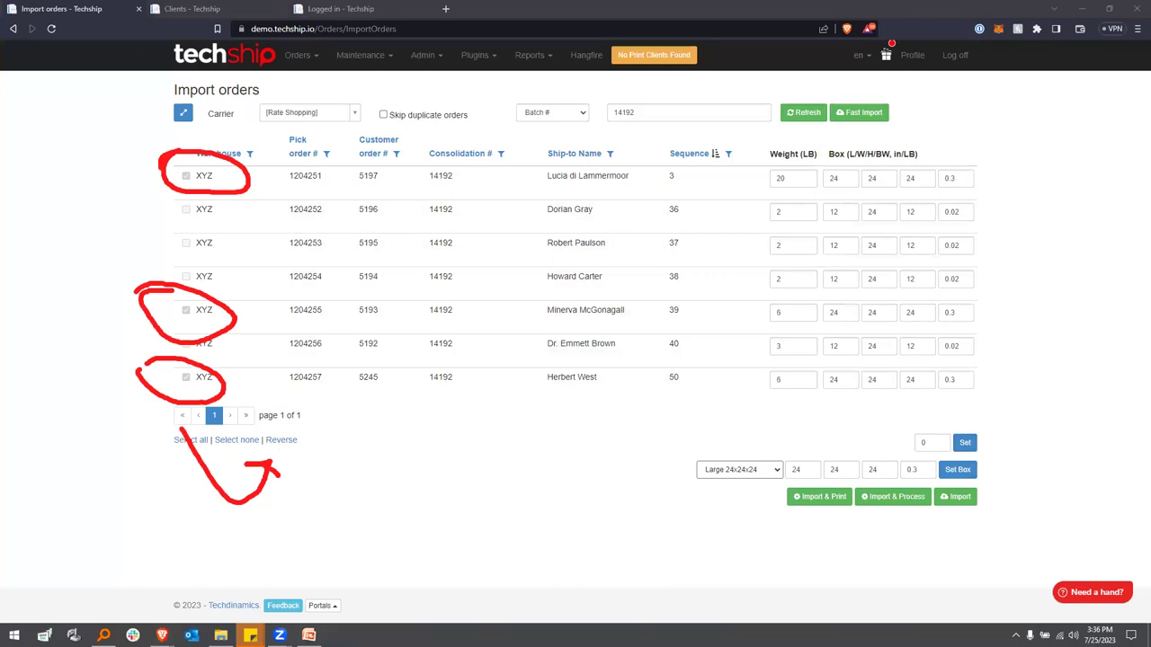
{"action": "key", "text": "Escape"}
{"action": "left_click", "coordinate": [290, 441]}
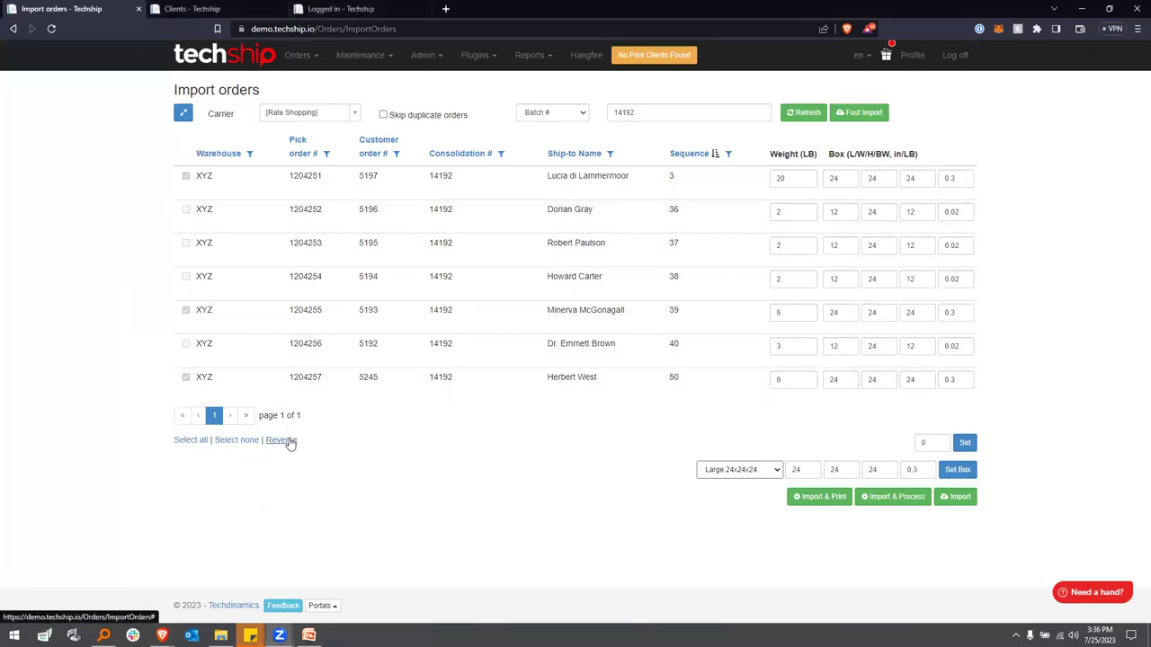
{"action": "left_click", "coordinate": [290, 441]}
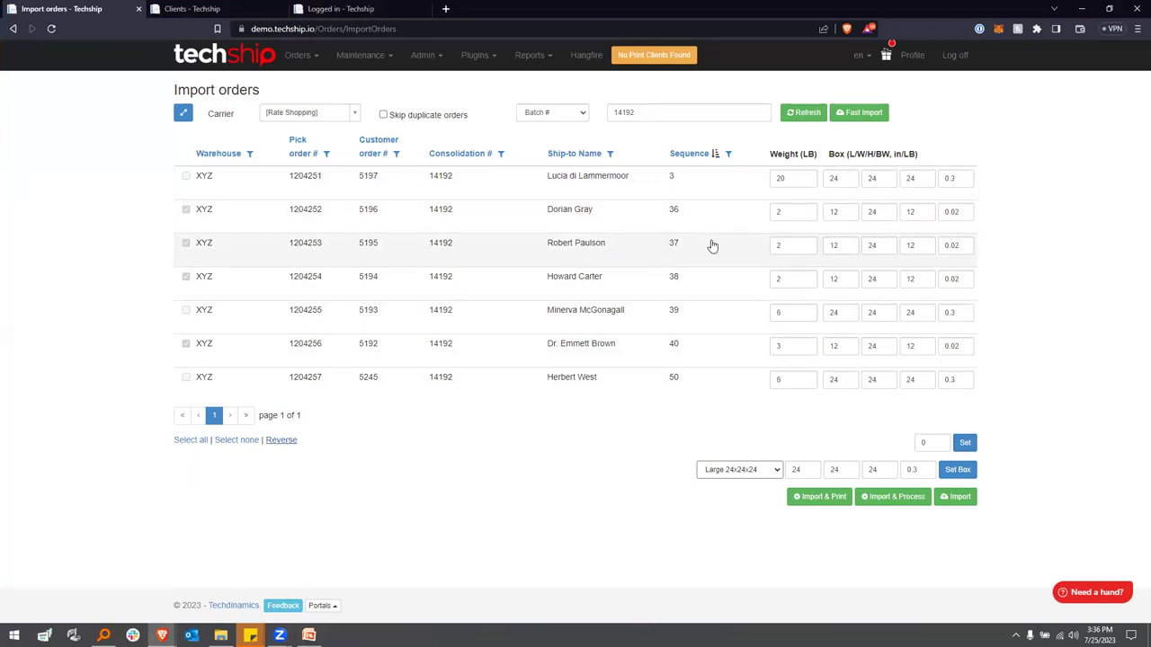
{"action": "left_click", "coordinate": [772, 469]}
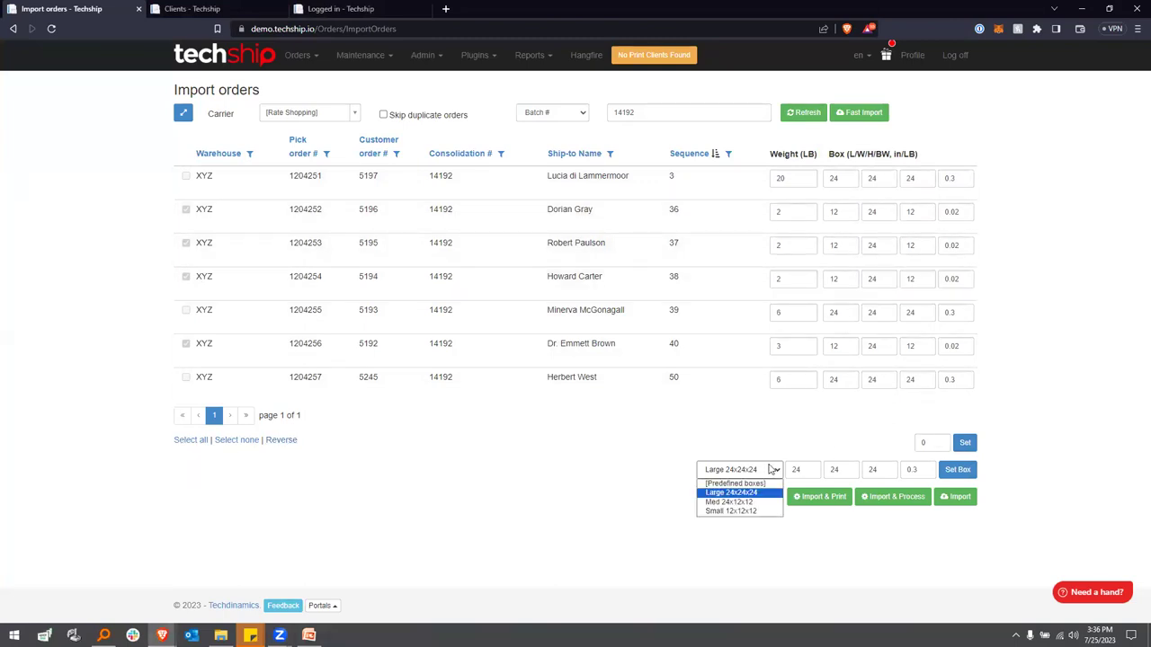
{"action": "left_click", "coordinate": [753, 511]}
{"action": "left_click", "coordinate": [958, 473]}
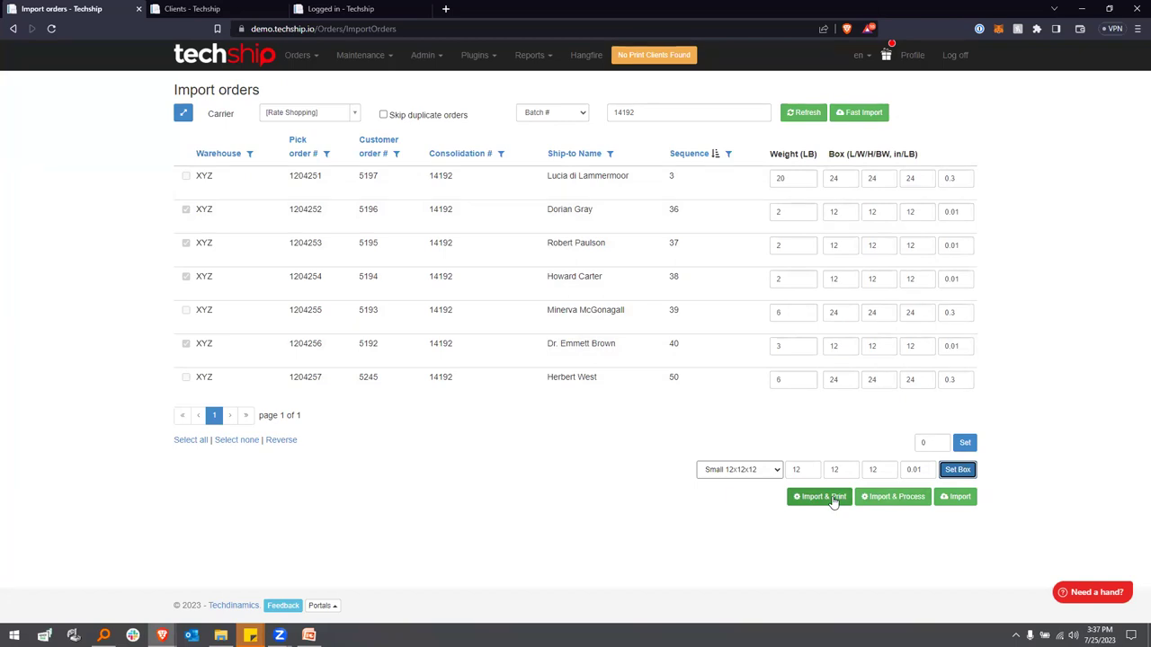
Recheck the available predefined box sizes, keep Small 12x12x12, and try to import and print the batch's orders
{"action": "left_click", "coordinate": [772, 471]}
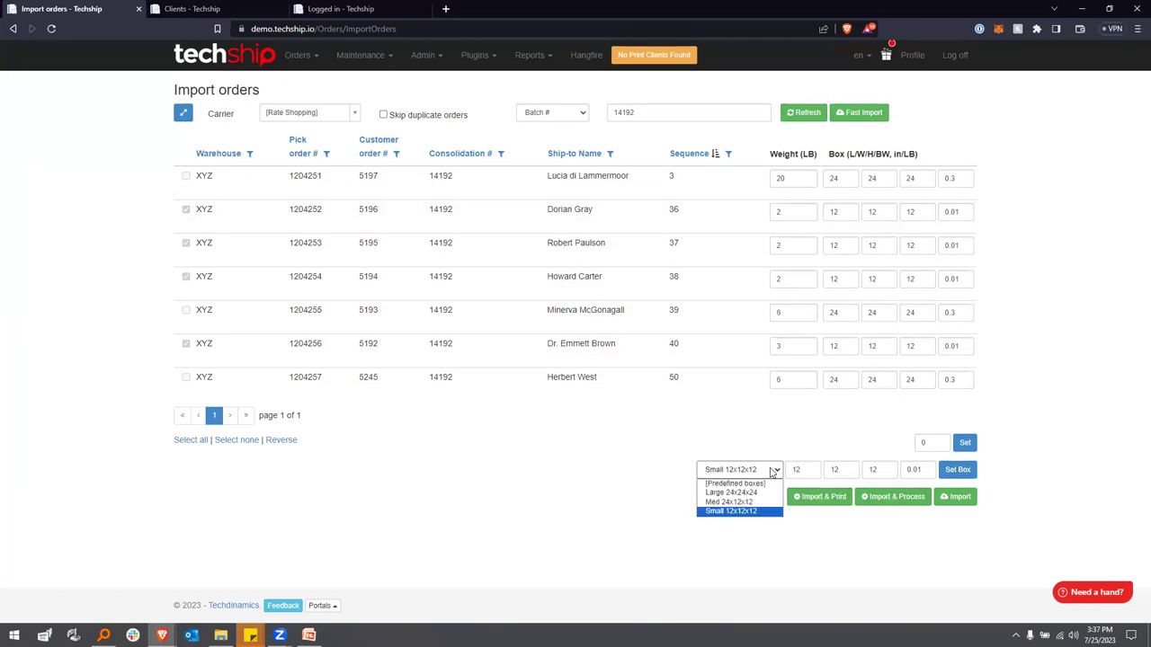
{"action": "left_click", "coordinate": [771, 471]}
{"action": "left_click", "coordinate": [770, 471]}
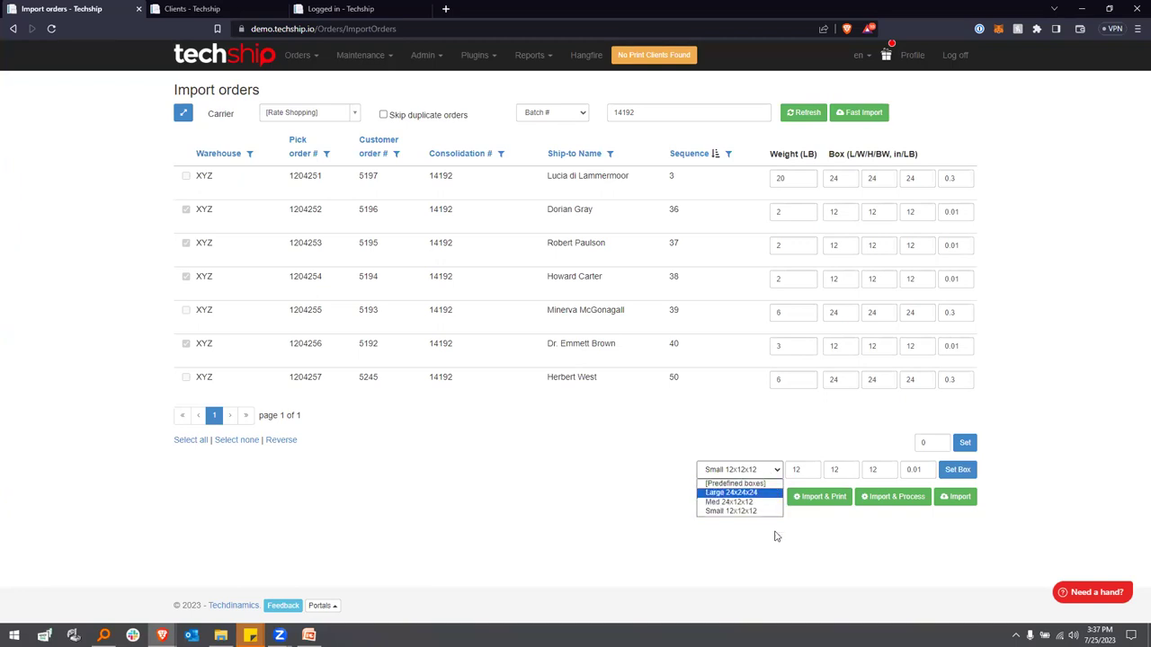
{"action": "left_click", "coordinate": [762, 423]}
{"action": "left_click", "coordinate": [836, 503]}
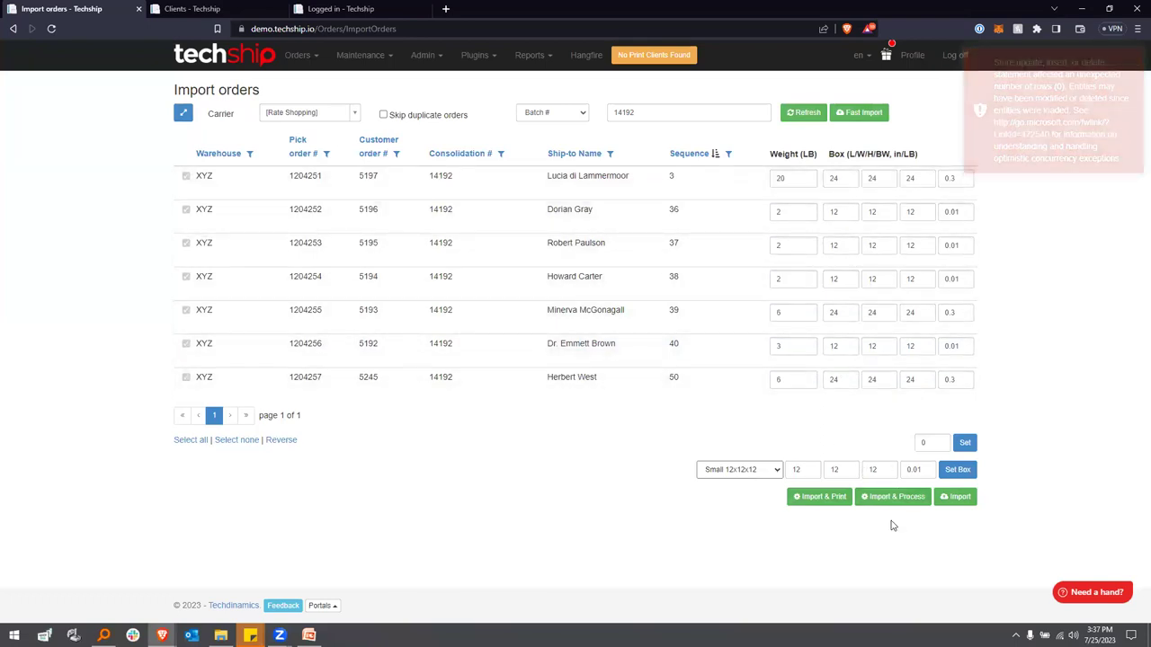
Import and print all orders of batch 14192, confirming the process-and-print operation
{"action": "left_click", "coordinate": [837, 498]}
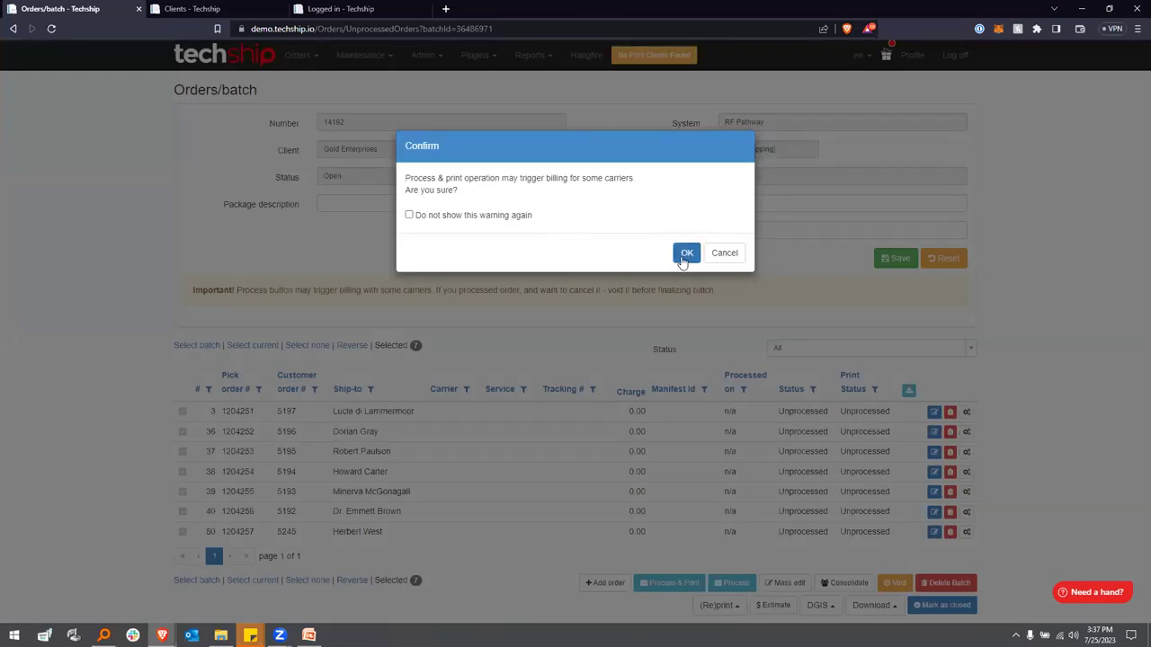
{"action": "left_click", "coordinate": [683, 256]}
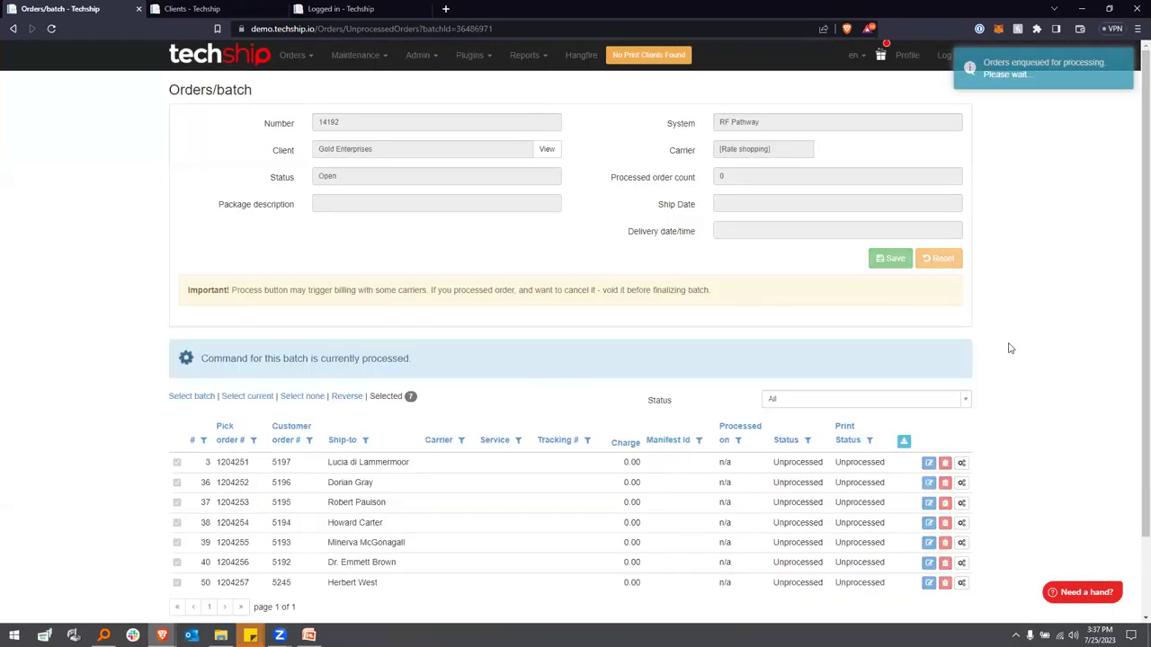
{"action": "scroll", "coordinate": [932, 224], "scroll_direction": "down", "scroll_amount": 1}
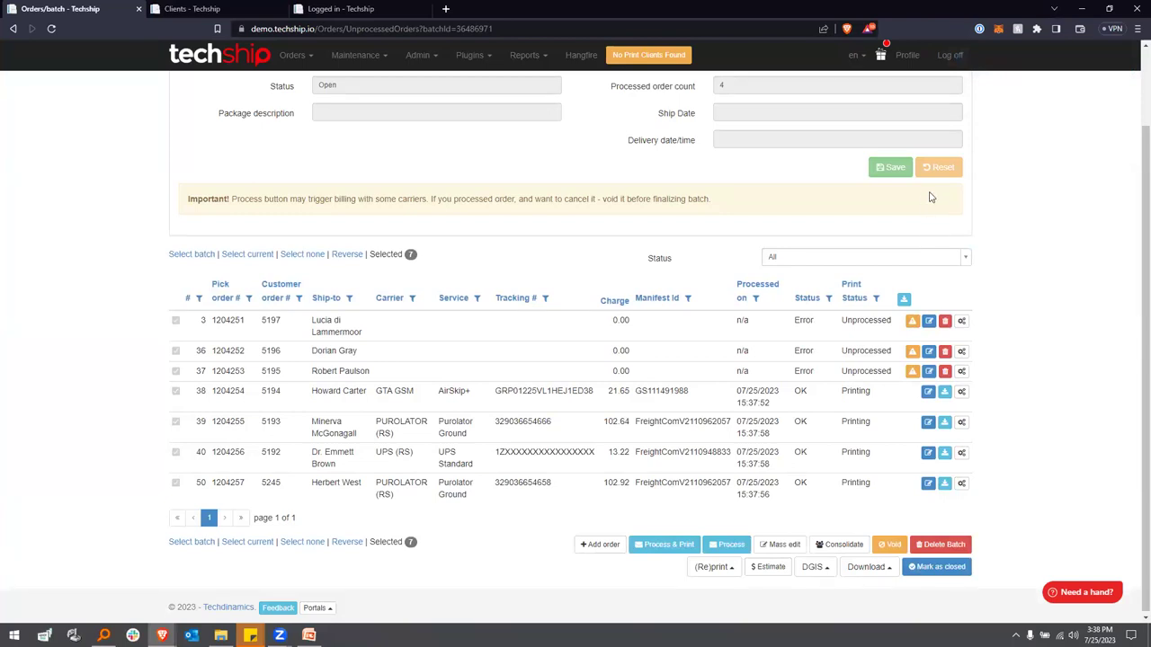
Check the error details of the failed order with sequence 3 and close them
{"action": "left_click", "coordinate": [913, 322]}
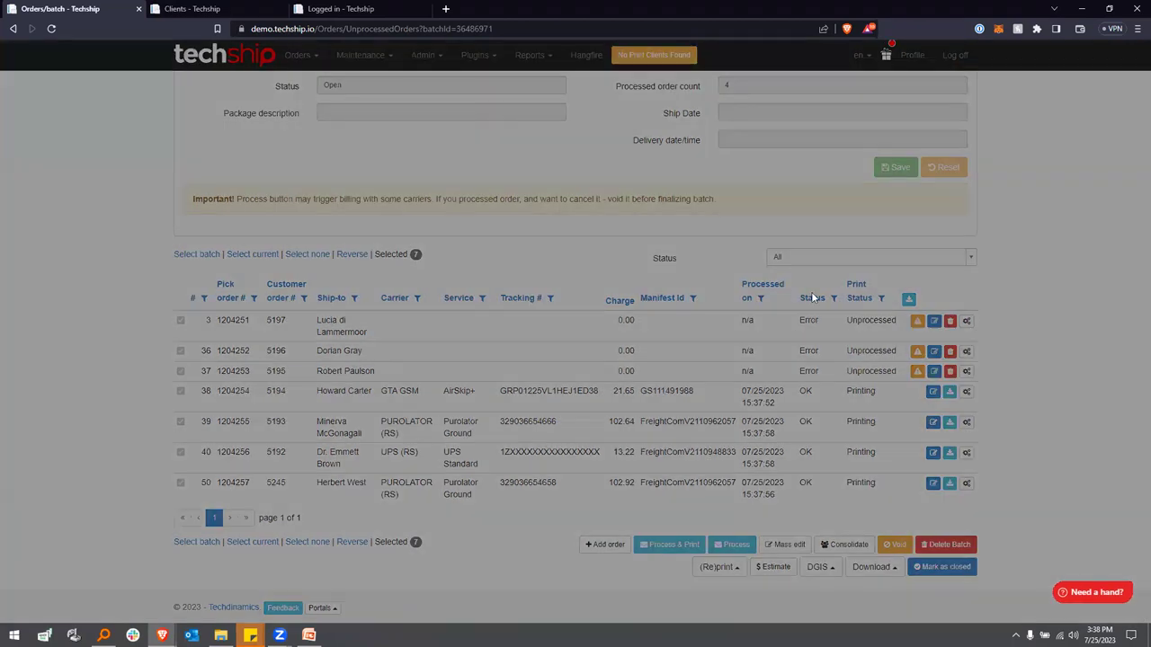
{"action": "left_click", "coordinate": [732, 212]}
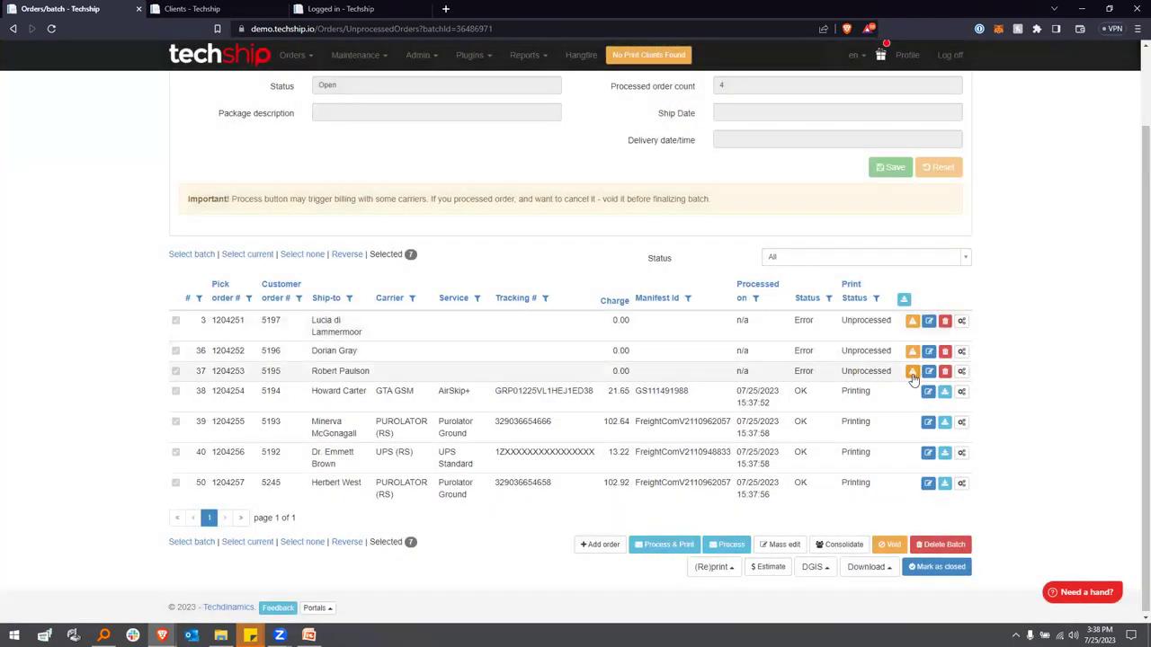
{"action": "left_click", "coordinate": [1090, 591]}
{"action": "left_click", "coordinate": [1105, 223]}
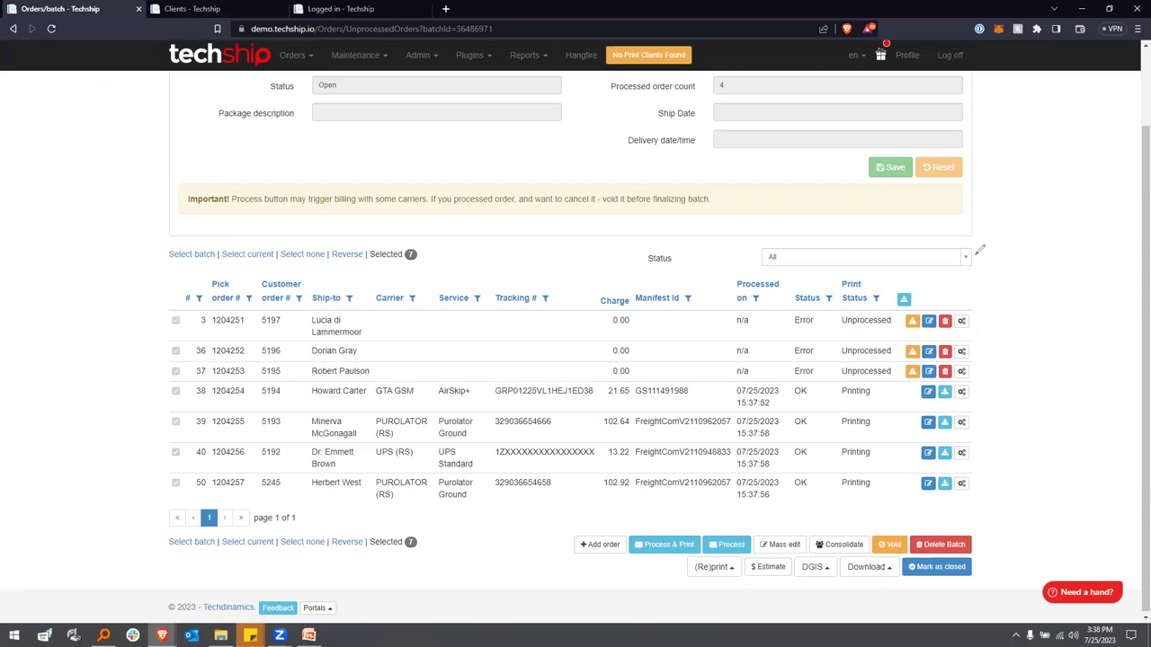
Mark the processed order count and the selected order count on the batch page, linking the two for comparison
{"action": "scroll", "coordinate": [860, 232], "scroll_direction": "up", "scroll_amount": 1}
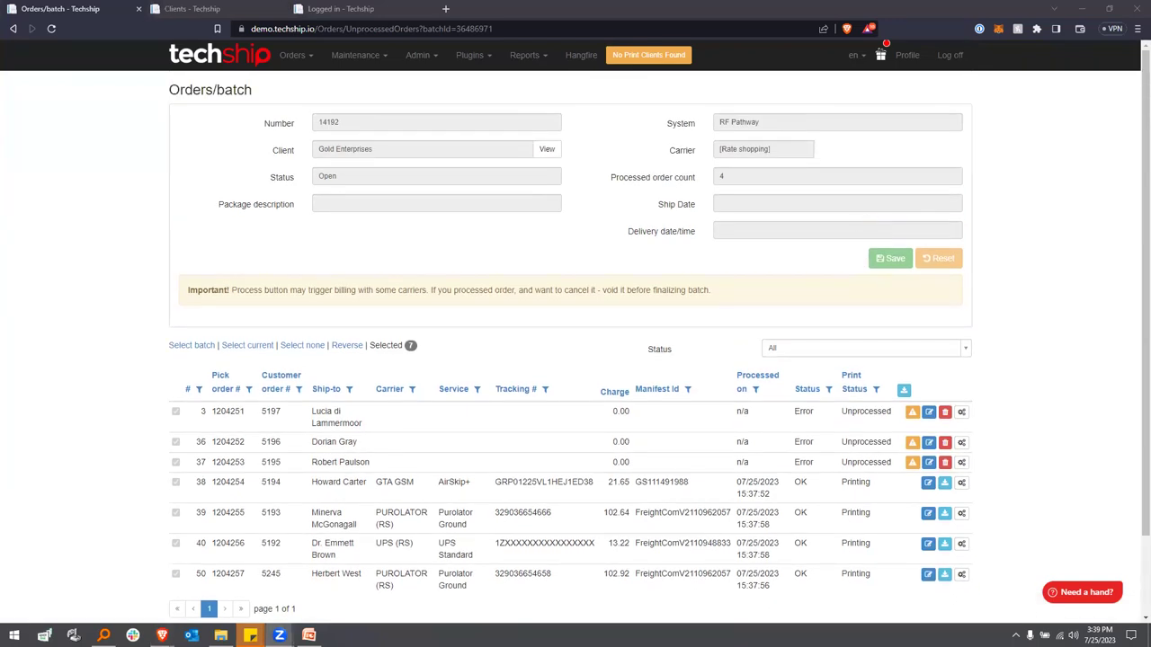
{"action": "mouse_move", "coordinate": [717, 151]}
{"action": "left_mouse_down"}
{"action": "mouse_move", "coordinate": [589, 153]}
{"action": "mouse_move", "coordinate": [751, 145]}
{"action": "left_mouse_up"}
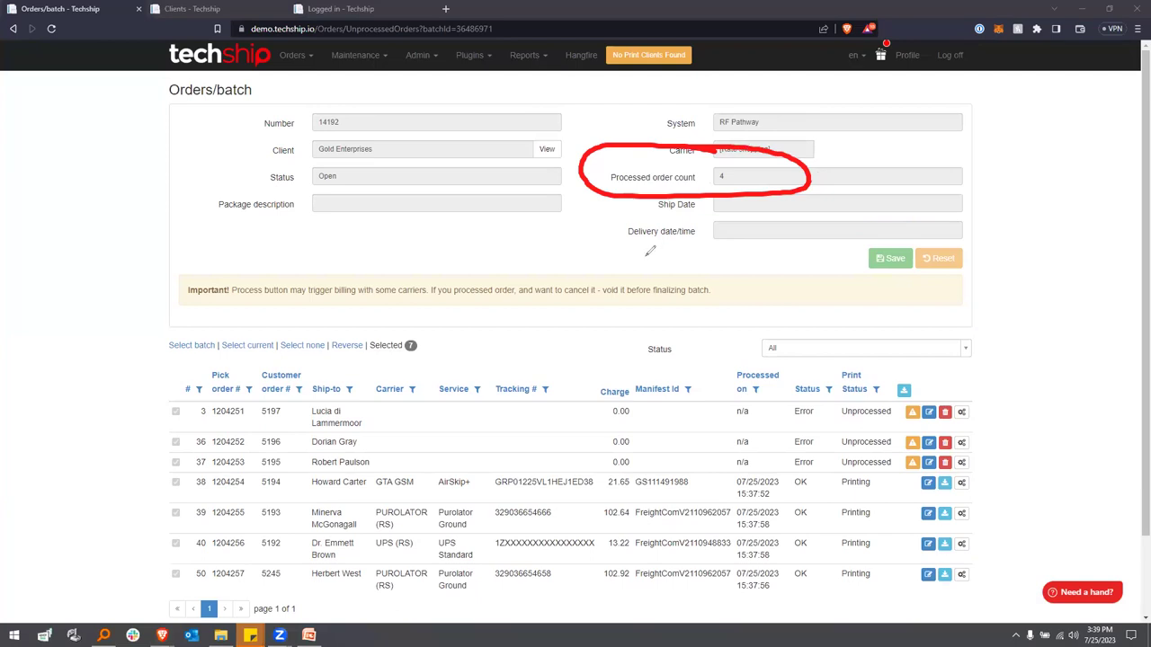
{"action": "mouse_move", "coordinate": [435, 312]}
{"action": "left_mouse_down"}
{"action": "mouse_move", "coordinate": [385, 315]}
{"action": "mouse_move", "coordinate": [438, 315]}
{"action": "mouse_move", "coordinate": [592, 208]}
{"action": "left_mouse_up"}
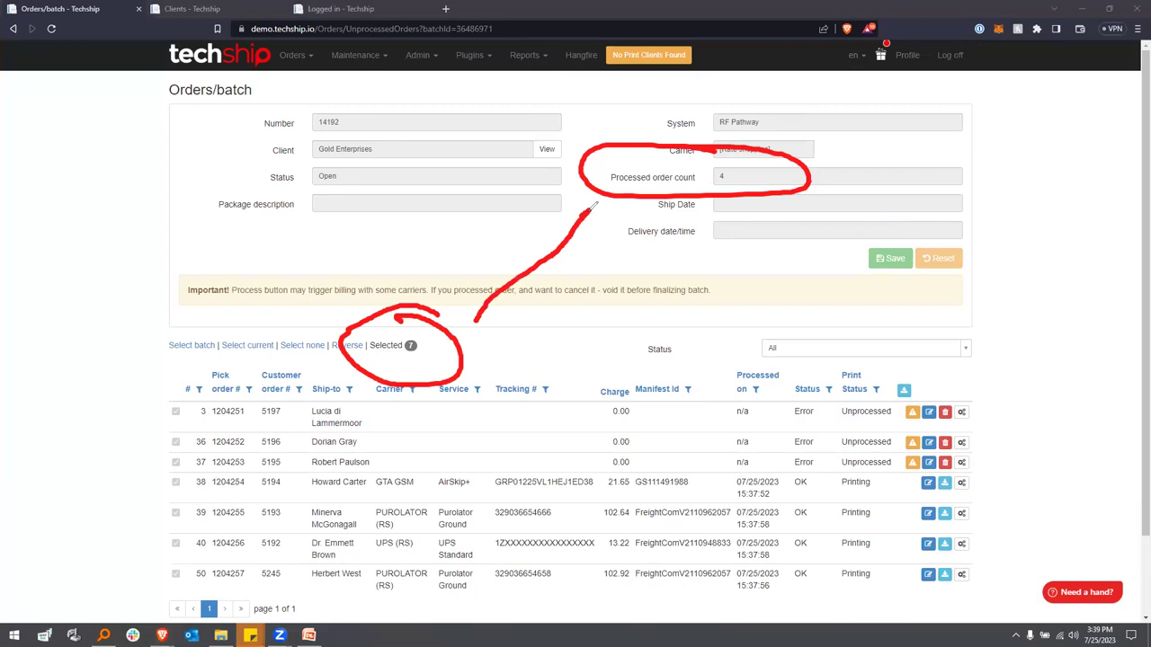
{"action": "left_click_drag", "start_coordinate": [481, 294], "coordinate": [493, 312]}
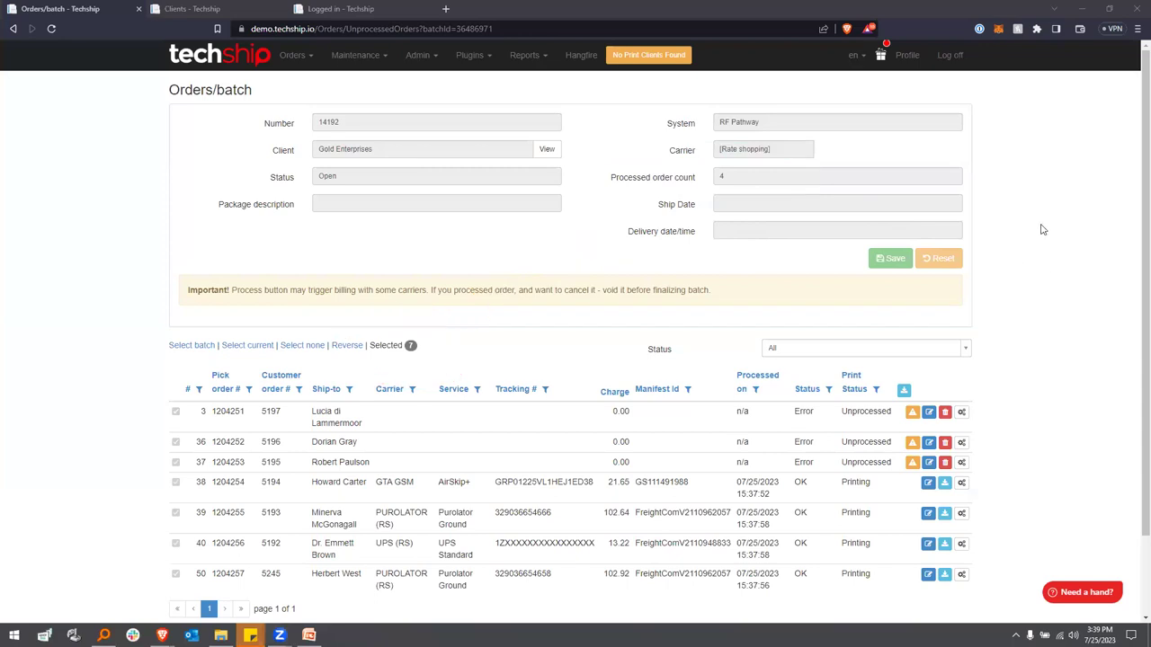
Mark the order status filter and filter the batch's orders by the Error status
{"action": "scroll", "coordinate": [1040, 227], "scroll_direction": "down", "scroll_amount": 1}
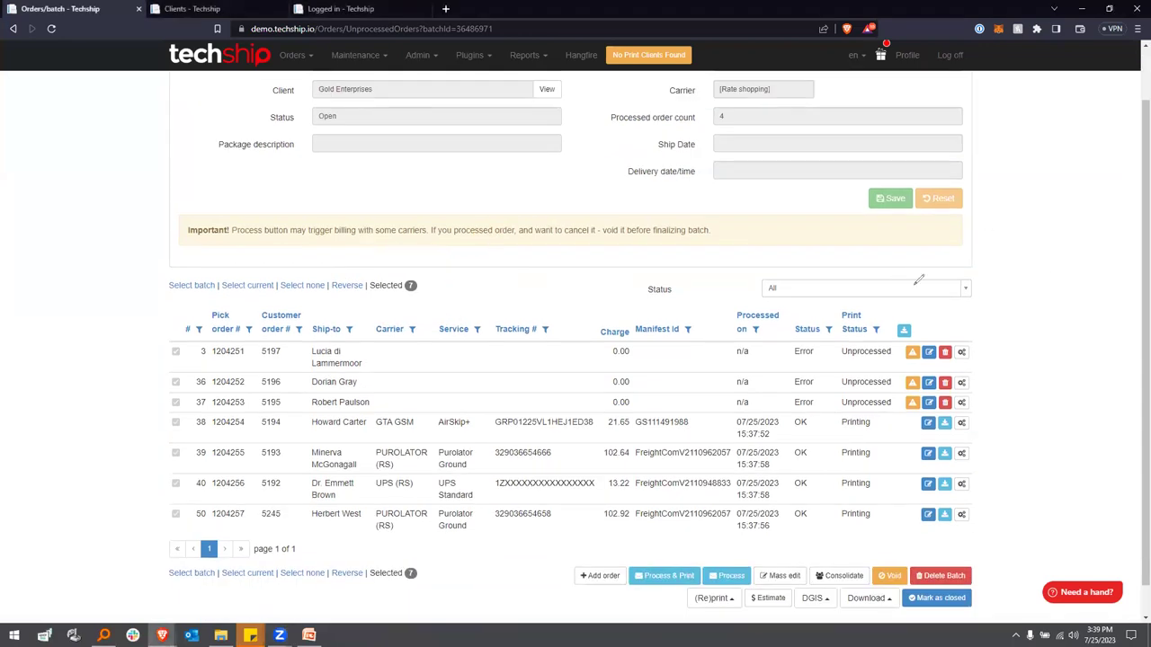
{"action": "mouse_move", "coordinate": [734, 260]}
{"action": "left_mouse_down"}
{"action": "mouse_move", "coordinate": [610, 270]}
{"action": "mouse_move", "coordinate": [720, 315]}
{"action": "mouse_move", "coordinate": [984, 279]}
{"action": "mouse_move", "coordinate": [681, 267]}
{"action": "left_mouse_up"}
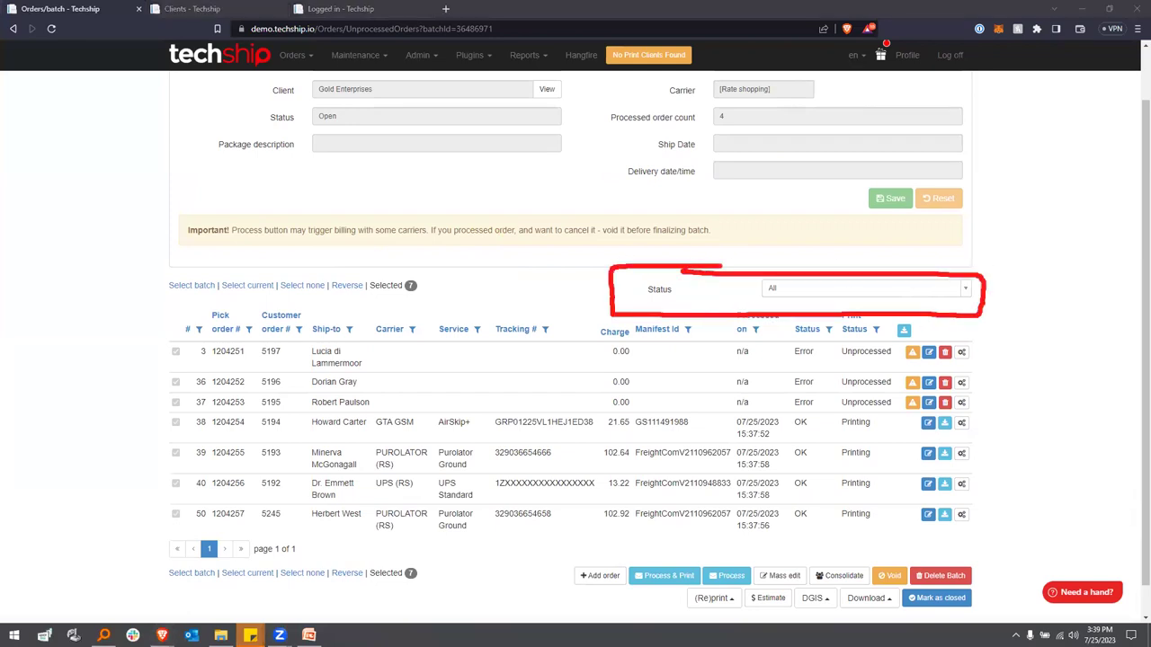
{"action": "left_click", "coordinate": [952, 296]}
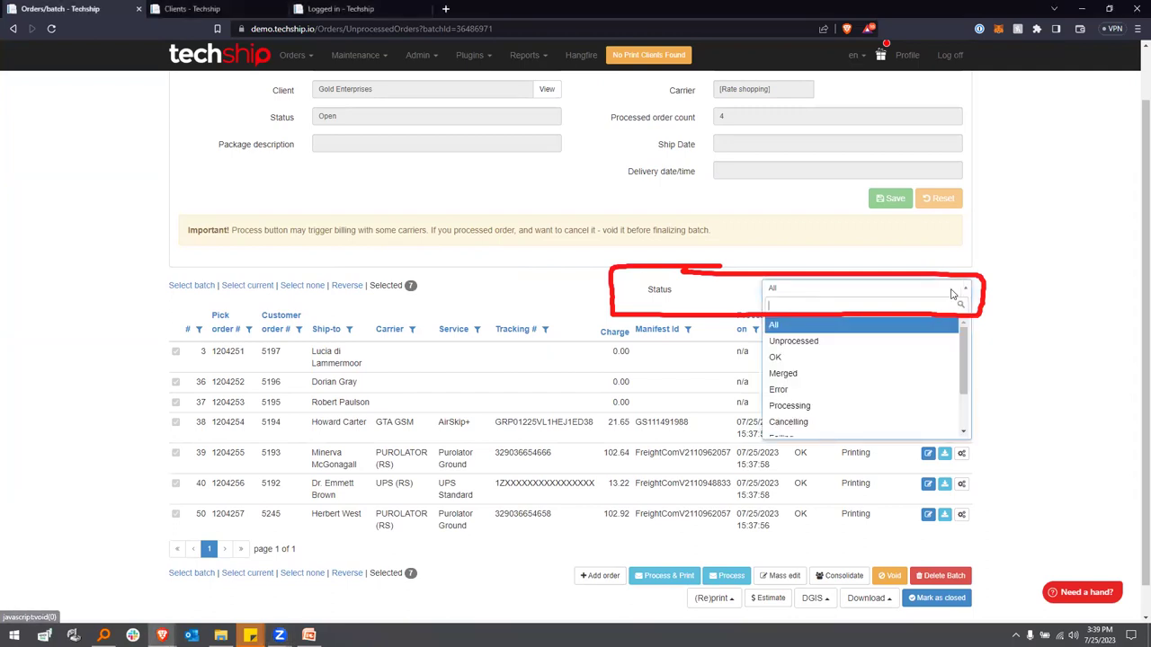
{"action": "mouse_move", "coordinate": [962, 342]}
{"action": "left_mouse_down"}
{"action": "mouse_move", "coordinate": [977, 395]}
{"action": "mouse_move", "coordinate": [975, 350]}
{"action": "left_mouse_up"}
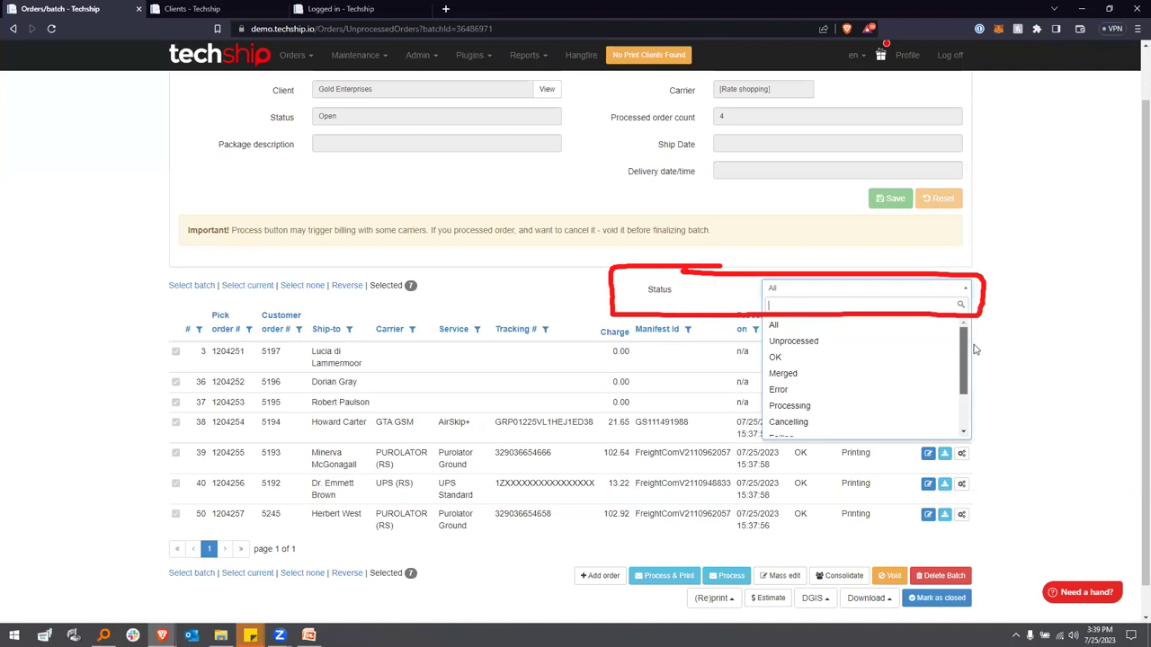
{"action": "left_click", "coordinate": [810, 390]}
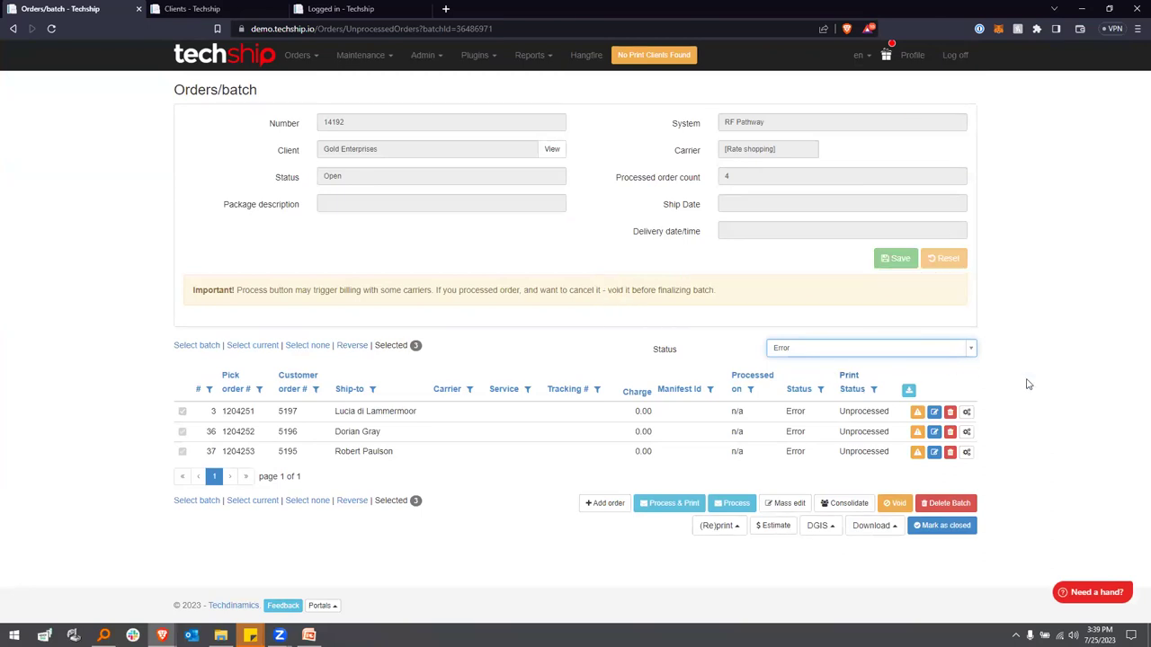
Check the error details and general order data for sequence 36, closing both without making changes
{"action": "left_click", "coordinate": [917, 433]}
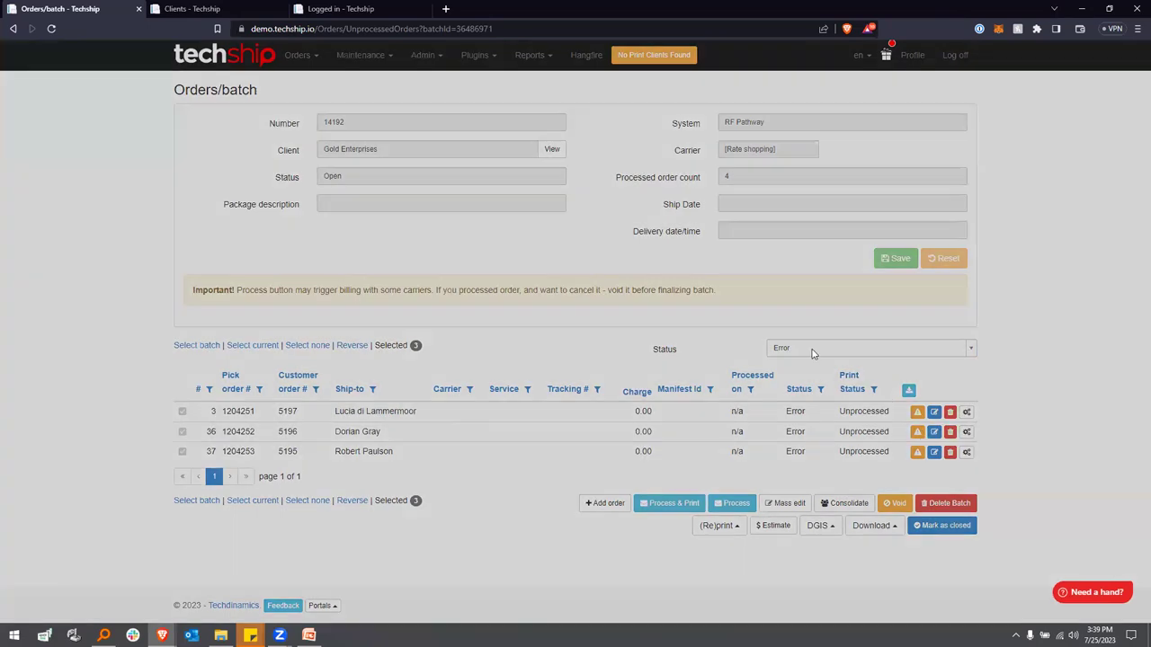
{"action": "left_click", "coordinate": [731, 217]}
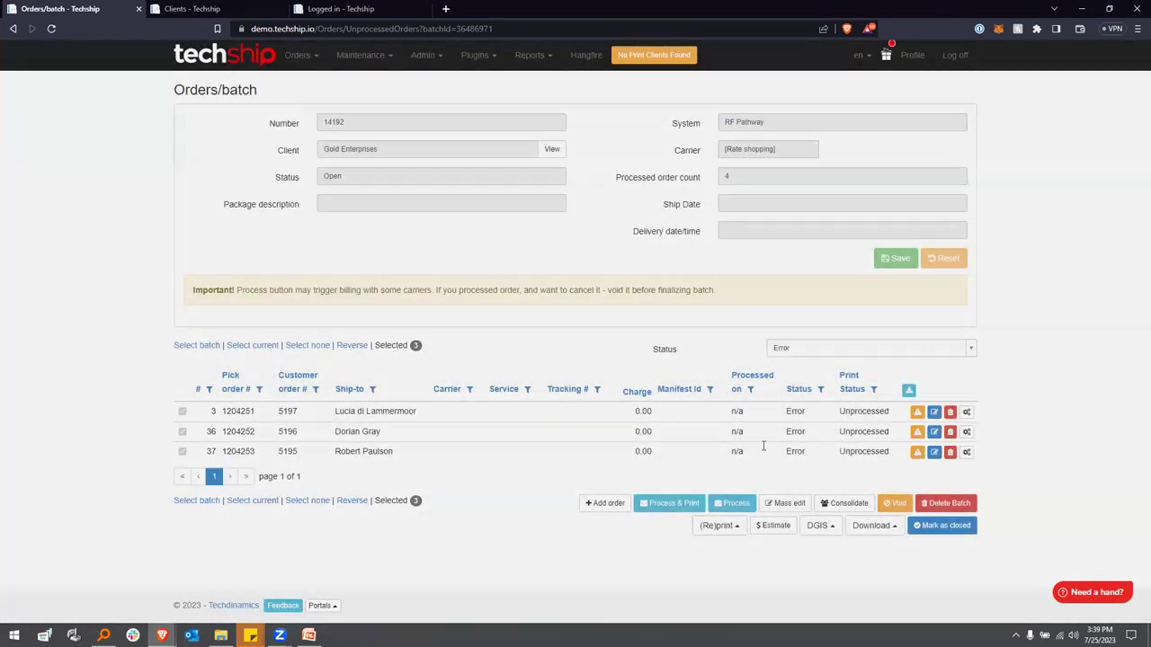
{"action": "left_click", "coordinate": [763, 446]}
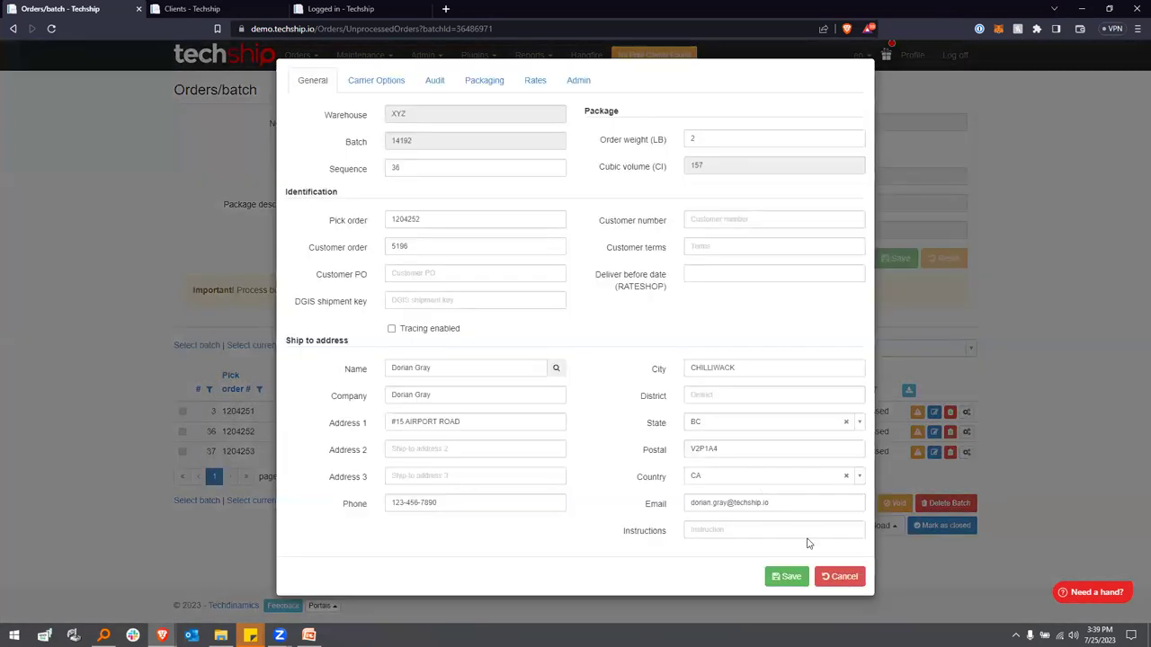
{"action": "left_click", "coordinate": [838, 576]}
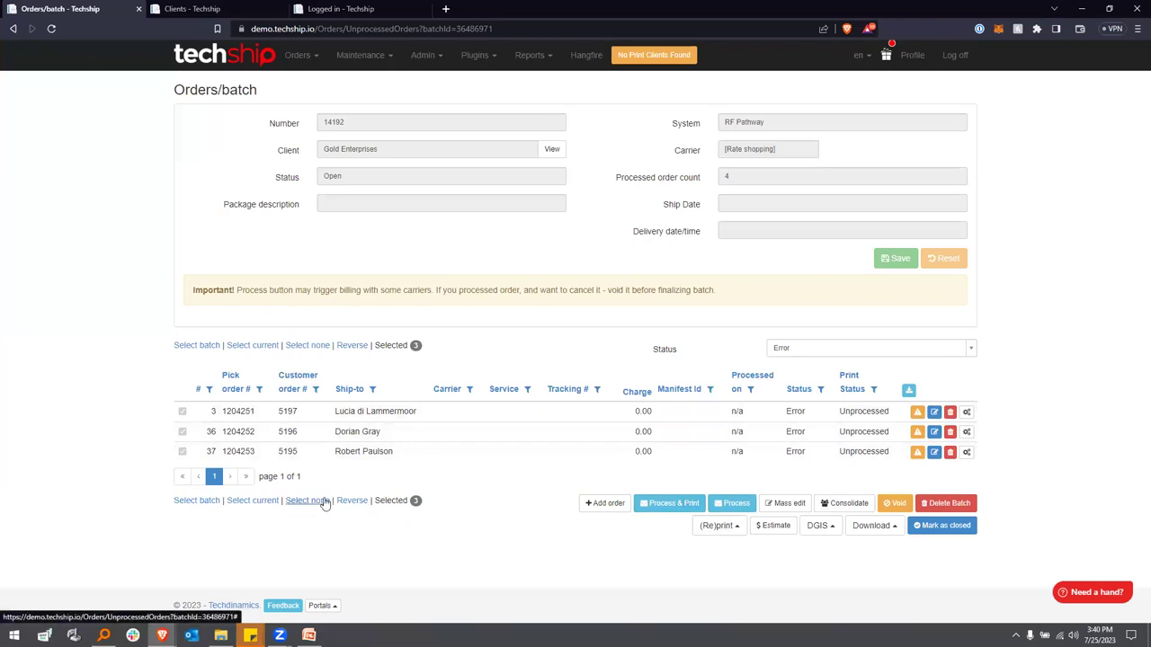
Look through the available order status filter options and keep the Error filter
{"action": "left_click", "coordinate": [951, 353]}
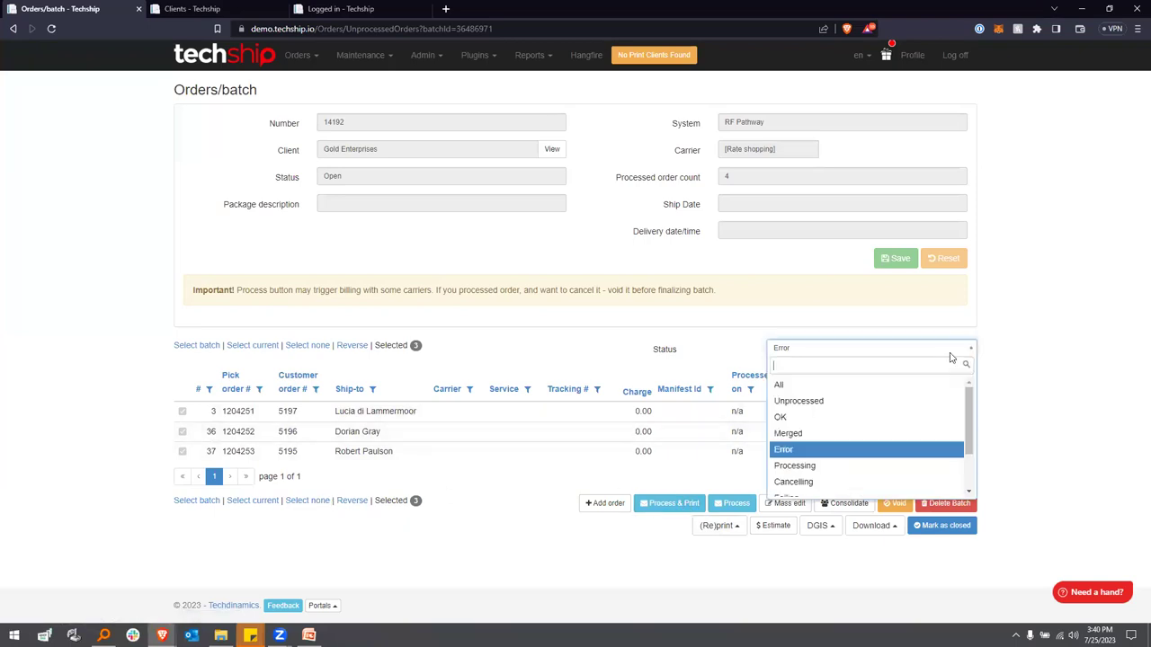
{"action": "left_click_drag", "start_coordinate": [969, 404], "coordinate": [970, 470]}
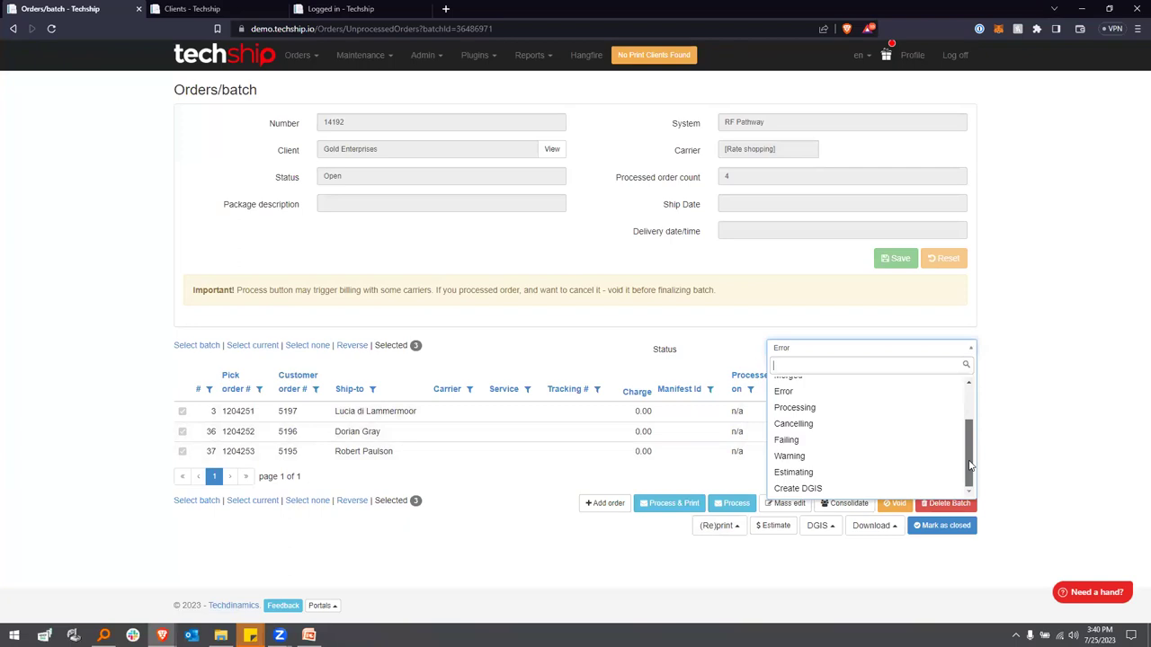
{"action": "left_click_drag", "start_coordinate": [971, 431], "coordinate": [968, 486]}
{"action": "left_click_drag", "start_coordinate": [969, 478], "coordinate": [962, 398]}
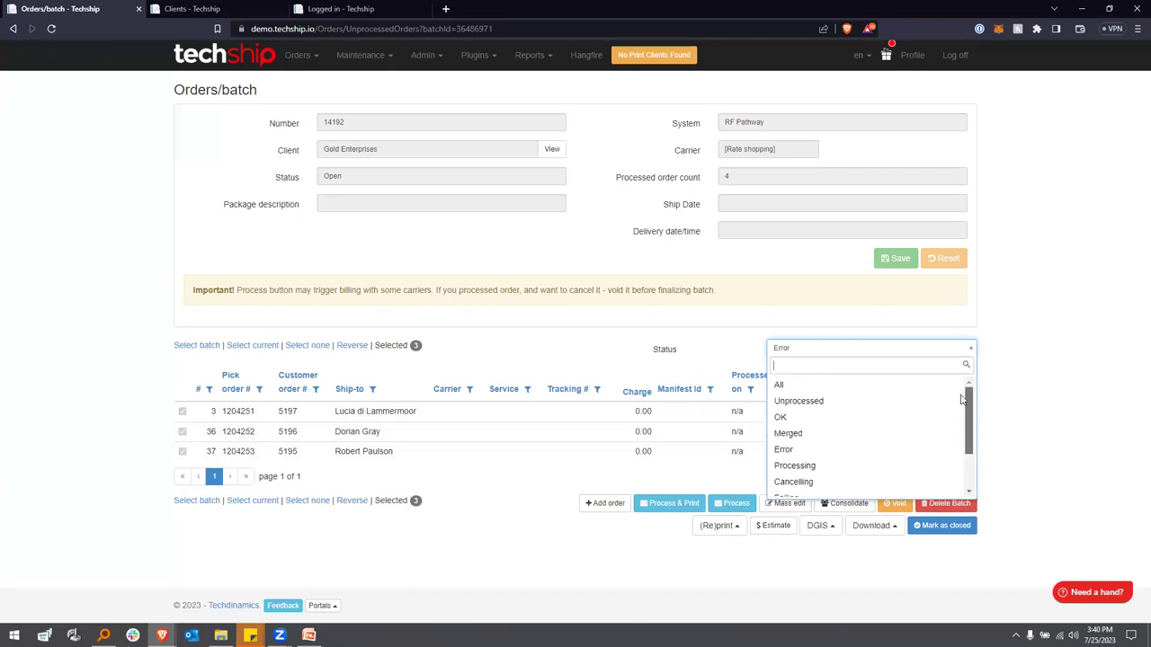
{"action": "left_click", "coordinate": [1014, 343]}
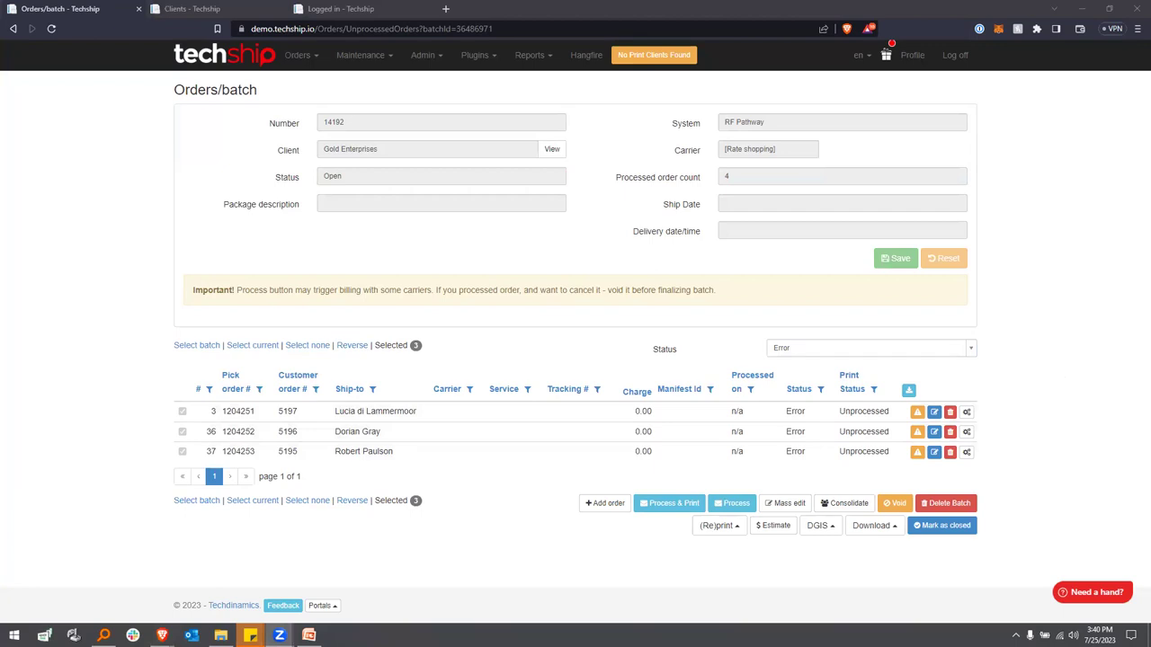
Mark the group of batch actions and the Mass edit action, and remove the markings
{"action": "mouse_move", "coordinate": [554, 478]}
{"action": "left_mouse_down"}
{"action": "mouse_move", "coordinate": [569, 536]}
{"action": "mouse_move", "coordinate": [955, 540]}
{"action": "left_mouse_up"}
{"action": "left_click_drag", "start_coordinate": [1065, 528], "coordinate": [559, 482]}
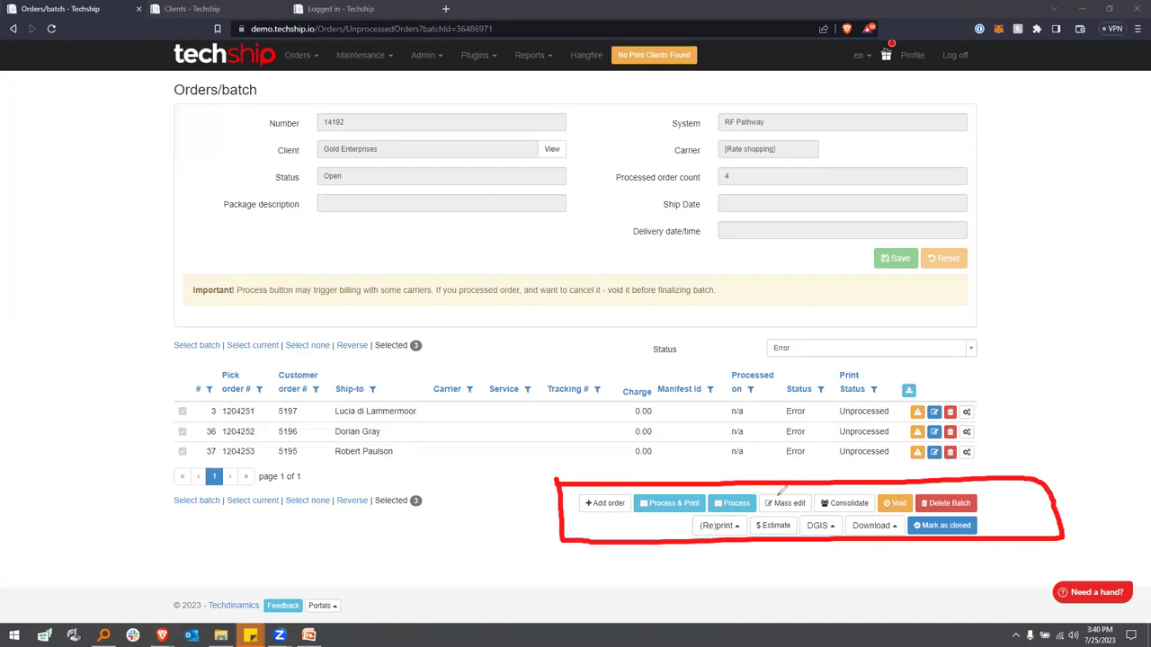
{"action": "mouse_move", "coordinate": [763, 480]}
{"action": "left_mouse_down"}
{"action": "mouse_move", "coordinate": [758, 518]}
{"action": "mouse_move", "coordinate": [827, 478]}
{"action": "mouse_move", "coordinate": [826, 523]}
{"action": "left_mouse_up"}
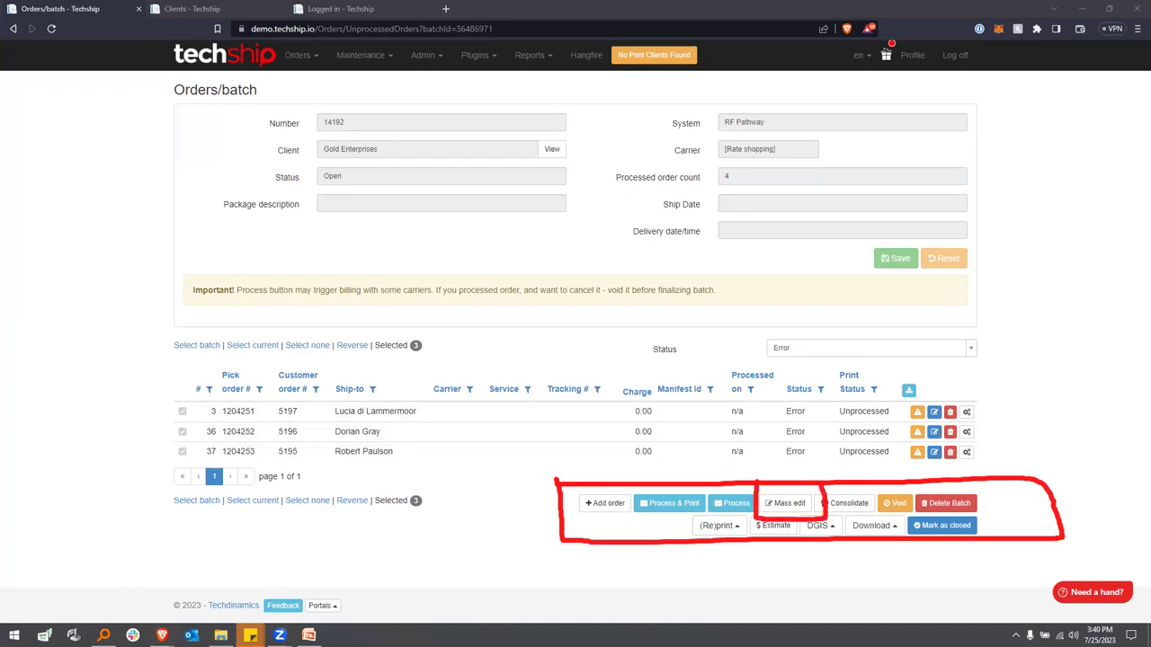
{"action": "key", "text": "Escape"}
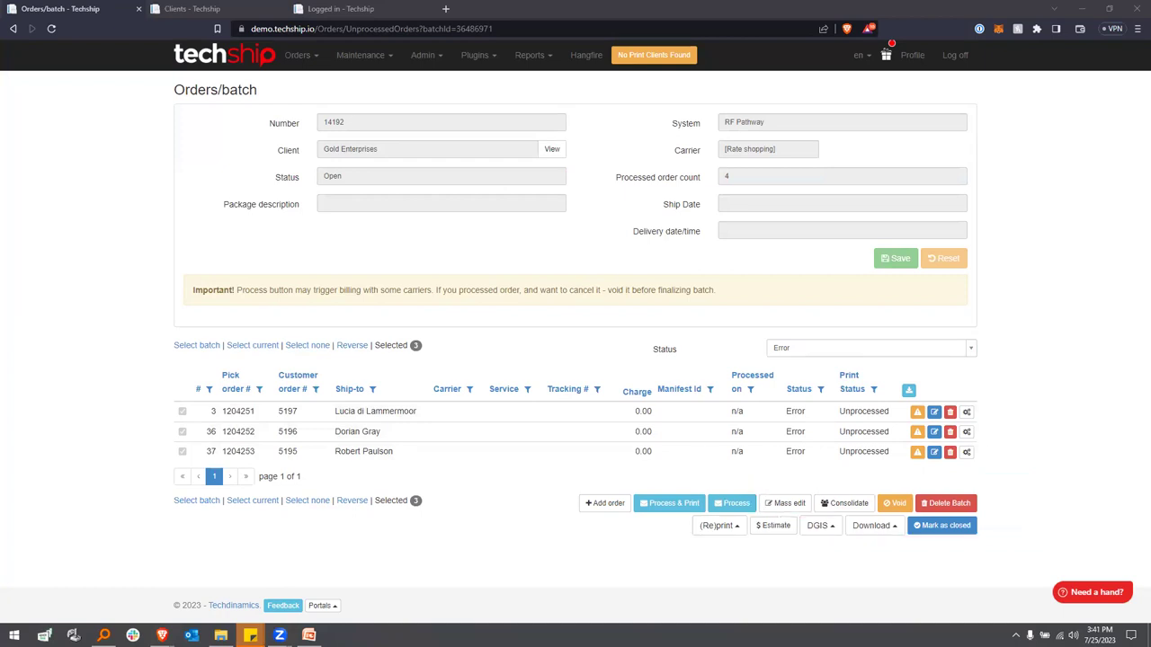
Mass edit the selected error orders, enabling Signature and assigning the predefined Med 24x12x12 box, and save the changes
{"action": "left_click", "coordinate": [784, 504]}
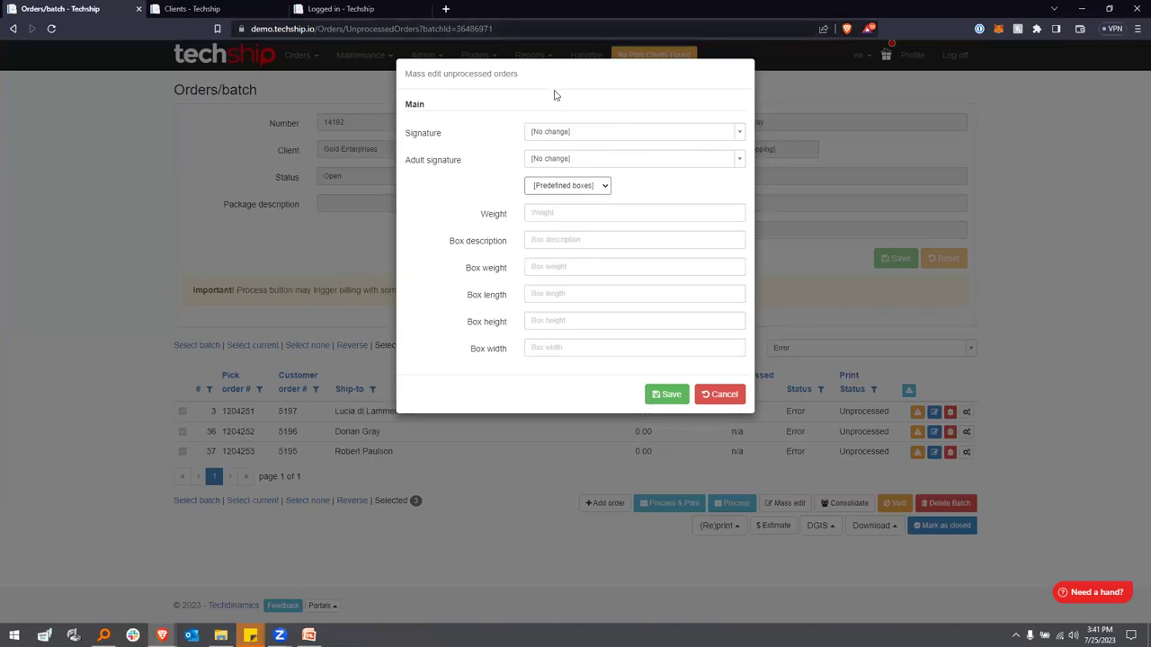
{"action": "left_click_drag", "start_coordinate": [443, 74], "coordinate": [491, 76]}
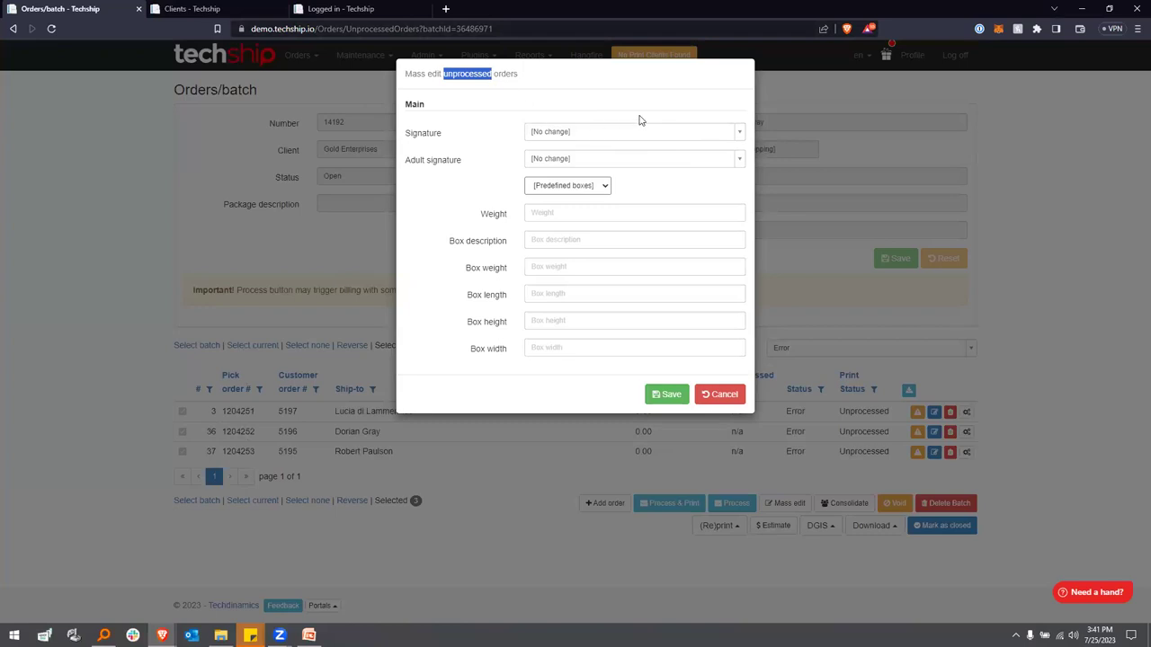
{"action": "left_click", "coordinate": [649, 110]}
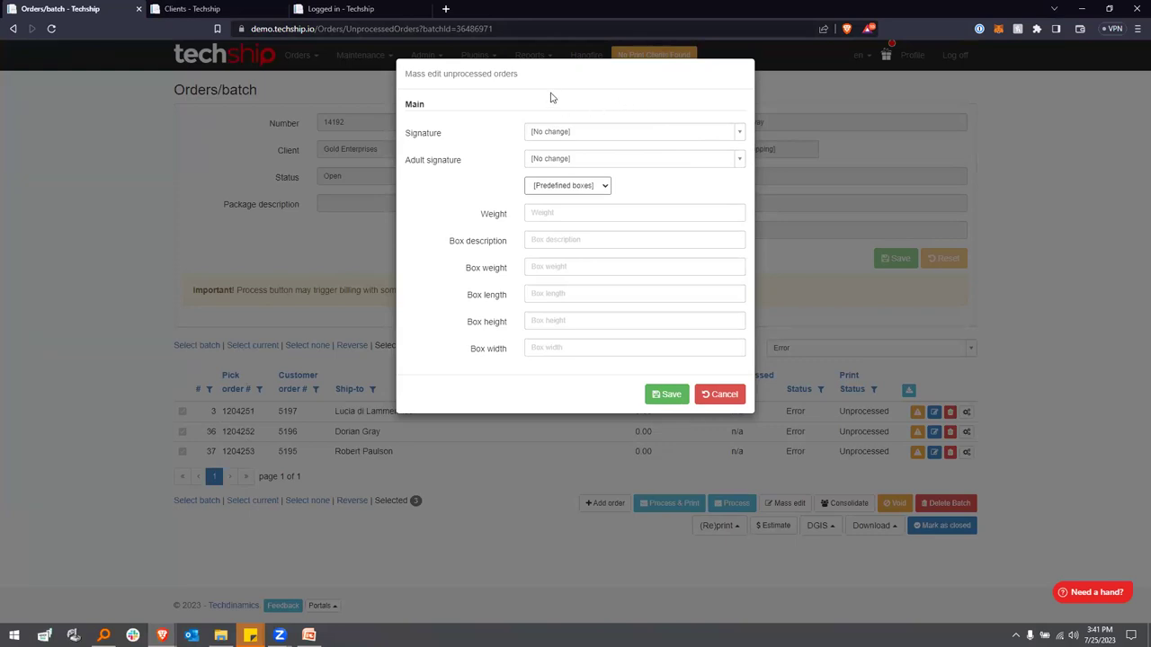
{"action": "left_click", "coordinate": [637, 131]}
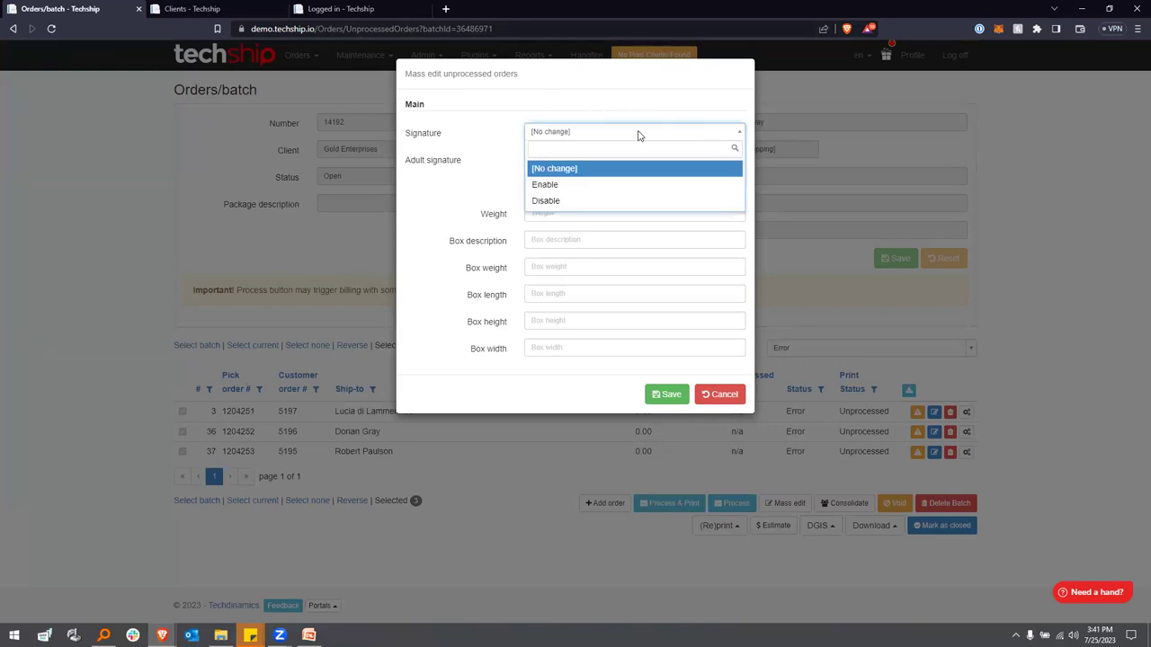
{"action": "left_click", "coordinate": [618, 186]}
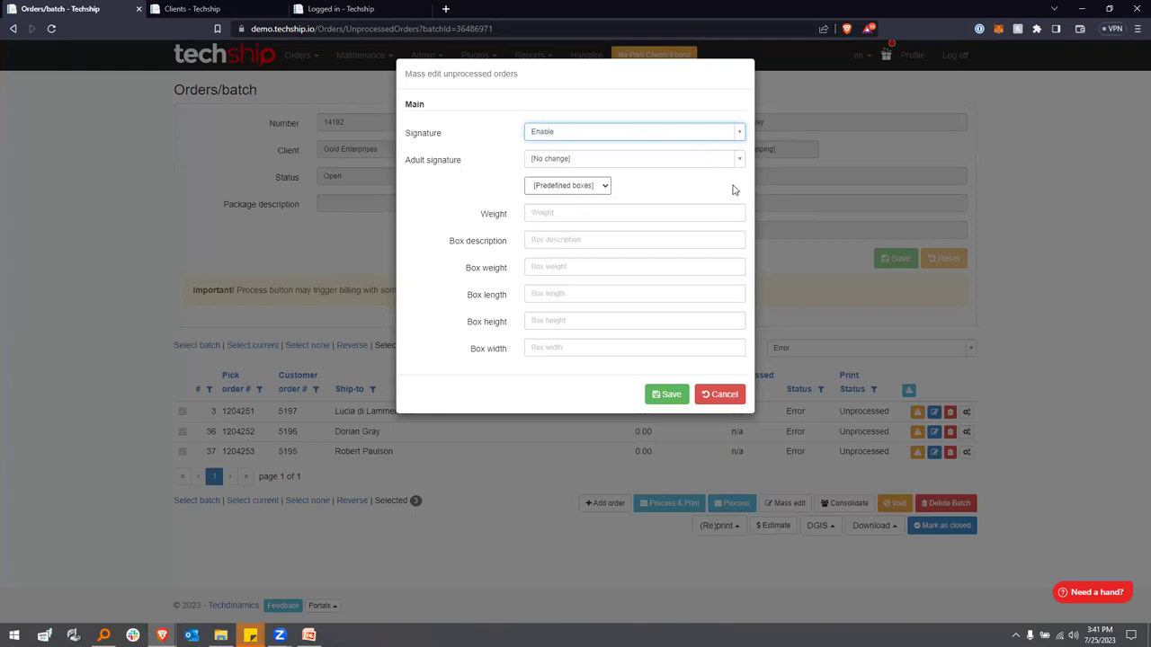
{"action": "left_click", "coordinate": [601, 189]}
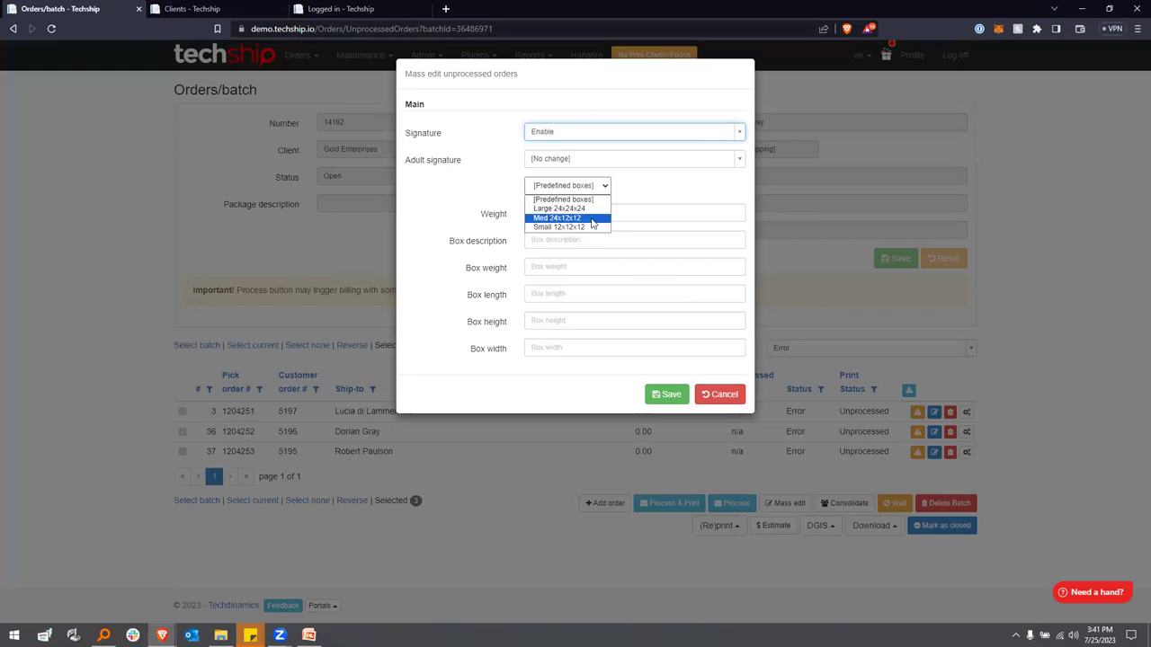
{"action": "left_click", "coordinate": [593, 217]}
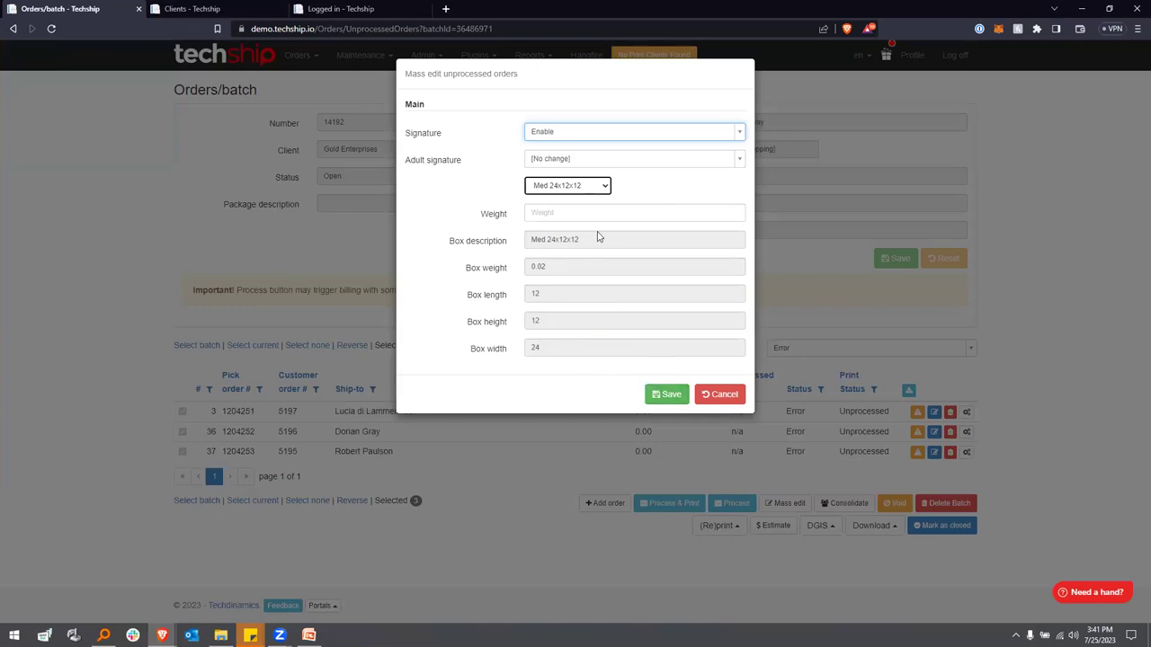
{"action": "left_click", "coordinate": [665, 394]}
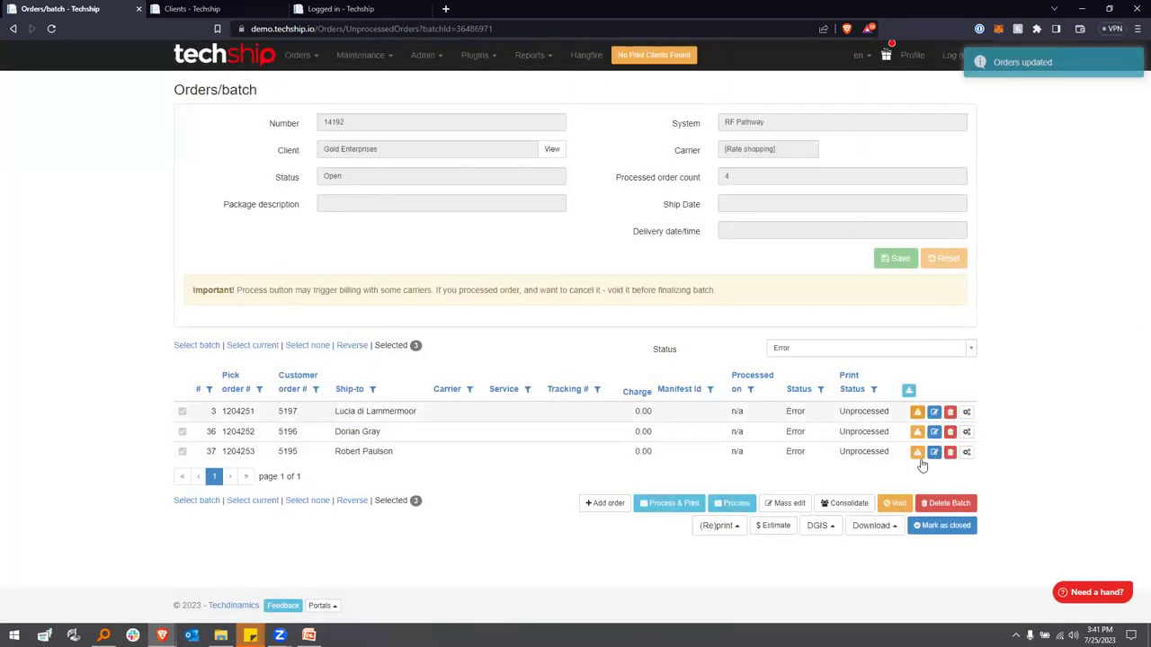
Reprocess the selected error orders without printing and confirm the operation
{"action": "left_click", "coordinate": [736, 503]}
{"action": "left_click", "coordinate": [688, 255]}
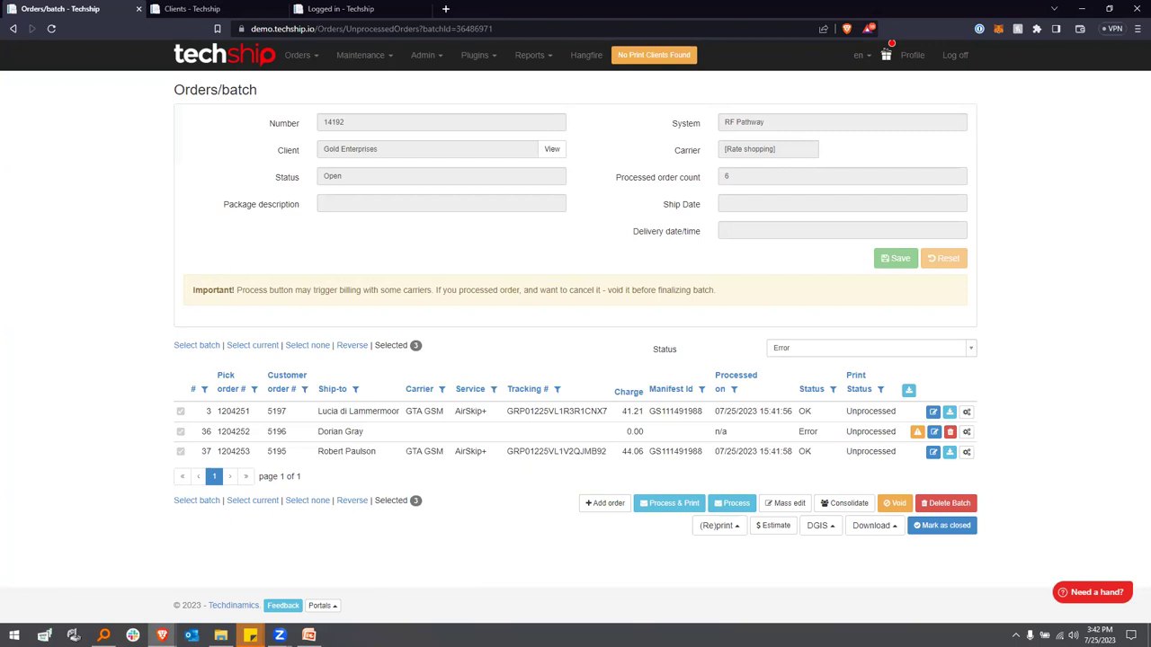
Open and dismiss the error details of the order that still has an error, and set the Status filter to All
{"action": "left_click", "coordinate": [917, 433]}
{"action": "left_click", "coordinate": [1023, 265]}
{"action": "left_click", "coordinate": [919, 350]}
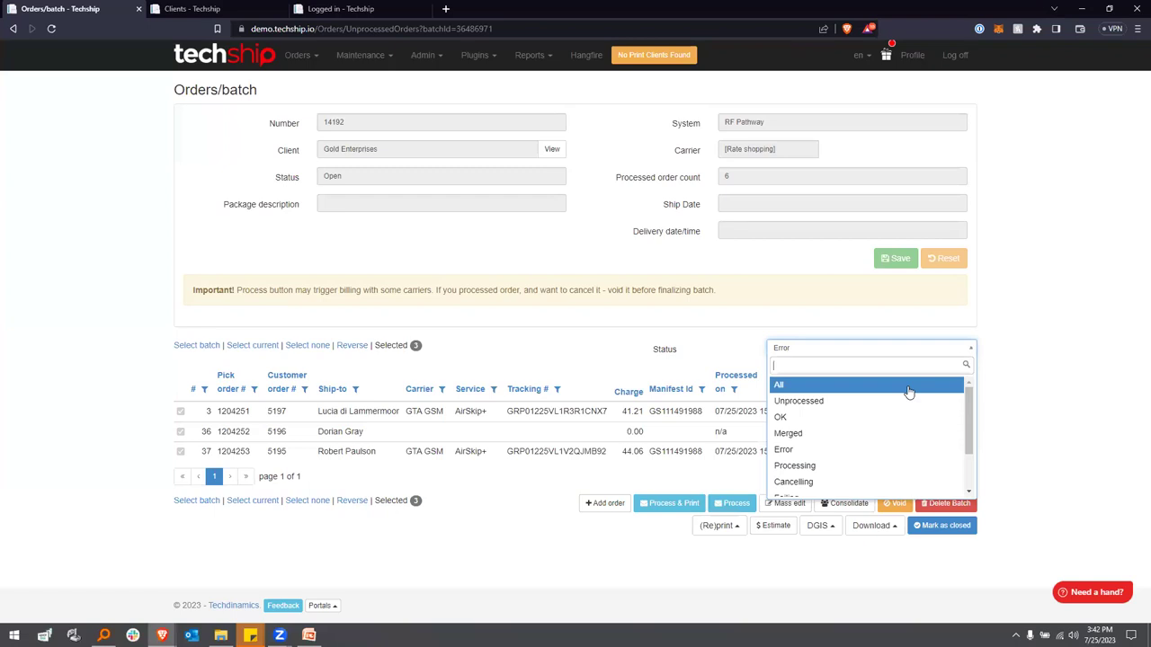
{"action": "left_click", "coordinate": [908, 392]}
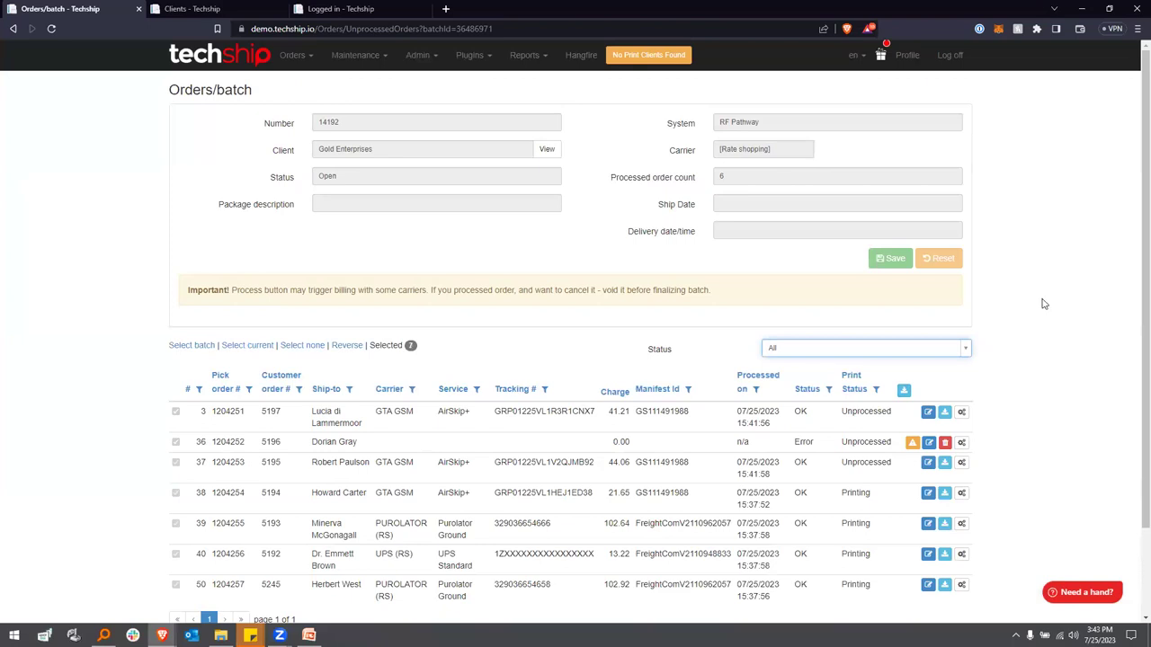
{"action": "scroll", "coordinate": [1048, 315], "scroll_direction": "down", "scroll_amount": 1}
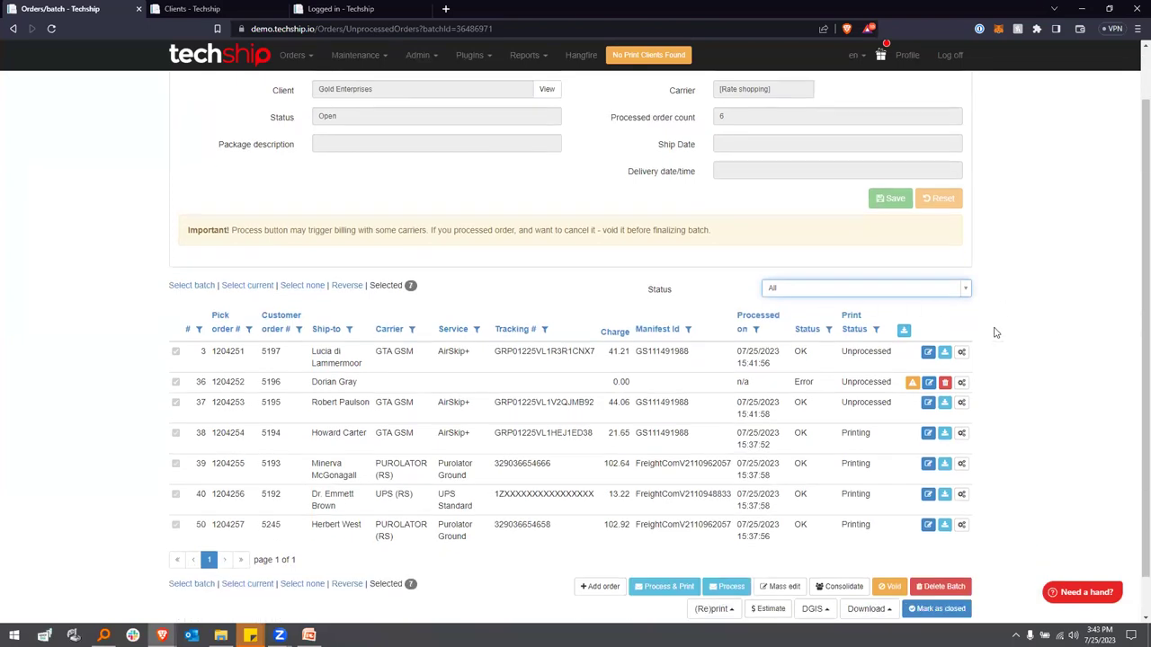
{"action": "scroll", "coordinate": [1041, 339], "scroll_direction": "down", "scroll_amount": 1}
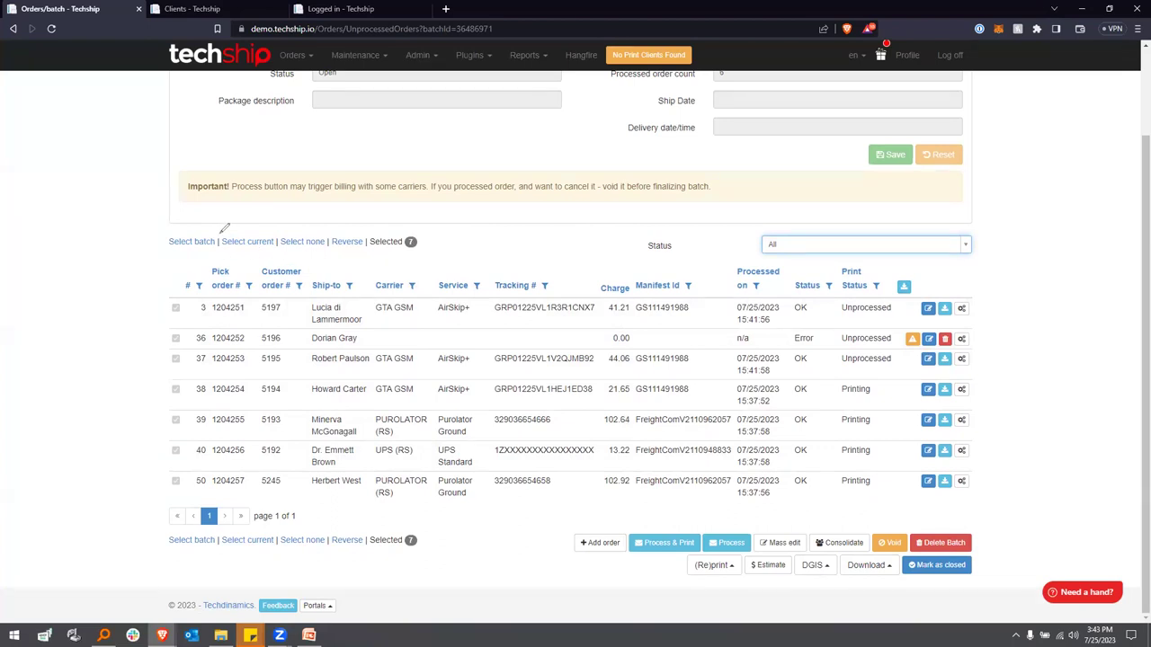
Mark the Pick order # column and each of its numbers with the annotation pen, and clear the markings
{"action": "left_click_drag", "start_coordinate": [191, 241], "coordinate": [254, 242]}
{"action": "mouse_move", "coordinate": [265, 300]}
{"action": "left_mouse_down"}
{"action": "mouse_move", "coordinate": [267, 506]}
{"action": "mouse_move", "coordinate": [198, 504]}
{"action": "mouse_move", "coordinate": [198, 349]}
{"action": "left_mouse_up"}
{"action": "left_click_drag", "start_coordinate": [191, 431], "coordinate": [190, 237]}
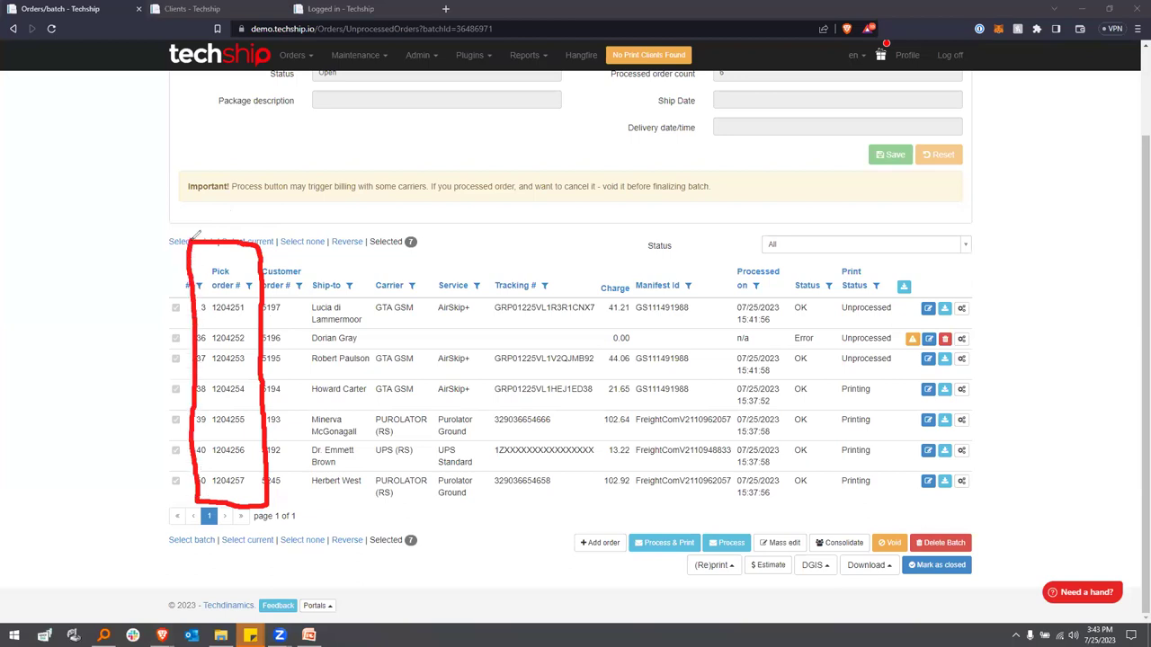
{"action": "left_click", "coordinate": [246, 307]}
{"action": "left_click", "coordinate": [245, 338]}
{"action": "left_click", "coordinate": [244, 359]}
{"action": "left_click", "coordinate": [252, 392]}
{"action": "left_click", "coordinate": [249, 416]}
{"action": "left_click", "coordinate": [250, 457]}
{"action": "left_click", "coordinate": [251, 486]}
{"action": "key", "text": "Escape"}
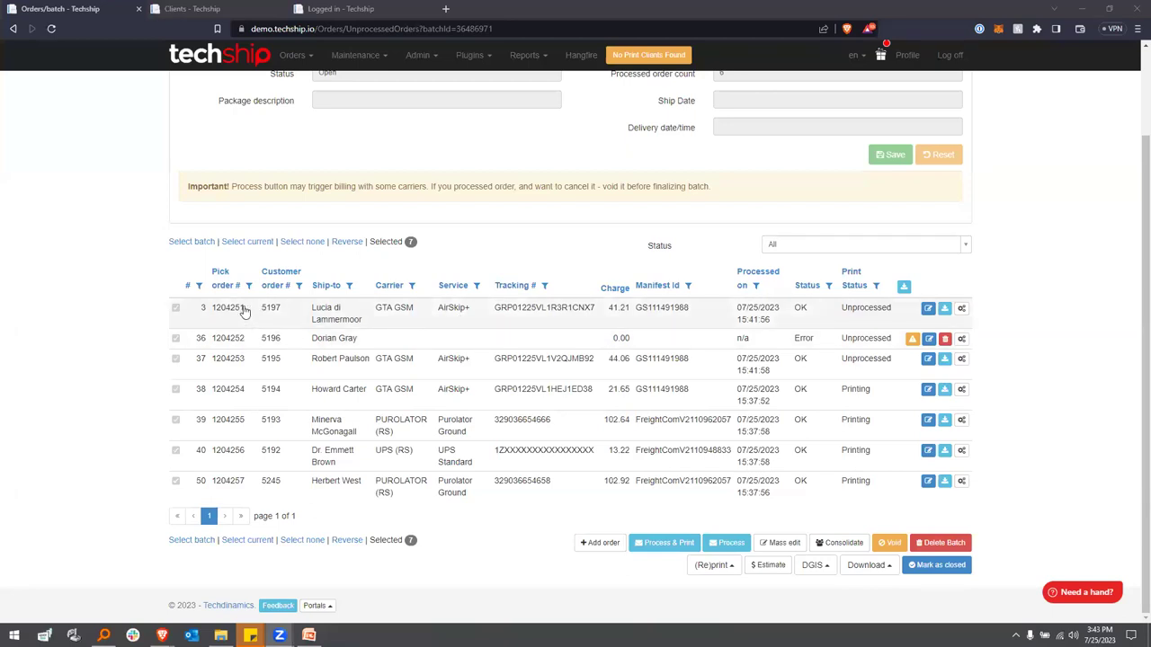
Highlight the final digits of the first, second and fourth pick order numbers to compare their sequence, and clear the highlighting
{"action": "left_click_drag", "start_coordinate": [245, 308], "coordinate": [235, 308]}
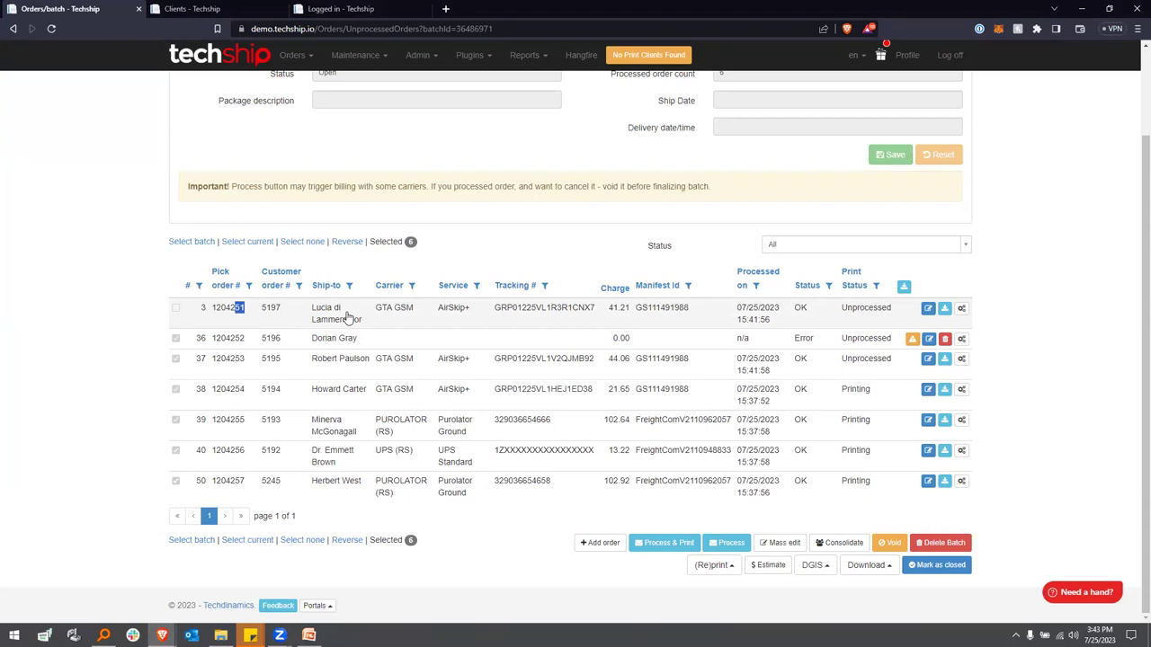
{"action": "left_click_drag", "start_coordinate": [248, 338], "coordinate": [237, 338]}
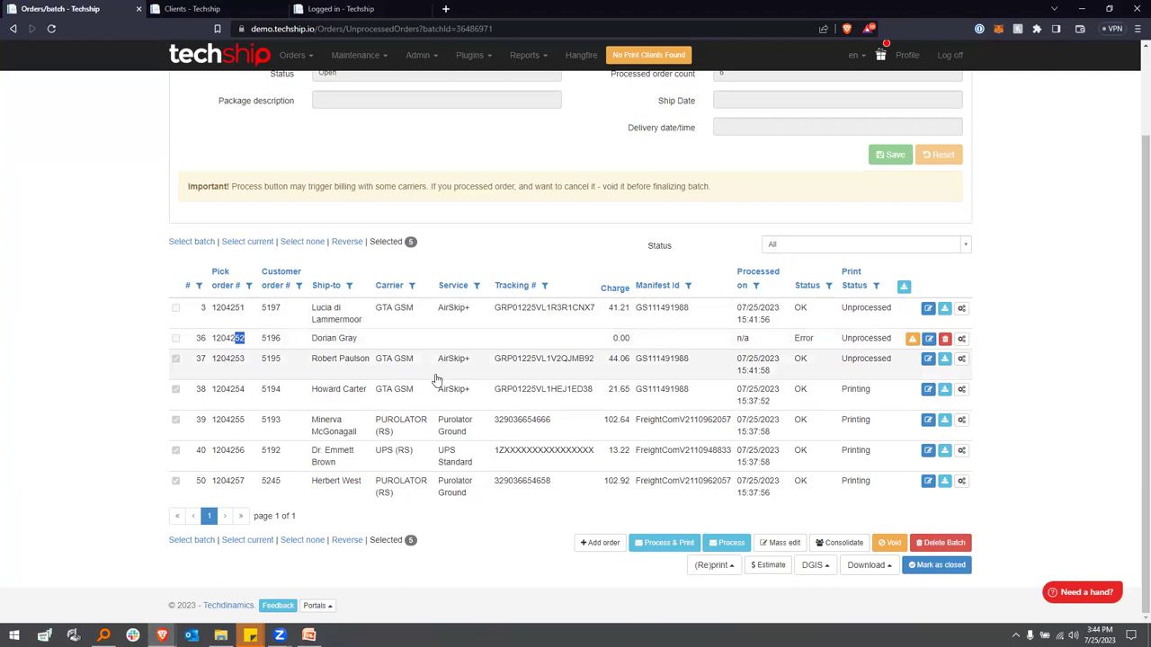
{"action": "left_click_drag", "start_coordinate": [248, 395], "coordinate": [239, 399]}
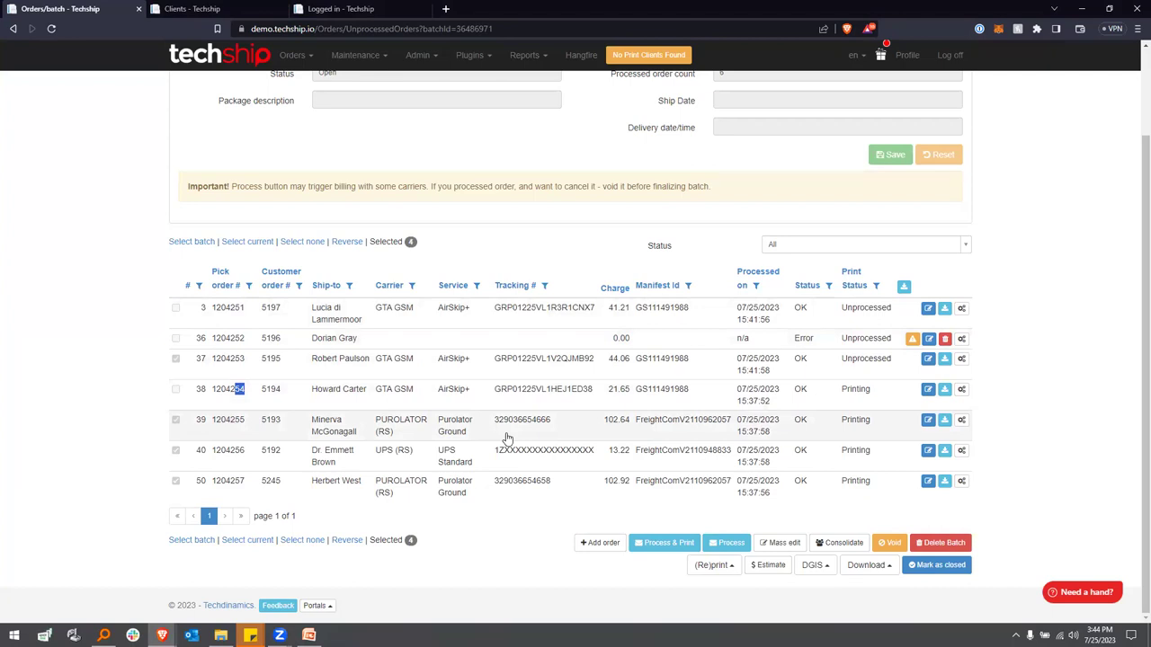
{"action": "left_click", "coordinate": [112, 353]}
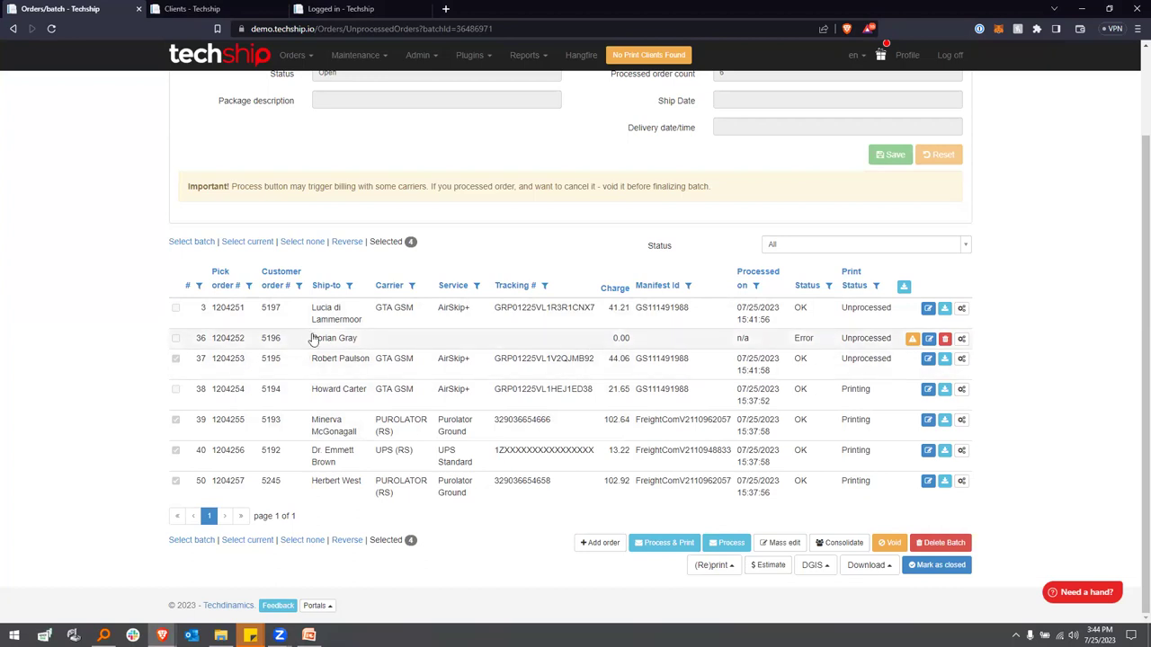
Examine the first order's packaging, including the SKUs and quantities in its box, and close the order
{"action": "left_click", "coordinate": [928, 309]}
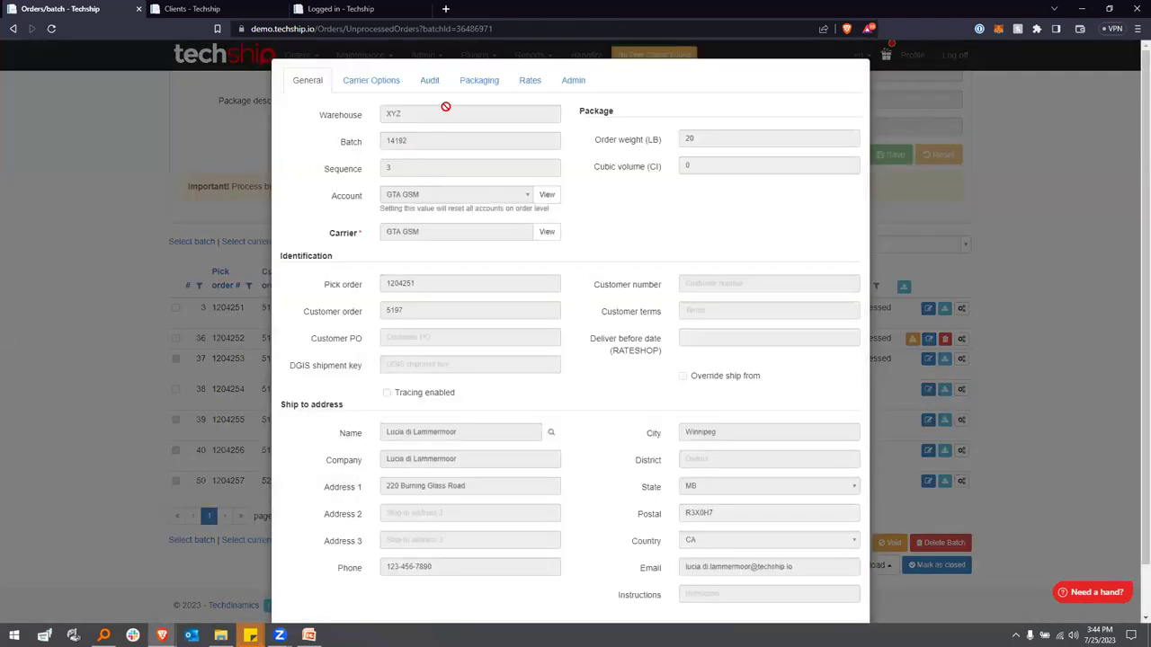
{"action": "left_click", "coordinate": [443, 84]}
{"action": "left_click", "coordinate": [503, 85]}
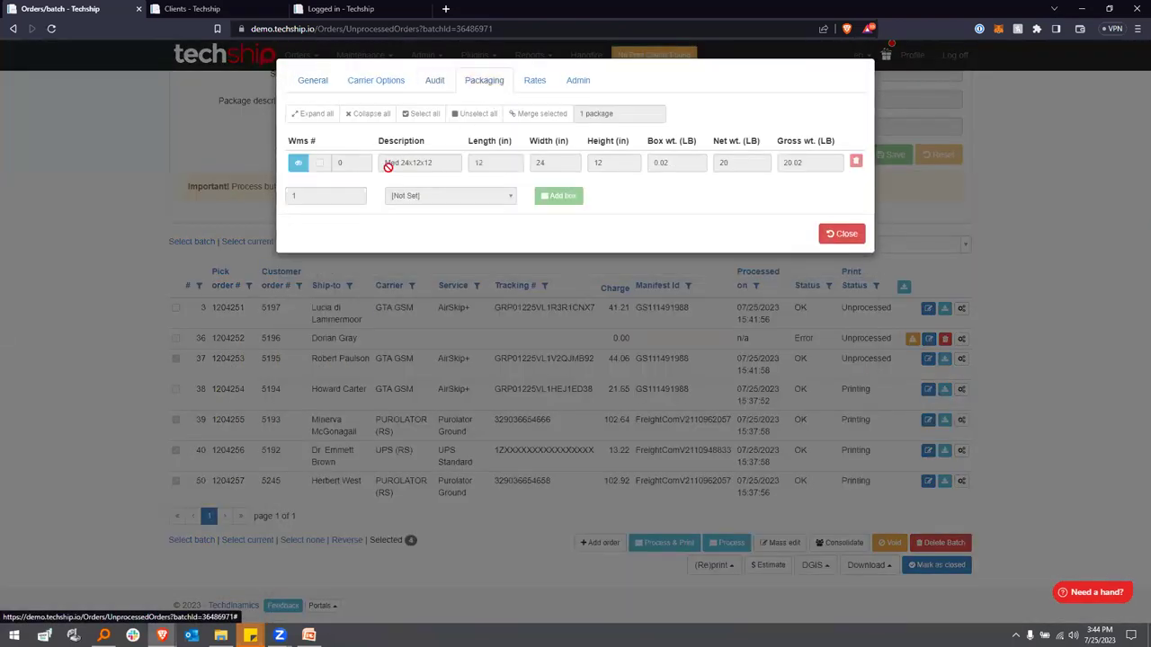
{"action": "left_click", "coordinate": [297, 163]}
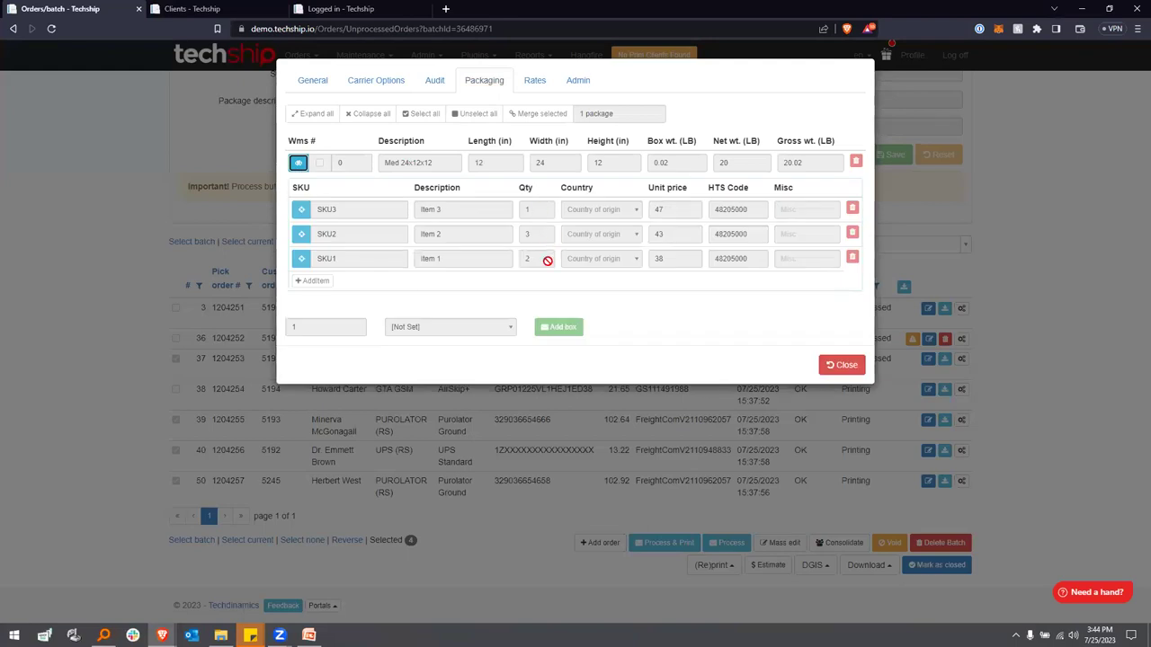
{"action": "left_click", "coordinate": [836, 364]}
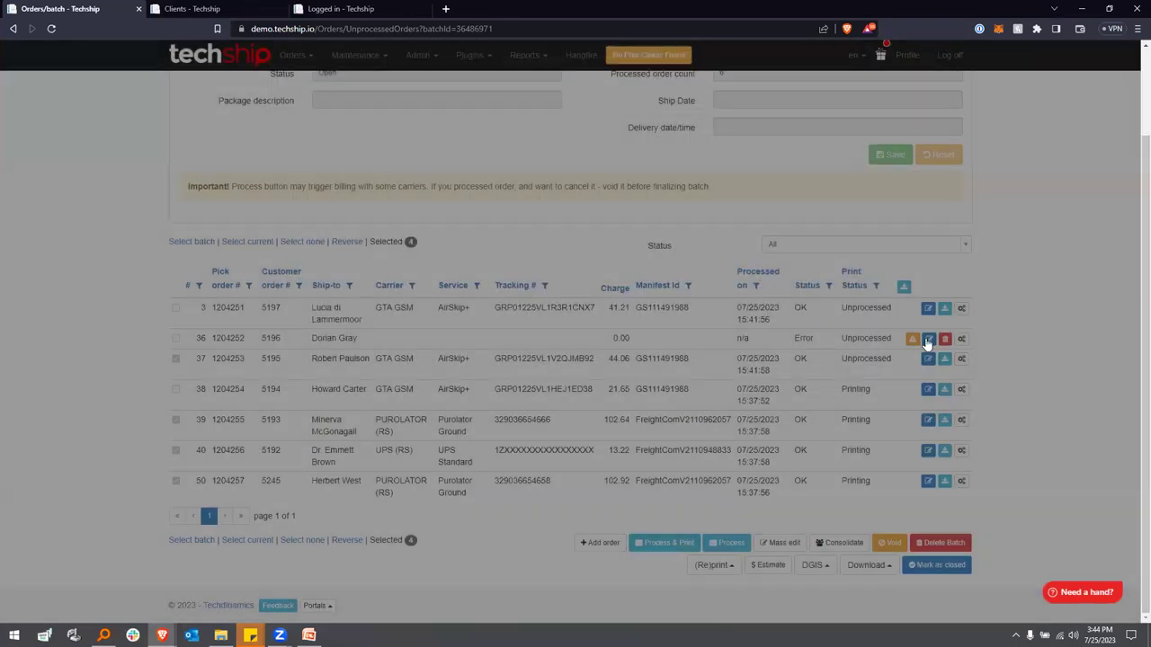
Examine the box contents and item quantities of the next orders in the batch, closing each order without changes
{"action": "left_click", "coordinate": [854, 358]}
{"action": "left_click", "coordinate": [298, 163]}
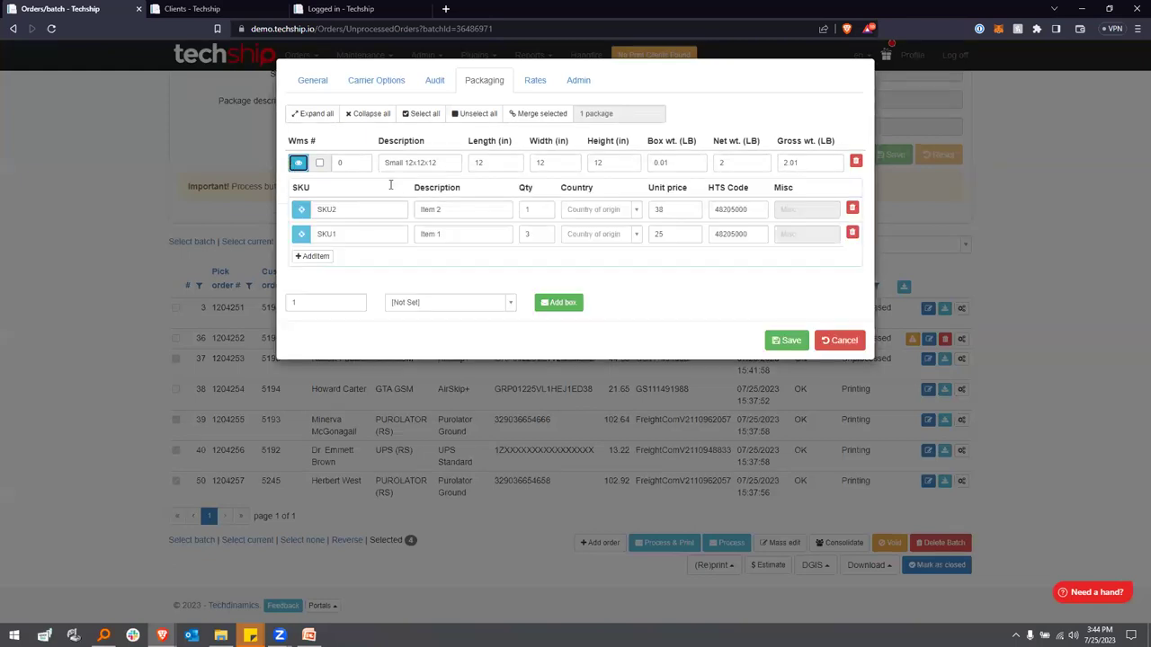
{"action": "left_click", "coordinate": [845, 340]}
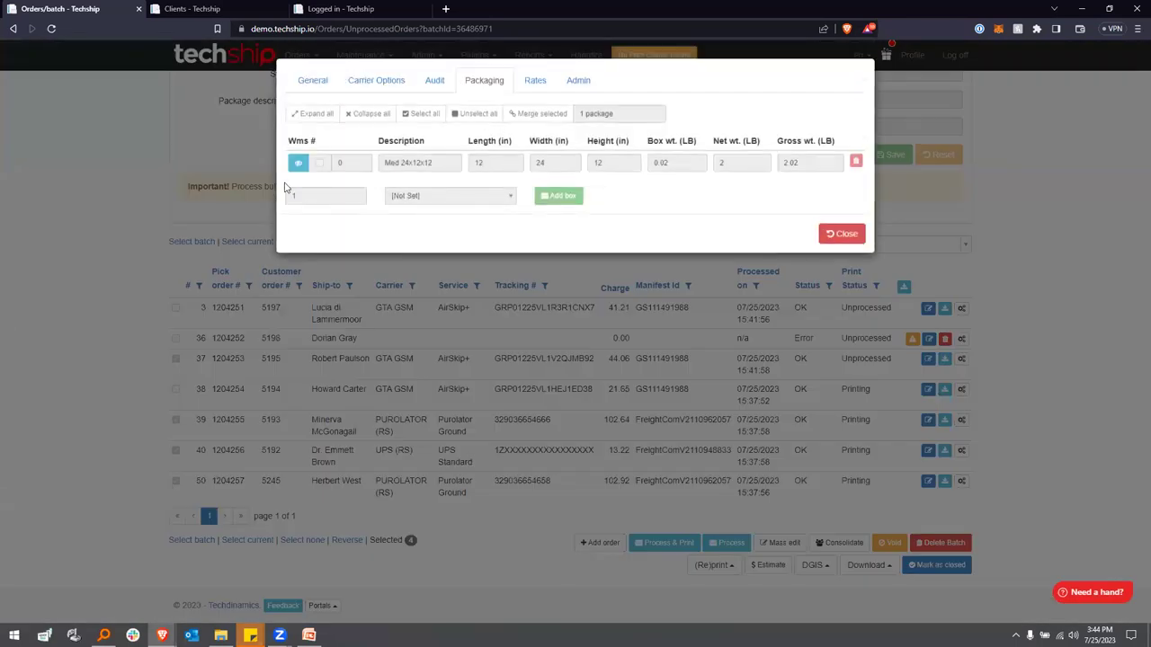
{"action": "left_click", "coordinate": [298, 163]}
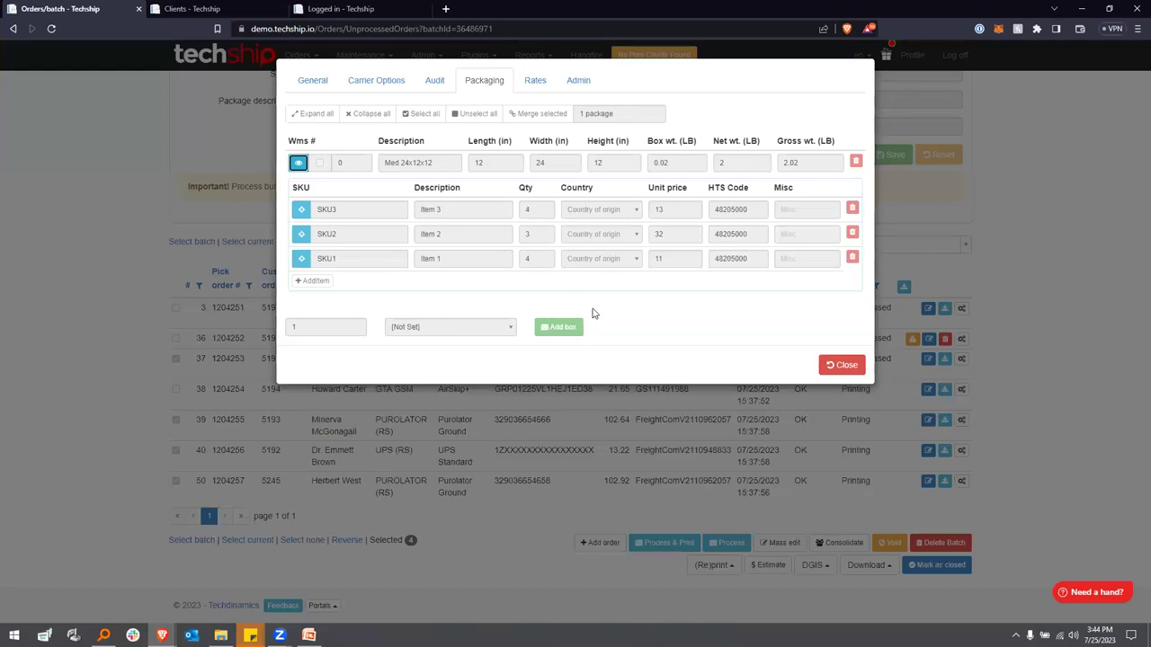
{"action": "left_click", "coordinate": [842, 365]}
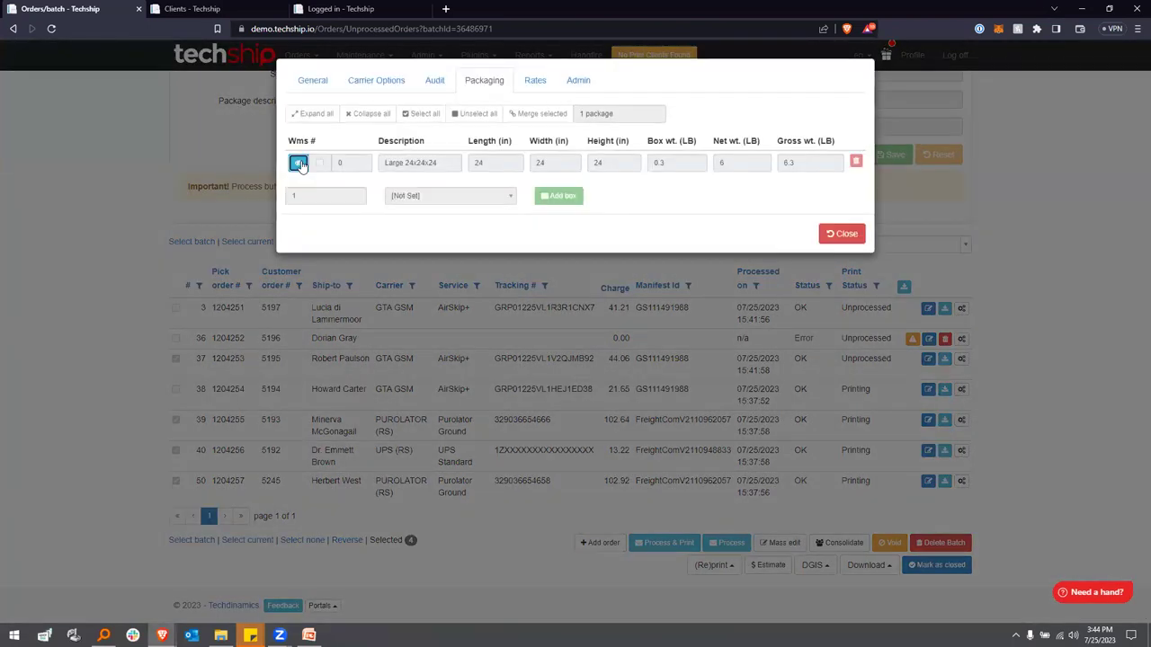
{"action": "left_click", "coordinate": [297, 163]}
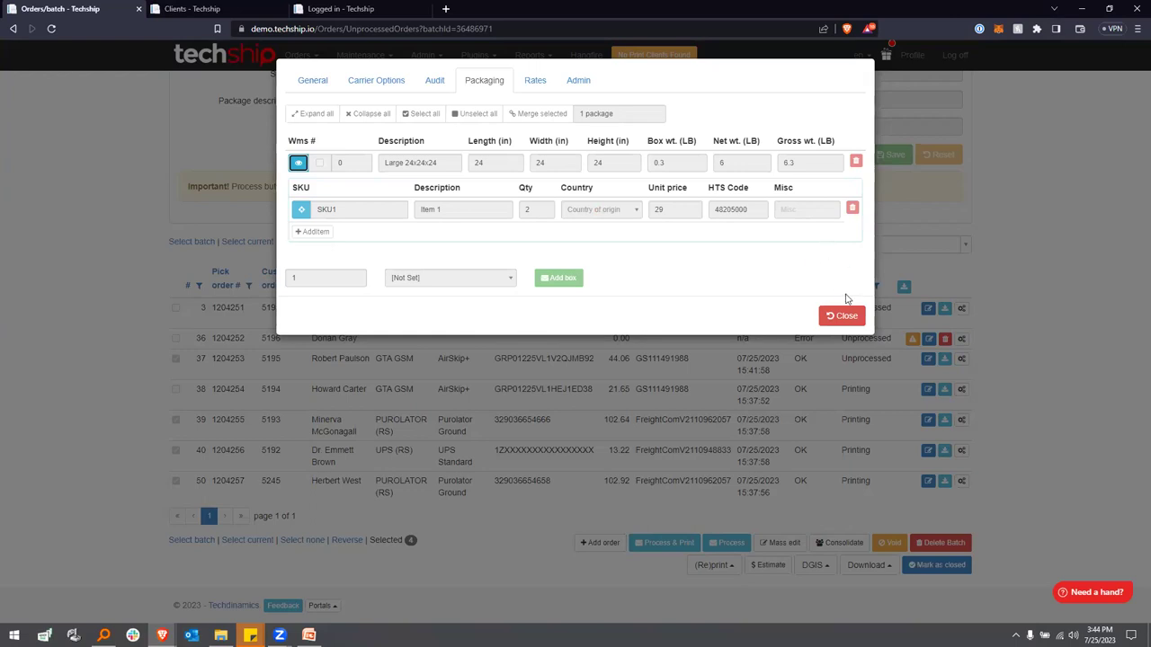
{"action": "left_click", "coordinate": [856, 322]}
Reselect the first, second and fourth orders in the batch
{"action": "left_click", "coordinate": [200, 312]}
{"action": "left_click", "coordinate": [200, 336]}
{"action": "left_click", "coordinate": [197, 392]}
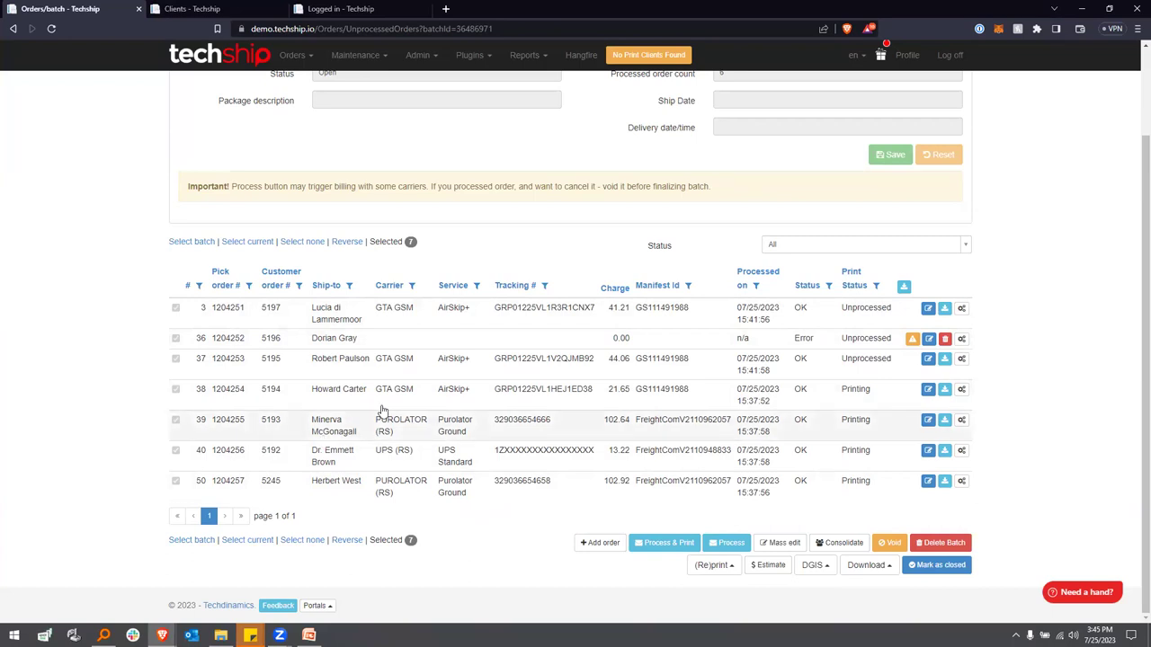
Switch to the test Techship site and open the Gold Enterprises client settings
{"action": "scroll", "coordinate": [438, 267], "scroll_direction": "up", "scroll_amount": 2}
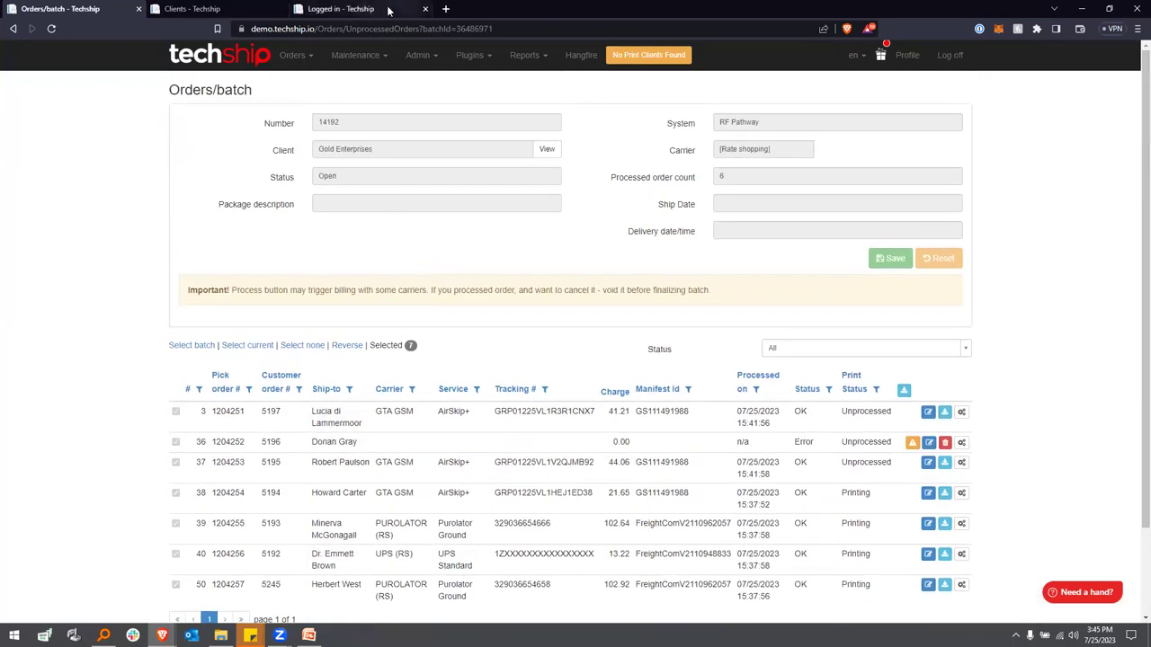
{"action": "left_click", "coordinate": [366, 9]}
{"action": "left_click", "coordinate": [359, 55]}
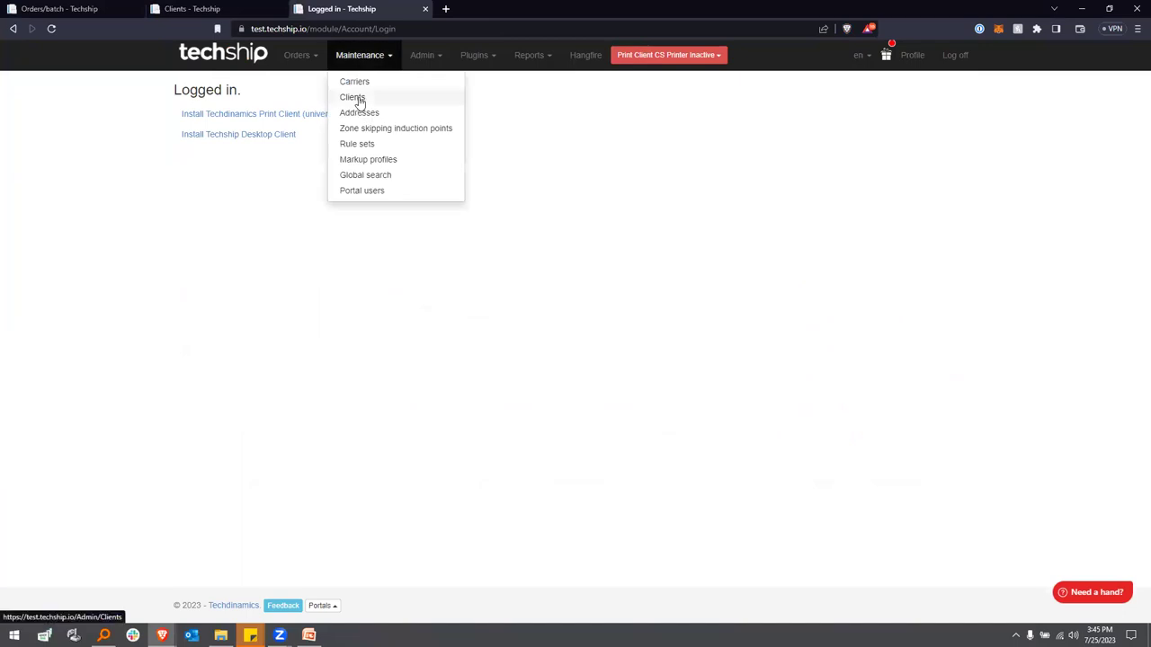
{"action": "left_click", "coordinate": [357, 96]}
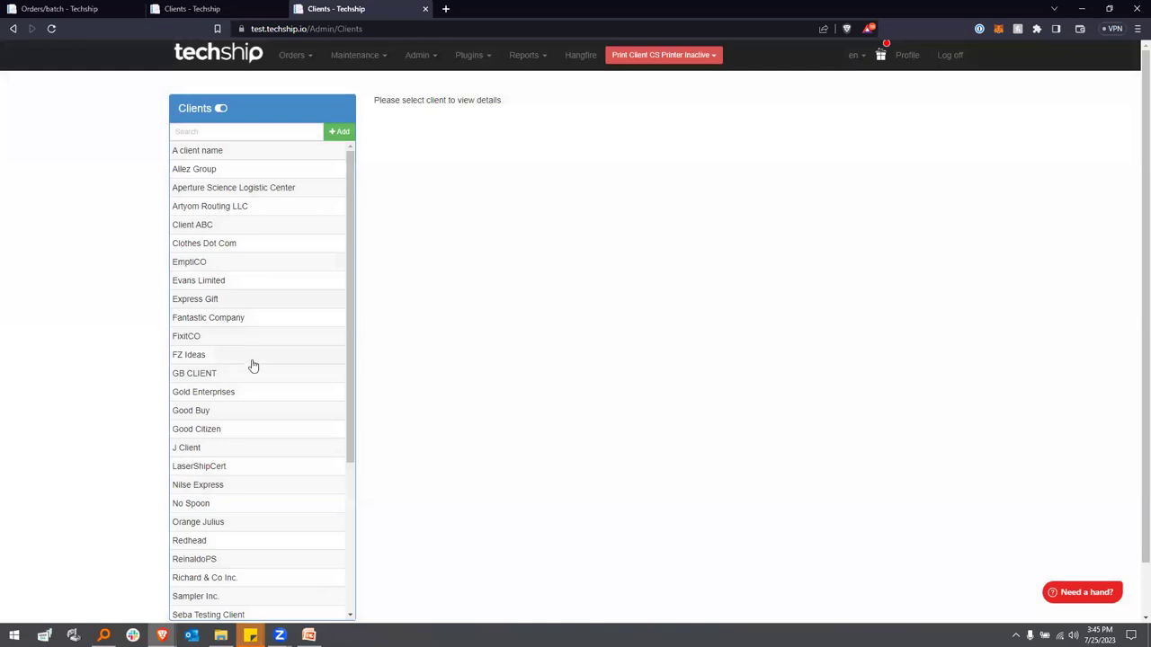
{"action": "left_click", "coordinate": [249, 395]}
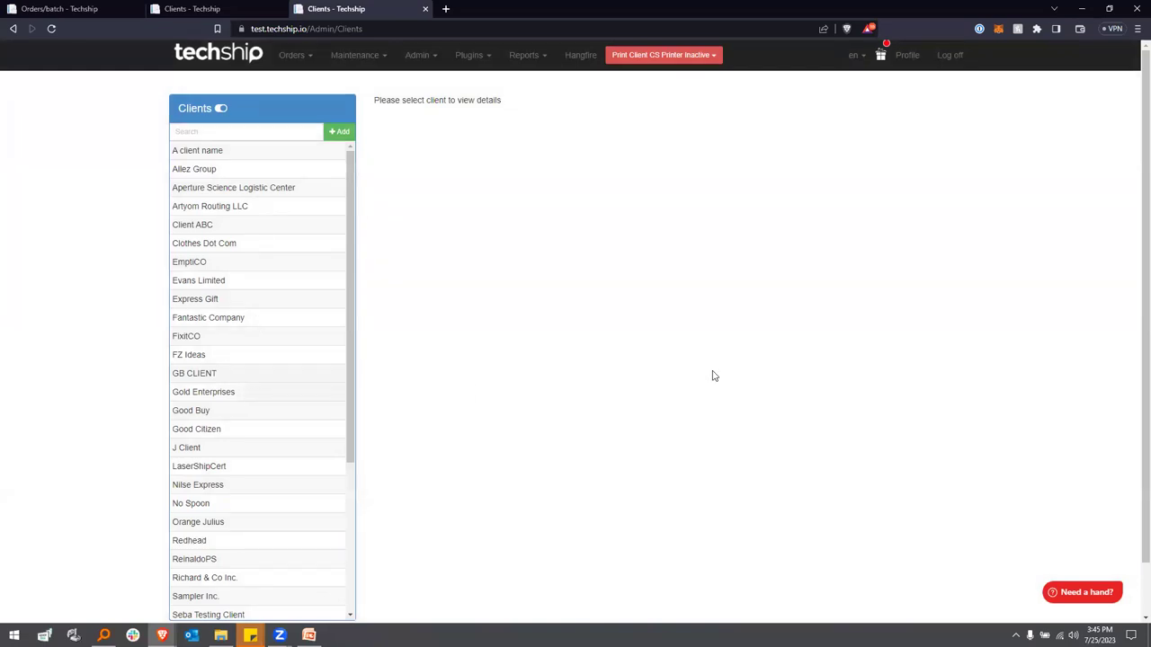
Review the Sort sequence setting of the Gold Enterprises client and look through its available options
{"action": "left_click_drag", "start_coordinate": [409, 301], "coordinate": [641, 301]}
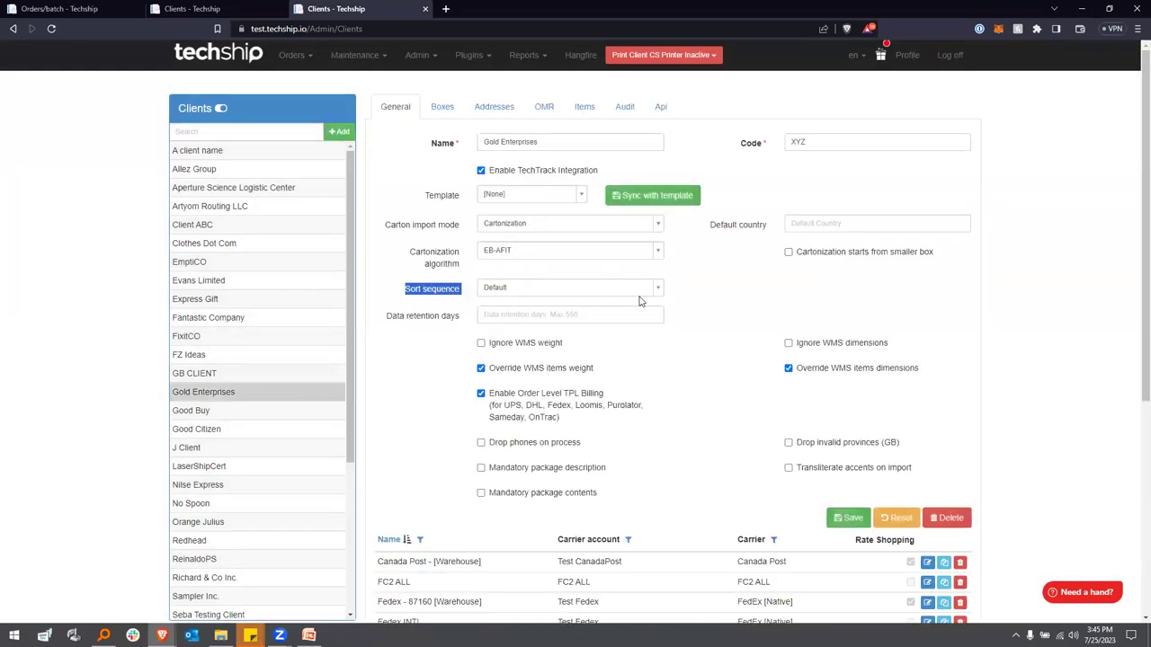
{"action": "left_click", "coordinate": [737, 315]}
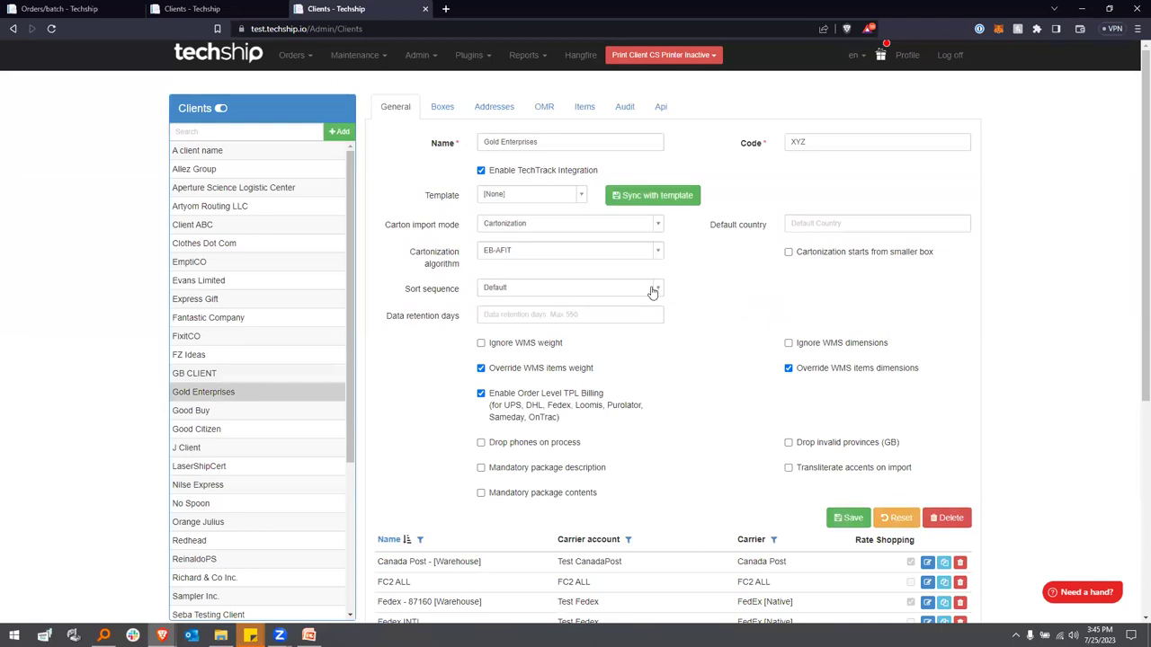
{"action": "left_click", "coordinate": [653, 289]}
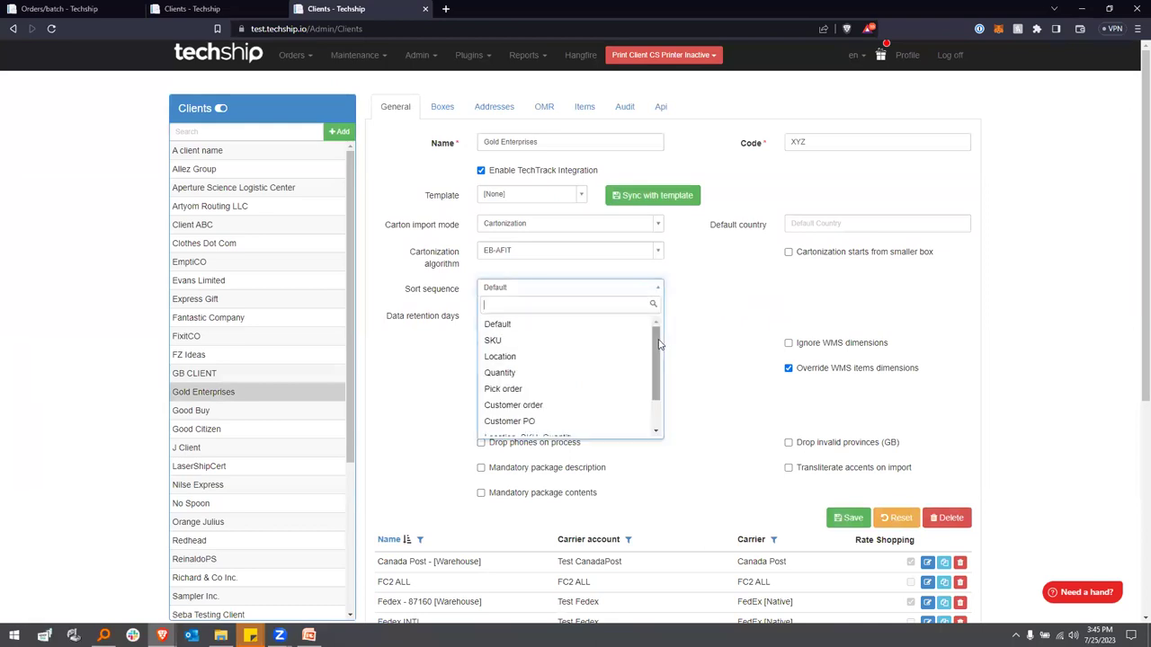
{"action": "left_click_drag", "start_coordinate": [659, 344], "coordinate": [659, 356]}
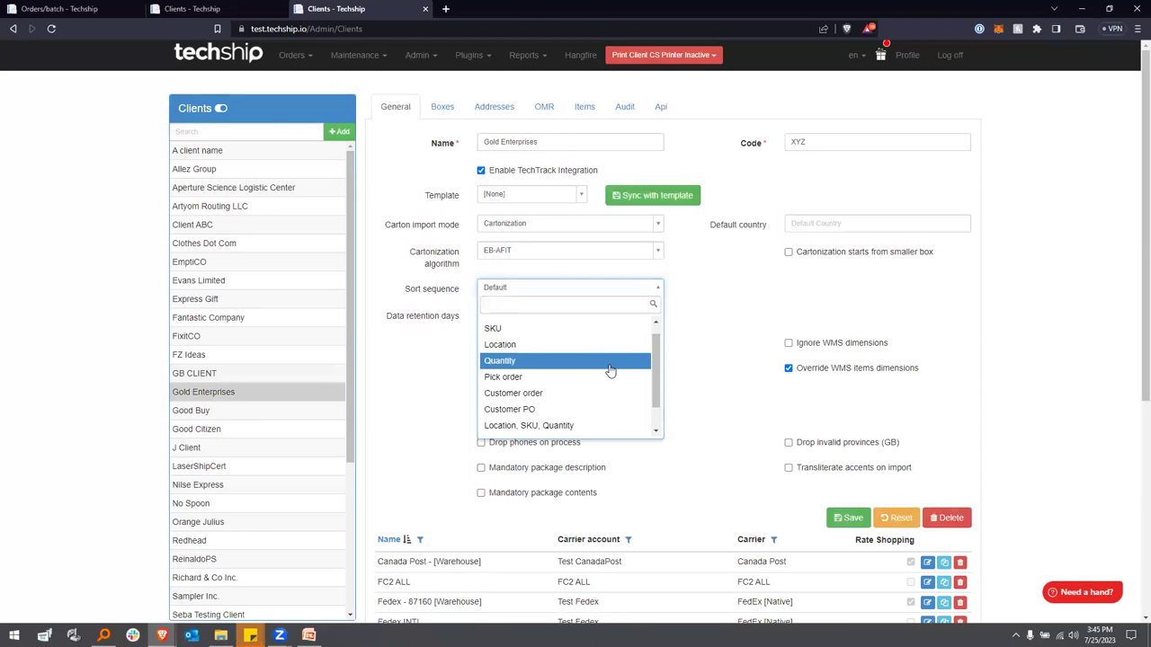
{"action": "left_click_drag", "start_coordinate": [662, 376], "coordinate": [663, 394]}
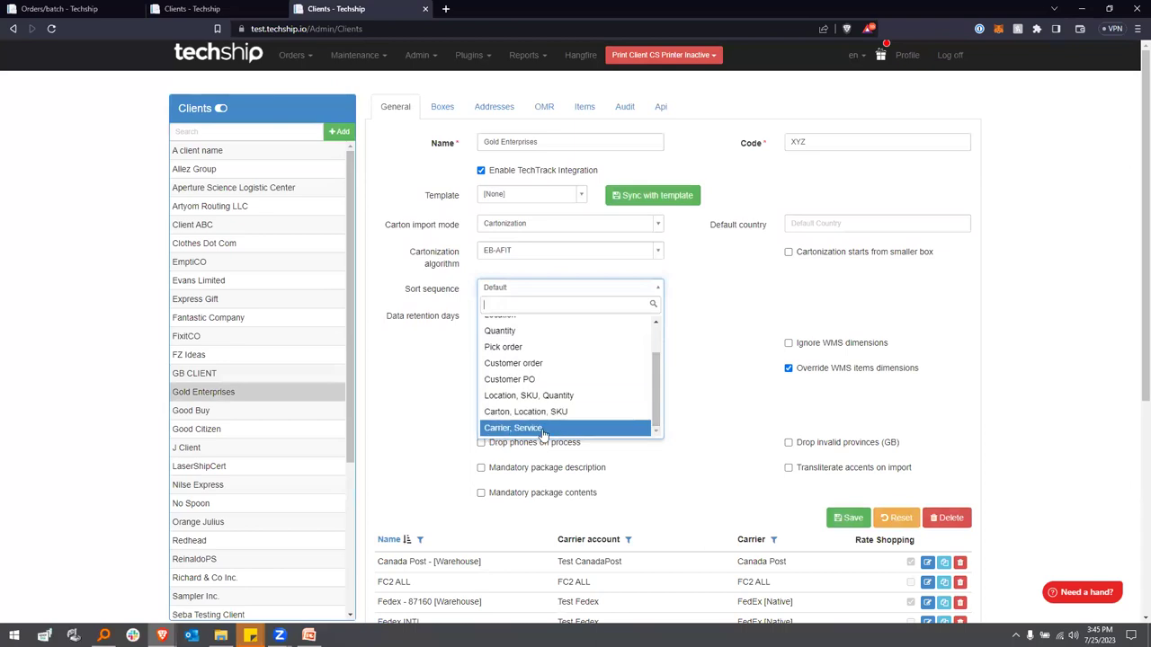
{"action": "left_click_drag", "start_coordinate": [665, 423], "coordinate": [654, 360]}
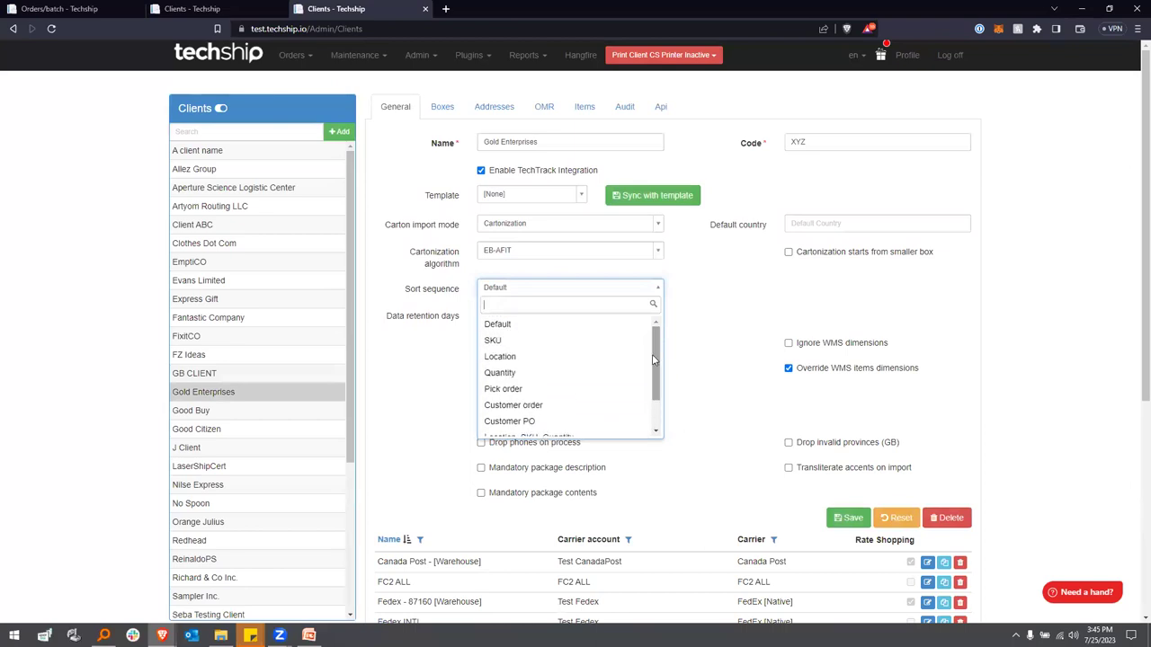
Set the client's Sort sequence to Quantity, mark the setting and the save control, and save the client
{"action": "left_click", "coordinate": [594, 373]}
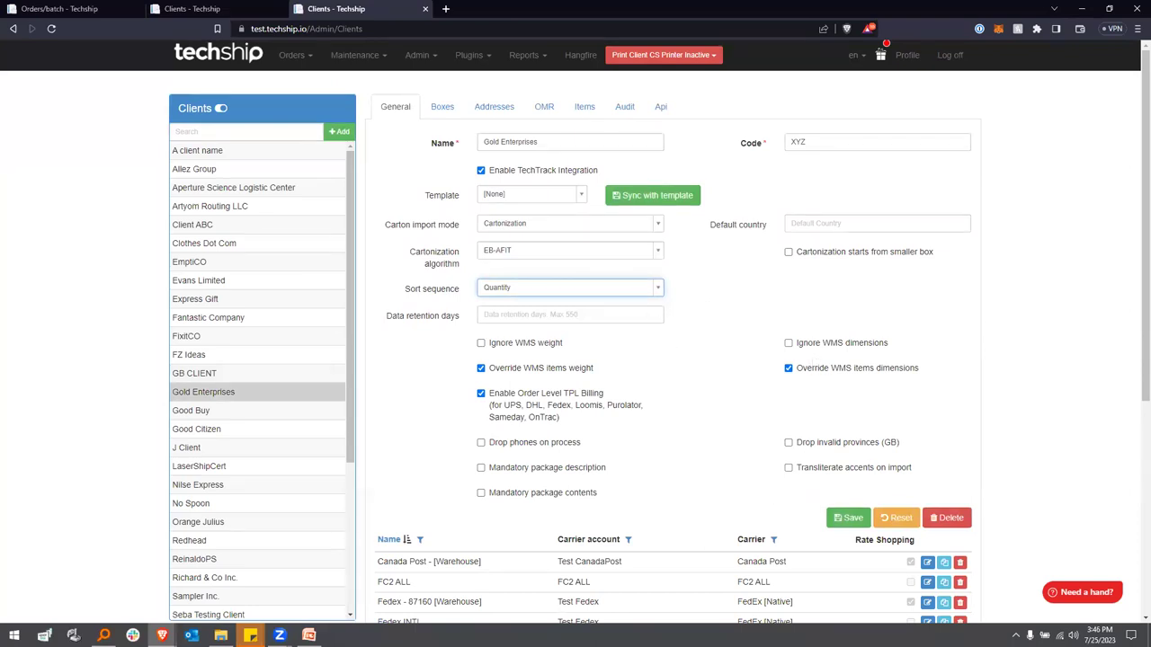
{"action": "mouse_move", "coordinate": [360, 261]}
{"action": "left_mouse_down"}
{"action": "mouse_move", "coordinate": [622, 263]}
{"action": "mouse_move", "coordinate": [691, 319]}
{"action": "mouse_move", "coordinate": [356, 266]}
{"action": "left_mouse_up"}
{"action": "mouse_move", "coordinate": [691, 324]}
{"action": "left_mouse_down"}
{"action": "mouse_move", "coordinate": [809, 490]}
{"action": "mouse_move", "coordinate": [877, 531]}
{"action": "mouse_move", "coordinate": [822, 491]}
{"action": "left_mouse_up"}
{"action": "left_click", "coordinate": [836, 518]}
Clear the markings and fast import batch 14192 on the Import orders page using Rate Shopping
{"action": "left_click", "coordinate": [290, 55]}
{"action": "left_click", "coordinate": [310, 79]}
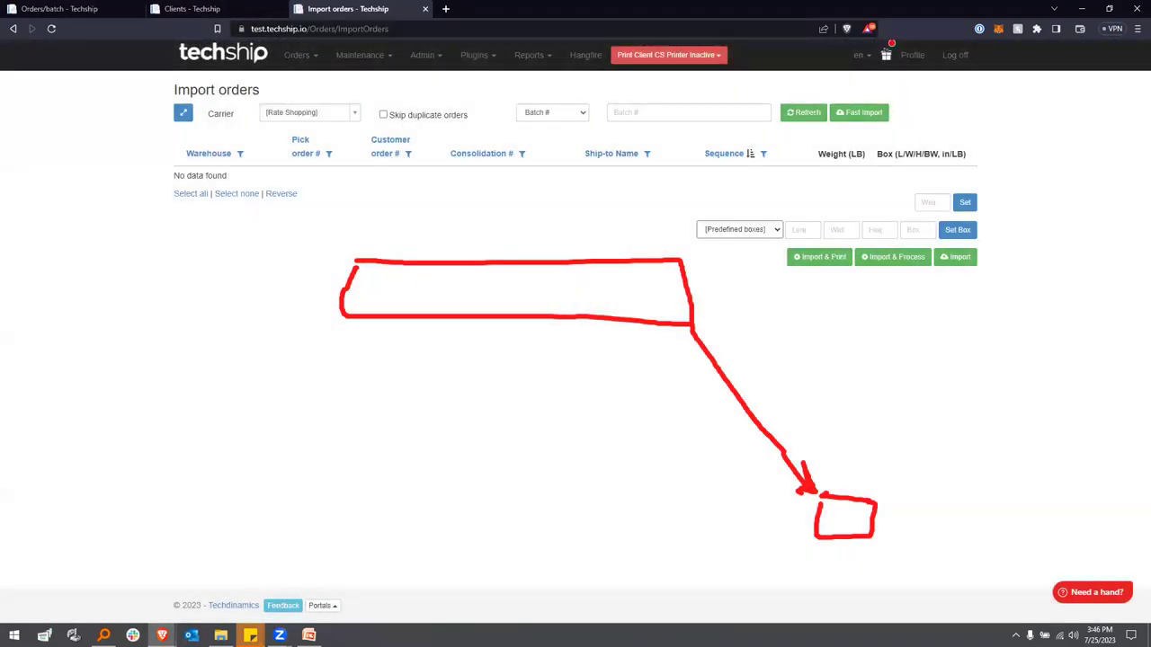
{"action": "key", "text": "Escape"}
{"action": "left_click", "coordinate": [696, 109]}
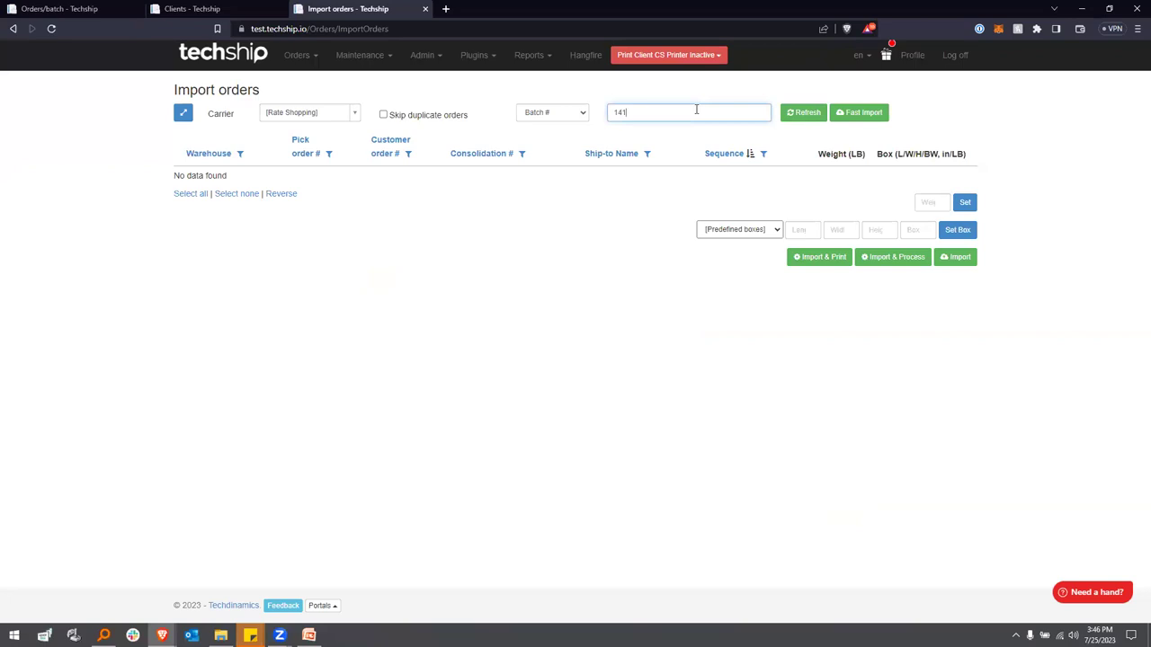
{"action": "left_click", "coordinate": [856, 113]}
Place the newly imported batch's tab beside the original batch's tab and compare the order sequence of both batches
{"action": "left_click_drag", "start_coordinate": [378, 8], "coordinate": [196, 7]}
{"action": "left_click", "coordinate": [196, 8]}
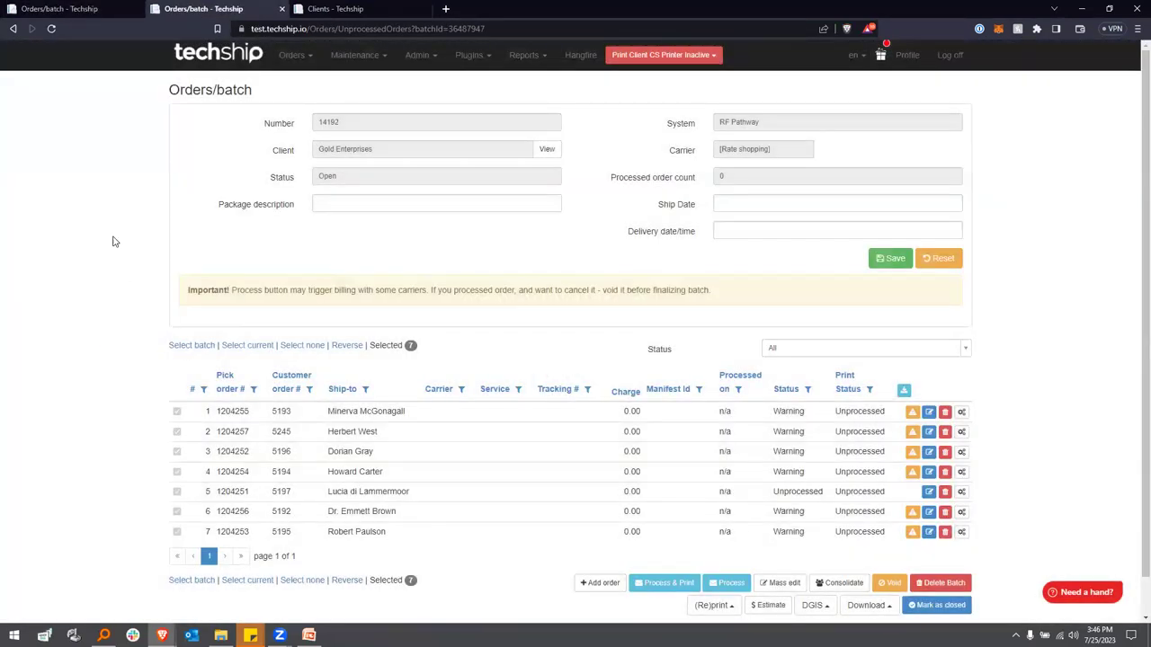
{"action": "left_click", "coordinate": [83, 8]}
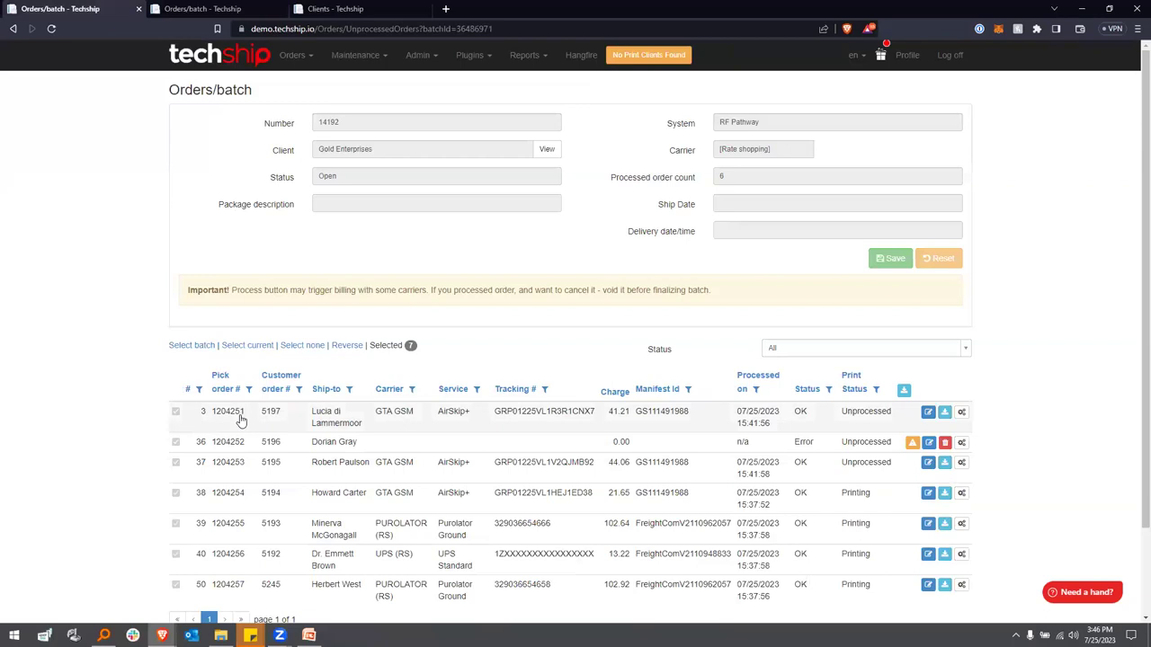
In the newly imported batch, open the first order, expand its package to check the item quantity, and close it without saving
{"action": "left_click", "coordinate": [201, 8]}
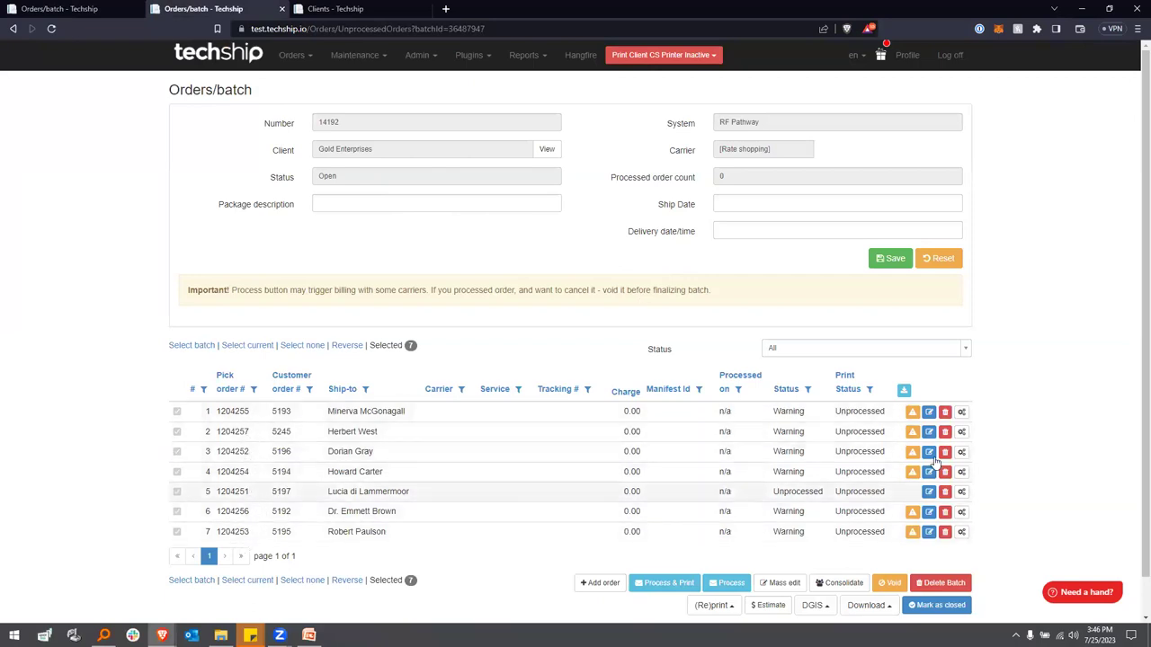
{"action": "left_click", "coordinate": [928, 413]}
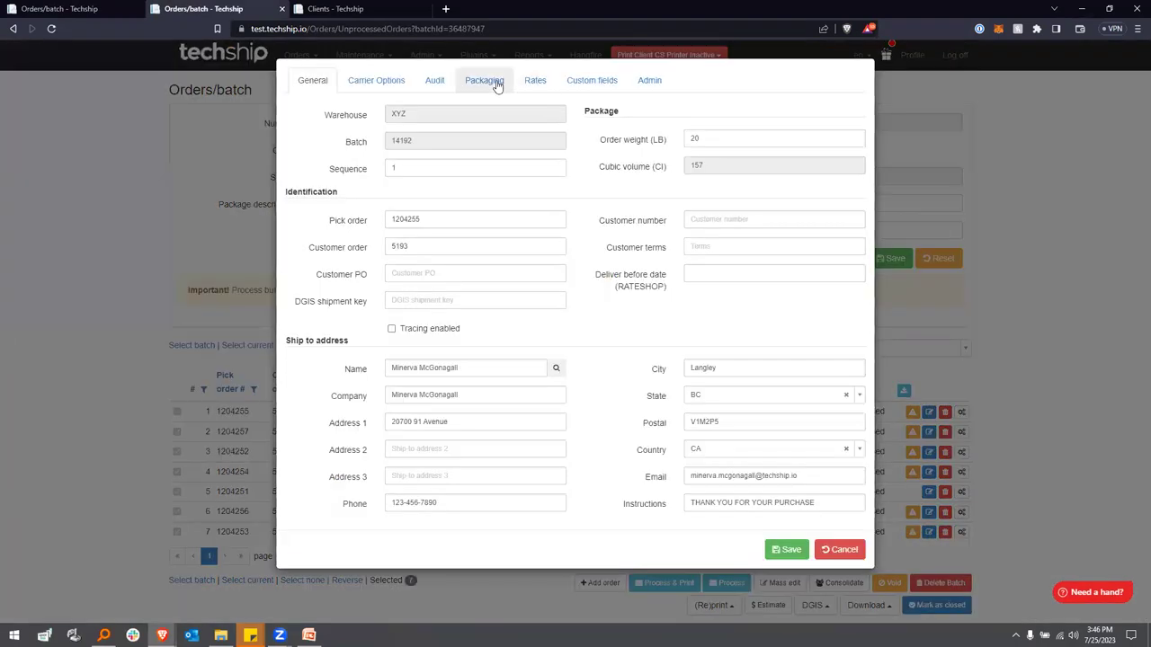
{"action": "left_click", "coordinate": [484, 80]}
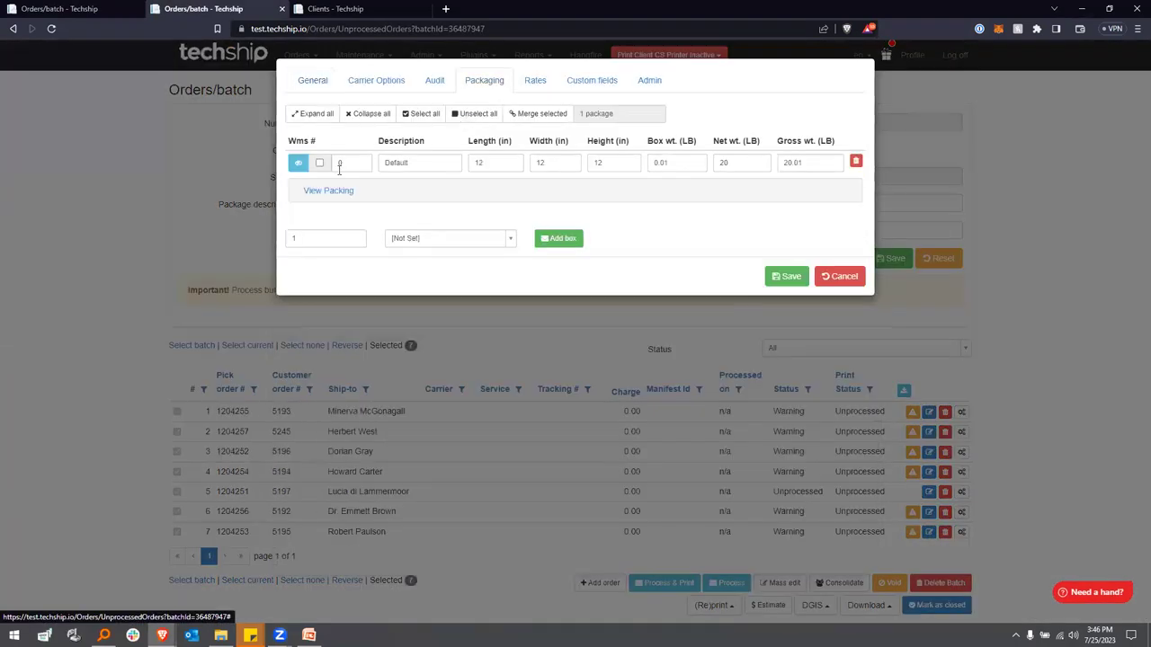
{"action": "left_click", "coordinate": [298, 162]}
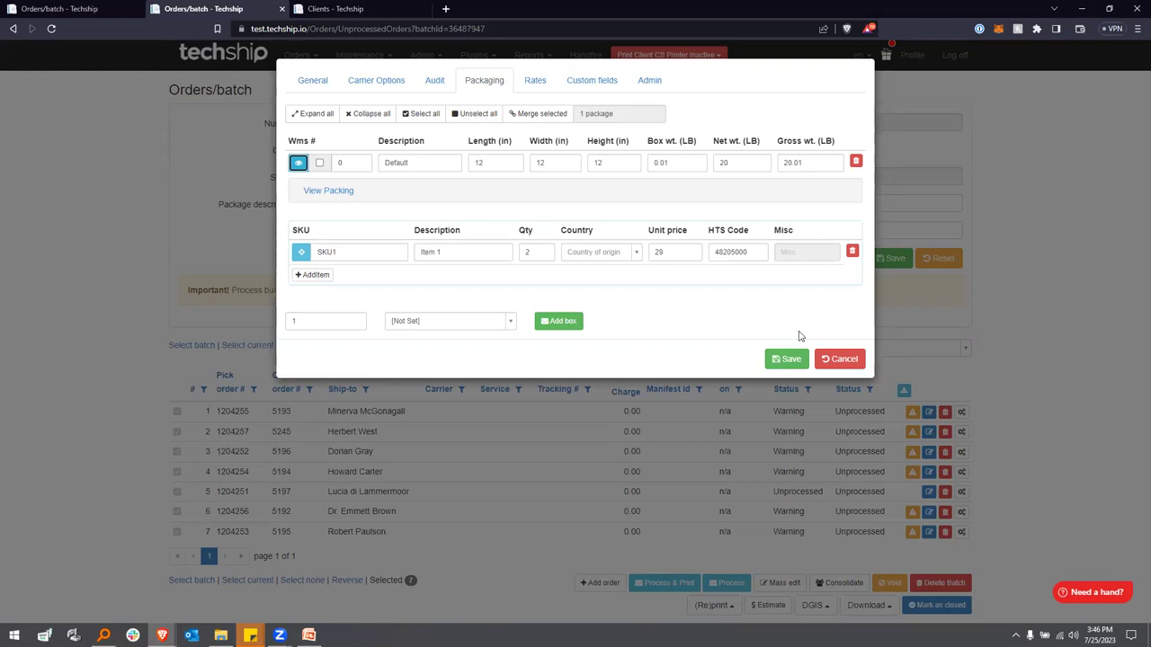
{"action": "left_click", "coordinate": [838, 361]}
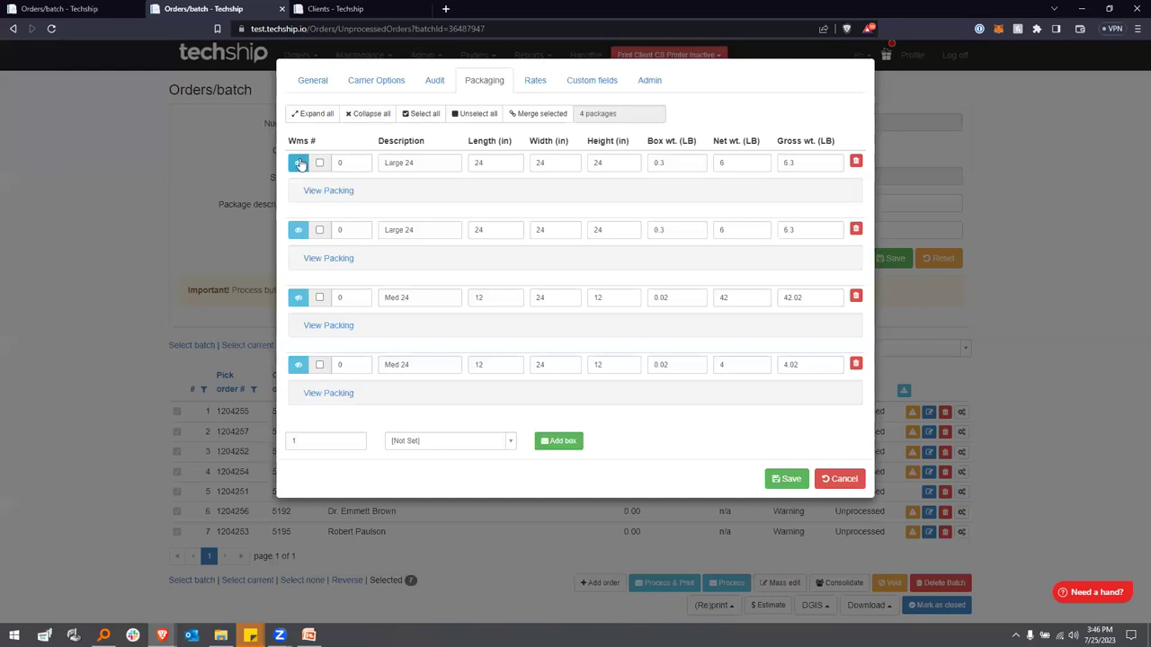
Expand all four packages of the multi-package order, examine the item quantities in each, and close the order without saving
{"action": "left_click", "coordinate": [298, 162]}
{"action": "left_click", "coordinate": [299, 163]}
{"action": "left_click", "coordinate": [298, 163]}
{"action": "left_click", "coordinate": [298, 310]}
{"action": "scroll", "coordinate": [302, 370], "scroll_direction": "down", "scroll_amount": 1}
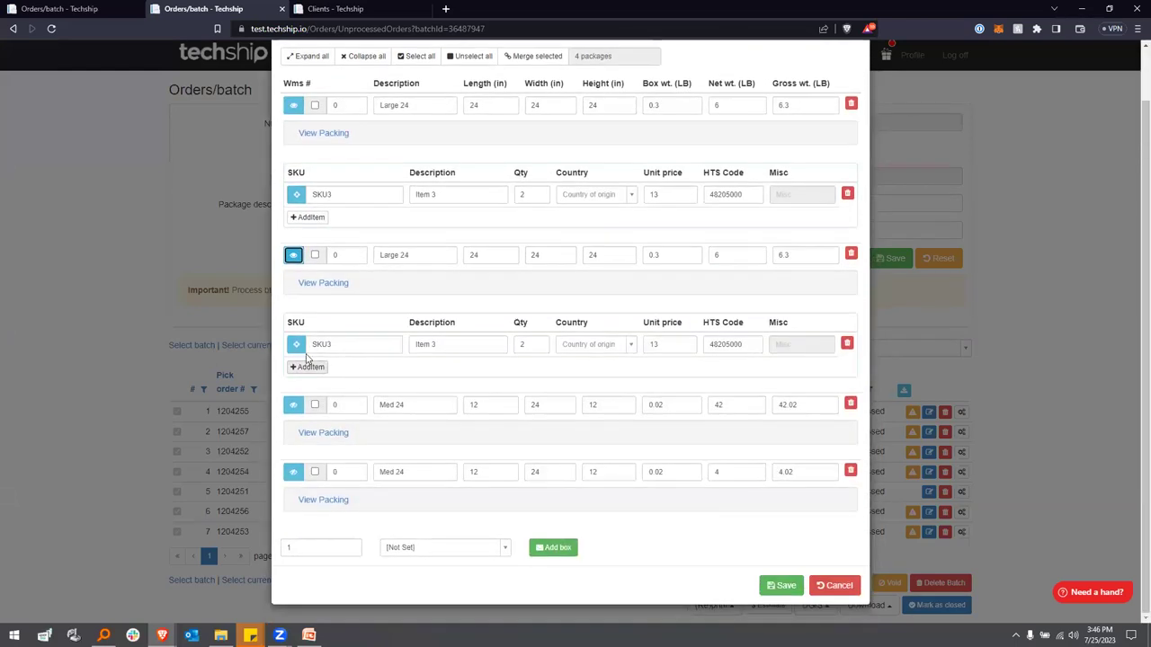
{"action": "left_click", "coordinate": [293, 404]}
{"action": "scroll", "coordinate": [450, 378], "scroll_direction": "down", "scroll_amount": 2}
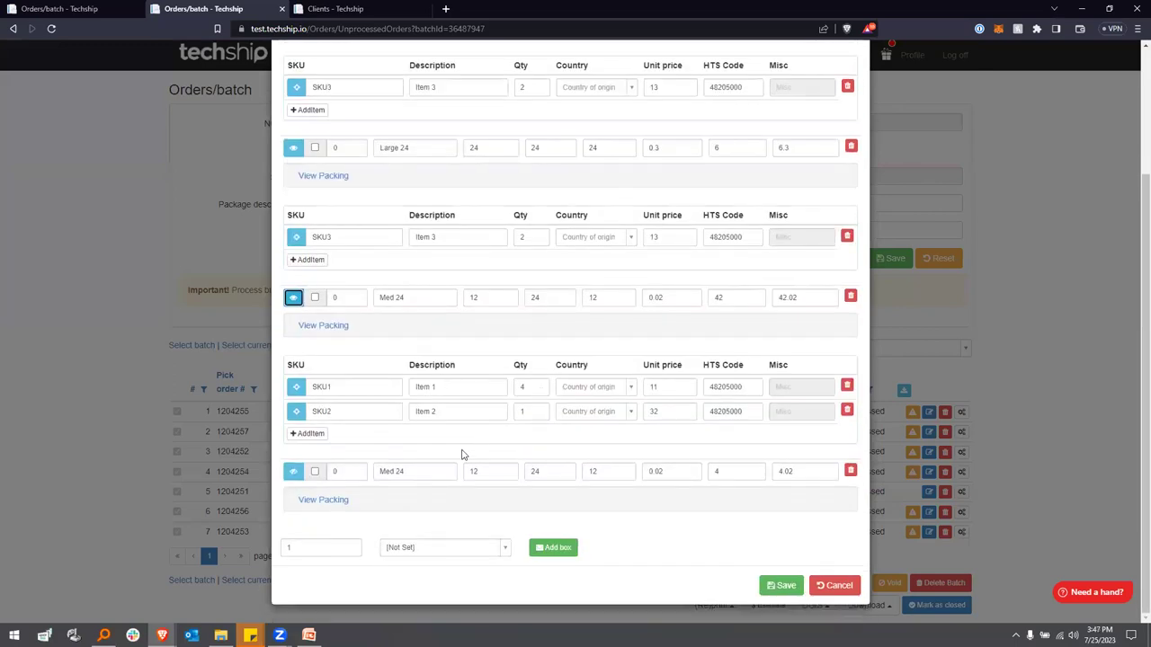
{"action": "left_click", "coordinate": [293, 471]}
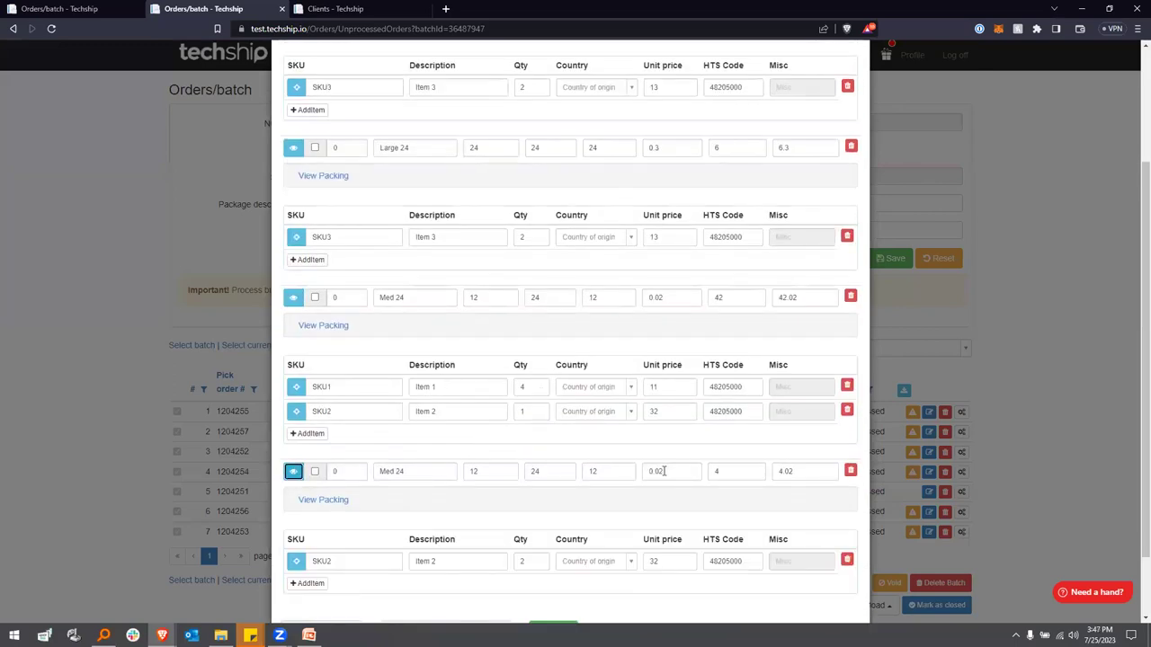
{"action": "scroll", "coordinate": [664, 471], "scroll_direction": "down", "scroll_amount": 2}
{"action": "left_click", "coordinate": [833, 589]}
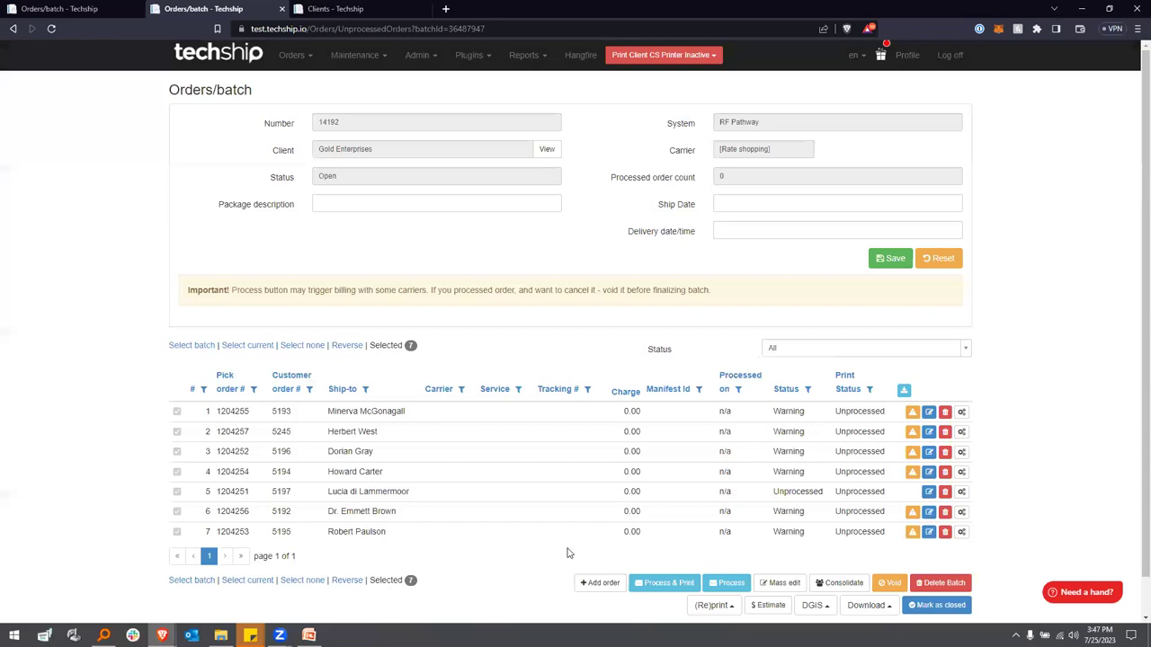
Open one more order of the new batch, expand its package contents to check the quantities, and close it without saving
{"action": "left_click", "coordinate": [555, 514]}
{"action": "left_click", "coordinate": [297, 163]}
{"action": "left_click", "coordinate": [840, 383]}
Return to the Gold Enterprises client settings and look through the available Sort sequence options without changing the selection
{"action": "left_click", "coordinate": [335, 9]}
{"action": "left_click", "coordinate": [585, 251]}
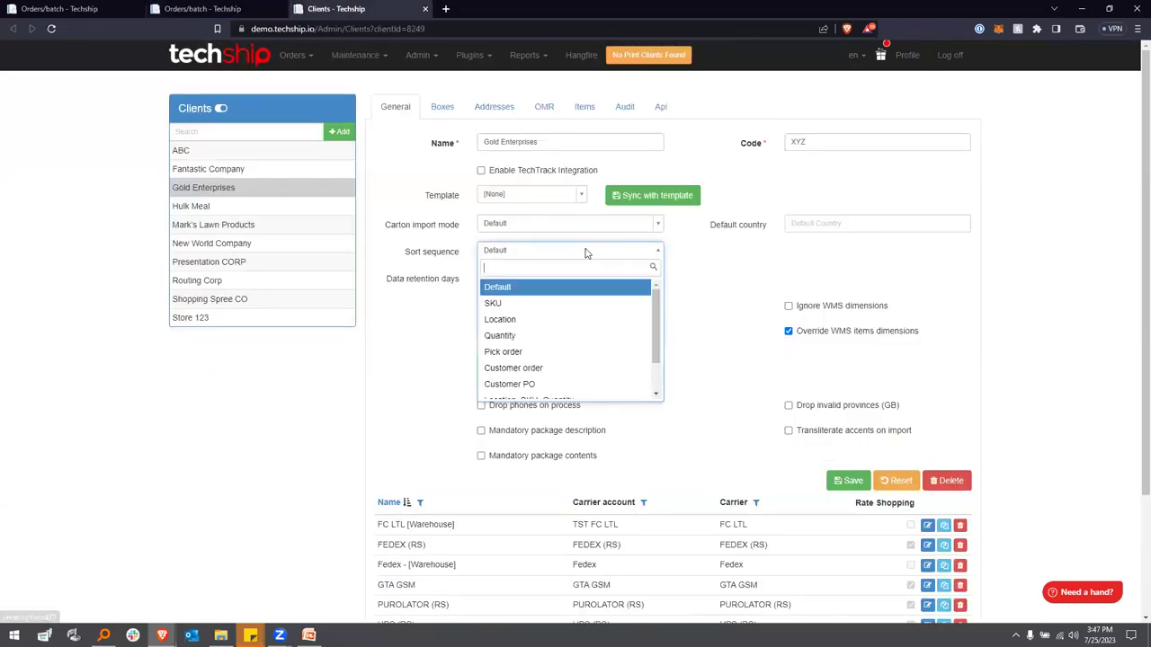
{"action": "mouse_move", "coordinate": [656, 306]}
{"action": "left_mouse_down"}
{"action": "mouse_move", "coordinate": [658, 359]}
{"action": "mouse_move", "coordinate": [669, 300]}
{"action": "left_mouse_up"}
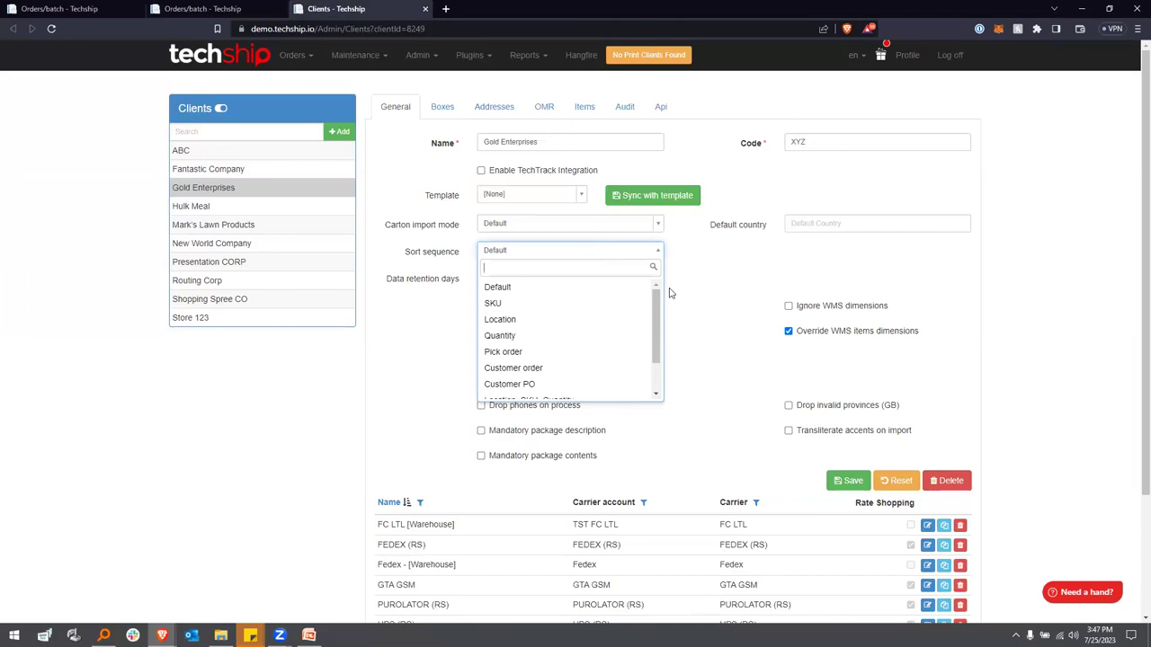
{"action": "scroll", "coordinate": [661, 356], "scroll_direction": "down", "scroll_amount": 2}
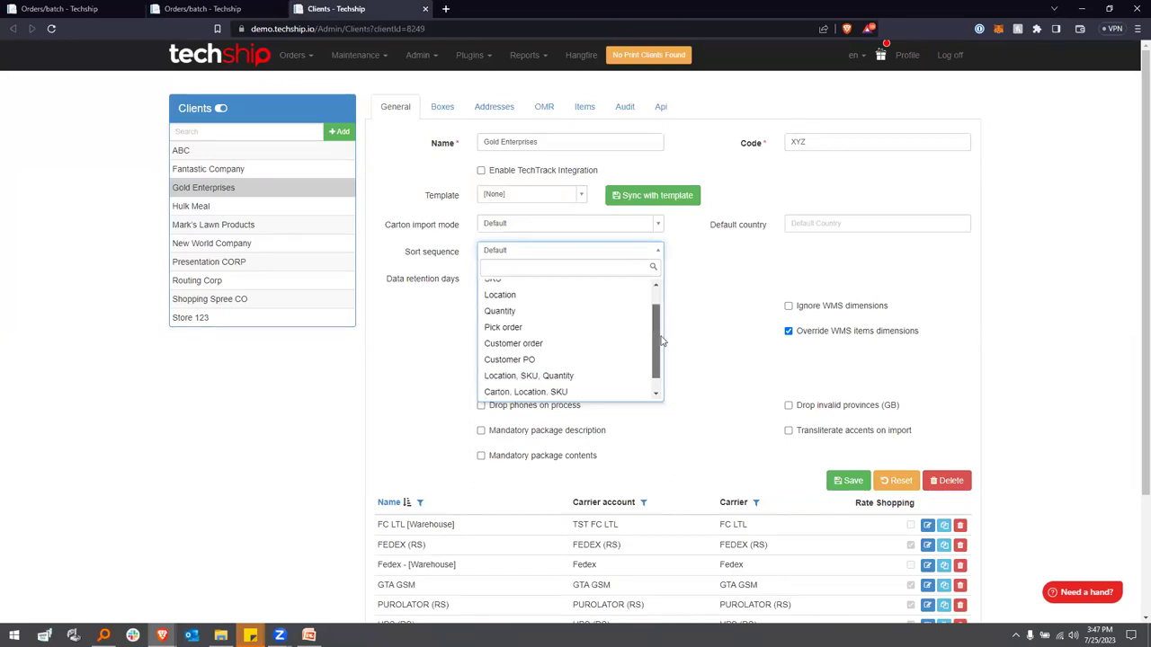
{"action": "scroll", "coordinate": [670, 331], "scroll_direction": "up", "scroll_amount": 1}
{"action": "scroll", "coordinate": [666, 331], "scroll_direction": "down", "scroll_amount": 1}
{"action": "scroll", "coordinate": [664, 327], "scroll_direction": "up", "scroll_amount": 2}
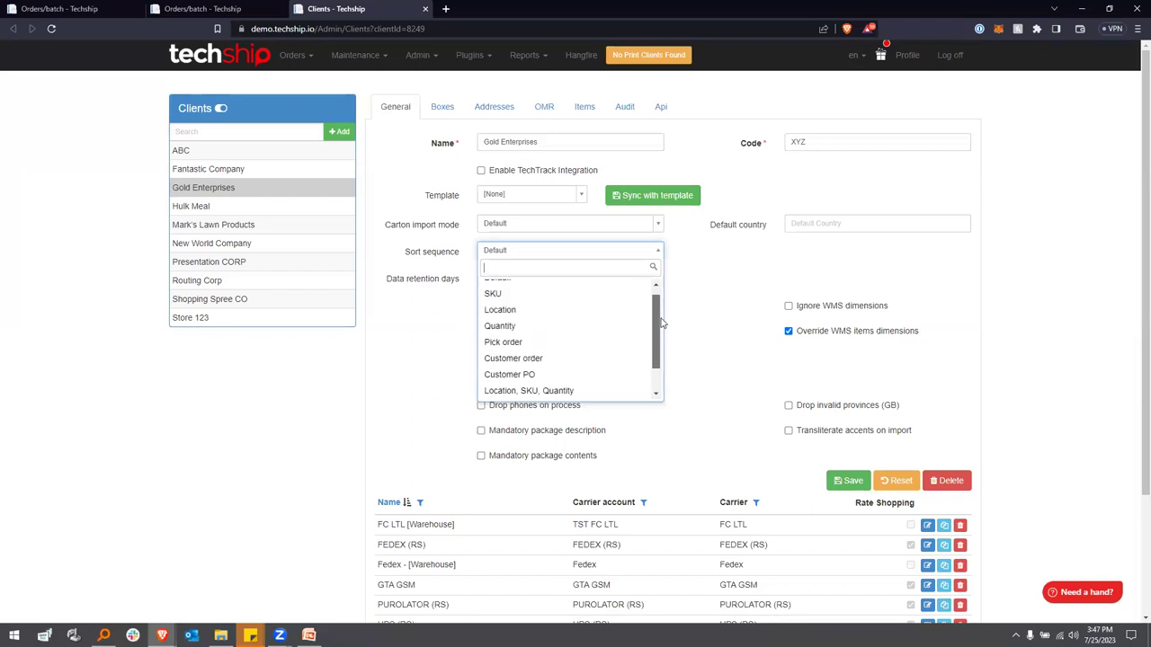
{"action": "scroll", "coordinate": [661, 324], "scroll_direction": "down", "scroll_amount": 2}
{"action": "scroll", "coordinate": [662, 328], "scroll_direction": "up", "scroll_amount": 1}
{"action": "scroll", "coordinate": [660, 320], "scroll_direction": "up", "scroll_amount": 2}
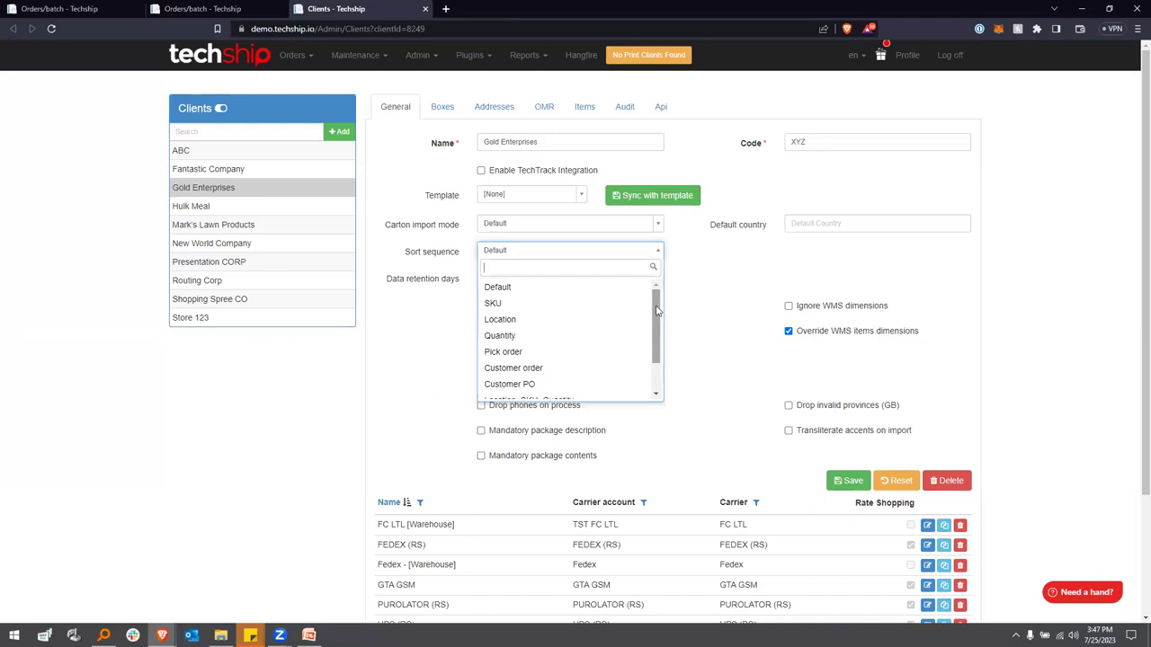
{"action": "mouse_move", "coordinate": [656, 310]}
{"action": "left_mouse_down"}
{"action": "mouse_move", "coordinate": [660, 353]}
{"action": "mouse_move", "coordinate": [659, 325]}
{"action": "left_mouse_up"}
{"action": "left_click", "coordinate": [719, 287]}
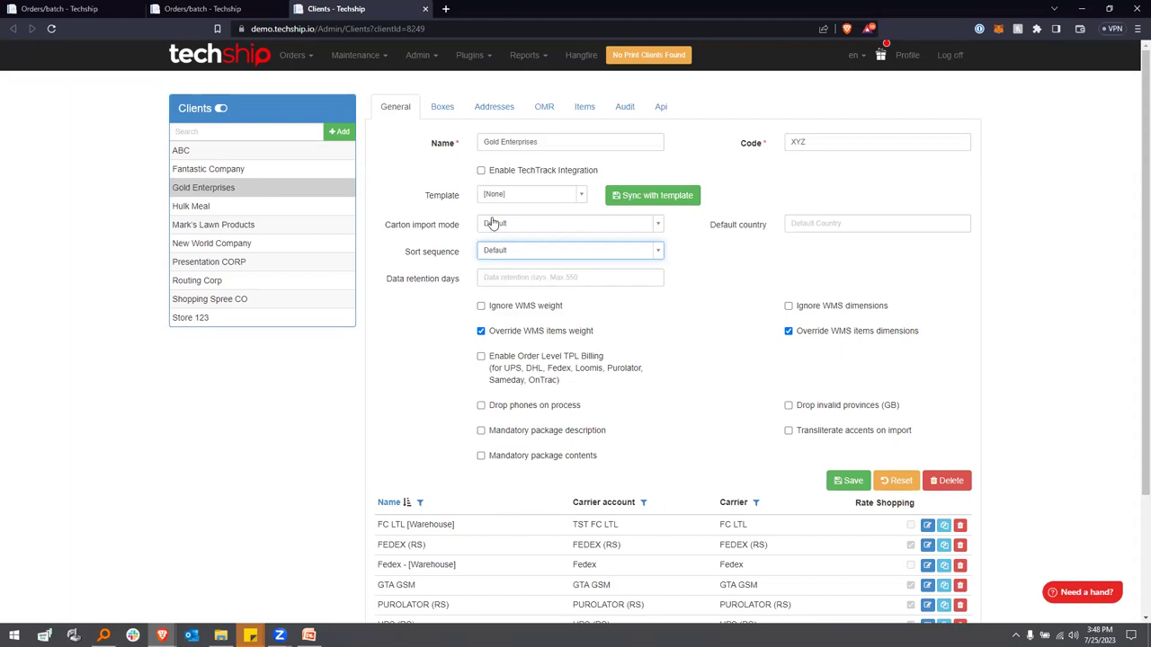
{"action": "left_click", "coordinate": [218, 7]}
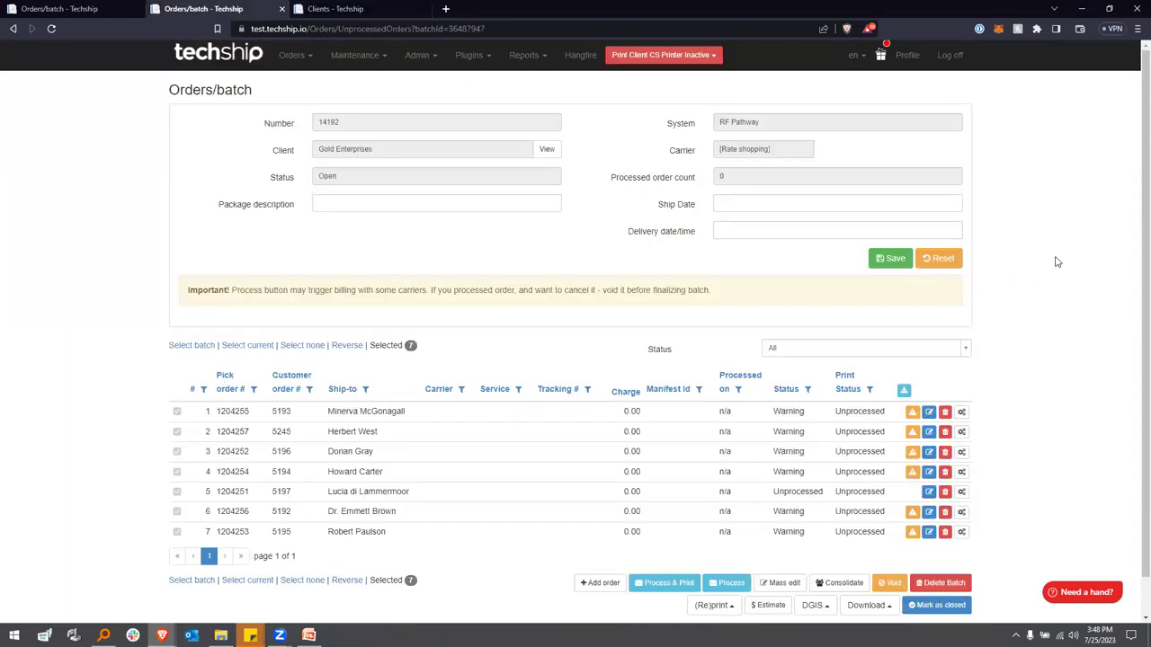
{"action": "left_click", "coordinate": [108, 8]}
{"action": "left_click", "coordinate": [423, 8]}
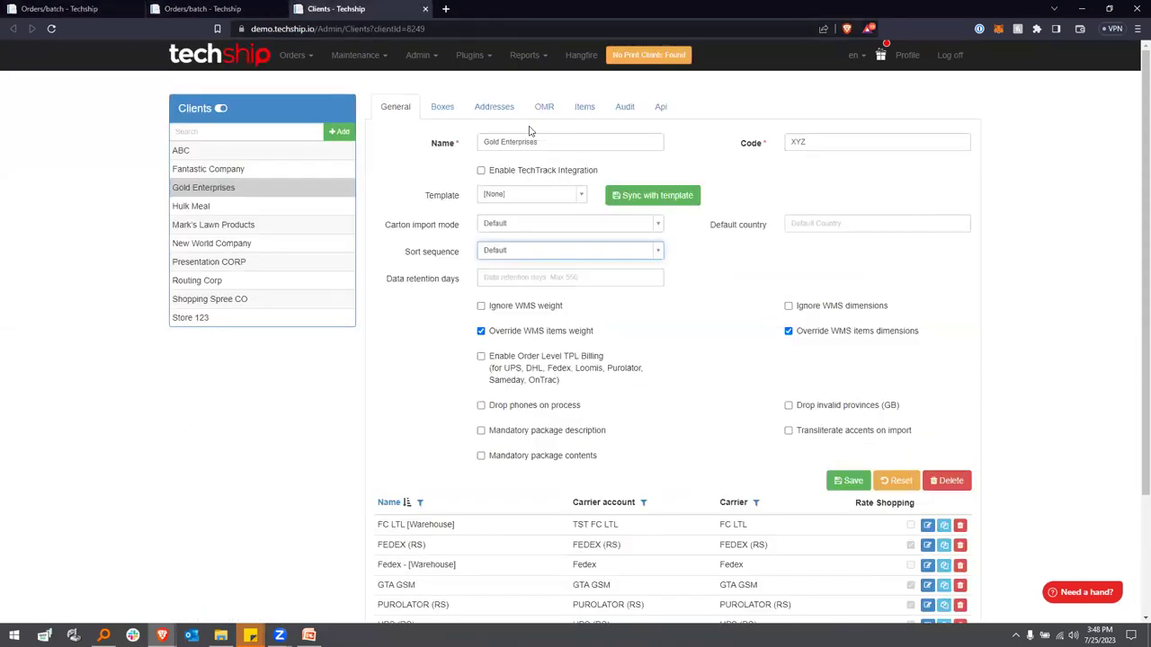
{"action": "left_click", "coordinate": [1046, 357]}
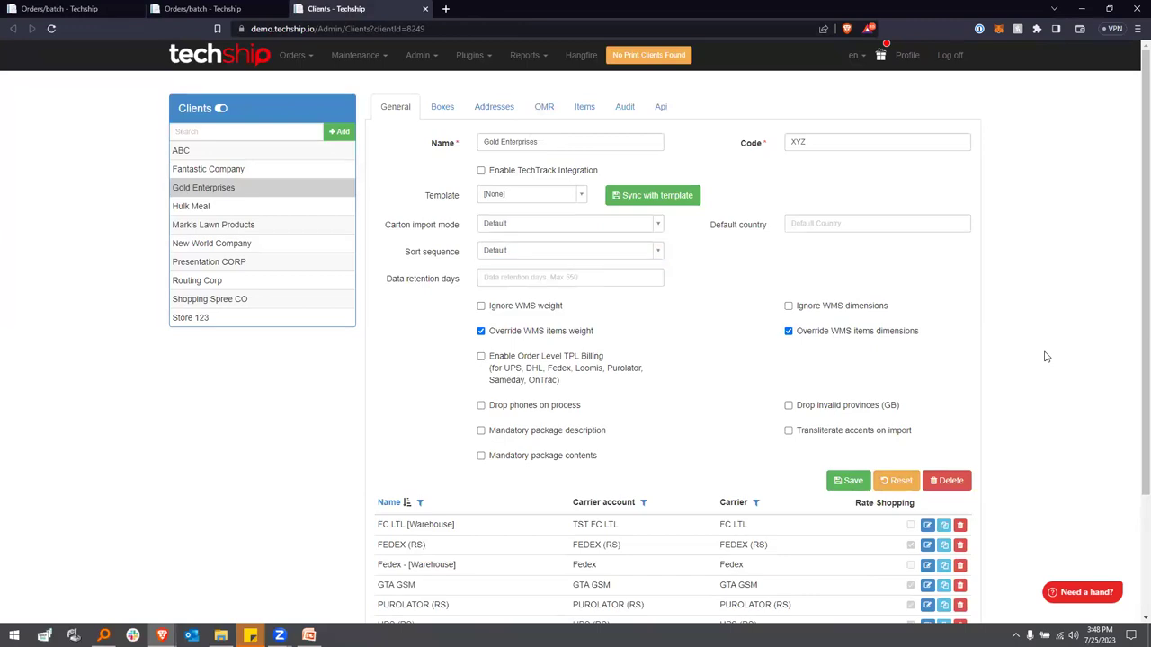
{"action": "scroll", "coordinate": [1043, 364], "scroll_direction": "down", "scroll_amount": 1}
{"action": "scroll", "coordinate": [1043, 364], "scroll_direction": "up", "scroll_amount": 1}
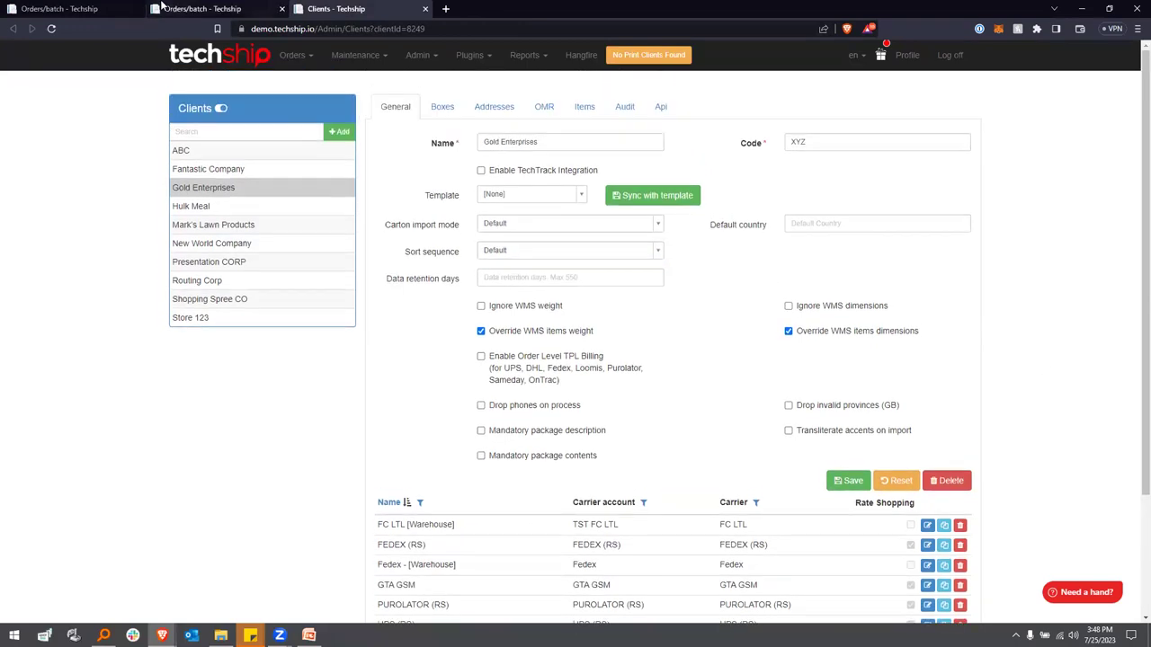
In the original batch, open the first order, review its rates across carriers and services, and close the order
{"action": "left_click", "coordinate": [135, 8]}
{"action": "left_click", "coordinate": [355, 55]}
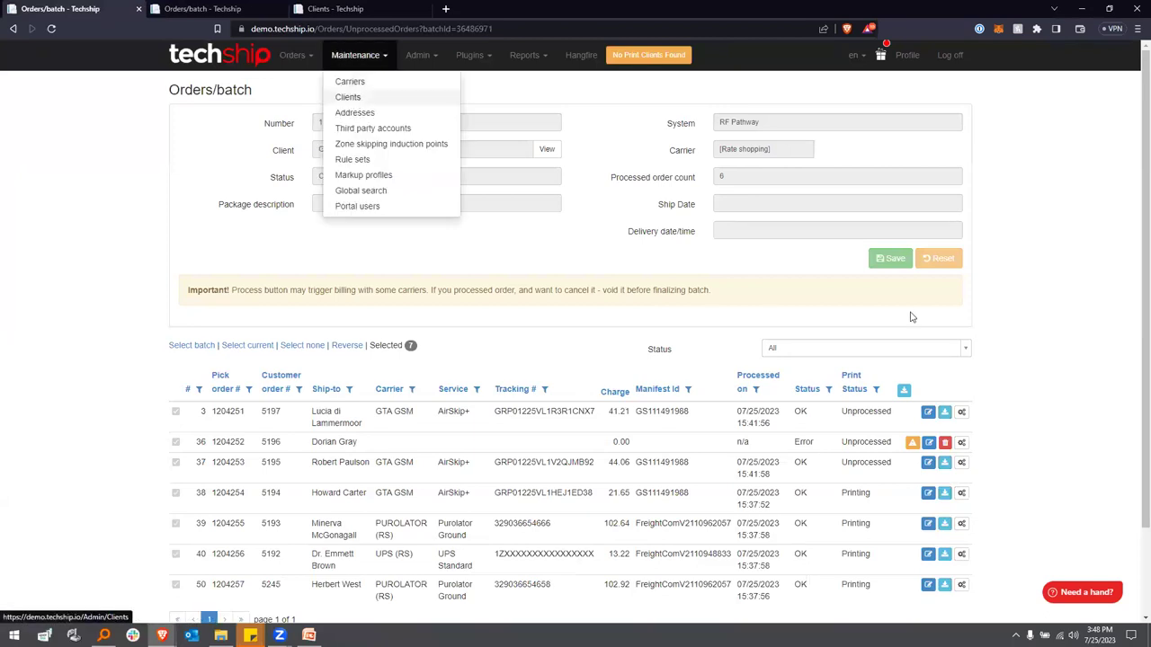
{"action": "left_click", "coordinate": [928, 410]}
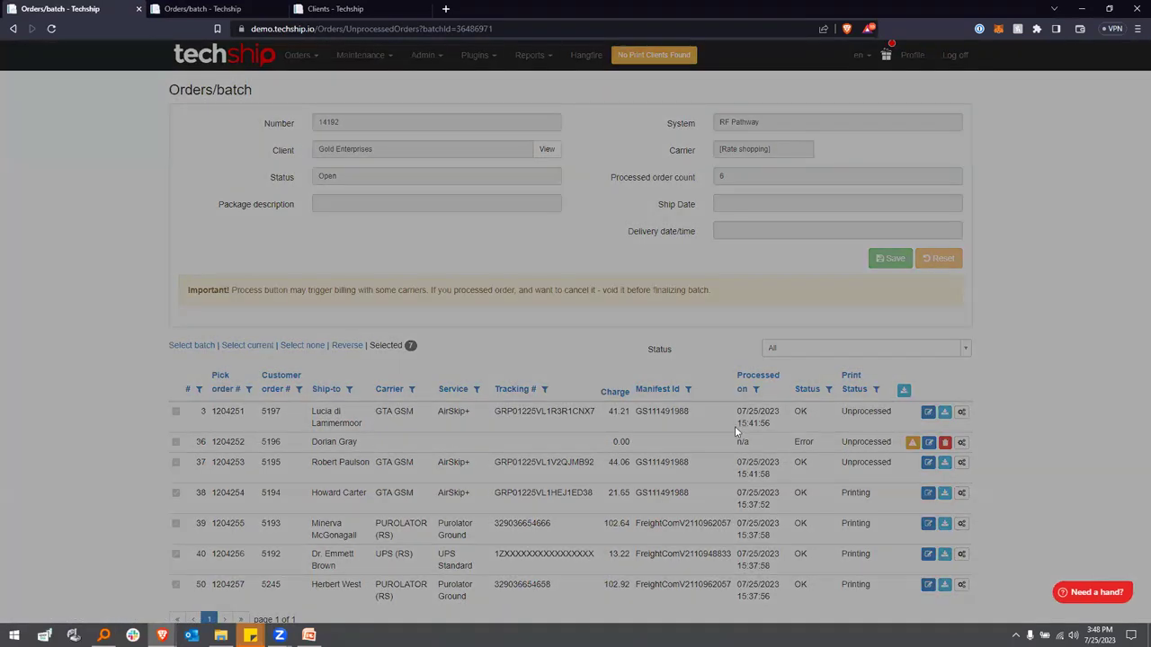
{"action": "left_click", "coordinate": [535, 80]}
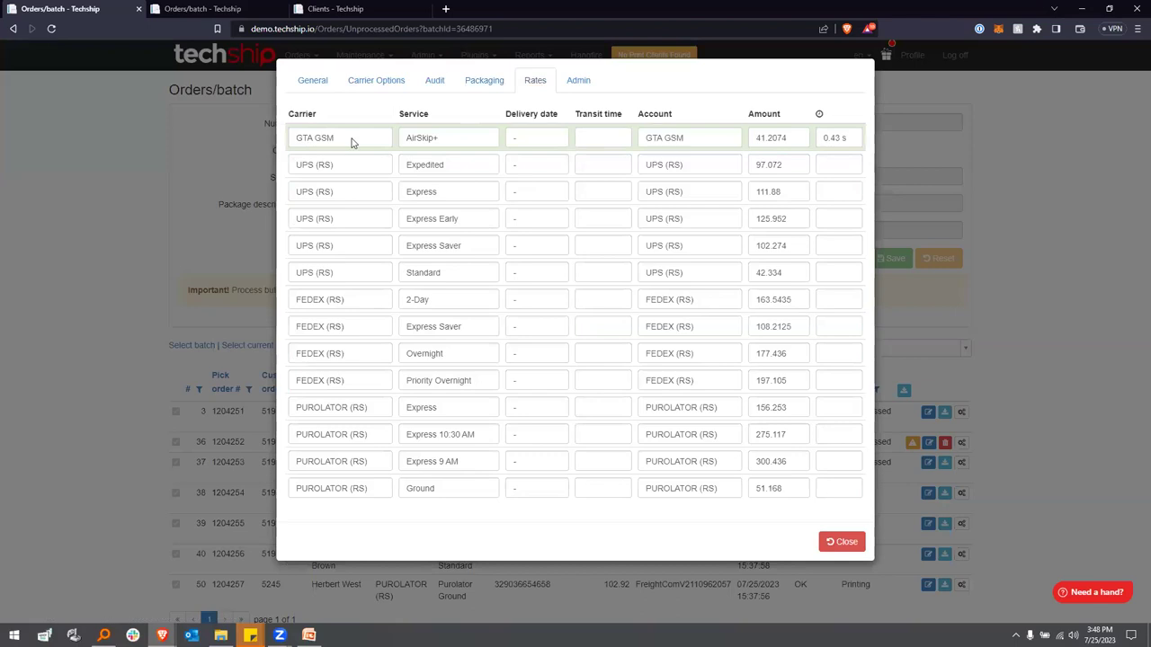
{"action": "left_click_drag", "start_coordinate": [279, 142], "coordinate": [289, 165]}
{"action": "left_click_drag", "start_coordinate": [359, 301], "coordinate": [285, 410]}
{"action": "left_click", "coordinate": [624, 409]}
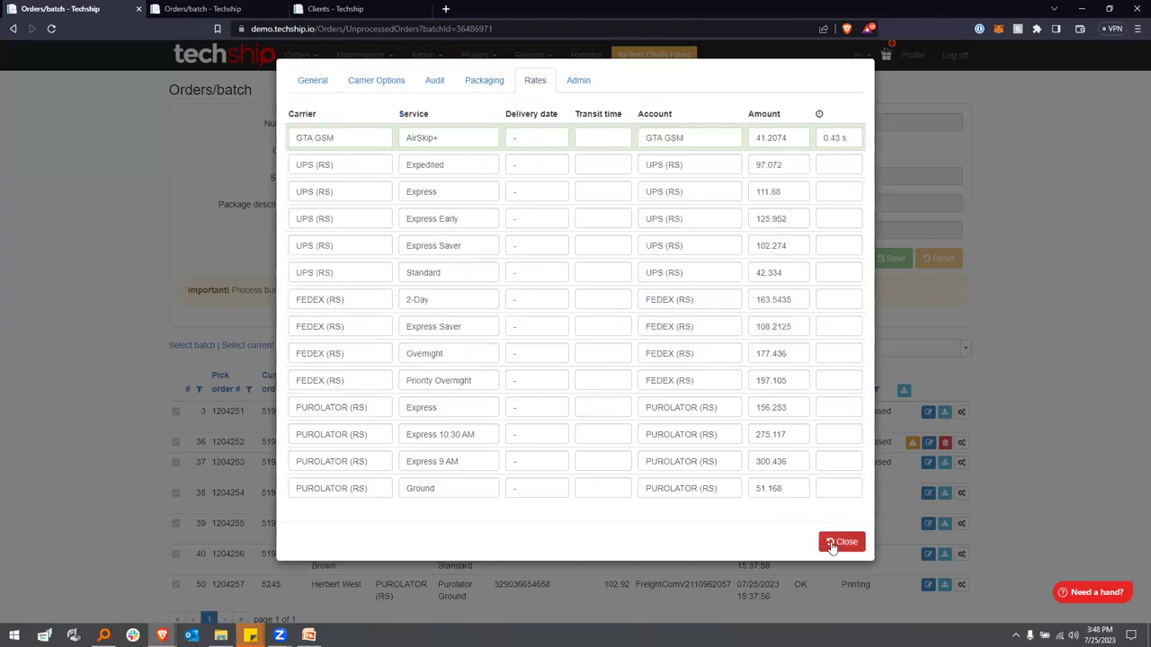
{"action": "left_click_drag", "start_coordinate": [436, 304], "coordinate": [390, 272]}
{"action": "left_click_drag", "start_coordinate": [456, 245], "coordinate": [395, 243]}
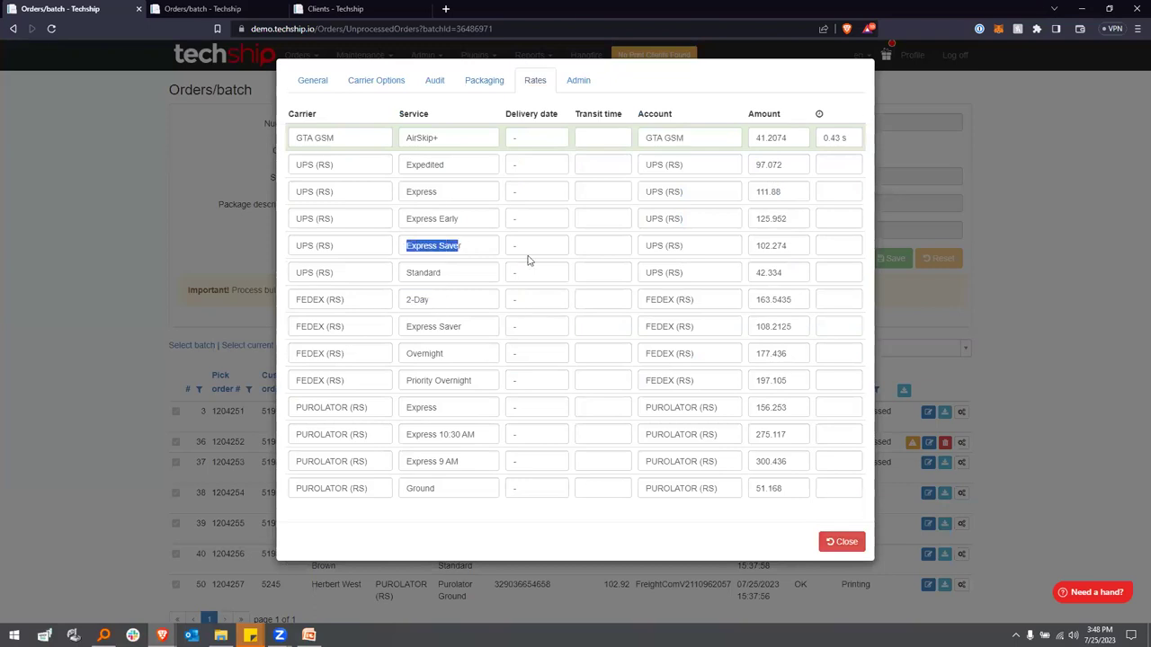
{"action": "left_click", "coordinate": [845, 542]}
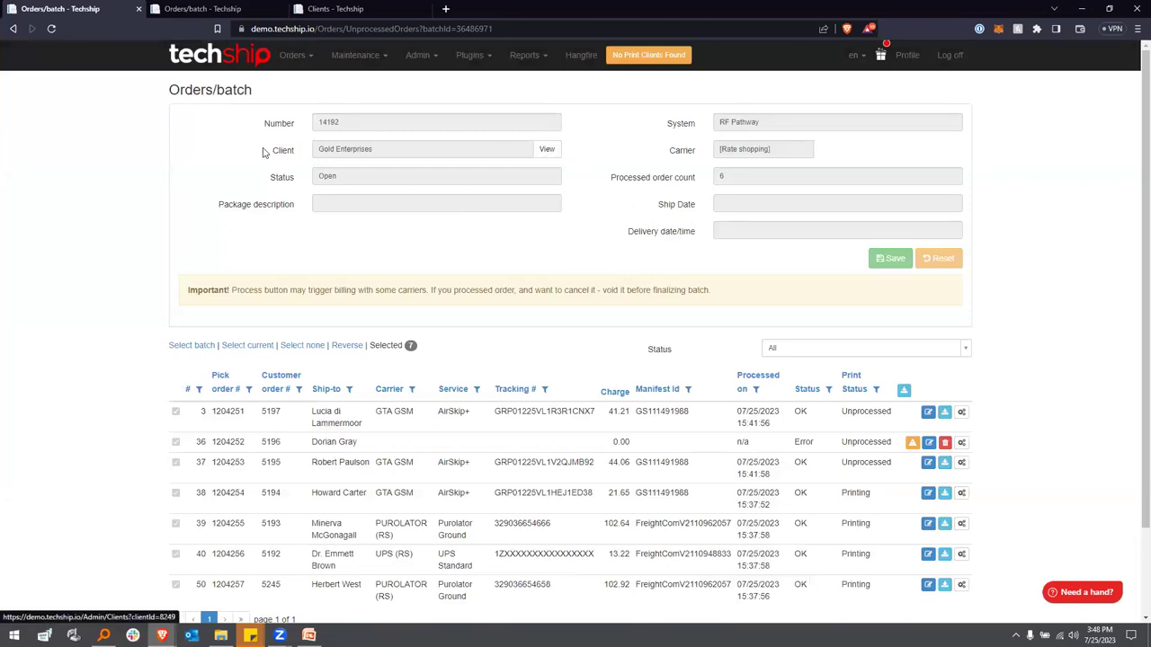
View the Gold Enterprises client from the batch and examine its billing accounts, including USPS (E) (Customer Direct) and PUROLATOR (RS)
{"action": "left_click", "coordinate": [547, 149]}
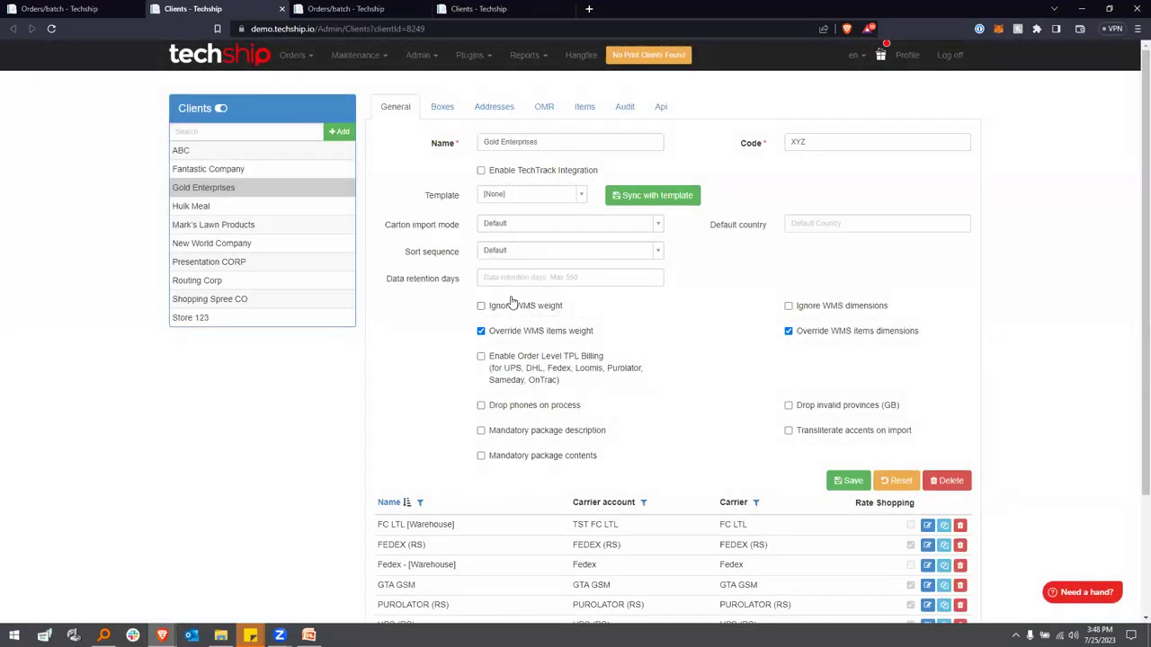
{"action": "scroll", "coordinate": [503, 287], "scroll_direction": "down", "scroll_amount": 3}
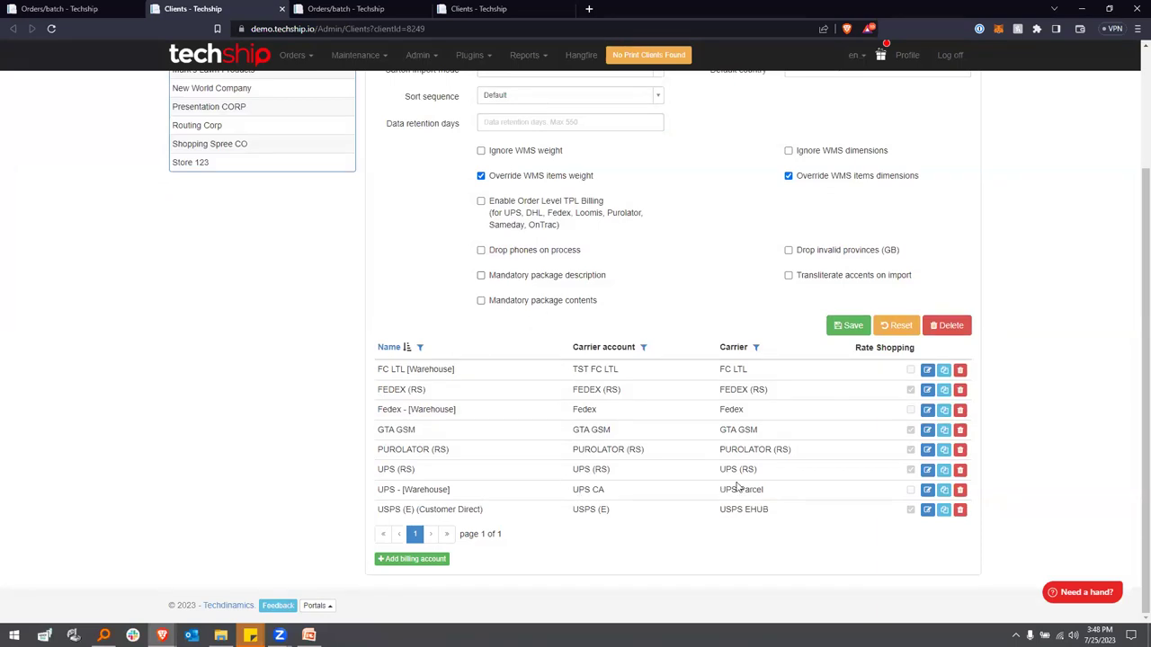
{"action": "left_click_drag", "start_coordinate": [484, 510], "coordinate": [368, 512]}
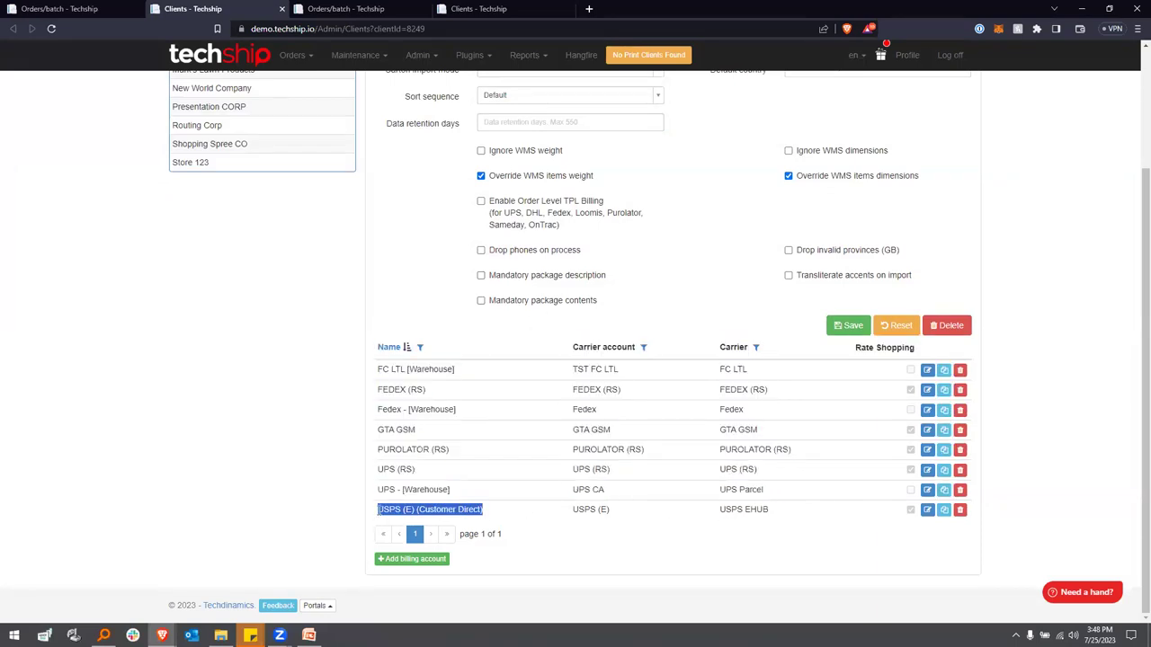
{"action": "left_click", "coordinate": [647, 529]}
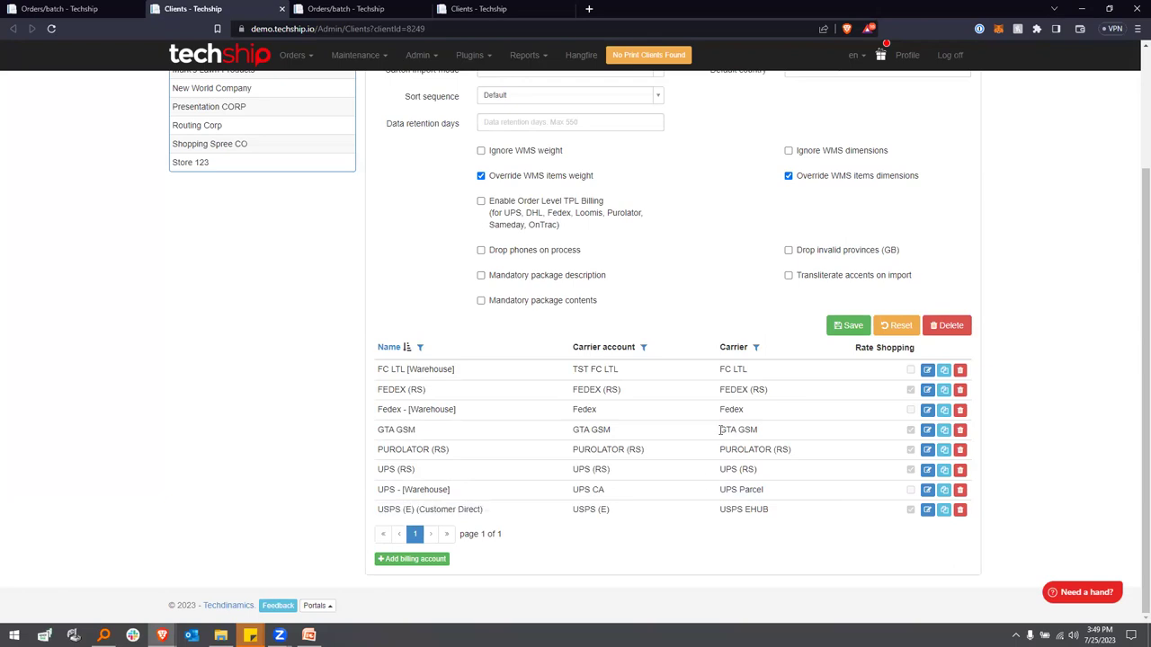
{"action": "left_click_drag", "start_coordinate": [829, 447], "coordinate": [376, 446]}
{"action": "left_click", "coordinate": [812, 427]}
{"action": "scroll", "coordinate": [720, 406], "scroll_direction": "up", "scroll_amount": 2}
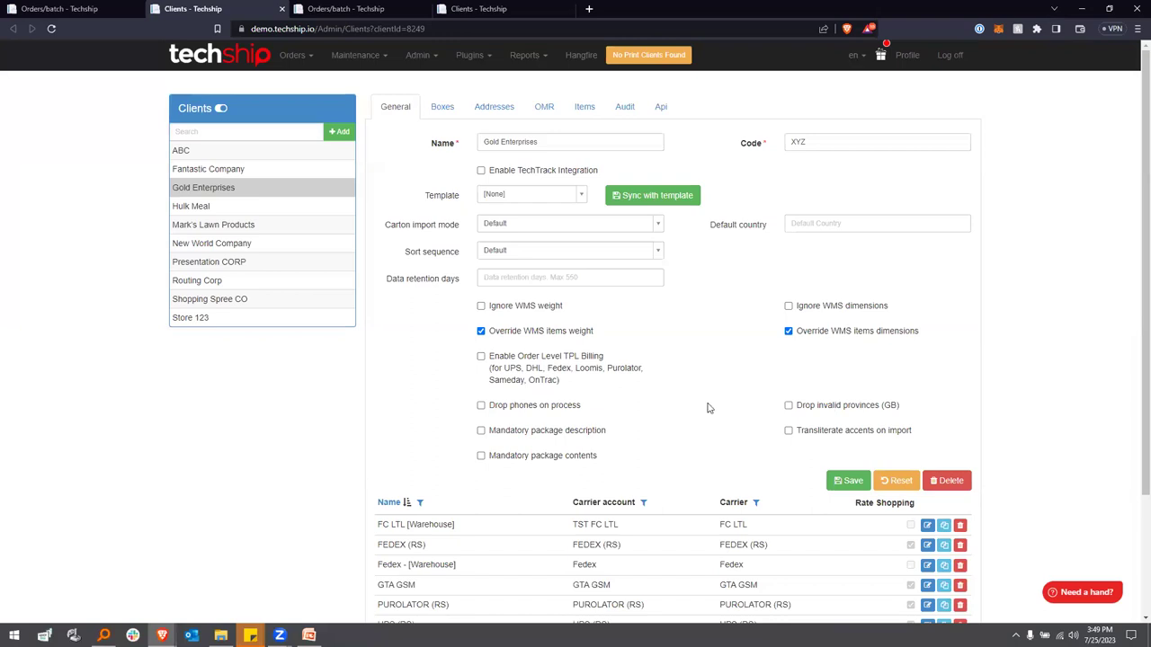
{"action": "scroll", "coordinate": [724, 400], "scroll_direction": "down", "scroll_amount": 1}
{"action": "scroll", "coordinate": [734, 371], "scroll_direction": "up", "scroll_amount": 1}
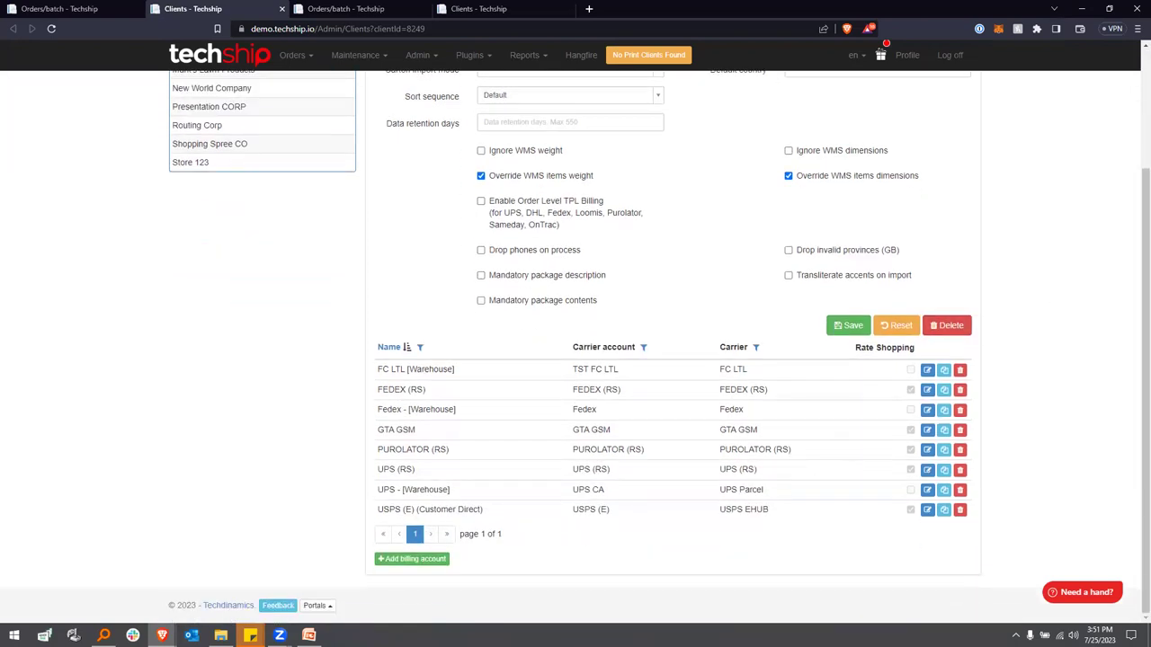
Mark the Rate Shopping checkboxes in the client's billing account list and clear the markings
{"action": "left_click_drag", "start_coordinate": [884, 384], "coordinate": [902, 376]}
{"action": "mouse_move", "coordinate": [882, 432]}
{"action": "left_mouse_down"}
{"action": "mouse_move", "coordinate": [894, 424]}
{"action": "mouse_move", "coordinate": [896, 462]}
{"action": "left_mouse_up"}
{"action": "left_click_drag", "start_coordinate": [883, 511], "coordinate": [897, 501]}
{"action": "key", "text": "Escape"}
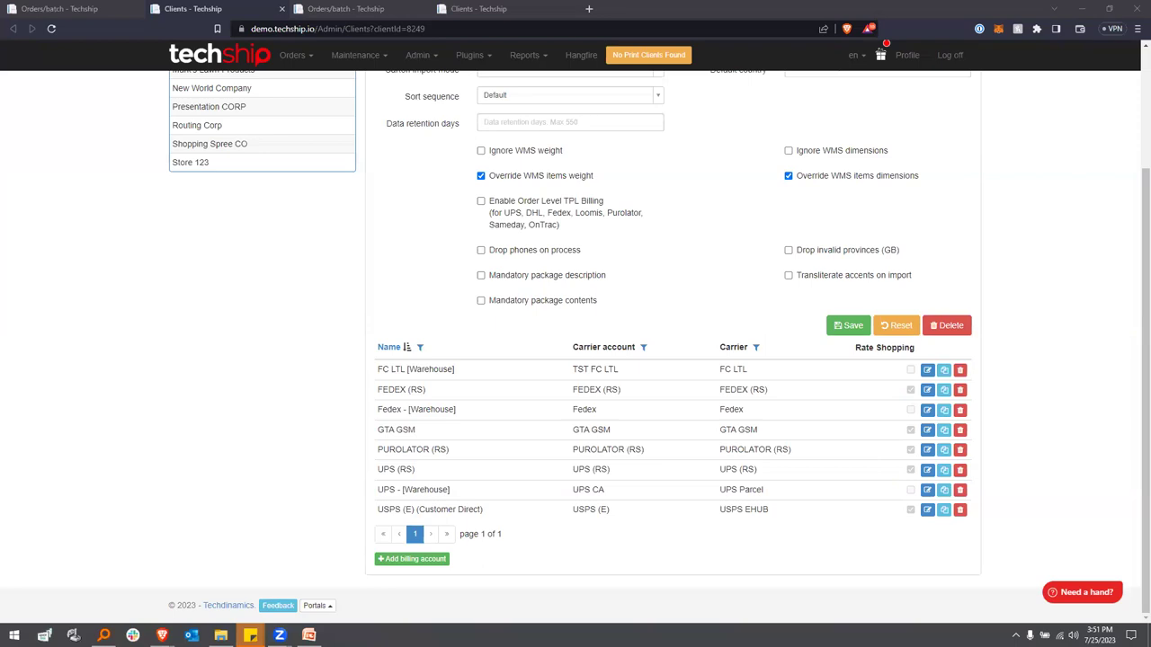
Open the Fedex - [Warehouse] billing account for editing and turn on Enable Rate Shopping
{"action": "left_click", "coordinate": [926, 411]}
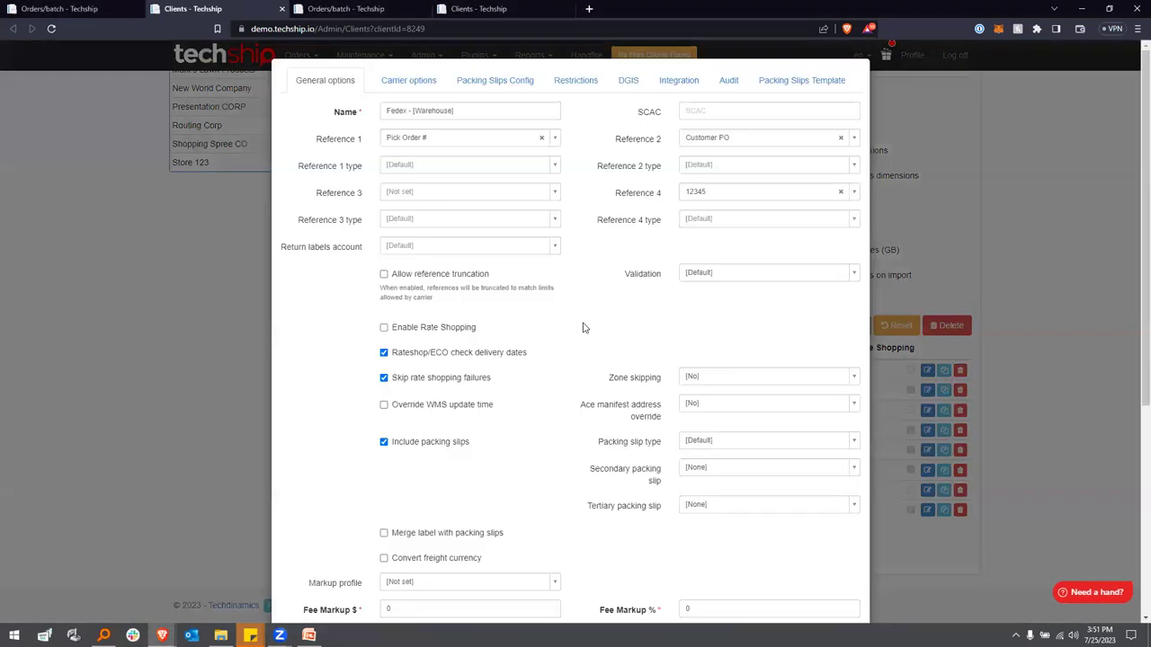
{"action": "left_click_drag", "start_coordinate": [486, 329], "coordinate": [383, 329]}
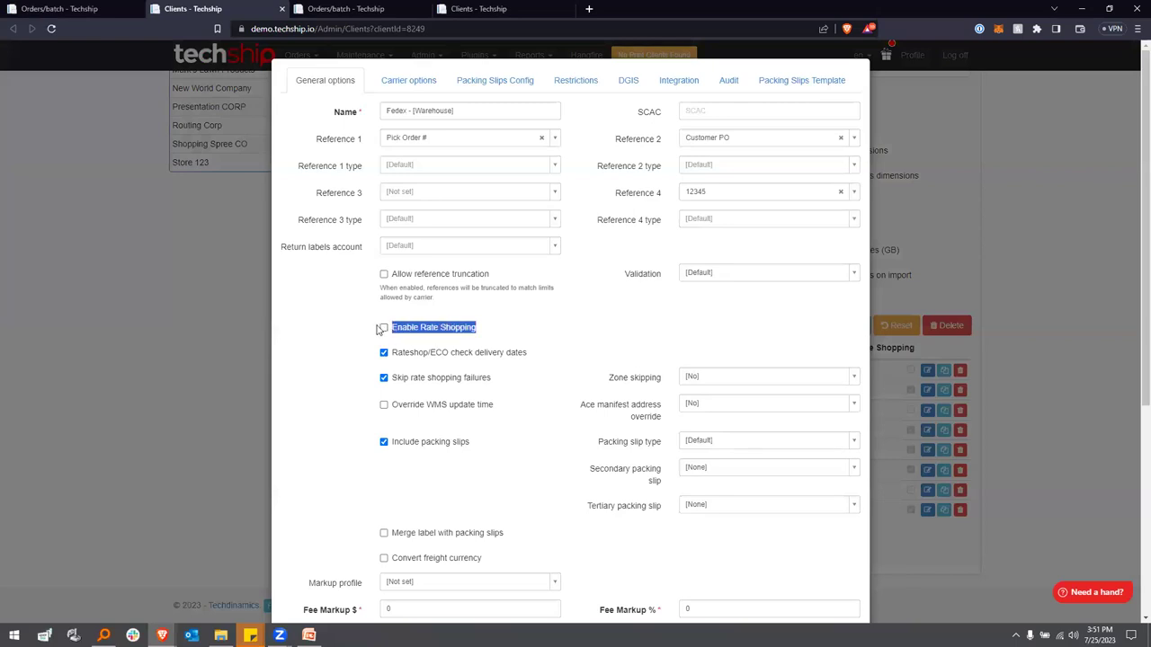
{"action": "left_click", "coordinate": [530, 333]}
{"action": "left_click", "coordinate": [450, 332]}
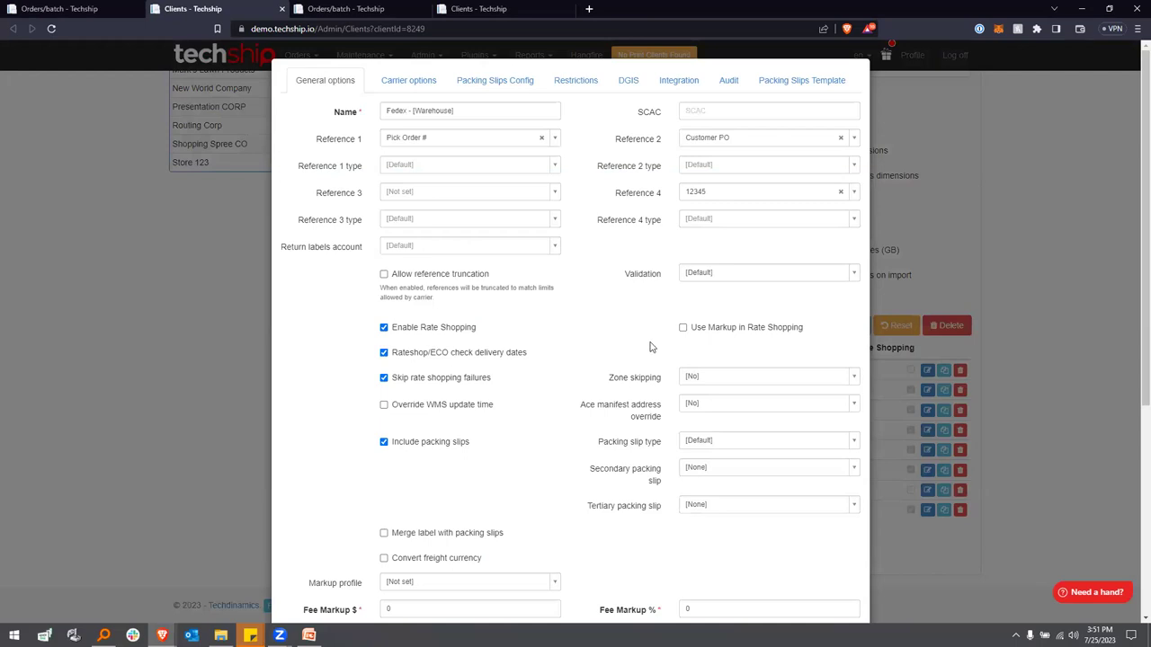
Turn on Use Markup in Rate Shopping for the Fedex - [Warehouse] account, review the Fee Markup % setting, and turn the option off again
{"action": "left_click_drag", "start_coordinate": [820, 326], "coordinate": [681, 328]}
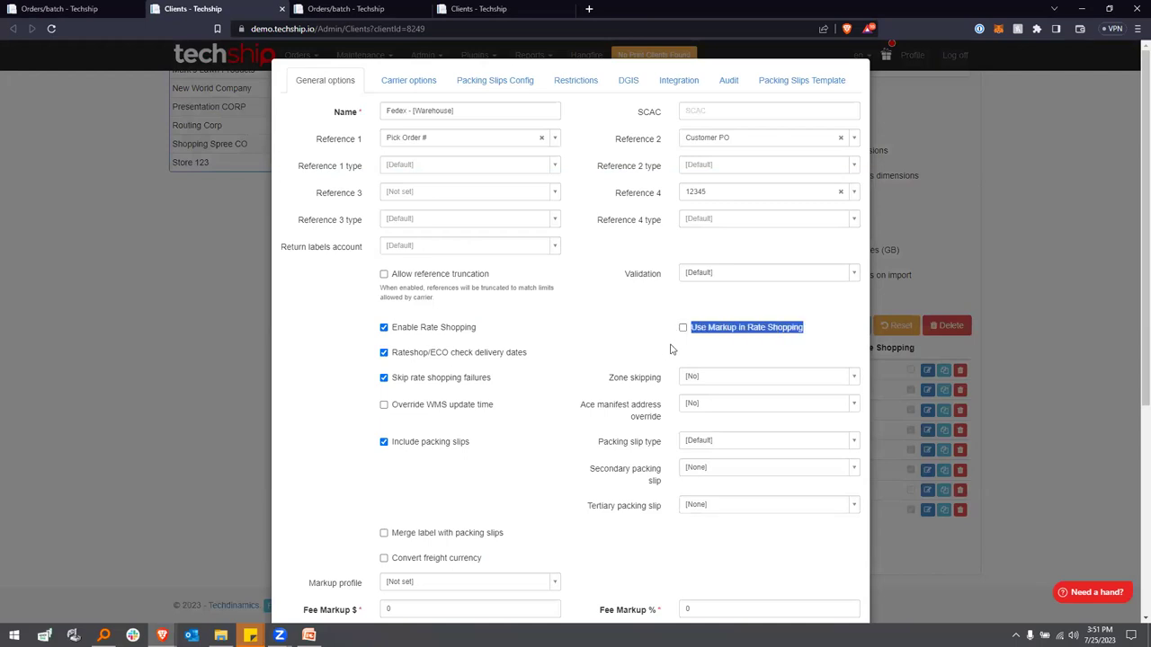
{"action": "left_click", "coordinate": [740, 347]}
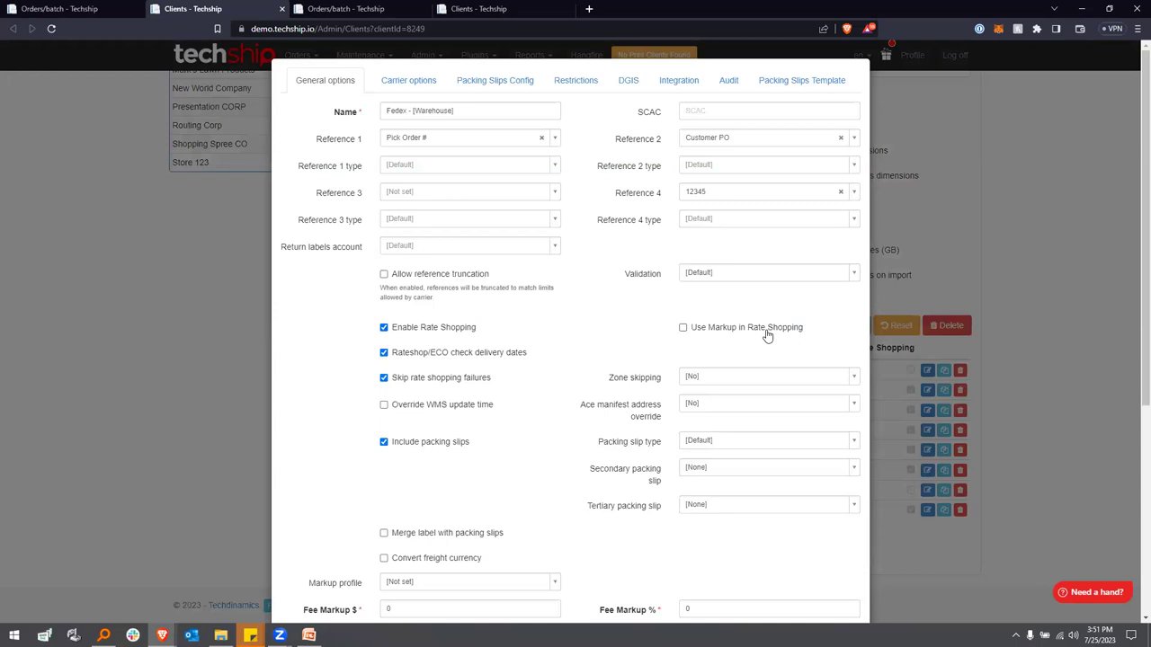
{"action": "left_click", "coordinate": [773, 329]}
{"action": "scroll", "coordinate": [854, 308], "scroll_direction": "down", "scroll_amount": 1}
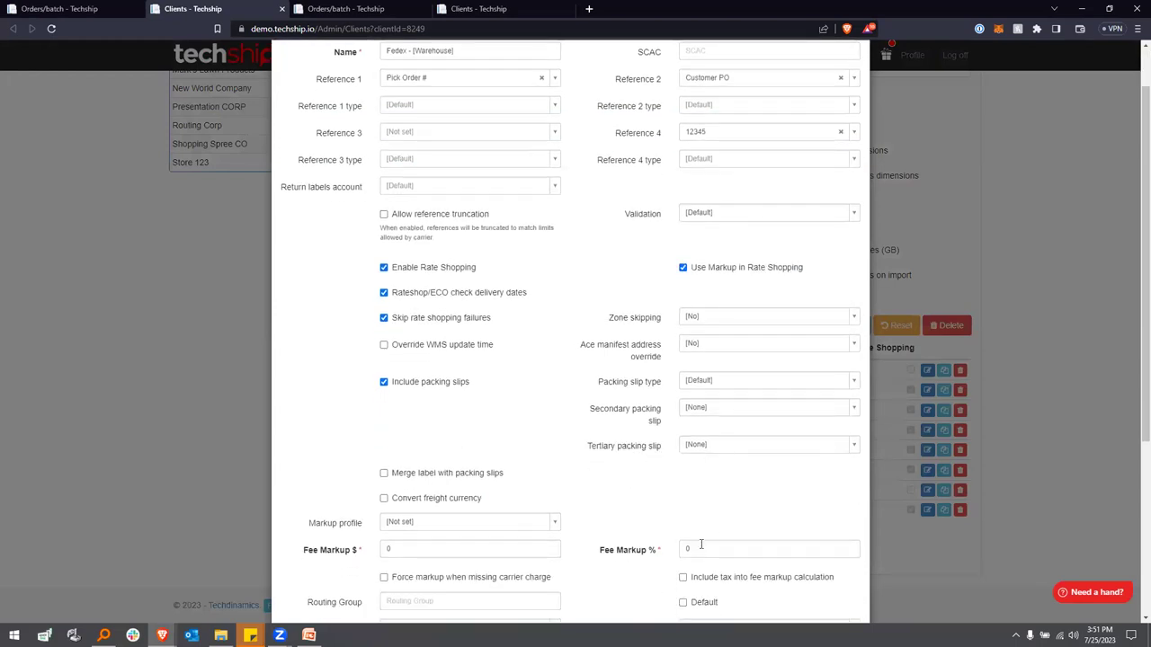
{"action": "left_click_drag", "start_coordinate": [673, 549], "coordinate": [599, 550]}
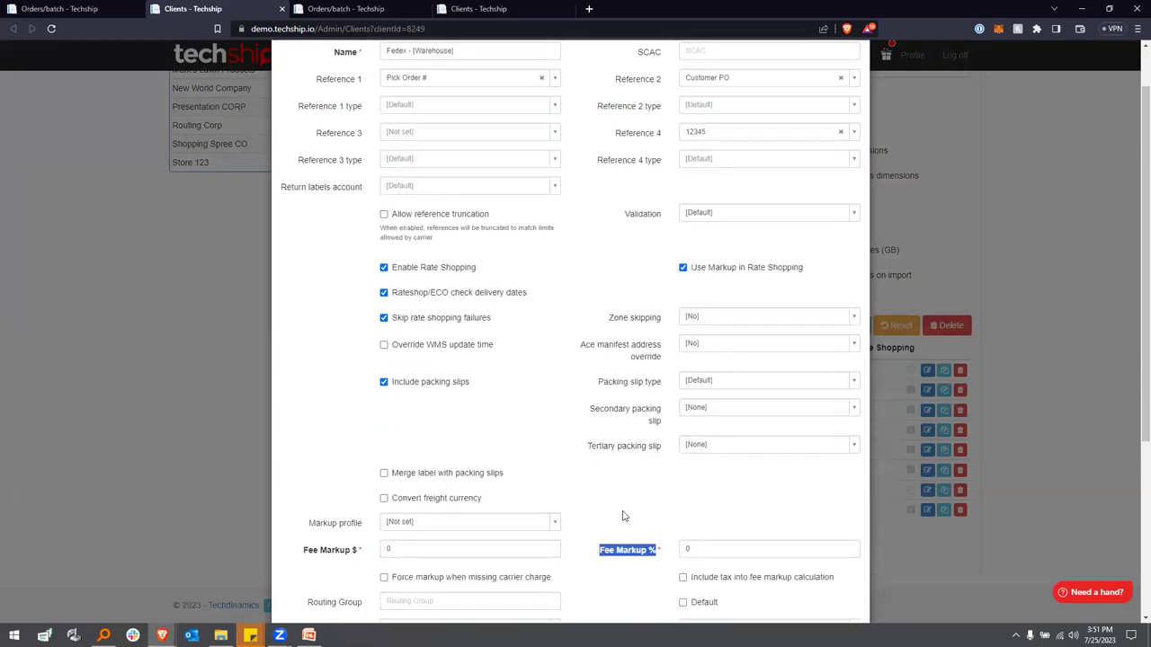
{"action": "left_click", "coordinate": [735, 491]}
{"action": "left_click", "coordinate": [764, 271]}
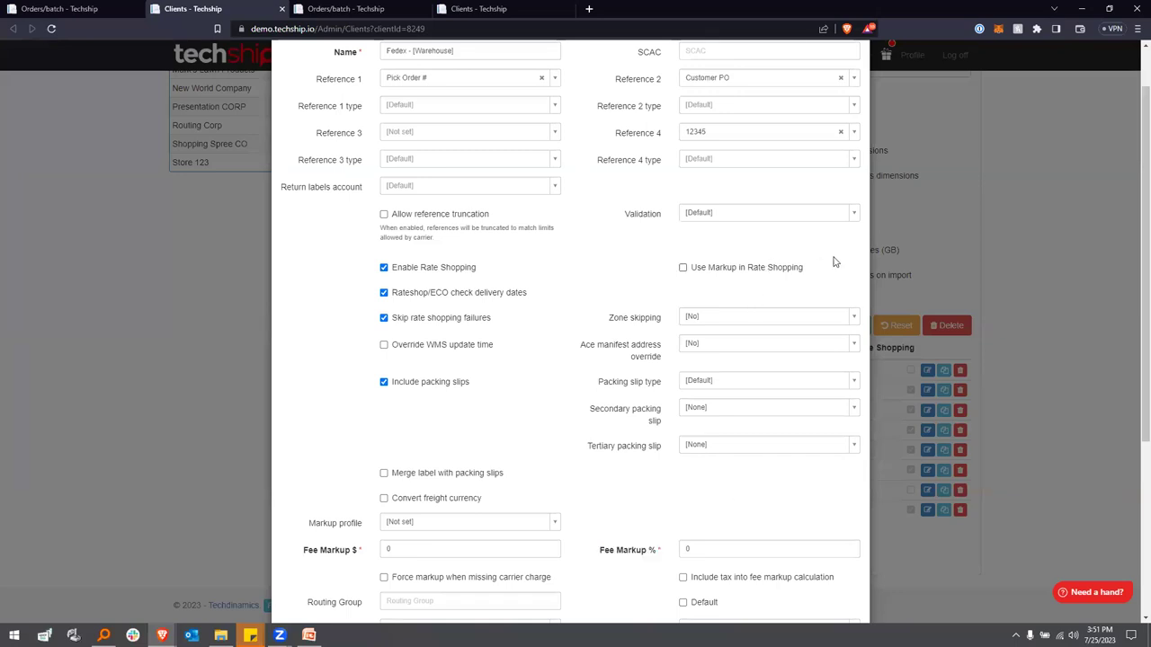
Set the billing account's Fee Markup % to 20 and toggle Use Markup in Rate Shopping on and off
{"action": "left_click_drag", "start_coordinate": [527, 272], "coordinate": [388, 270]}
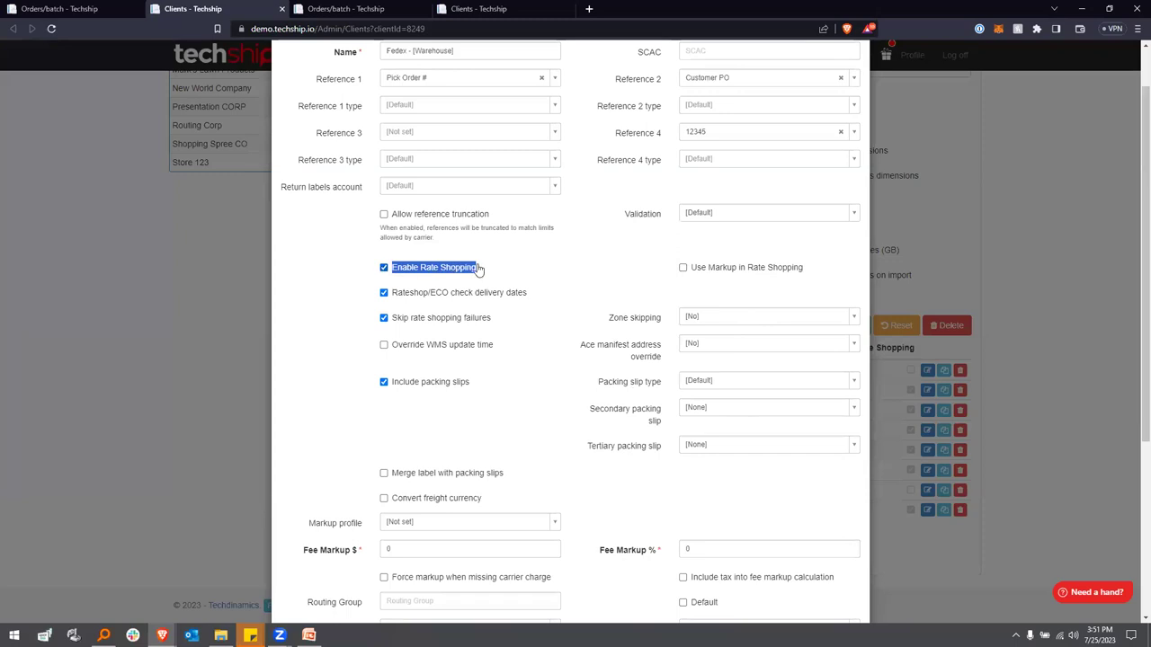
{"action": "left_click", "coordinate": [582, 302]}
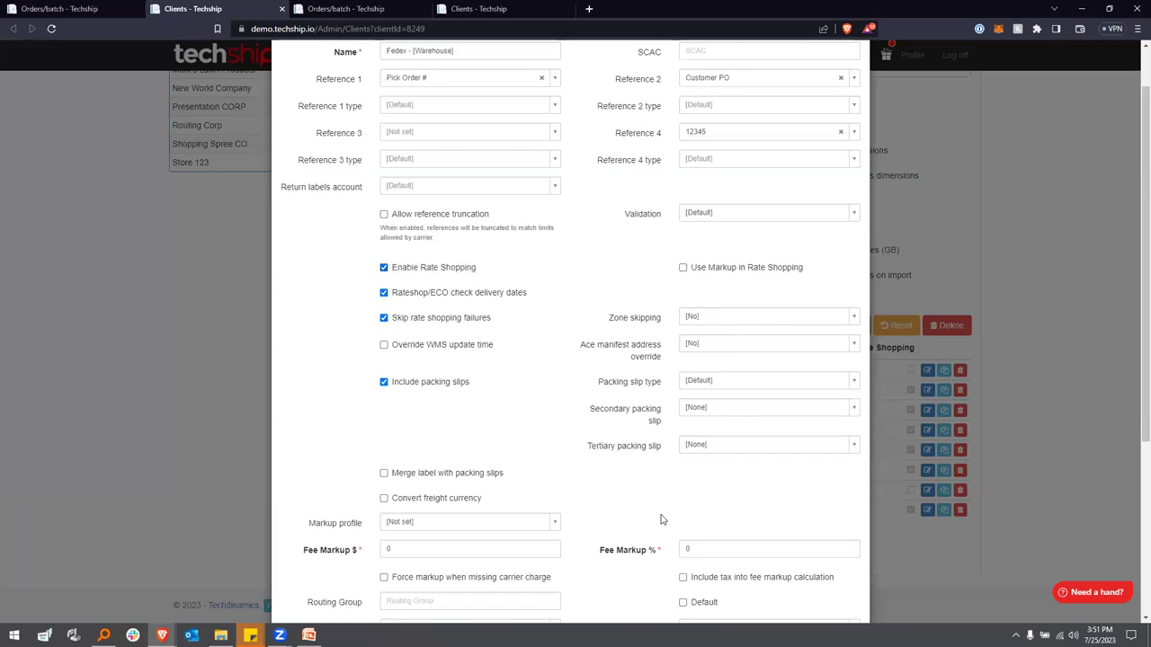
{"action": "left_click_drag", "start_coordinate": [495, 270], "coordinate": [365, 268]}
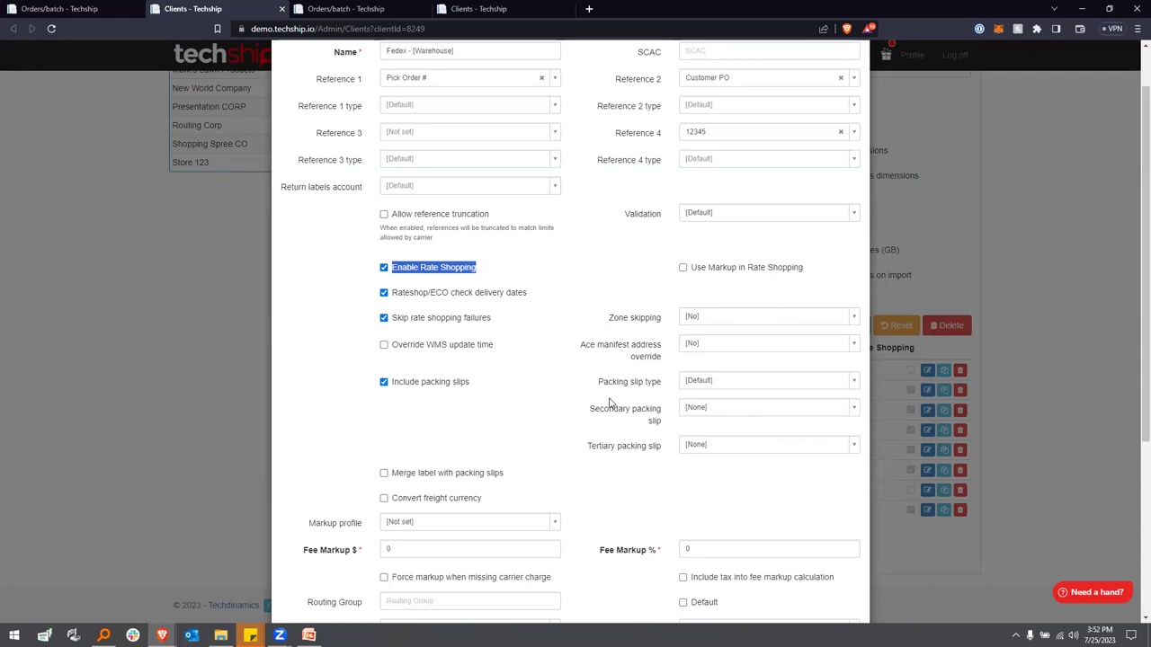
{"action": "left_click", "coordinate": [738, 551]}
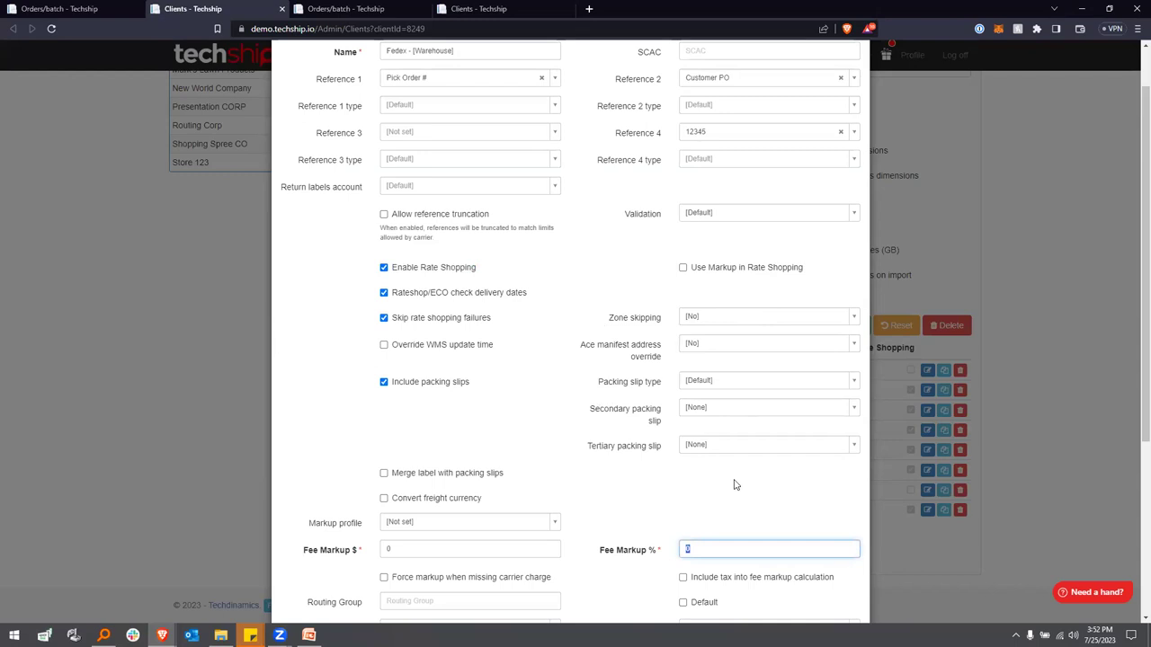
{"action": "type", "text": "20"}
{"action": "left_click", "coordinate": [810, 261]}
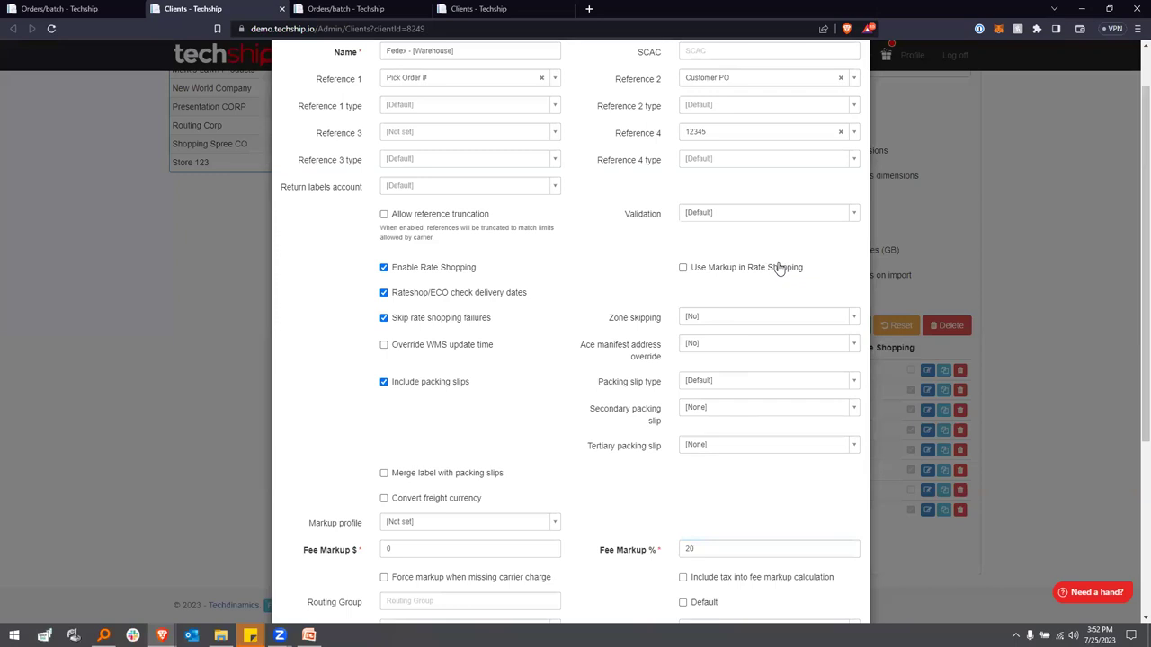
{"action": "left_click", "coordinate": [782, 270]}
{"action": "left_click", "coordinate": [735, 271]}
Set the billing account's Fee Markup $ to 1 and review both markup fields with the Use Markup in Rate Shopping option
{"action": "double_click", "coordinate": [698, 547]}
{"action": "left_click", "coordinate": [466, 545]}
{"action": "left_click", "coordinate": [687, 519]}
{"action": "left_click", "coordinate": [593, 549]}
{"action": "left_click", "coordinate": [675, 511]}
{"action": "left_click", "coordinate": [519, 550]}
{"action": "type", "text": "1"}
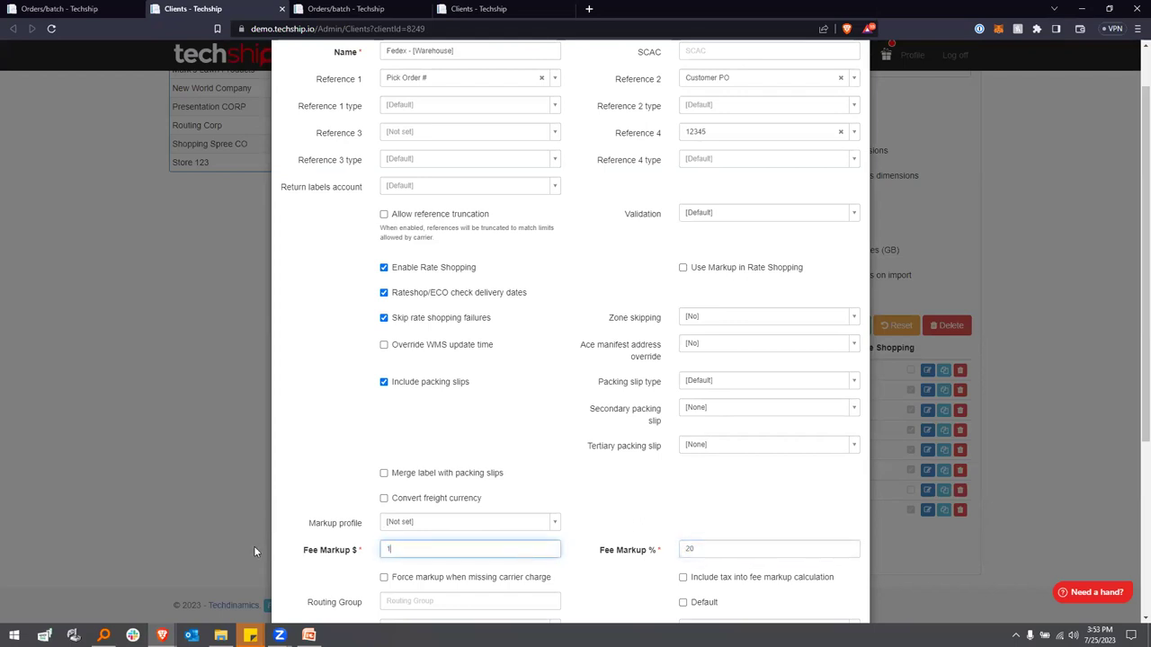
{"action": "left_click", "coordinate": [652, 494]}
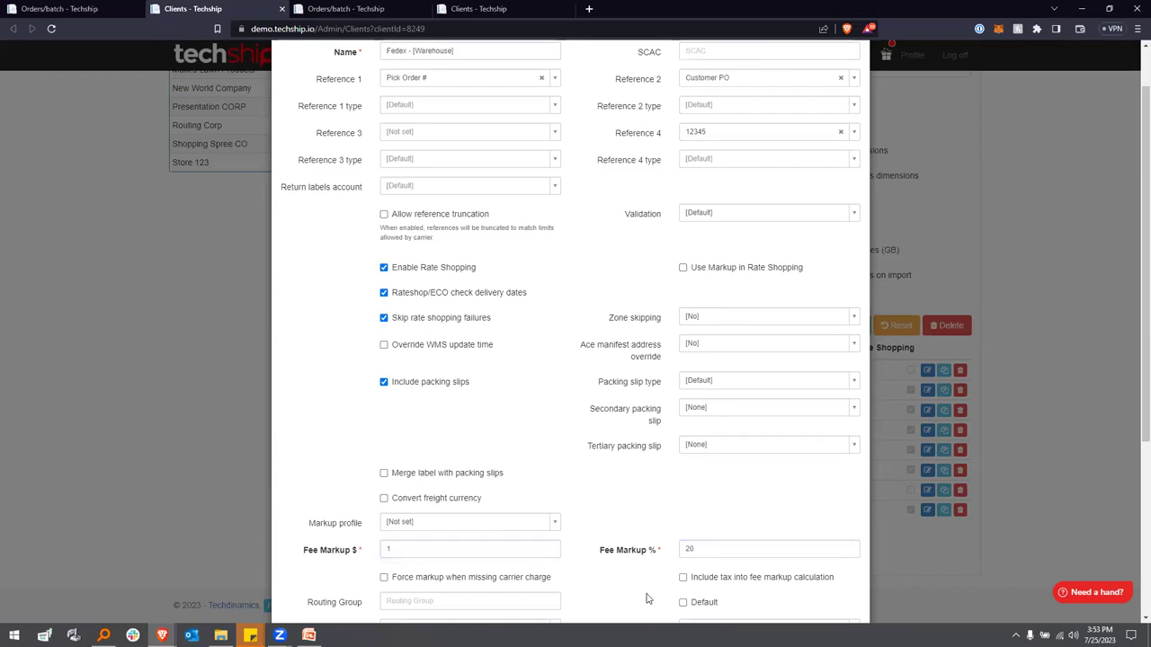
{"action": "left_click_drag", "start_coordinate": [662, 555], "coordinate": [590, 560]}
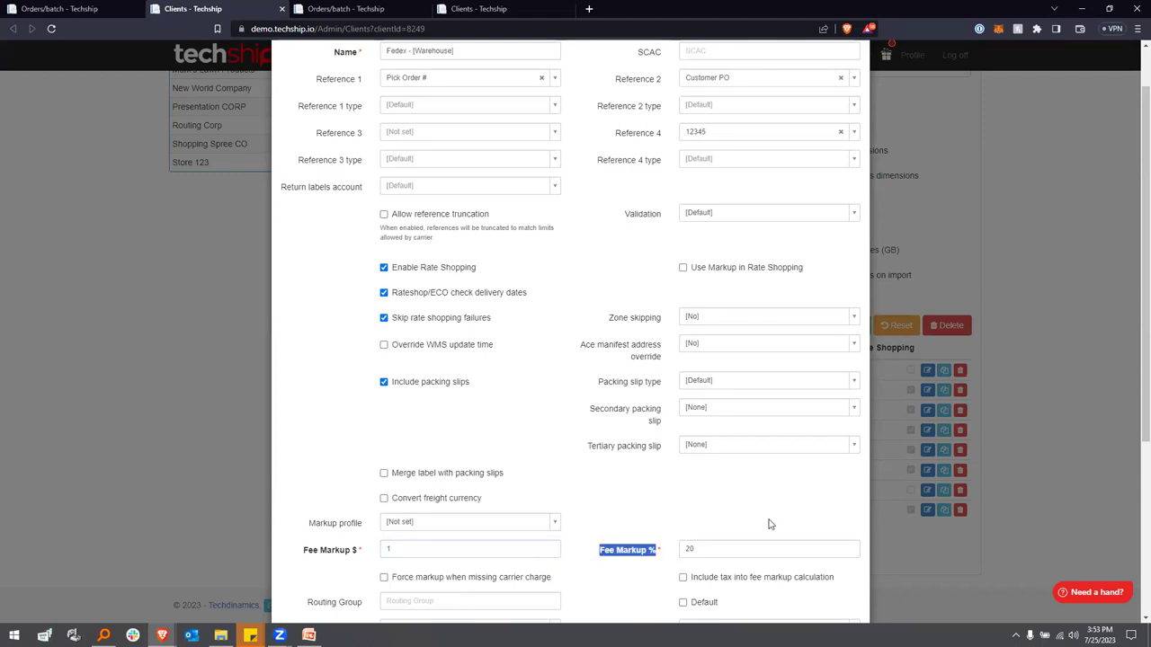
{"action": "left_click_drag", "start_coordinate": [363, 550], "coordinate": [299, 555]}
{"action": "left_click", "coordinate": [660, 511]}
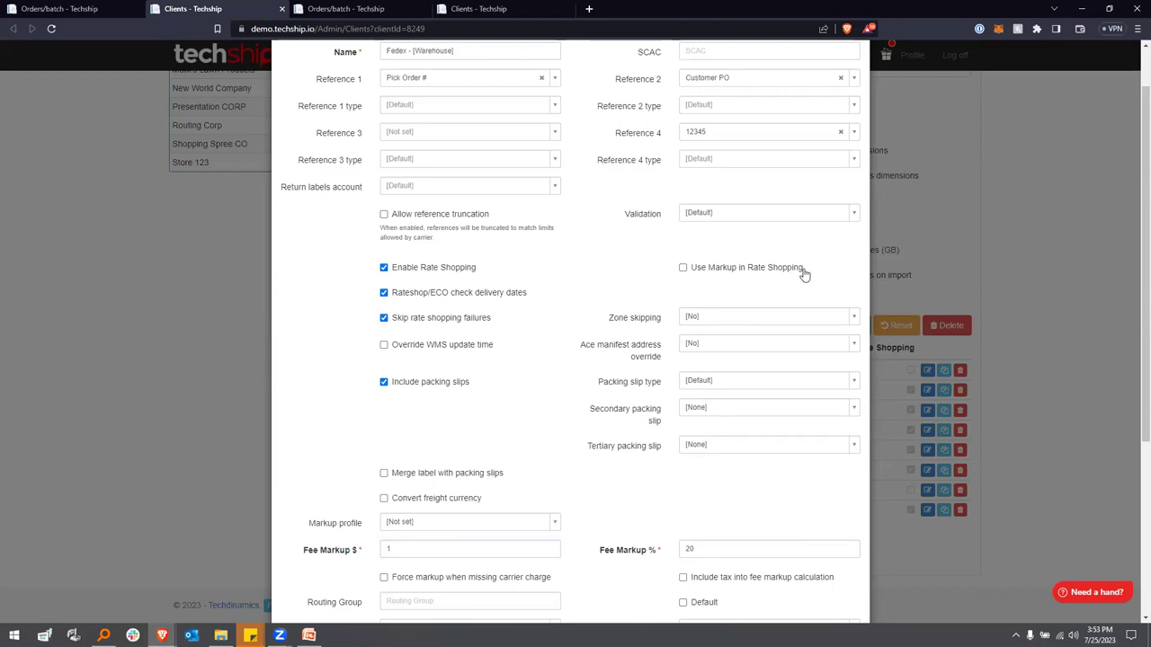
{"action": "left_click_drag", "start_coordinate": [801, 267], "coordinate": [673, 270]}
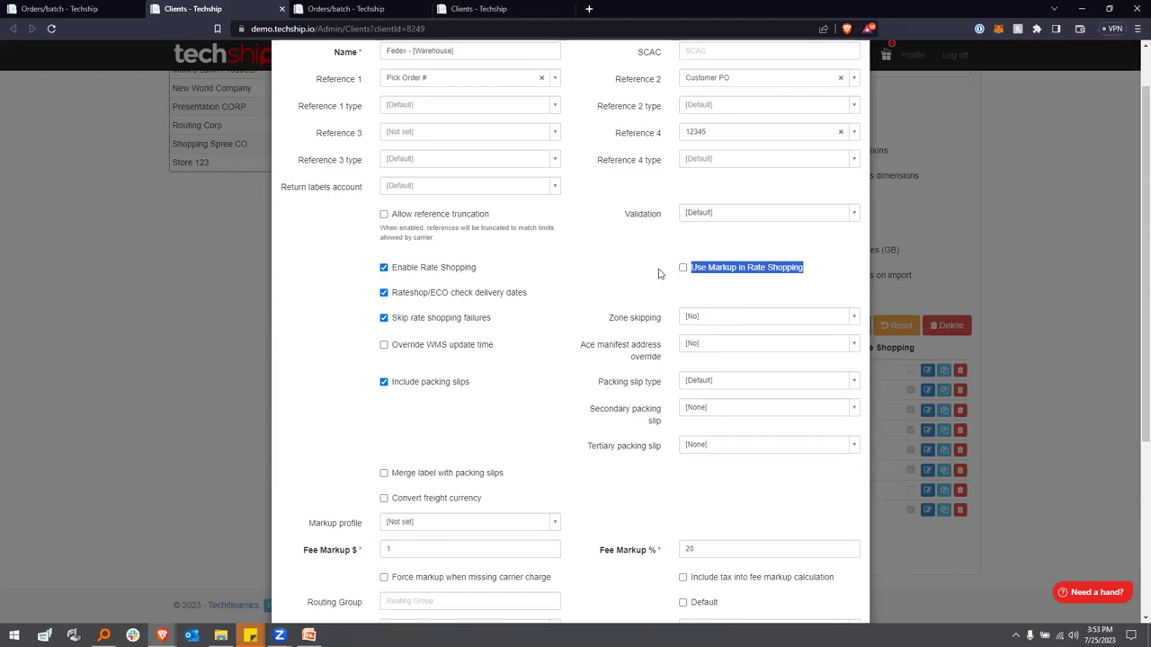
{"action": "left_click", "coordinate": [662, 288]}
Clear the billing account's Fee Markup % value
{"action": "scroll", "coordinate": [679, 327], "scroll_direction": "down", "scroll_amount": 1}
{"action": "left_click_drag", "start_coordinate": [707, 488], "coordinate": [650, 419]}
{"action": "key", "text": "BackSpace"}
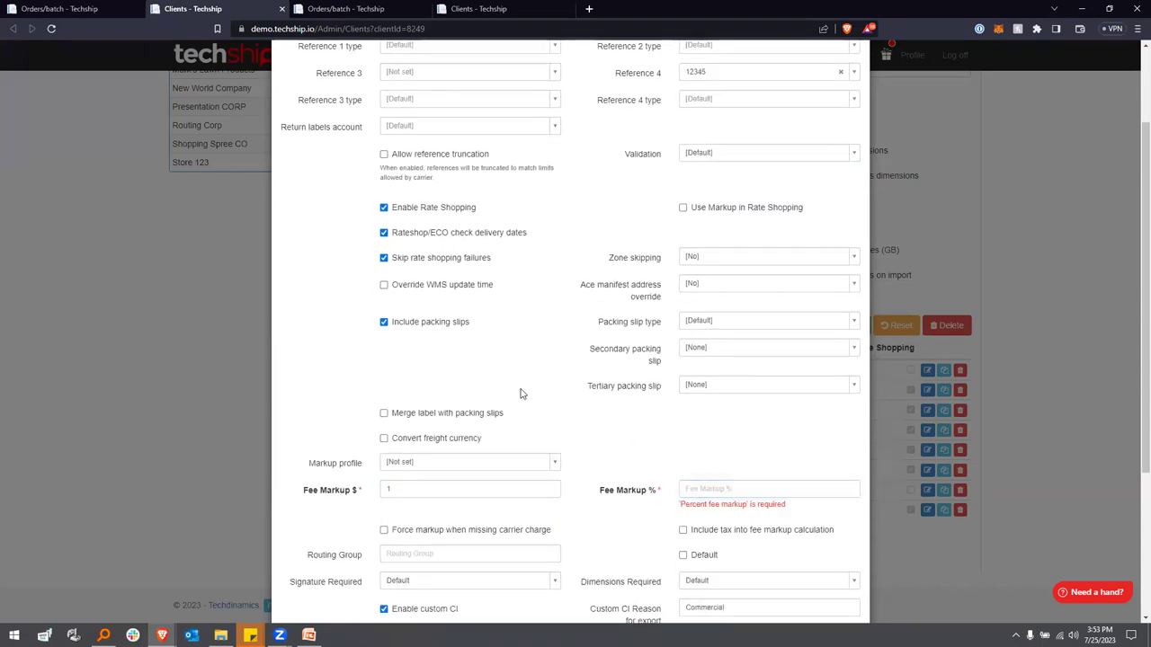
View the Fedex - [Warehouse] account's service restrictions and discard the billing account changes
{"action": "scroll", "coordinate": [476, 259], "scroll_direction": "up", "scroll_amount": 2}
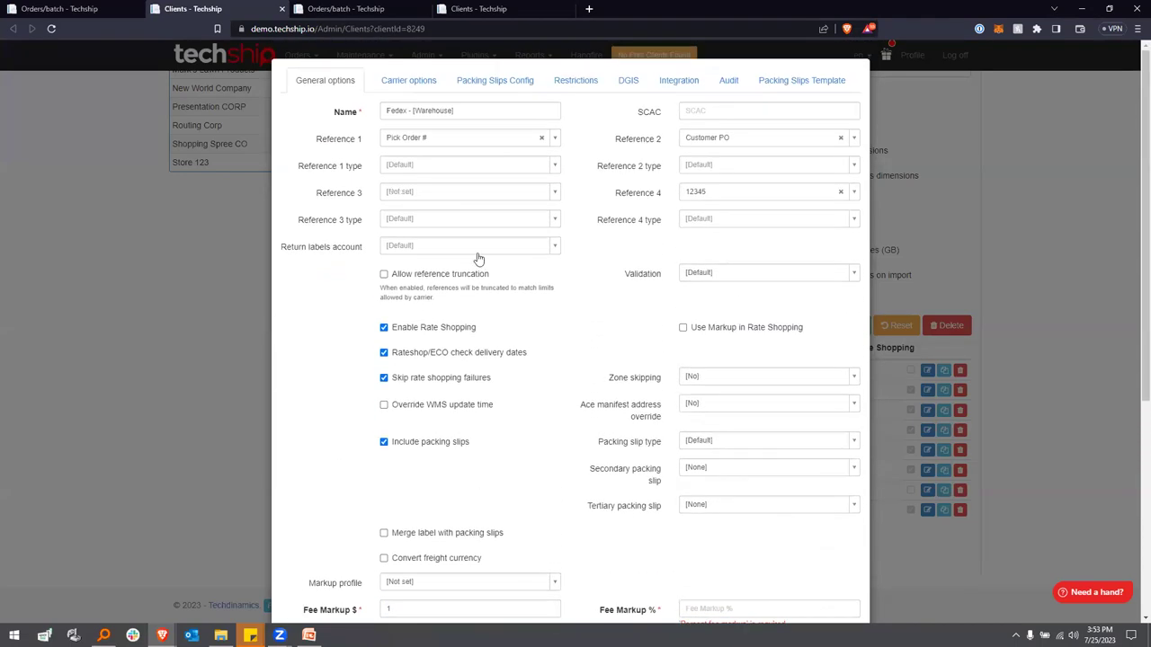
{"action": "left_click", "coordinate": [576, 80]}
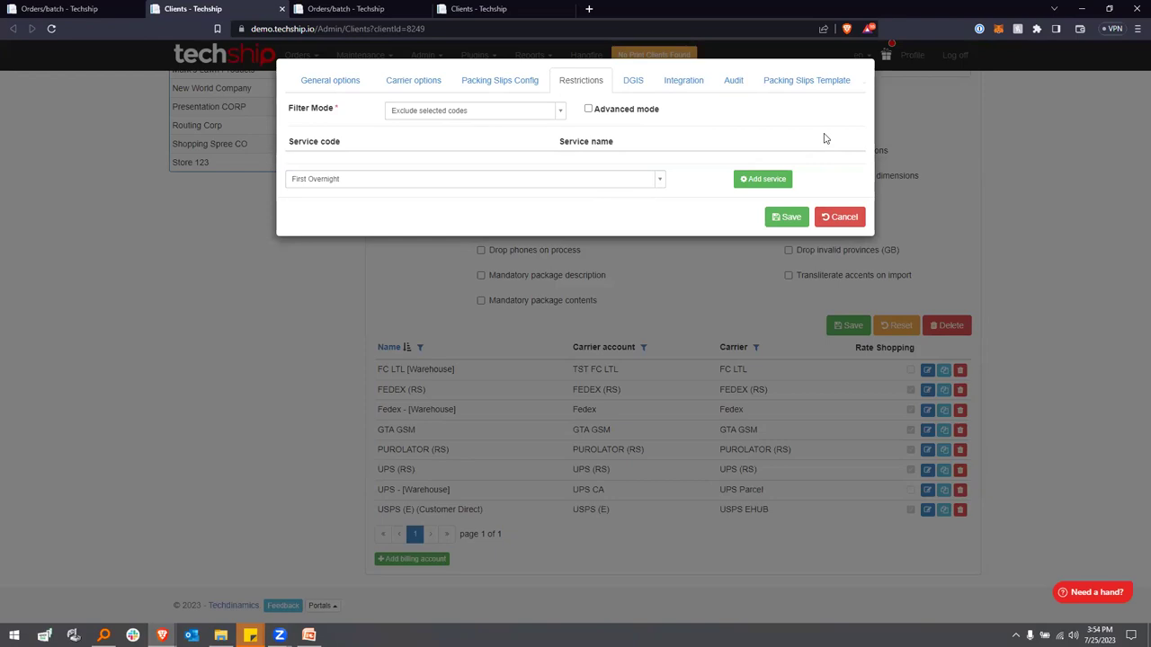
{"action": "left_click", "coordinate": [831, 221]}
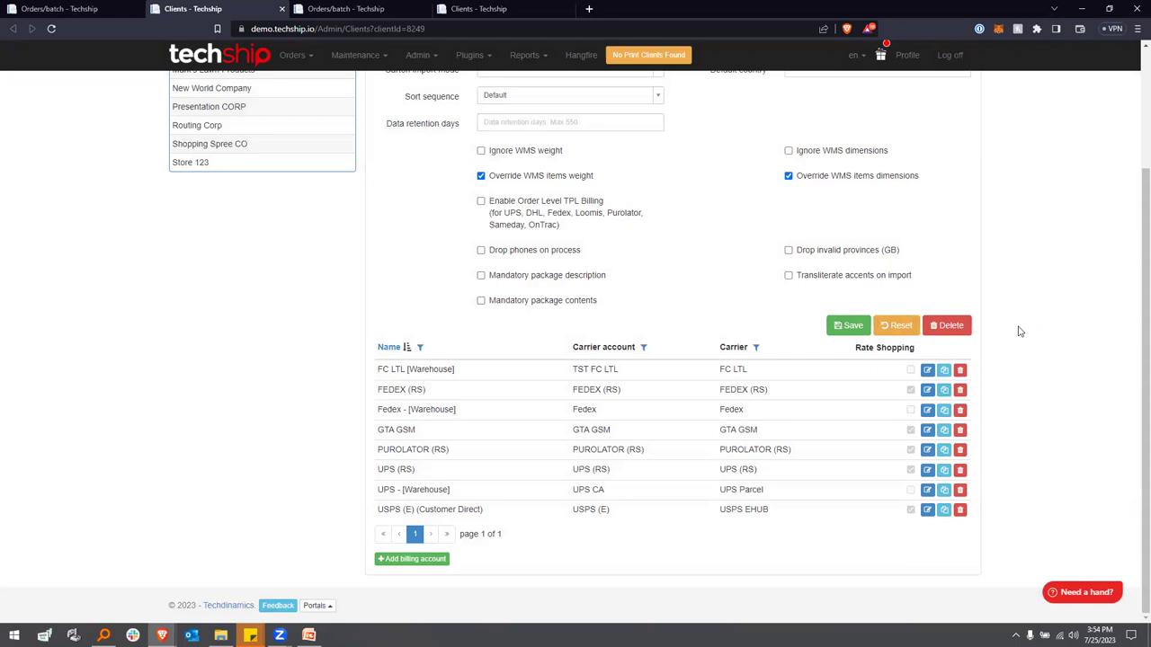
{"action": "scroll", "coordinate": [998, 312], "scroll_direction": "up", "scroll_amount": 3}
{"action": "scroll", "coordinate": [998, 311], "scroll_direction": "down", "scroll_amount": 2}
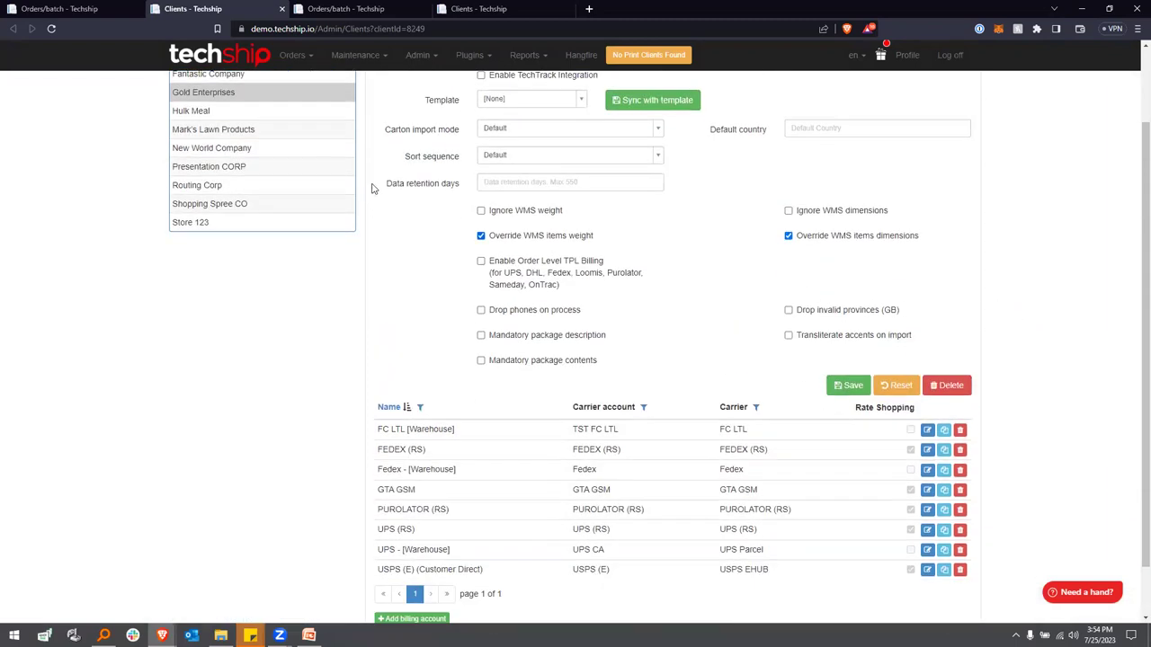
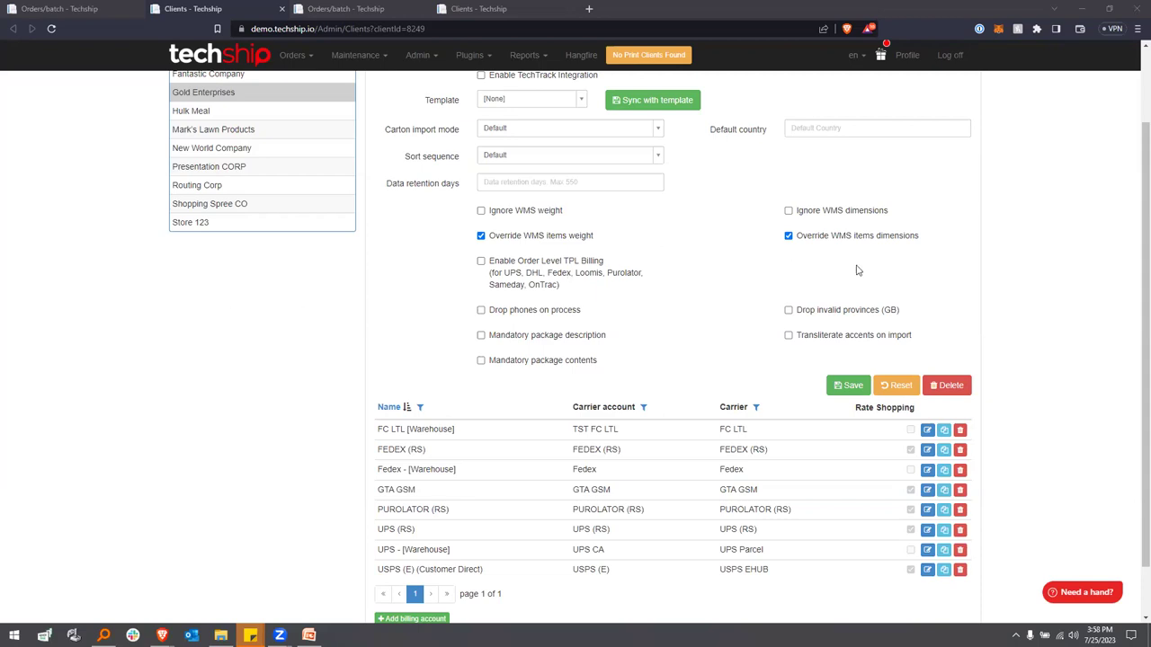
Switch to the test.techship.io batch, place its browser tab last, and open the Good Buy client from the clients list
{"action": "left_click", "coordinate": [455, 8]}
{"action": "left_click", "coordinate": [367, 5]}
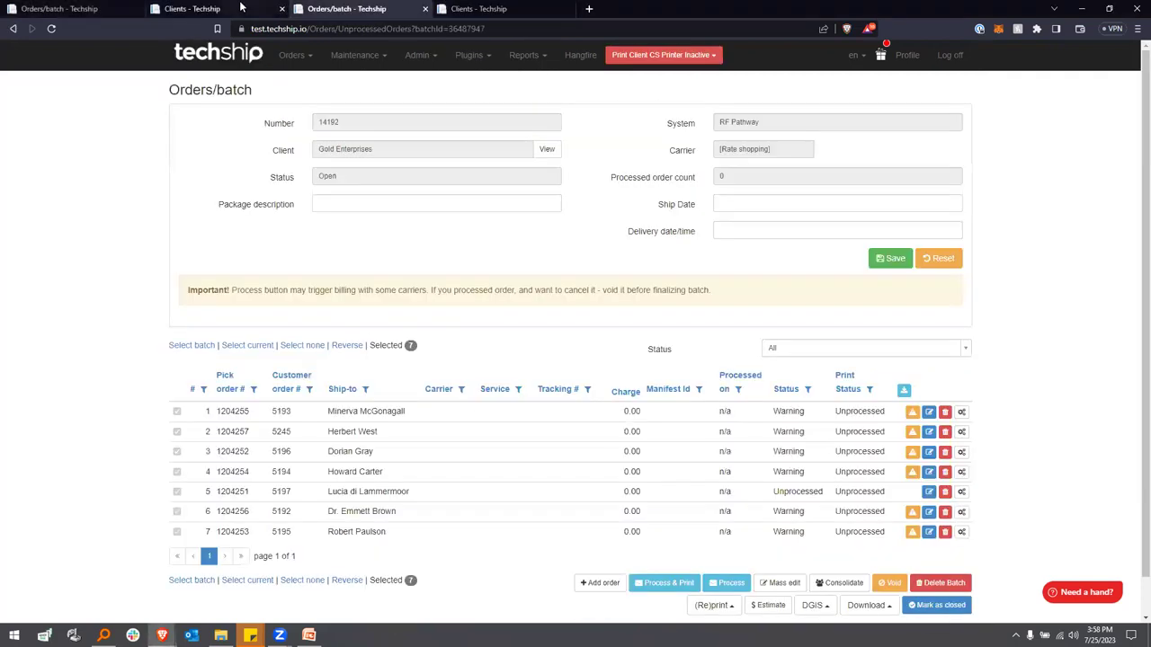
{"action": "left_click_drag", "start_coordinate": [367, 5], "coordinate": [508, 8]}
{"action": "left_click", "coordinate": [356, 56]}
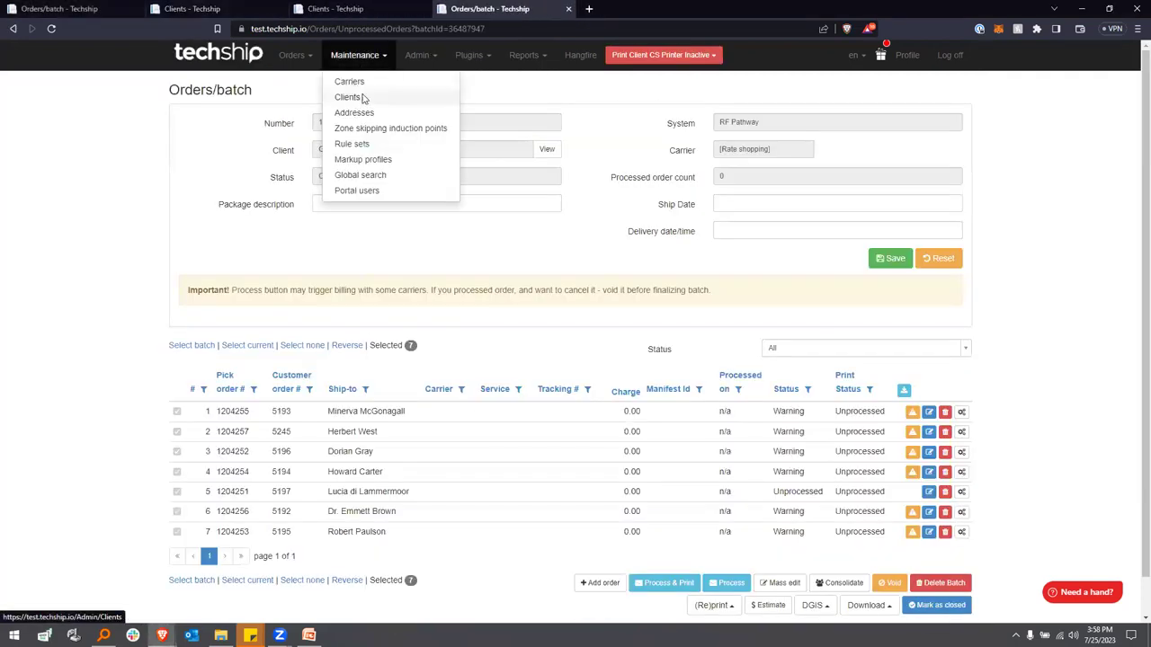
{"action": "left_click", "coordinate": [367, 97]}
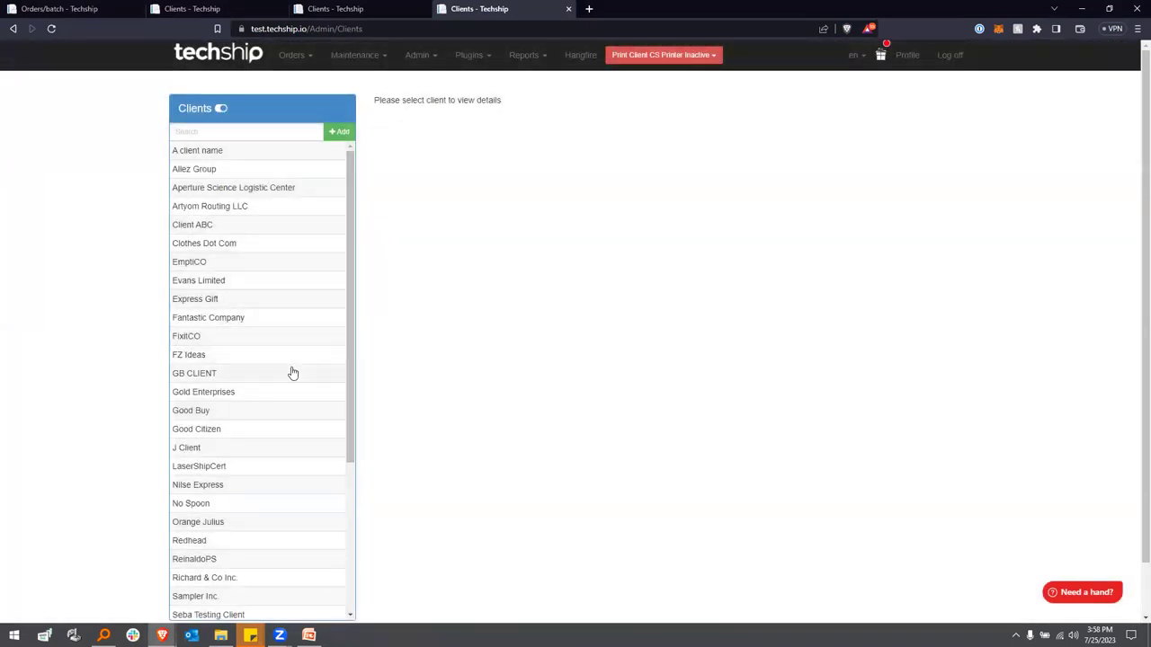
{"action": "left_click", "coordinate": [289, 411]}
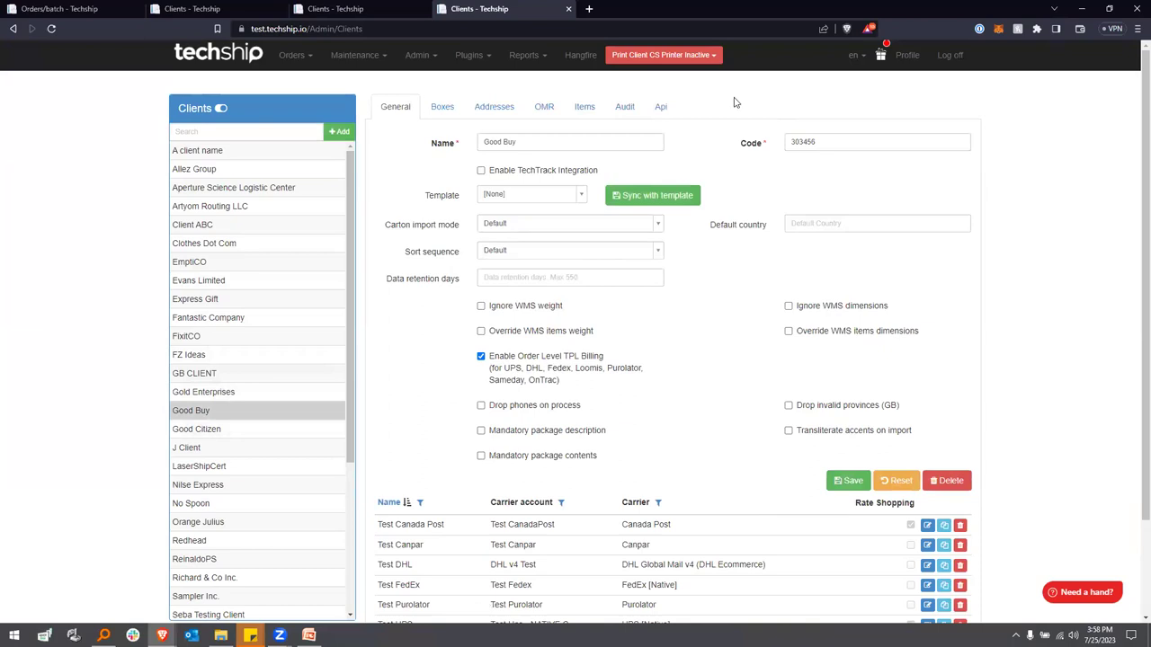
Start a new OMR rule for Good Buy and add the condition SKU Description all like *Chocolate*
{"action": "left_click", "coordinate": [550, 111]}
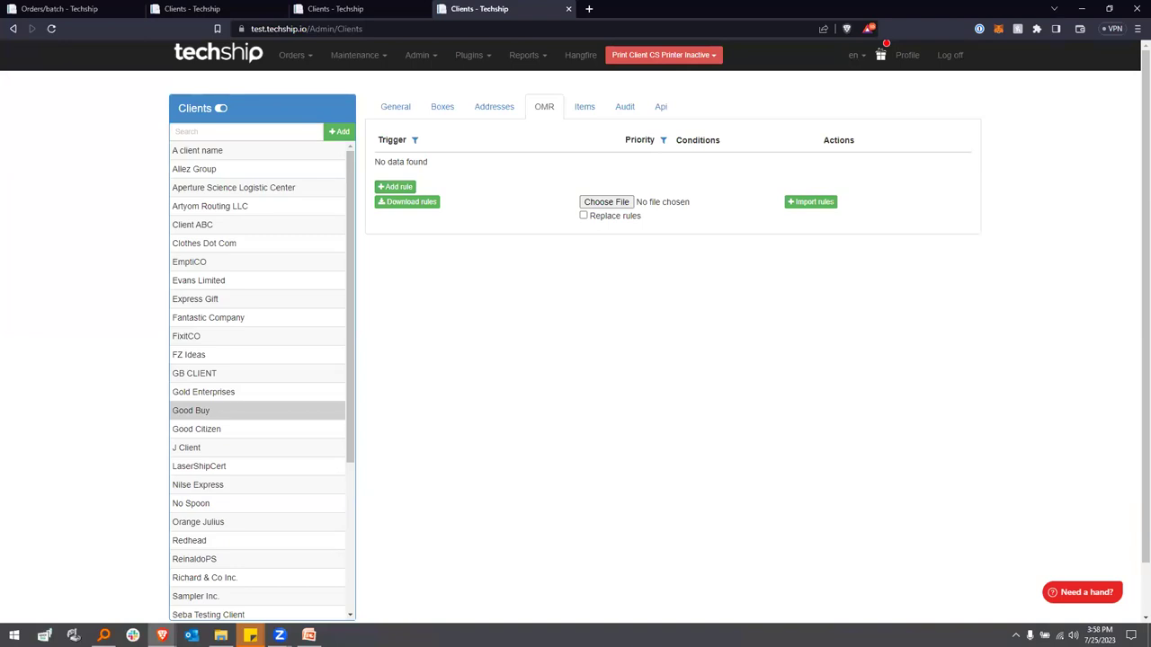
{"action": "left_click", "coordinate": [386, 187]}
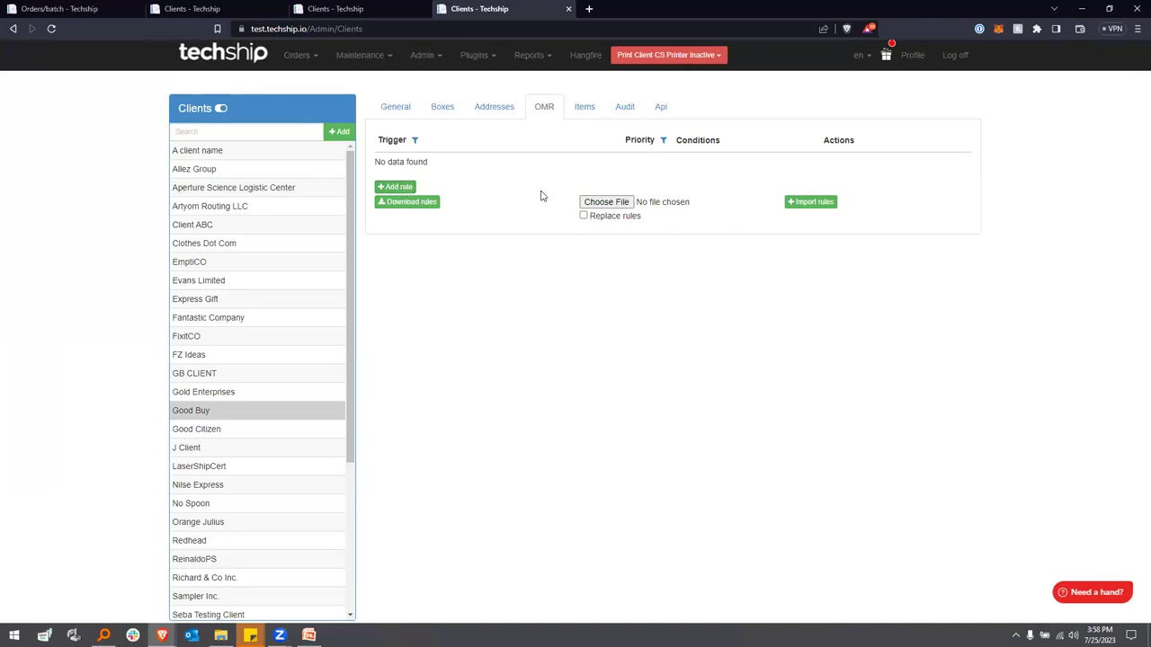
{"action": "left_click", "coordinate": [465, 220]}
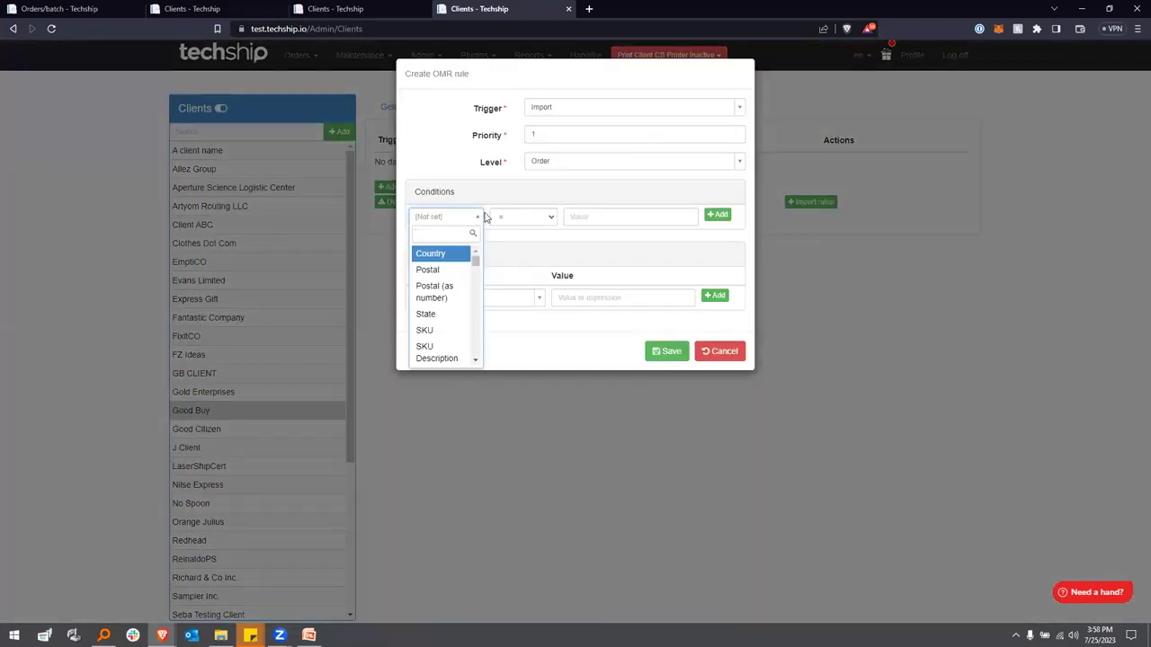
{"action": "scroll", "coordinate": [447, 333], "scroll_direction": "down", "scroll_amount": 1}
{"action": "scroll", "coordinate": [446, 351], "scroll_direction": "up", "scroll_amount": 1}
{"action": "left_click", "coordinate": [440, 352]}
{"action": "left_click", "coordinate": [575, 220]}
{"action": "left_click", "coordinate": [575, 277]}
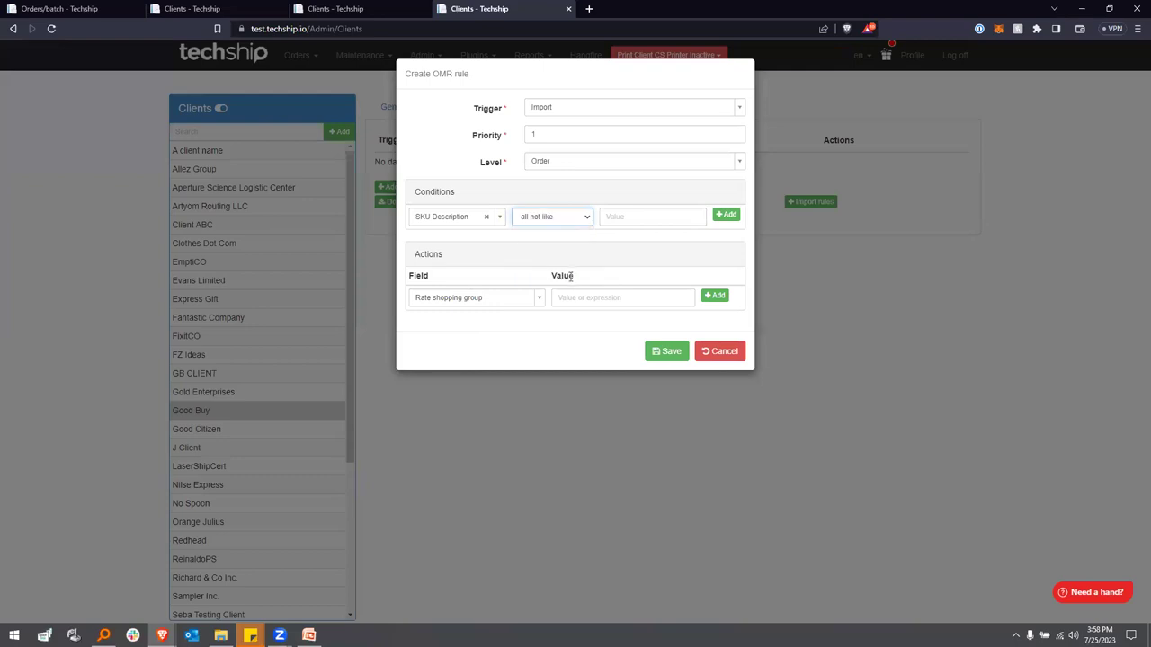
{"action": "left_click", "coordinate": [580, 218]}
{"action": "left_click", "coordinate": [575, 267]}
{"action": "left_click", "coordinate": [667, 216]}
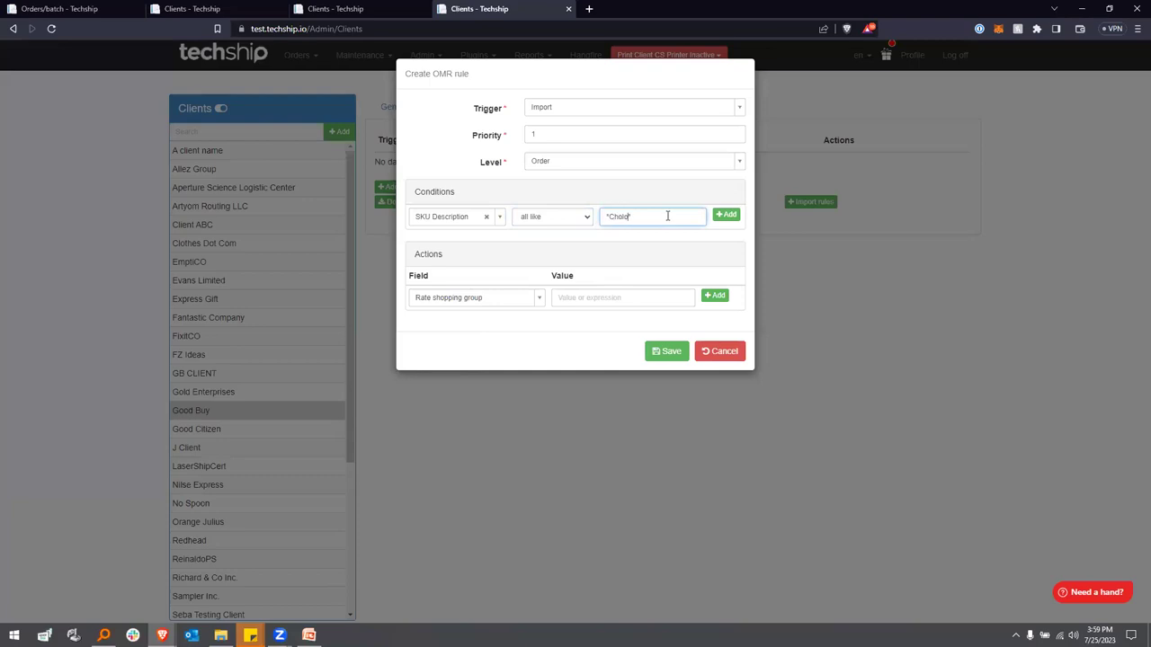
{"action": "left_click", "coordinate": [727, 215]}
Replace the rule's condition with SKU Description at least one like *Chocolate*
{"action": "left_click", "coordinate": [566, 235]}
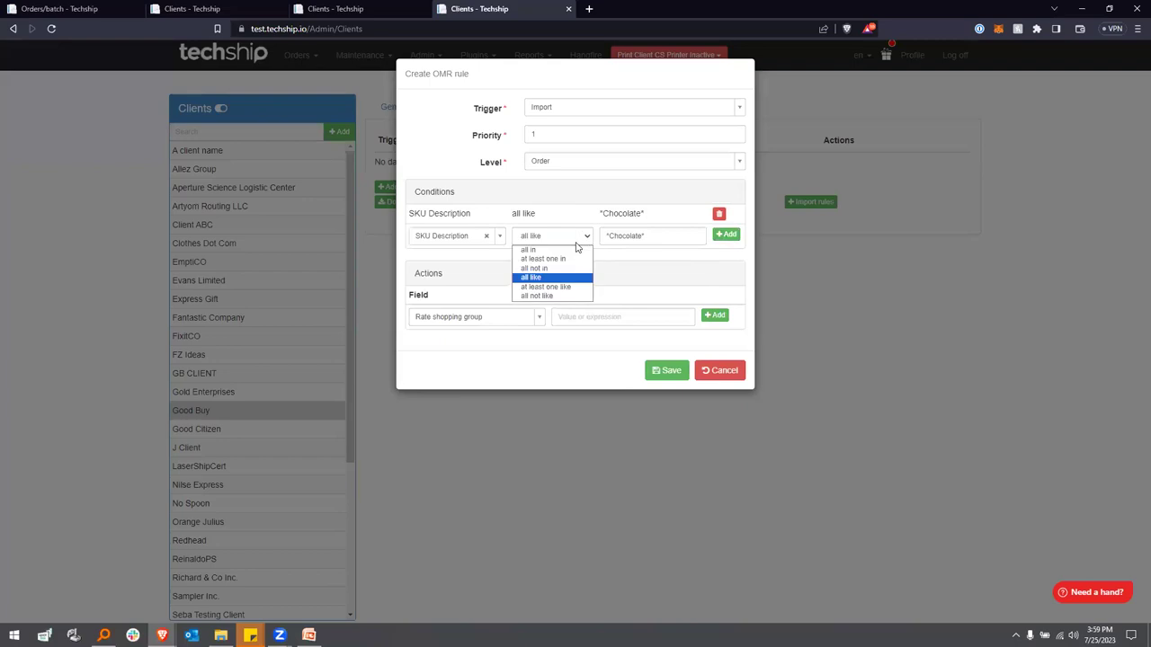
{"action": "left_click", "coordinate": [557, 287]}
{"action": "left_click", "coordinate": [726, 235]}
{"action": "left_click", "coordinate": [719, 213]}
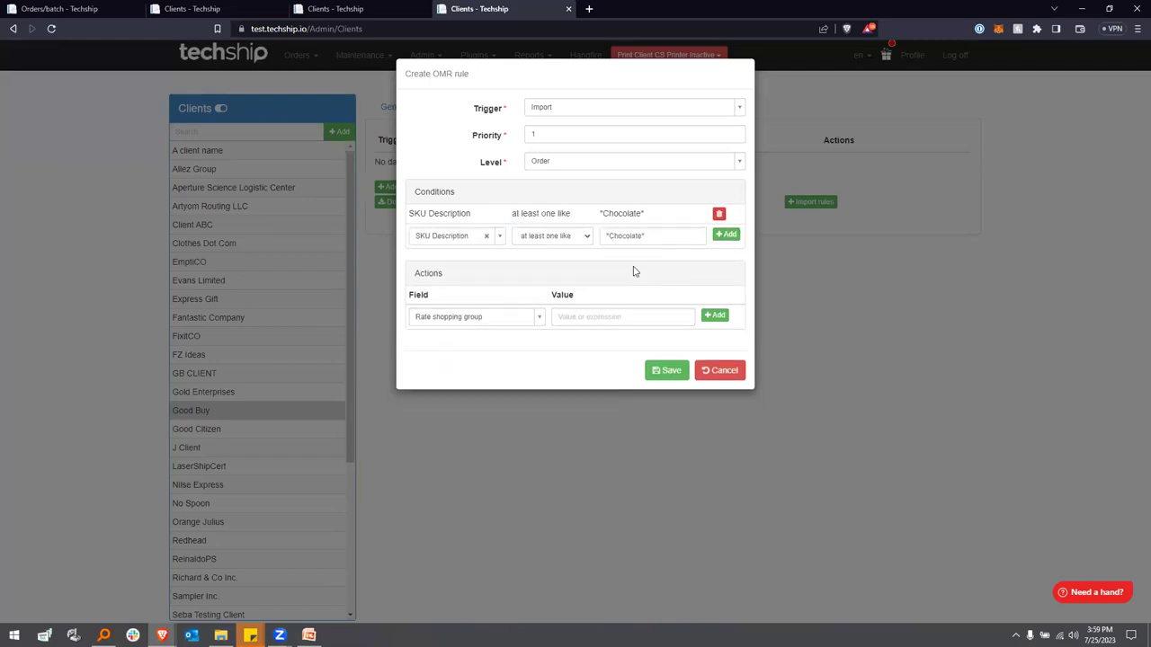
Change the rule's level to Line and replace its condition with SKU Description like *Chocolate*
{"action": "left_click", "coordinate": [681, 170]}
{"action": "left_click", "coordinate": [660, 215]}
{"action": "left_click", "coordinate": [553, 235]}
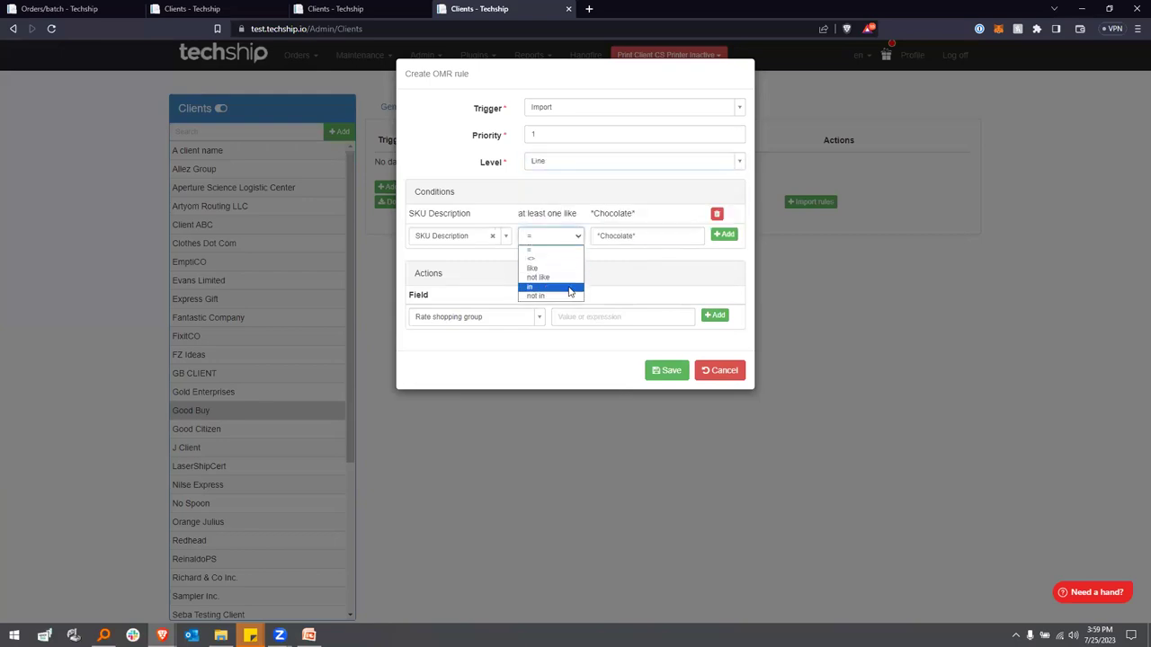
{"action": "left_click", "coordinate": [569, 268]}
{"action": "left_click", "coordinate": [724, 235]}
{"action": "left_click", "coordinate": [716, 213]}
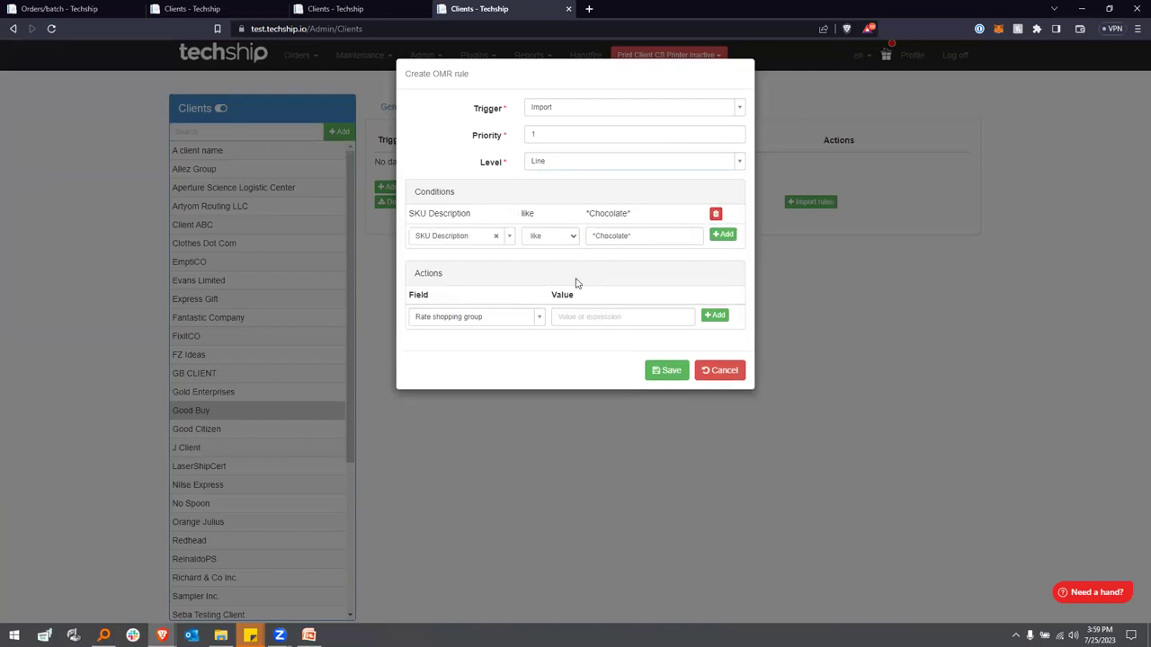
Add the action Rate shopping group with the value EXPEDITED to the OMR rule and save the rule
{"action": "left_click", "coordinate": [539, 317]}
{"action": "left_click", "coordinate": [563, 316]}
{"action": "left_click", "coordinate": [635, 315]}
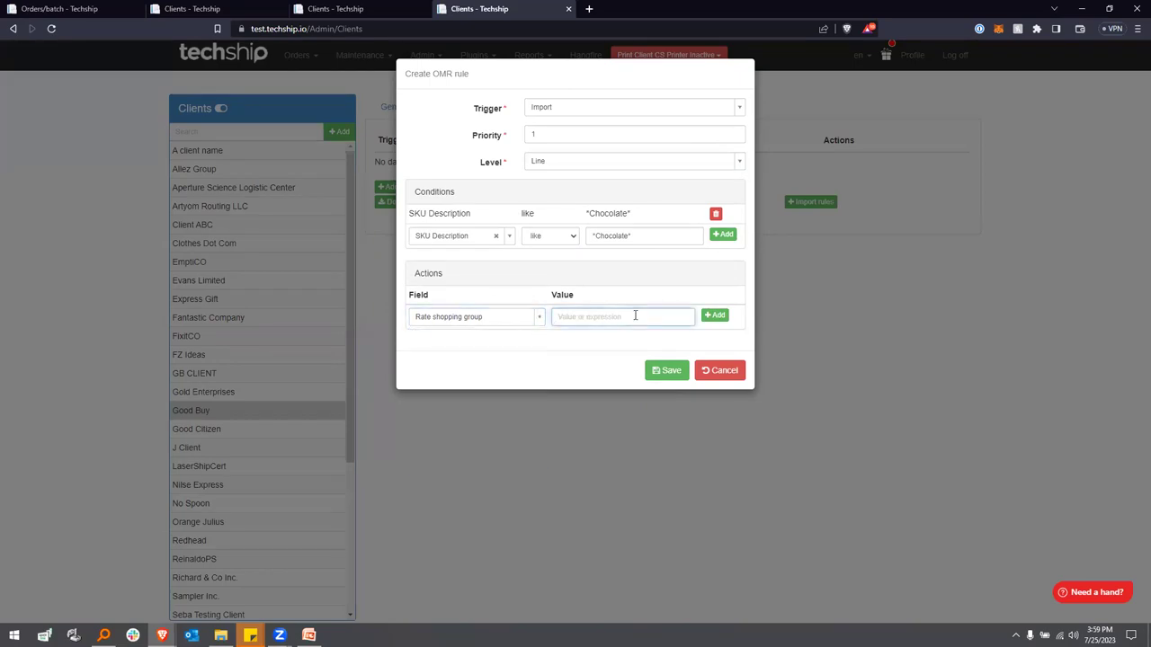
{"action": "type", "text": "EXPEDITED"}
{"action": "left_click", "coordinate": [717, 316]}
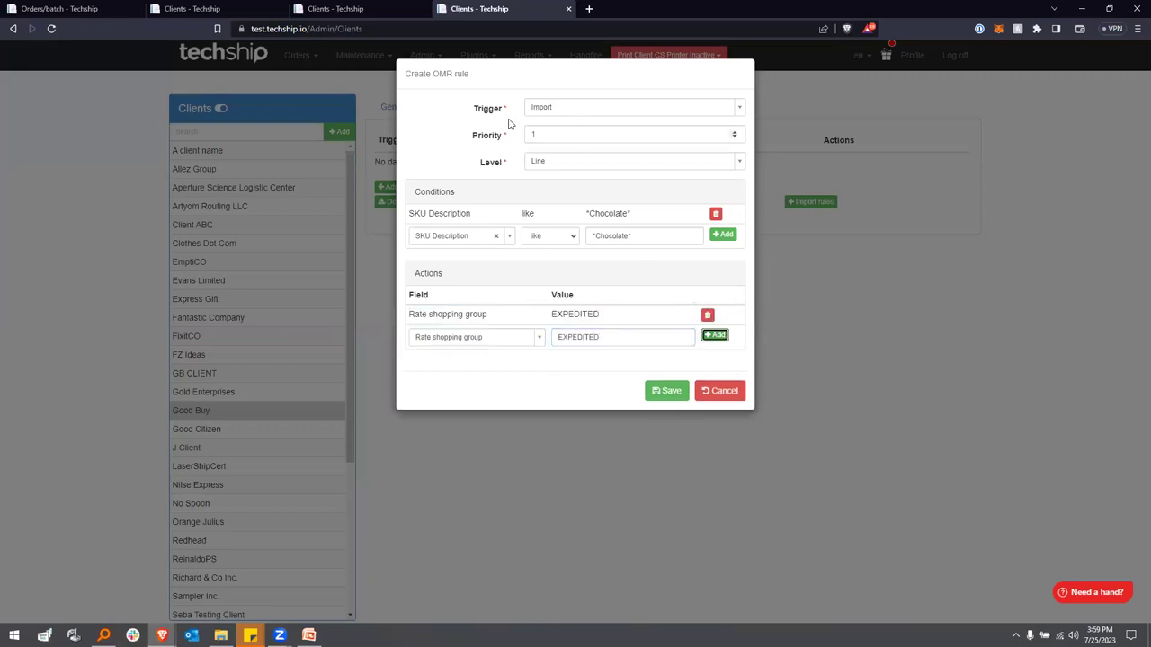
{"action": "double_click", "coordinate": [537, 109]}
{"action": "left_click", "coordinate": [666, 391]}
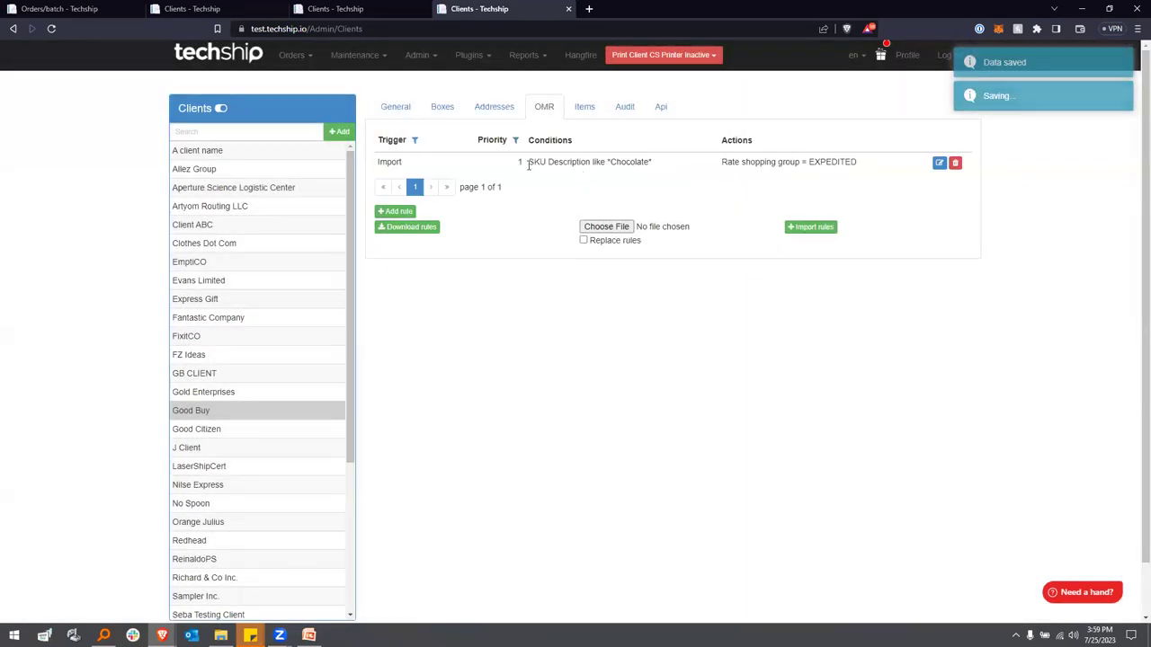
{"action": "left_click_drag", "start_coordinate": [529, 163], "coordinate": [656, 165]}
{"action": "left_click_drag", "start_coordinate": [809, 163], "coordinate": [887, 169]}
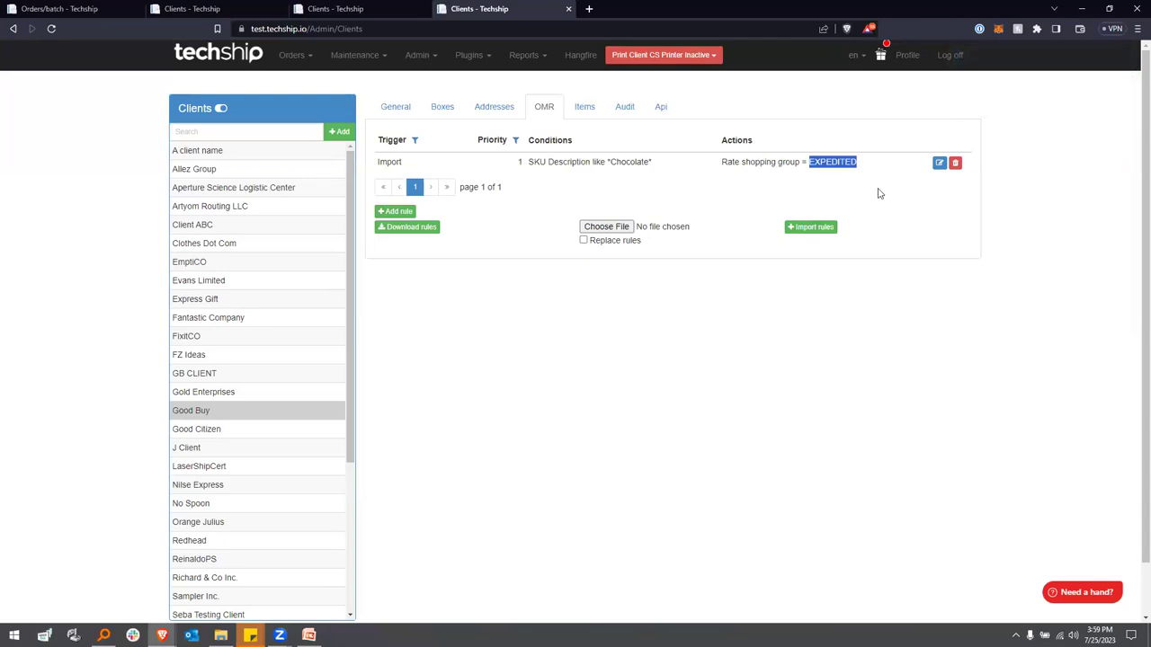
{"action": "left_click", "coordinate": [879, 194]}
{"action": "left_click_drag", "start_coordinate": [722, 163], "coordinate": [860, 166]}
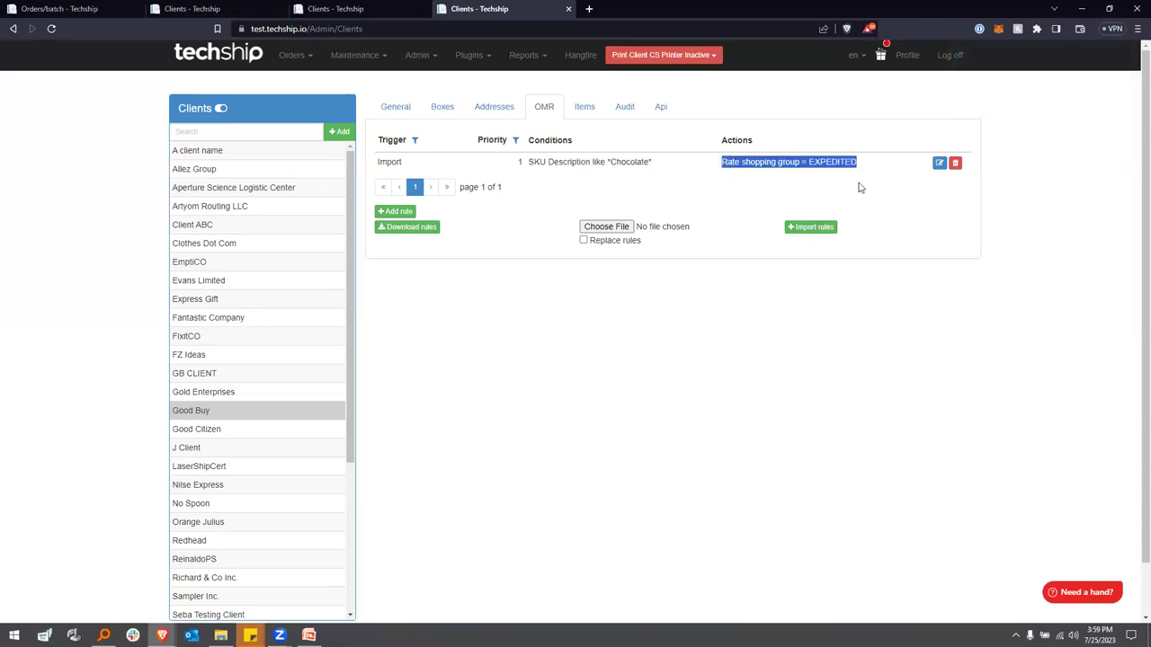
{"action": "left_click", "coordinate": [859, 194]}
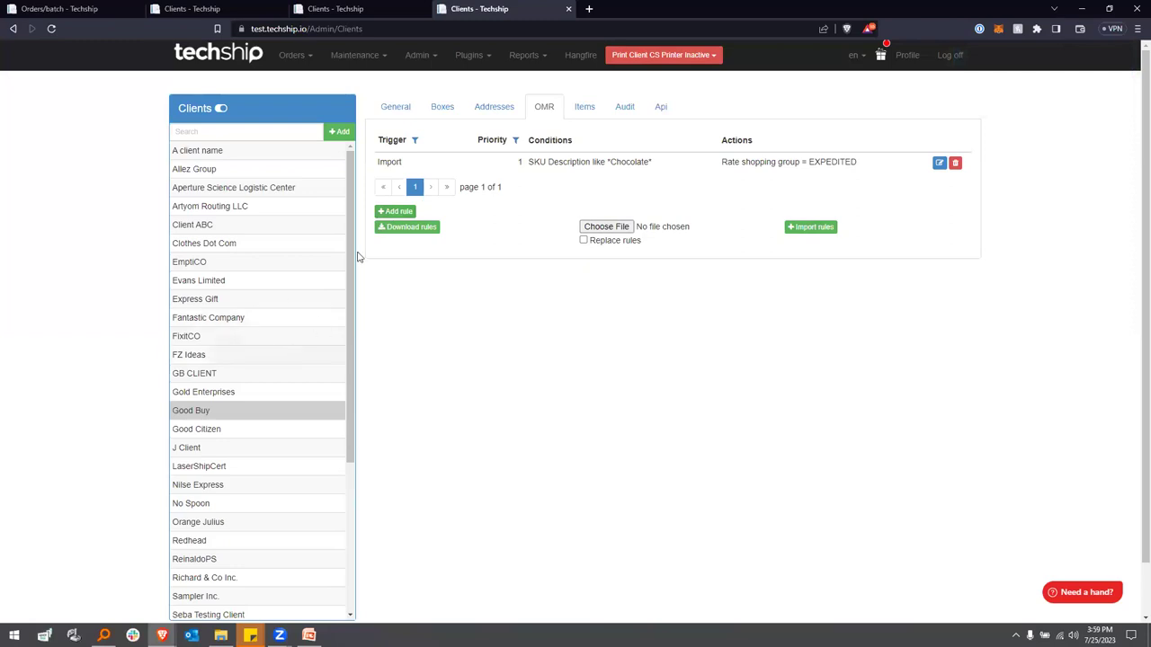
Show Good Buy's general settings at its list of billing accounts
{"action": "left_click", "coordinate": [401, 109]}
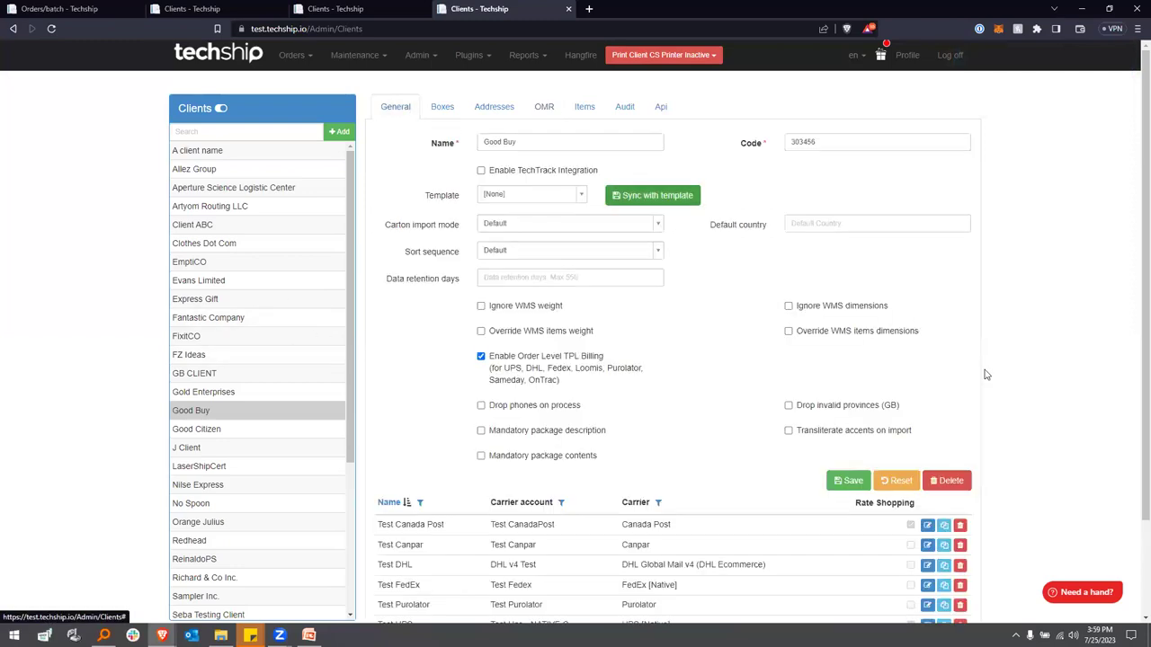
{"action": "scroll", "coordinate": [989, 376], "scroll_direction": "down", "scroll_amount": 3}
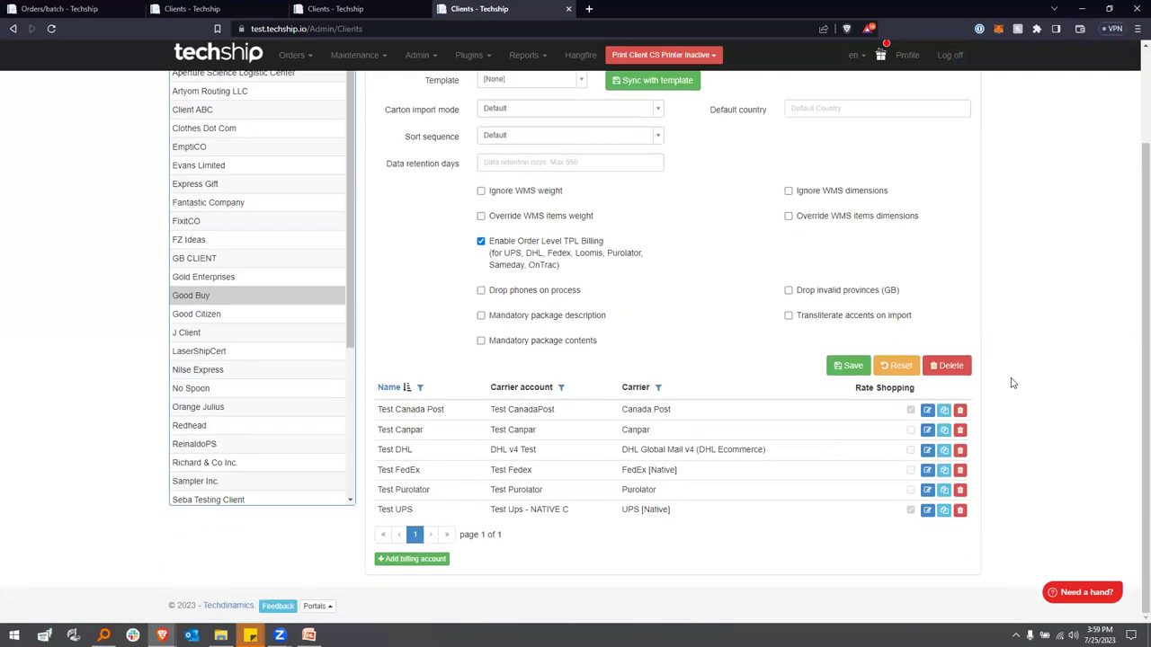
{"action": "left_click", "coordinate": [928, 411]}
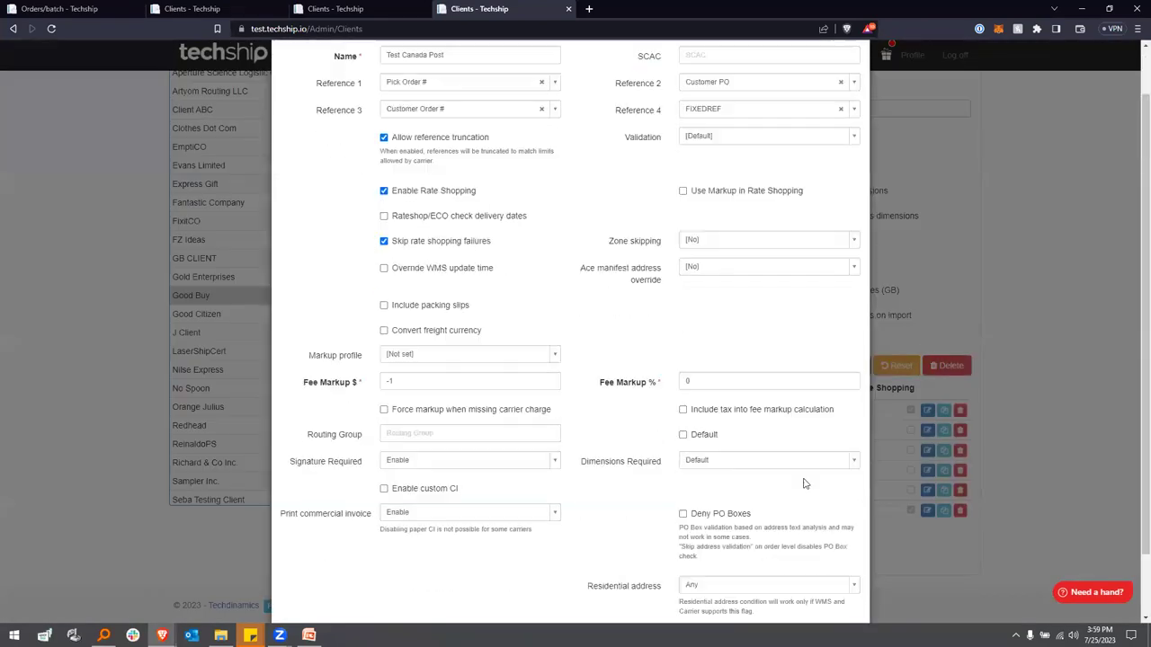
{"action": "scroll", "coordinate": [809, 503], "scroll_direction": "down", "scroll_amount": 2}
{"action": "left_click", "coordinate": [834, 587]}
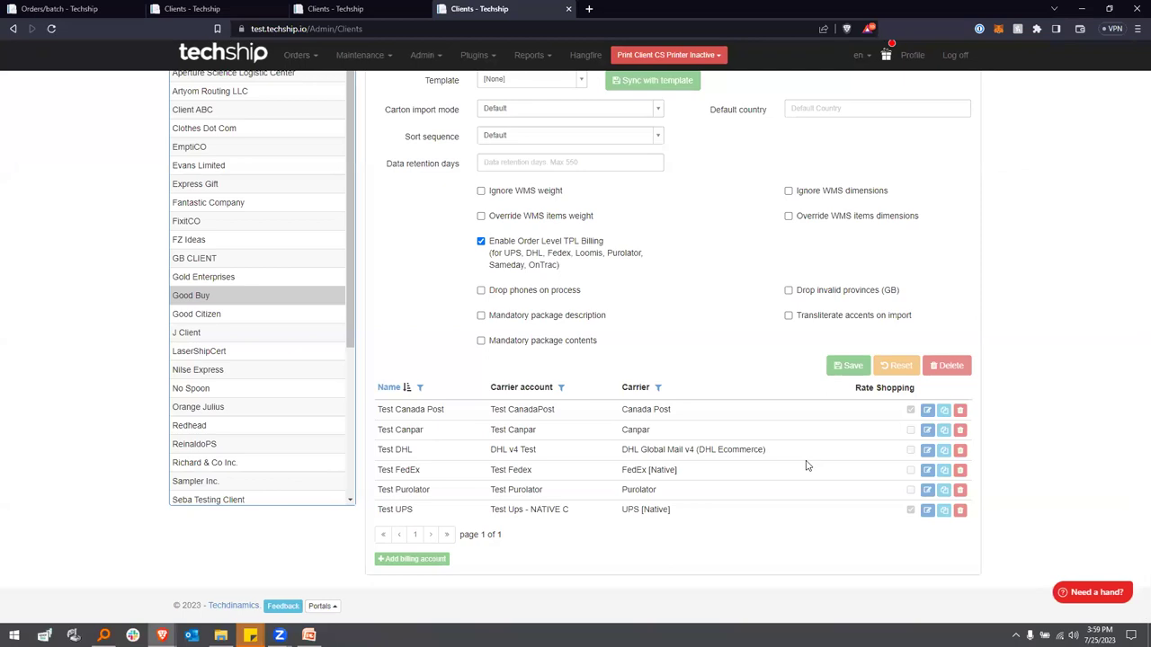
Open the restrictions of Good Buy's Test UPS billing account and remove all existing service rules
{"action": "left_click", "coordinate": [804, 465]}
{"action": "left_click", "coordinate": [575, 82]}
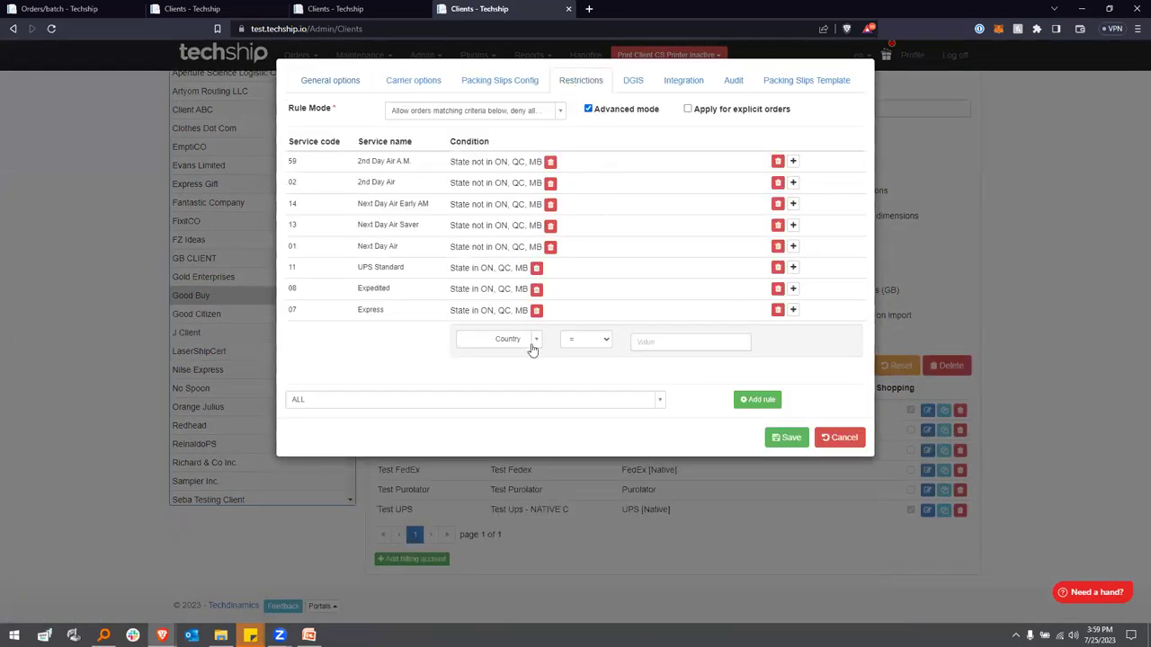
{"action": "double_click", "coordinate": [550, 161]}
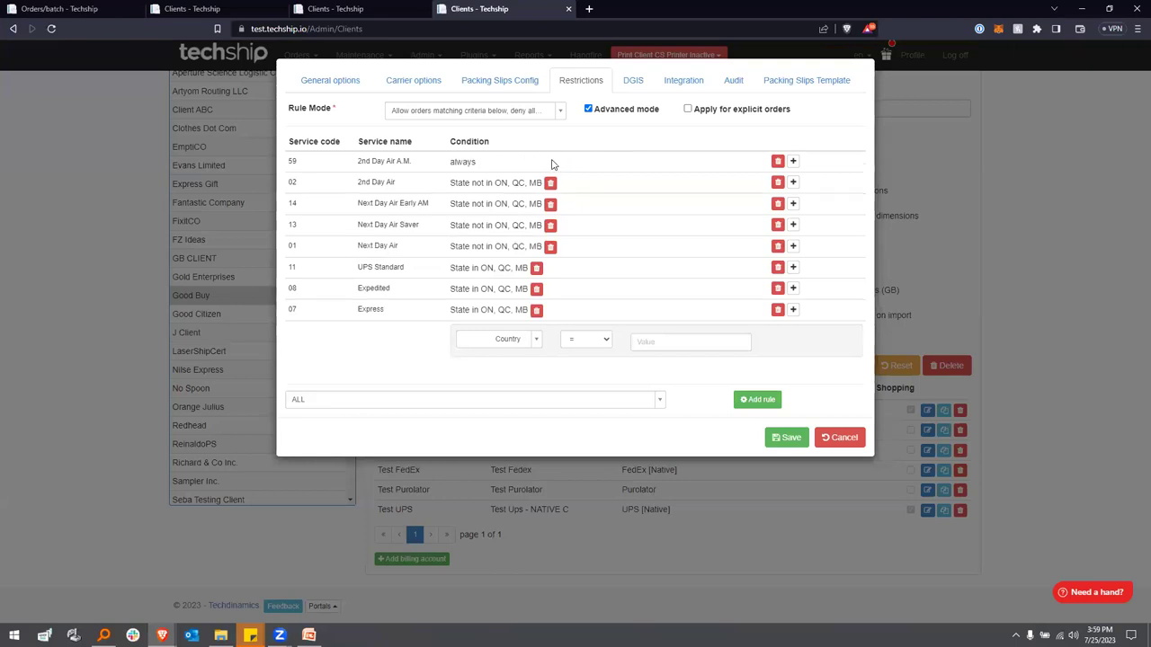
{"action": "left_click", "coordinate": [777, 310]}
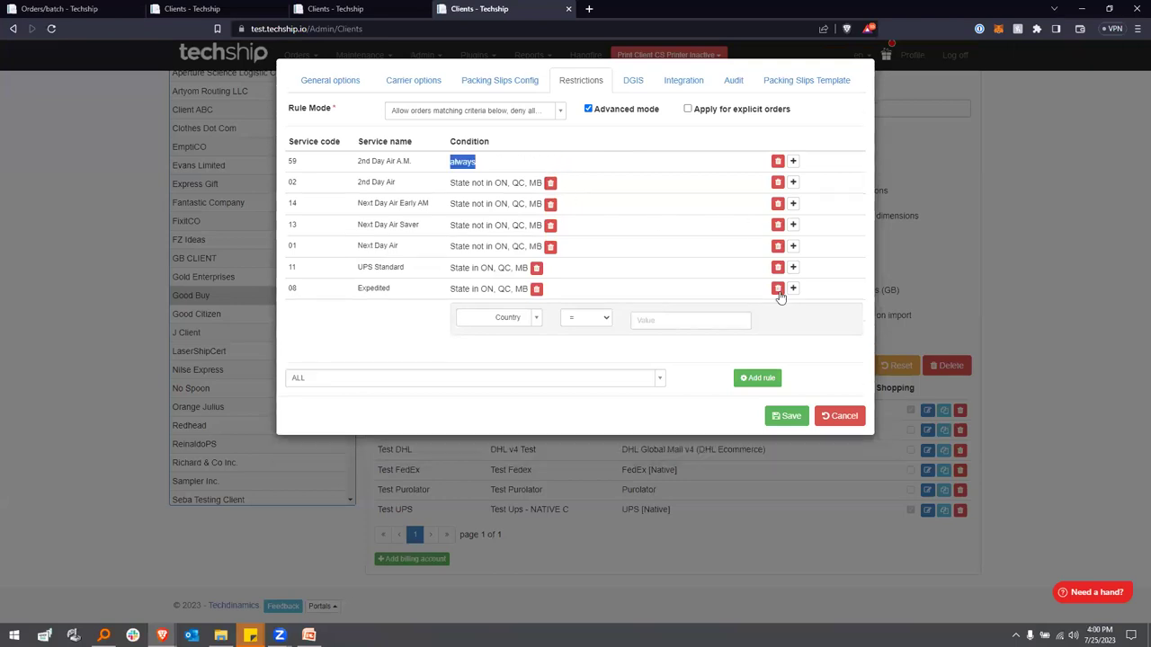
{"action": "left_click", "coordinate": [778, 289]}
{"action": "left_click", "coordinate": [777, 268]}
{"action": "left_click", "coordinate": [778, 224]}
{"action": "left_click", "coordinate": [778, 203]}
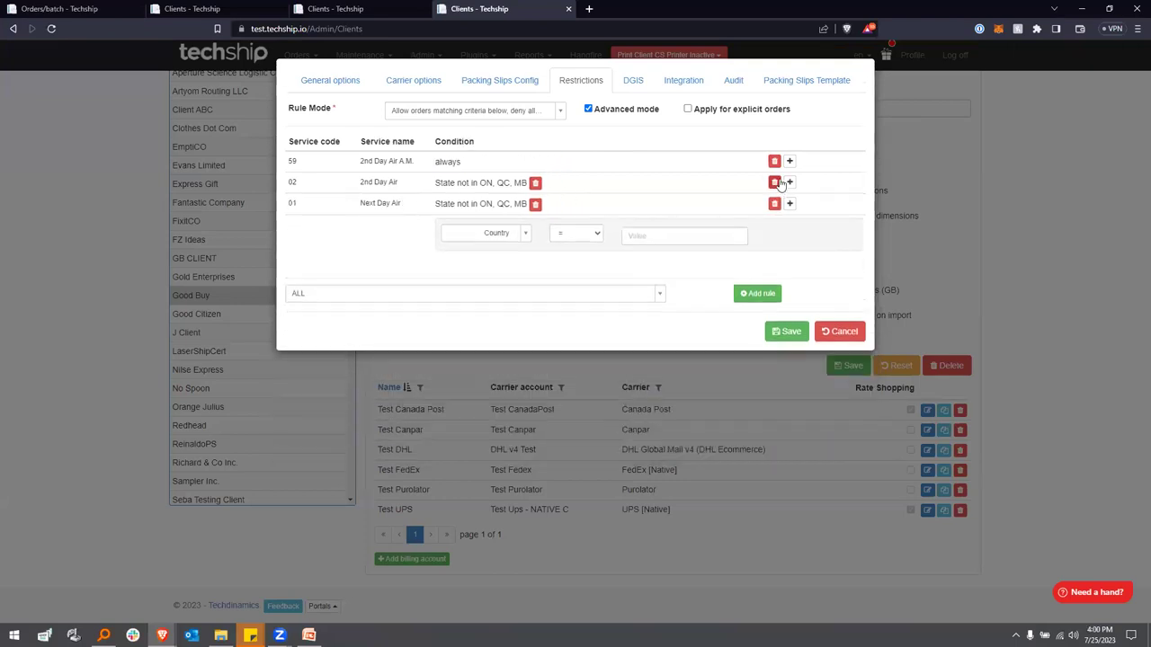
{"action": "left_click", "coordinate": [776, 161]}
{"action": "left_click", "coordinate": [774, 162]}
{"action": "left_click", "coordinate": [774, 162]}
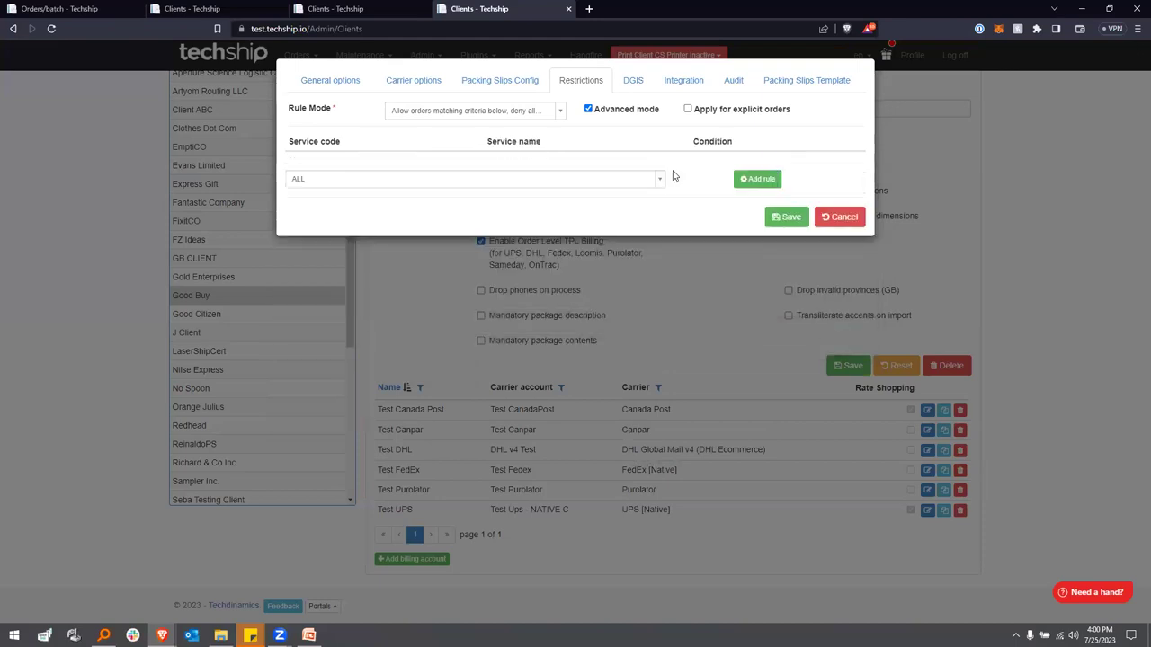
With rule mode "Allow orders matching criteria below, deny all other", add a rule for ALL services with the condition Rate shopping group <> EXPEDITED
{"action": "left_click", "coordinate": [546, 116]}
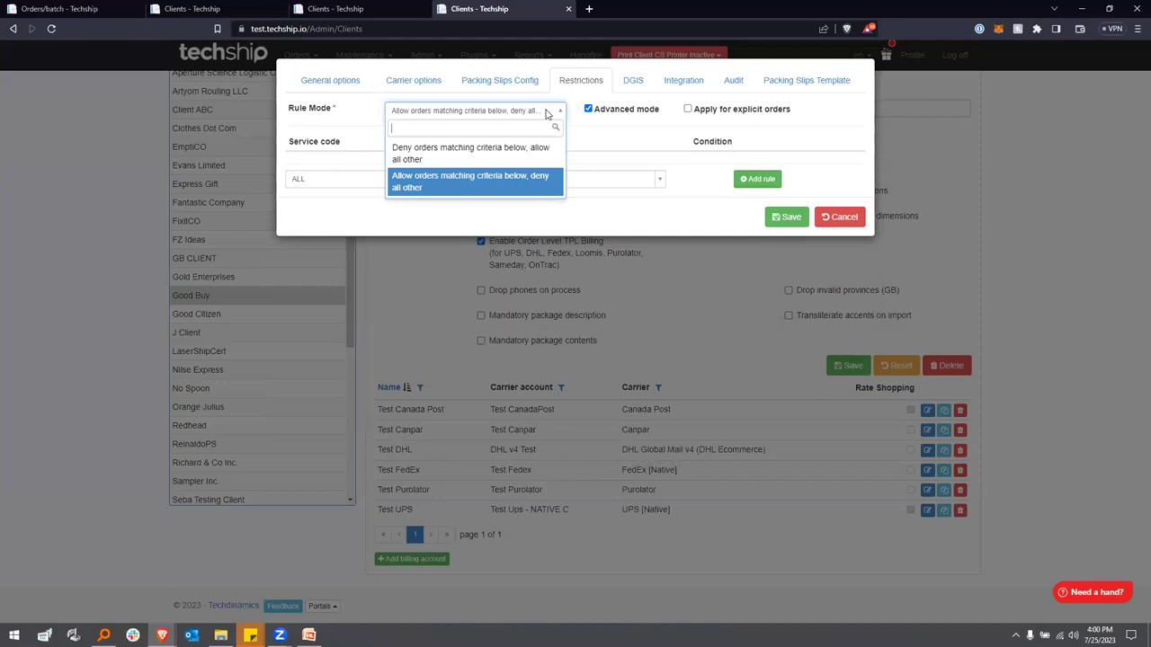
{"action": "left_click", "coordinate": [528, 189]}
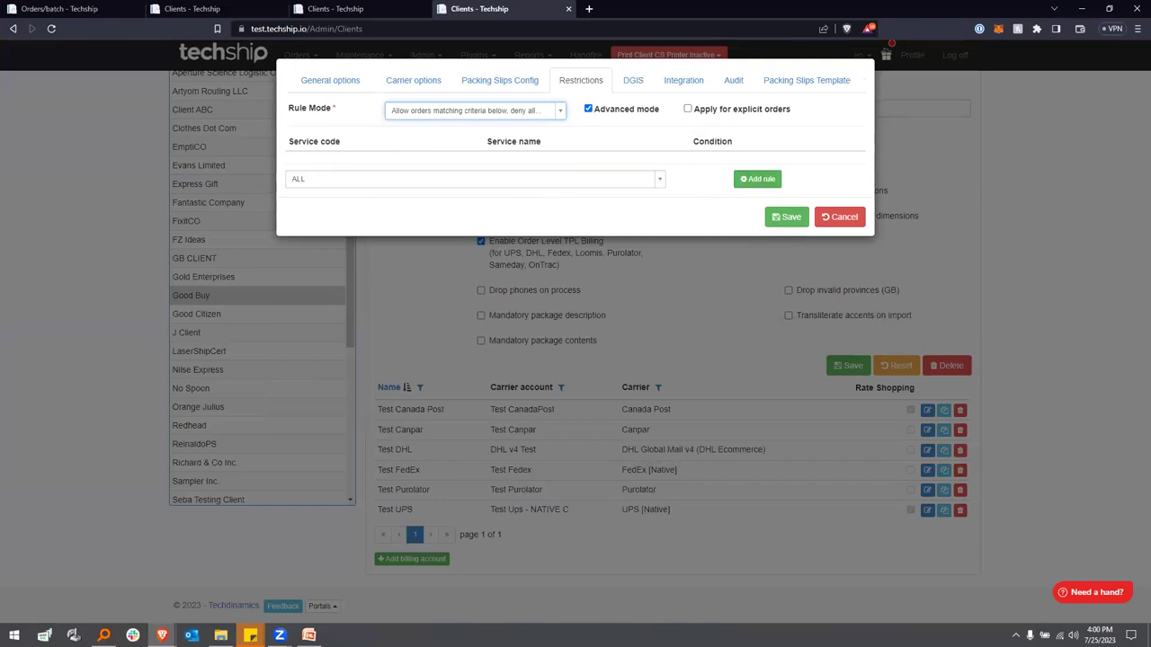
{"action": "left_click", "coordinate": [757, 178]}
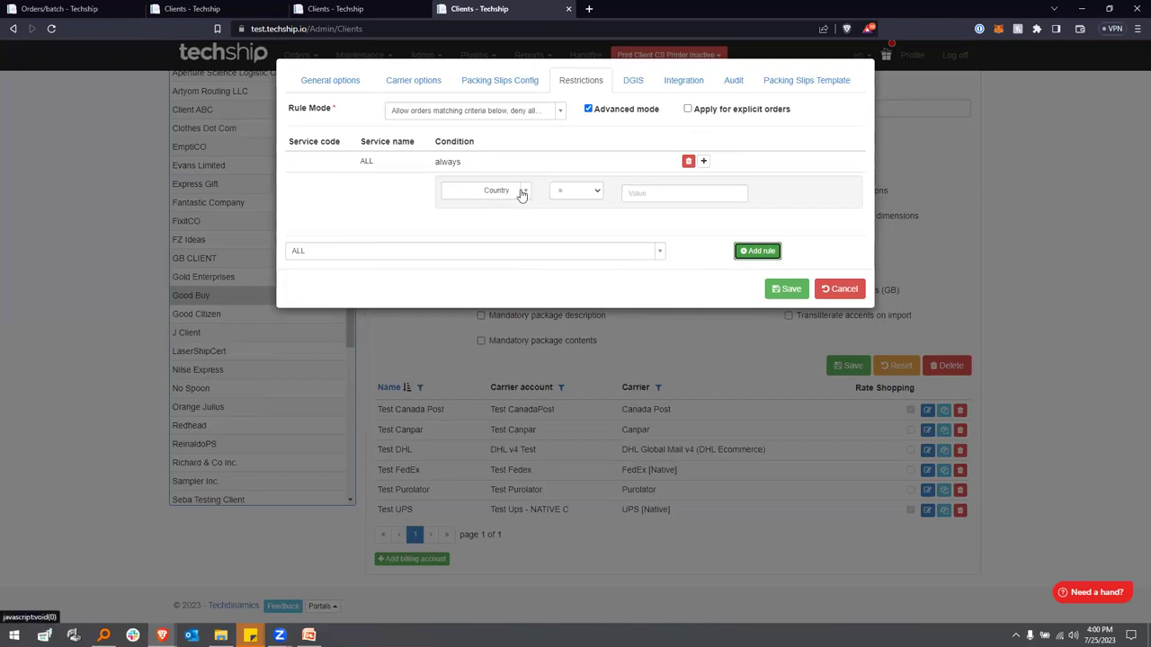
{"action": "left_click", "coordinate": [522, 195]}
{"action": "mouse_move", "coordinate": [526, 240]}
{"action": "left_mouse_down"}
{"action": "mouse_move", "coordinate": [527, 255]}
{"action": "mouse_move", "coordinate": [523, 237]}
{"action": "left_mouse_up"}
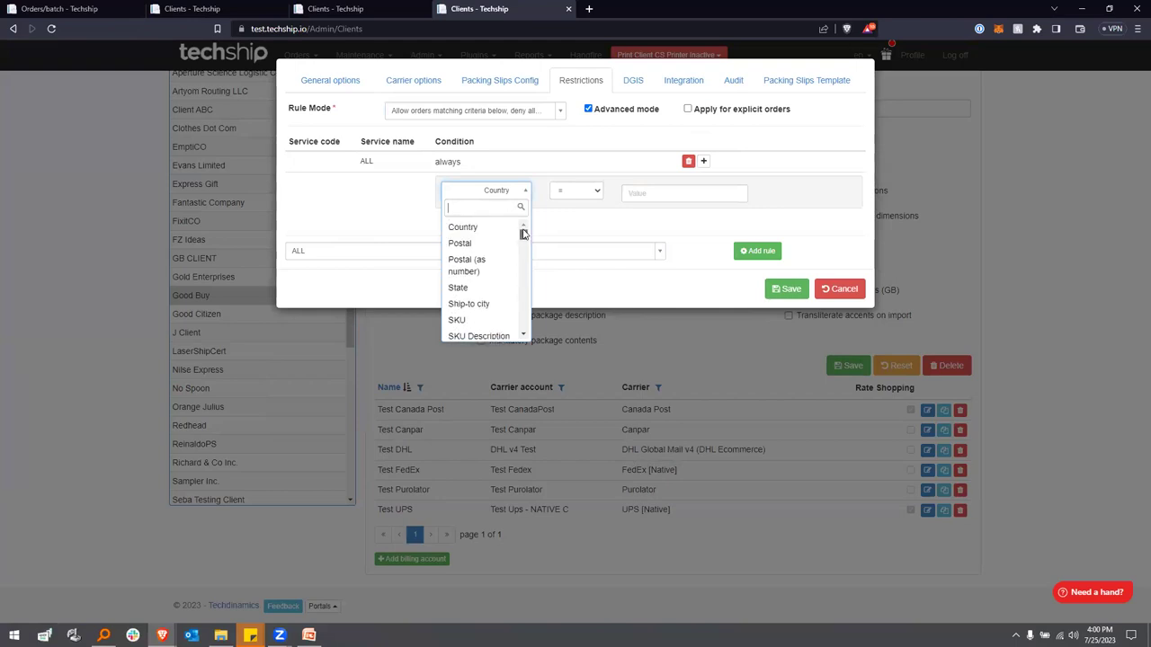
{"action": "scroll", "coordinate": [524, 234], "scroll_direction": "down", "scroll_amount": 3}
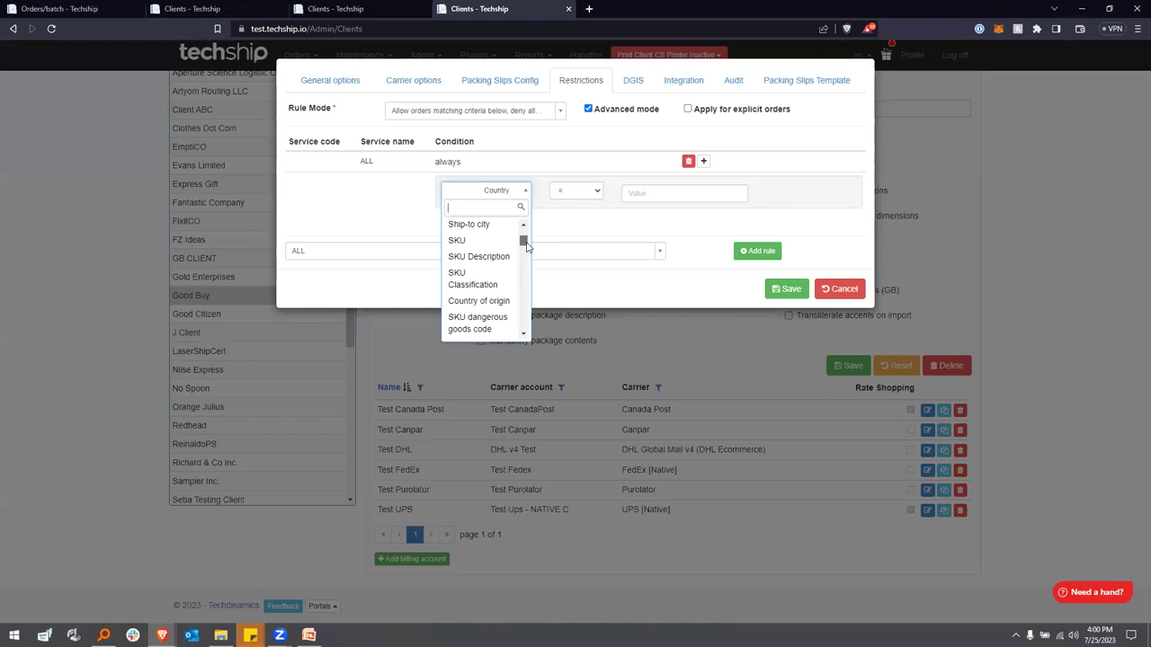
{"action": "type", "text": "RATE"}
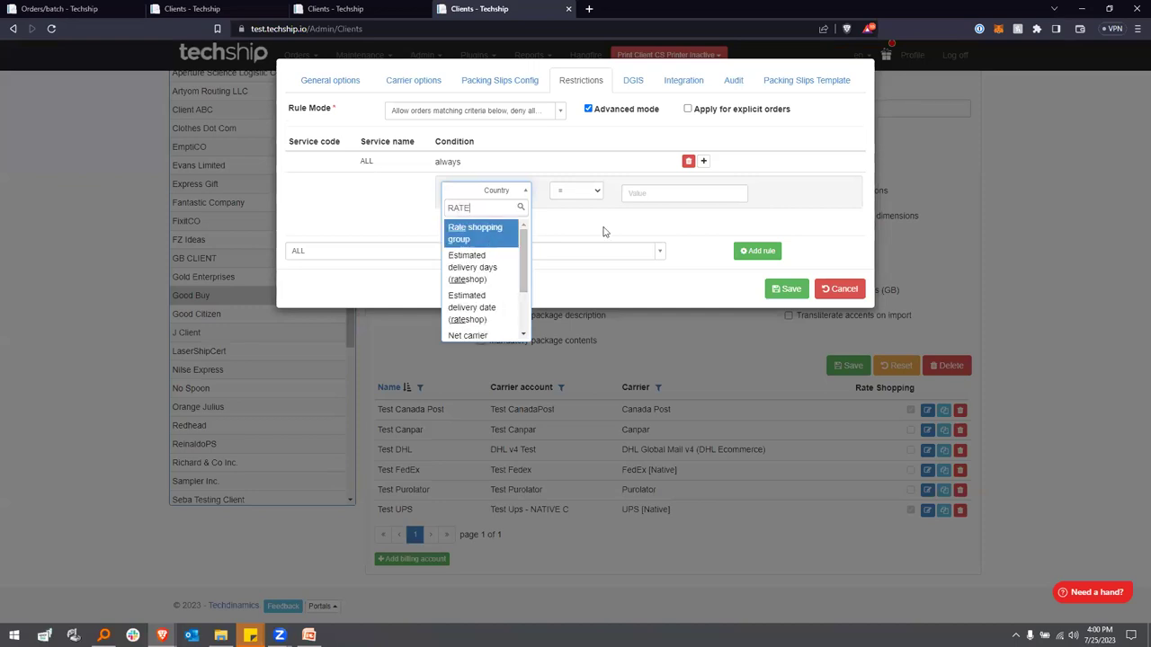
{"action": "key", "text": "Return"}
{"action": "left_click", "coordinate": [567, 190]}
{"action": "left_click", "coordinate": [565, 221]}
{"action": "left_click", "coordinate": [656, 189]}
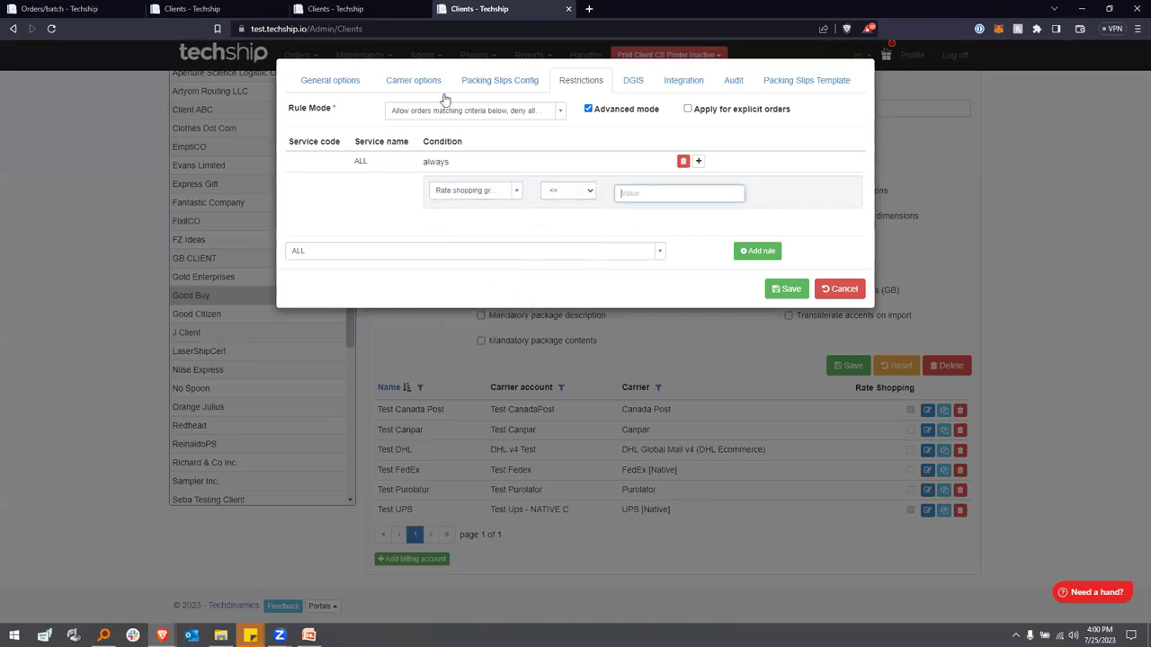
{"action": "type", "text": "EXPEDITED"}
{"action": "left_click", "coordinate": [697, 162]}
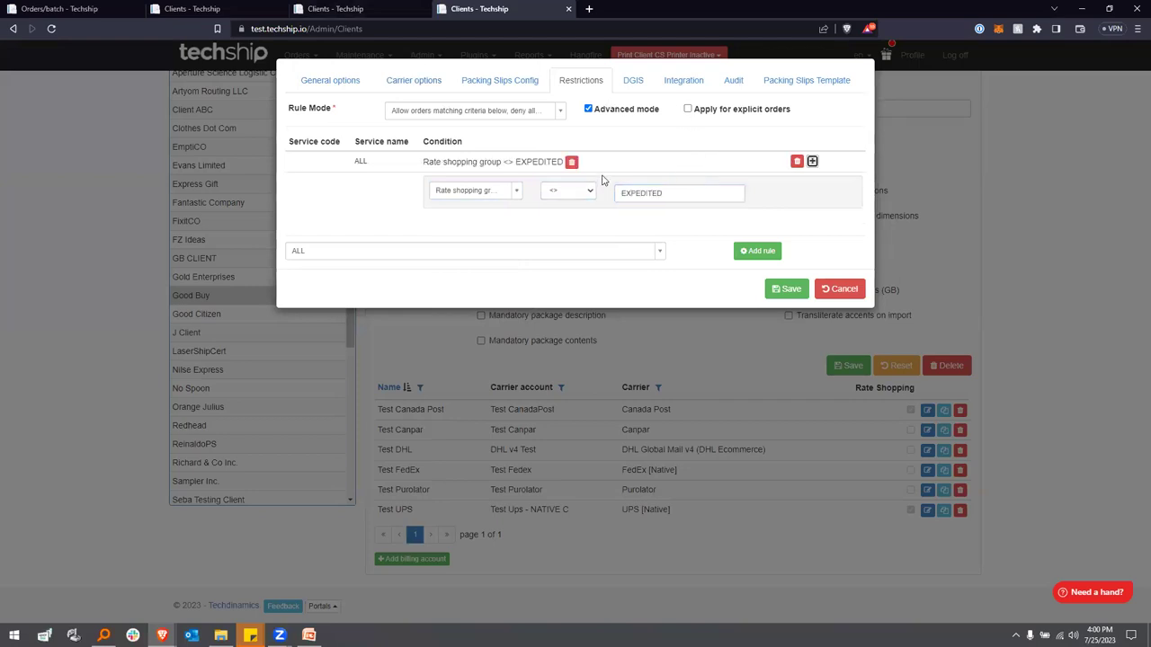
{"action": "left_click", "coordinate": [598, 256]}
{"action": "scroll", "coordinate": [548, 310], "scroll_direction": "down", "scroll_amount": 1}
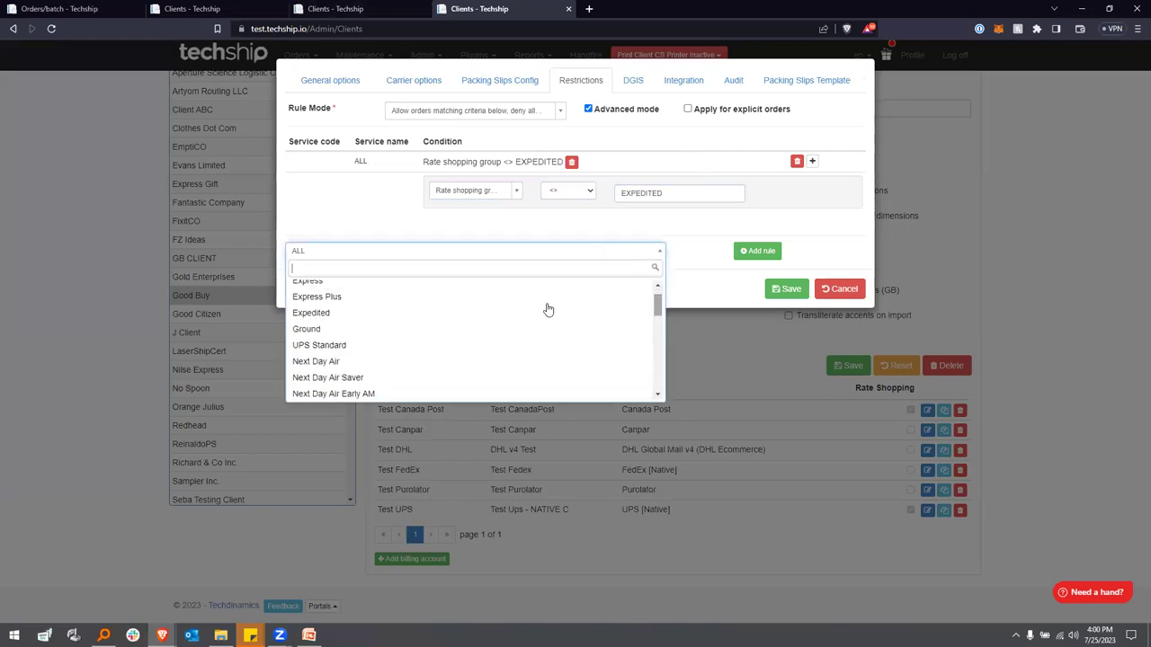
{"action": "scroll", "coordinate": [661, 303], "scroll_direction": "up", "scroll_amount": 1}
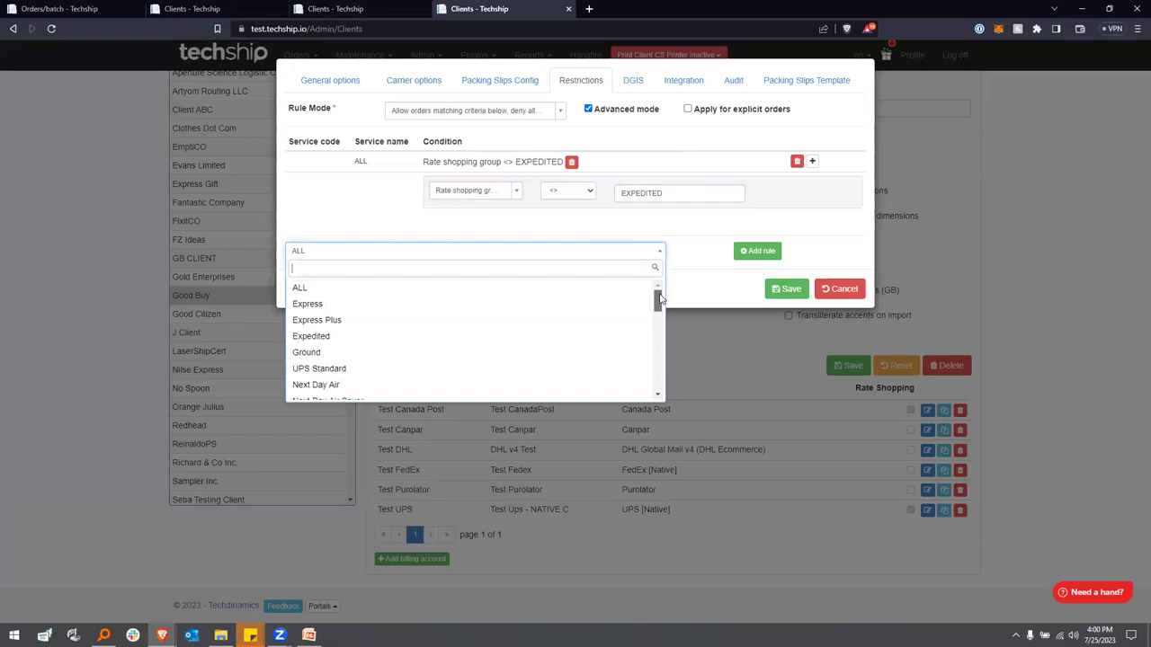
{"action": "scroll", "coordinate": [660, 299], "scroll_direction": "down", "scroll_amount": 1}
{"action": "scroll", "coordinate": [557, 353], "scroll_direction": "up", "scroll_amount": 1}
{"action": "left_click", "coordinate": [662, 221]}
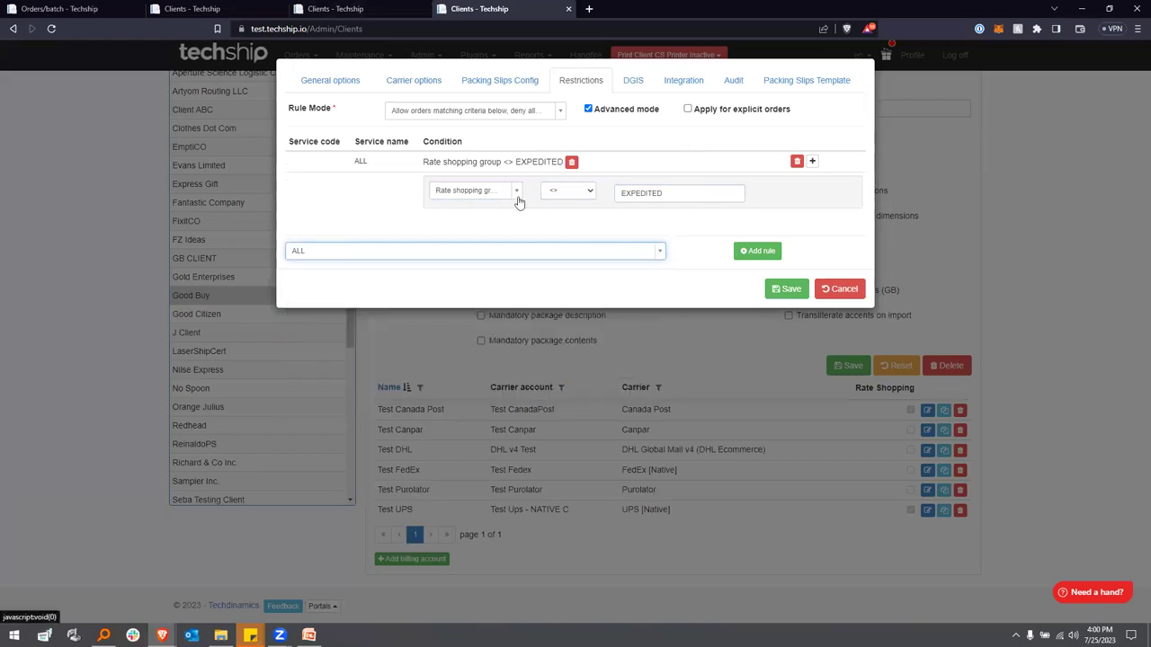
Add restriction rules for the Ground and Expedited services
{"action": "left_click", "coordinate": [642, 260]}
{"action": "scroll", "coordinate": [657, 311], "scroll_direction": "down", "scroll_amount": 1}
{"action": "scroll", "coordinate": [658, 316], "scroll_direction": "down", "scroll_amount": 1}
{"action": "scroll", "coordinate": [657, 317], "scroll_direction": "down", "scroll_amount": 3}
{"action": "scroll", "coordinate": [657, 310], "scroll_direction": "up", "scroll_amount": 4}
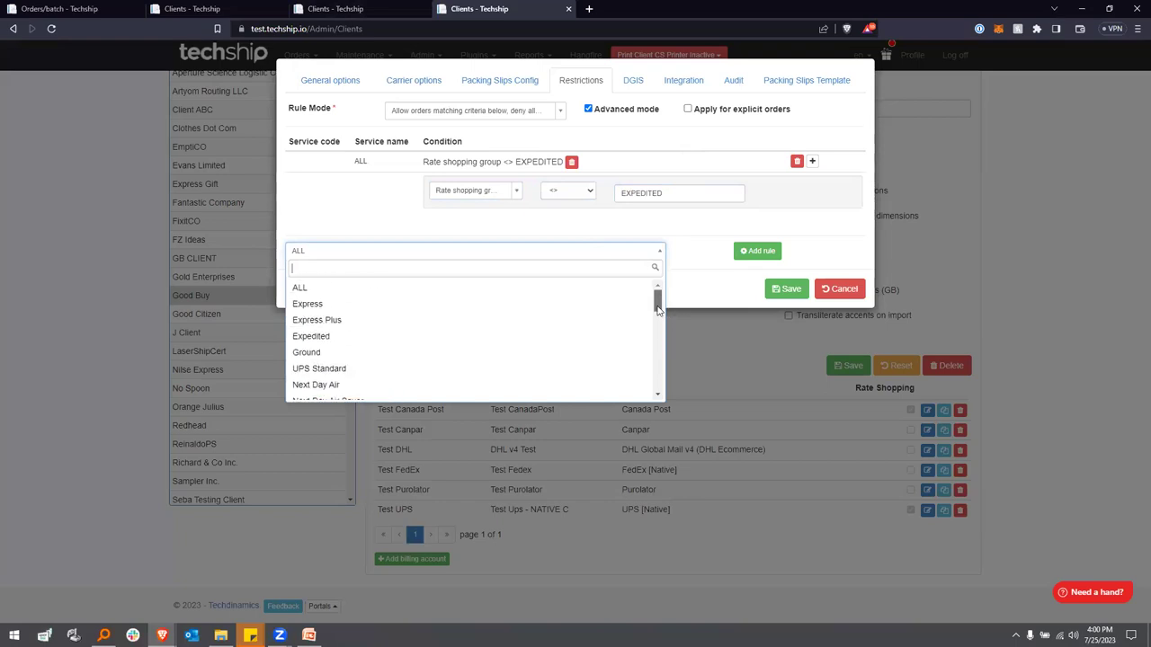
{"action": "left_click", "coordinate": [490, 355]}
{"action": "left_click", "coordinate": [758, 251]}
{"action": "left_click", "coordinate": [614, 271]}
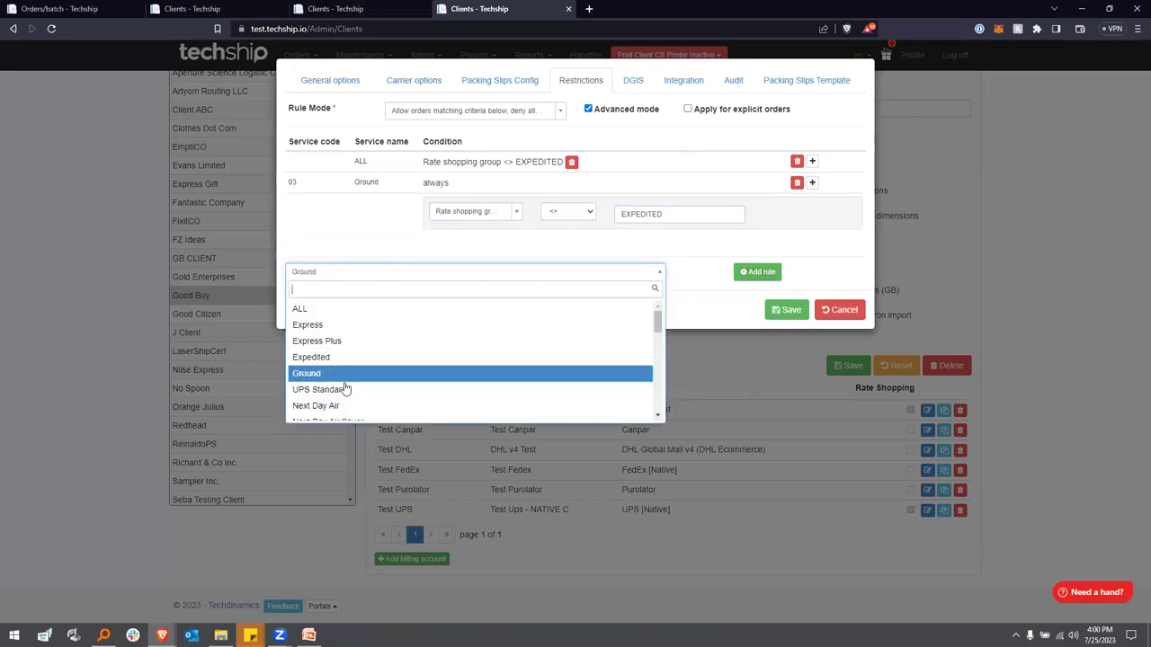
{"action": "left_click", "coordinate": [375, 357]}
{"action": "left_click", "coordinate": [755, 272]}
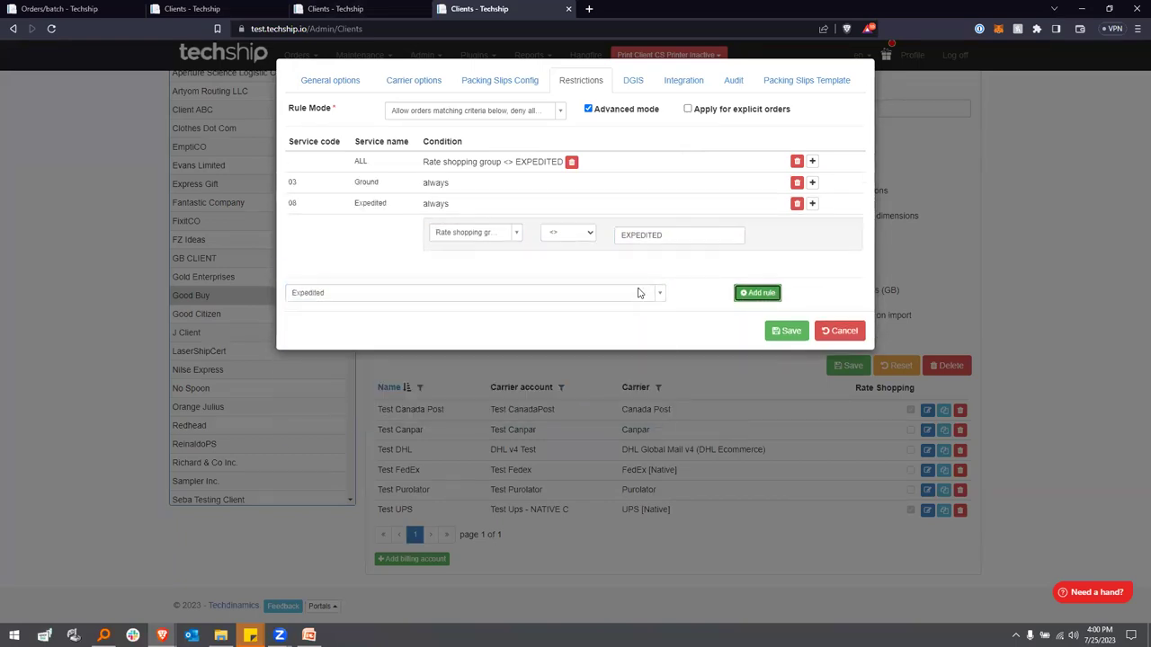
Add restriction rules for the 3 Day Select and 2nd Day Air services
{"action": "left_click", "coordinate": [639, 293]}
{"action": "scroll", "coordinate": [467, 378], "scroll_direction": "down", "scroll_amount": 3}
{"action": "scroll", "coordinate": [467, 365], "scroll_direction": "up", "scroll_amount": 2}
{"action": "scroll", "coordinate": [449, 414], "scroll_direction": "down", "scroll_amount": 3}
{"action": "scroll", "coordinate": [455, 378], "scroll_direction": "up", "scroll_amount": 2}
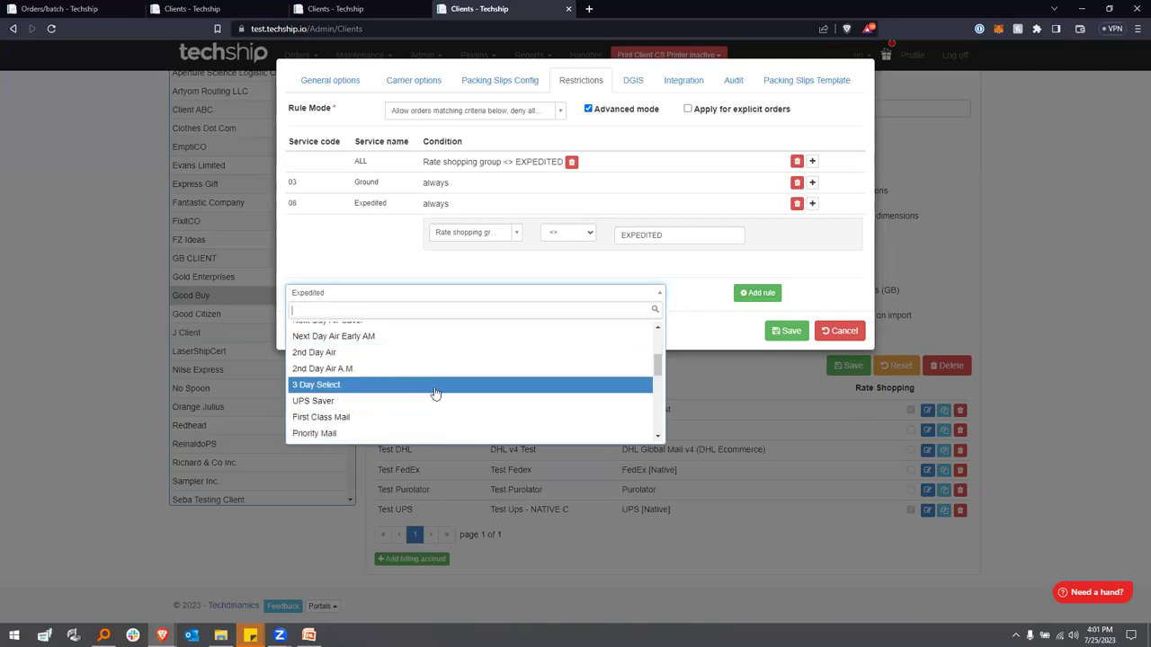
{"action": "left_click", "coordinate": [435, 392]}
{"action": "left_click", "coordinate": [758, 292]}
{"action": "left_click", "coordinate": [596, 314]}
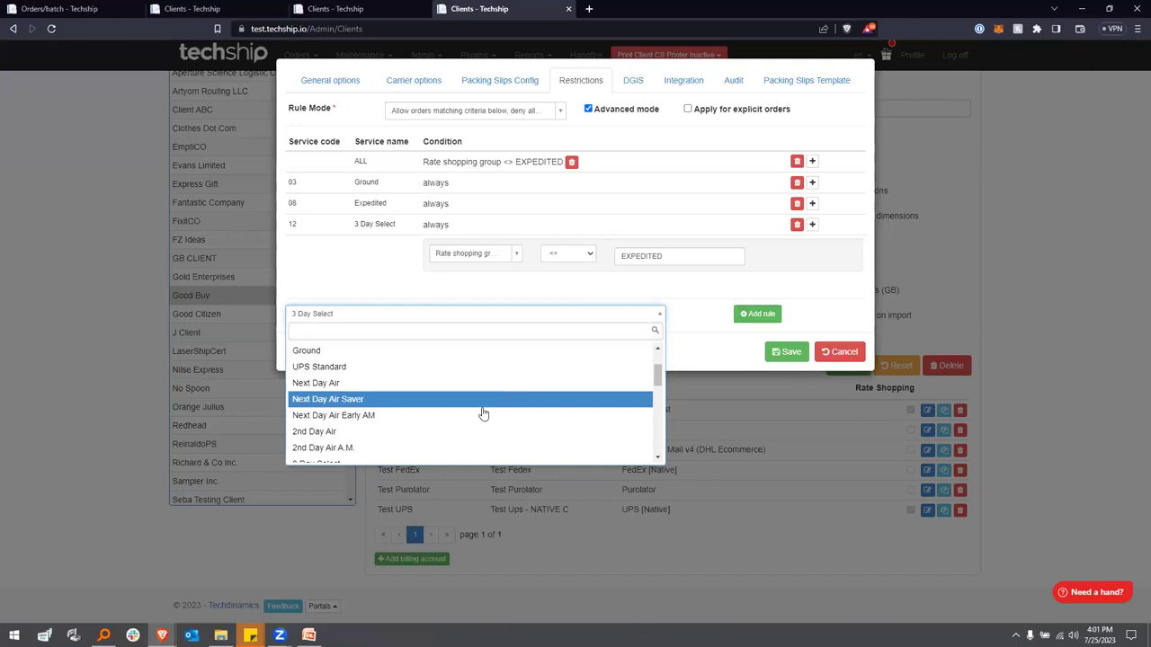
{"action": "left_click", "coordinate": [478, 434]}
{"action": "left_click", "coordinate": [758, 314]}
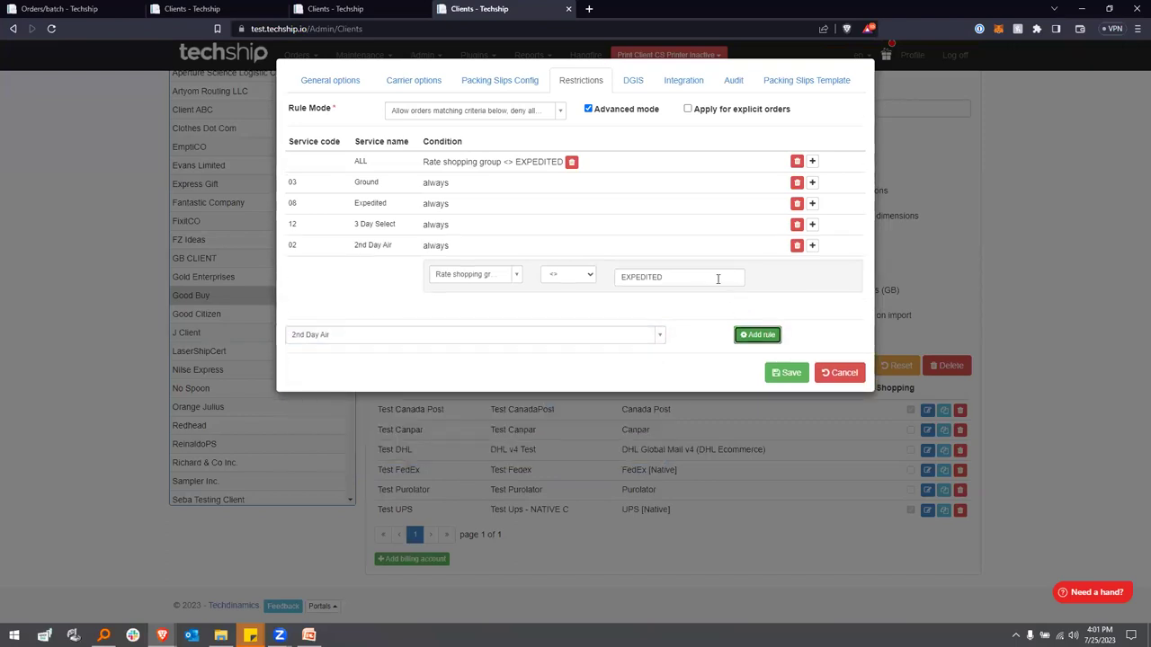
Add the condition Rate shopping group = EXPEDITED to the Ground, Expedited, 3 Day Select and 2nd Day Air rules
{"action": "left_click", "coordinate": [577, 281]}
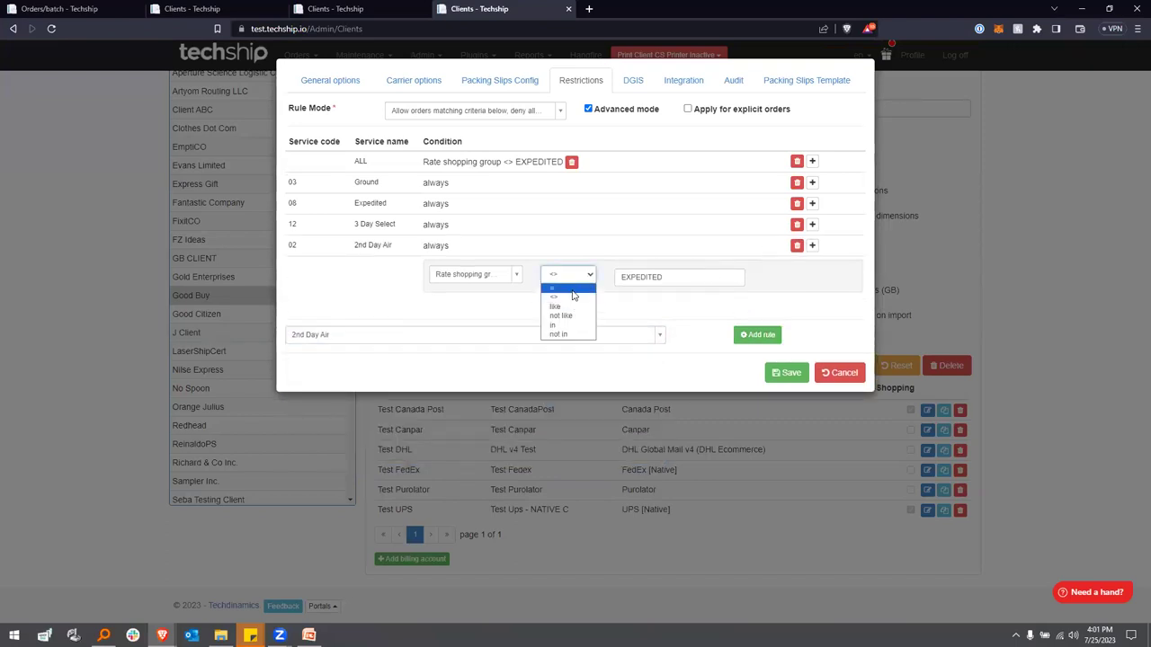
{"action": "left_click", "coordinate": [574, 296]}
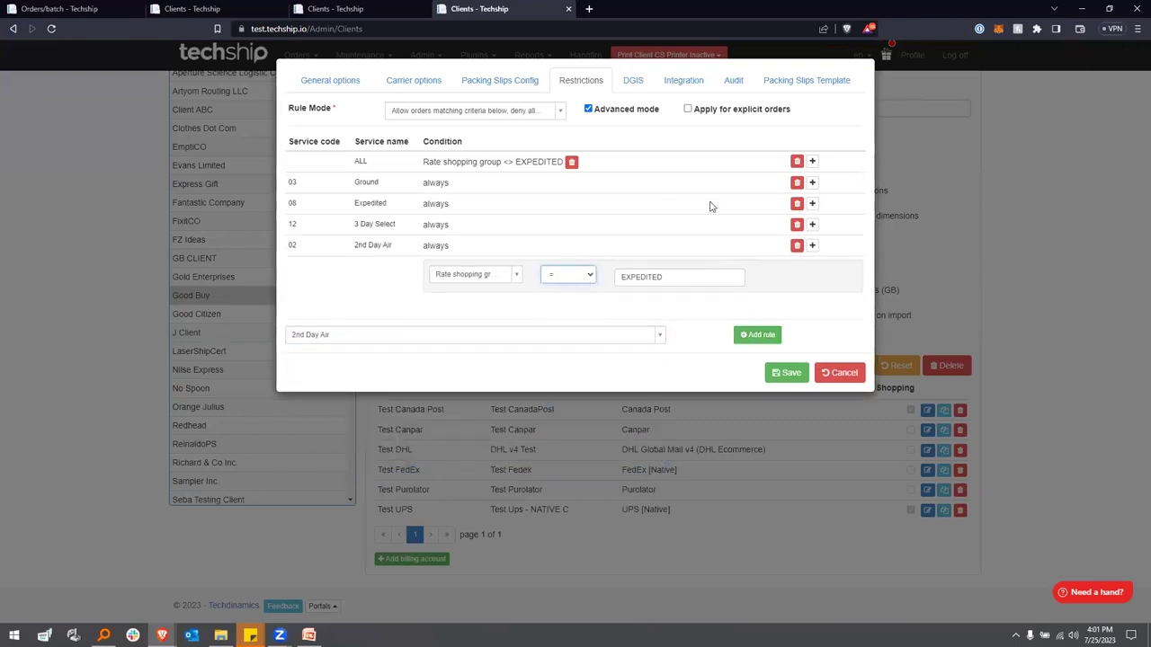
{"action": "left_click", "coordinate": [811, 183]}
{"action": "left_click", "coordinate": [812, 204]}
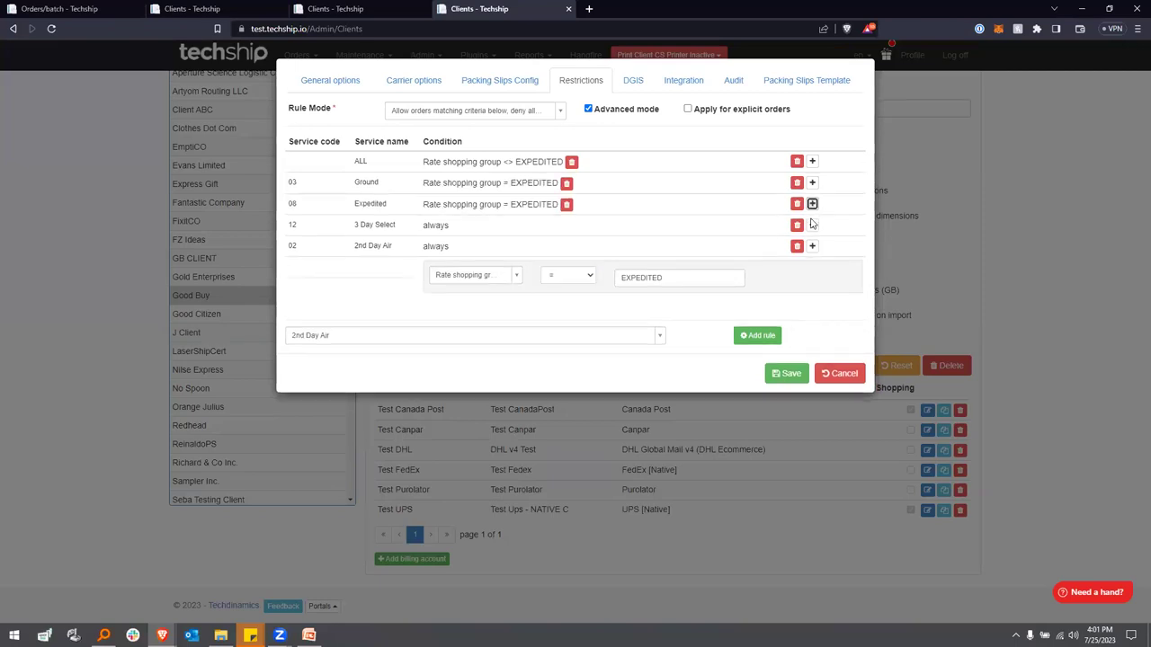
{"action": "left_click", "coordinate": [812, 224]}
{"action": "left_click", "coordinate": [812, 246]}
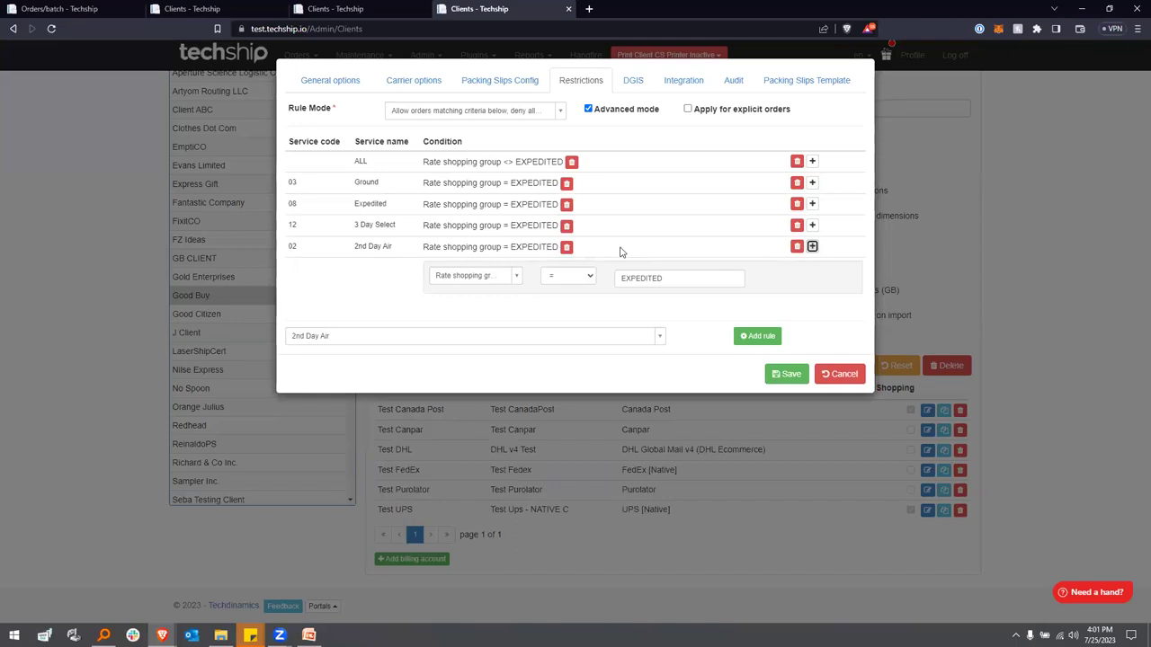
Add the condition Estimated delivery days (rateshop) <= 3 to the Ground, Expedited, 3 Day Select and 2nd Day Air rules
{"action": "left_click", "coordinate": [509, 280]}
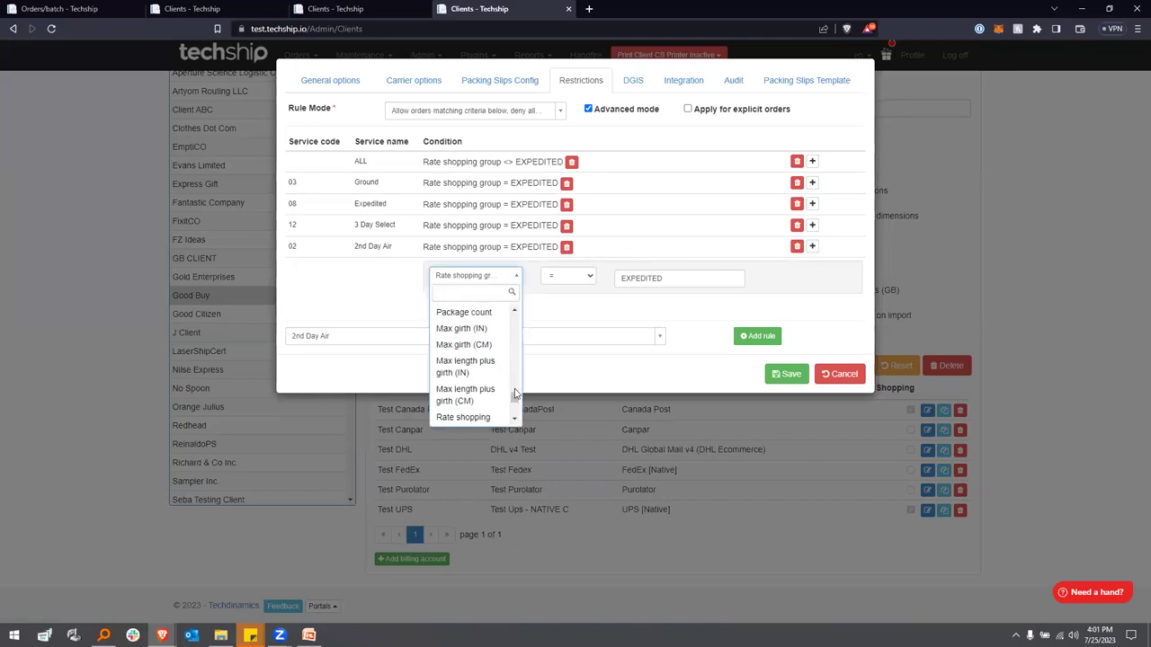
{"action": "left_click_drag", "start_coordinate": [515, 401], "coordinate": [517, 409]}
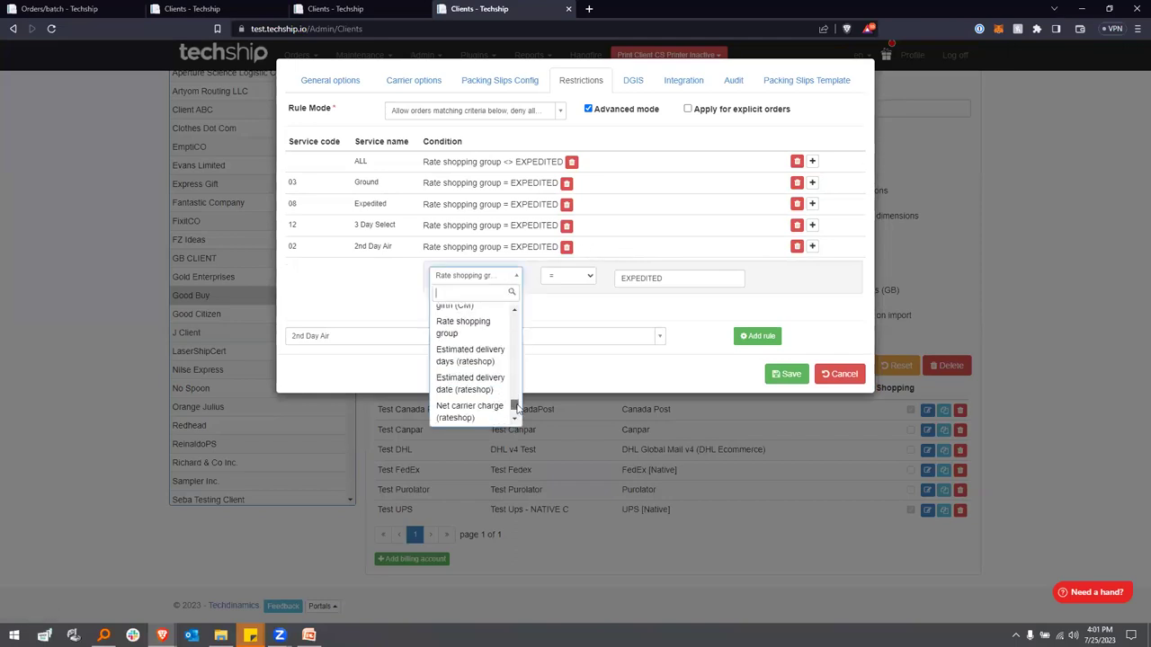
{"action": "left_click", "coordinate": [467, 355]}
{"action": "left_click", "coordinate": [562, 276]}
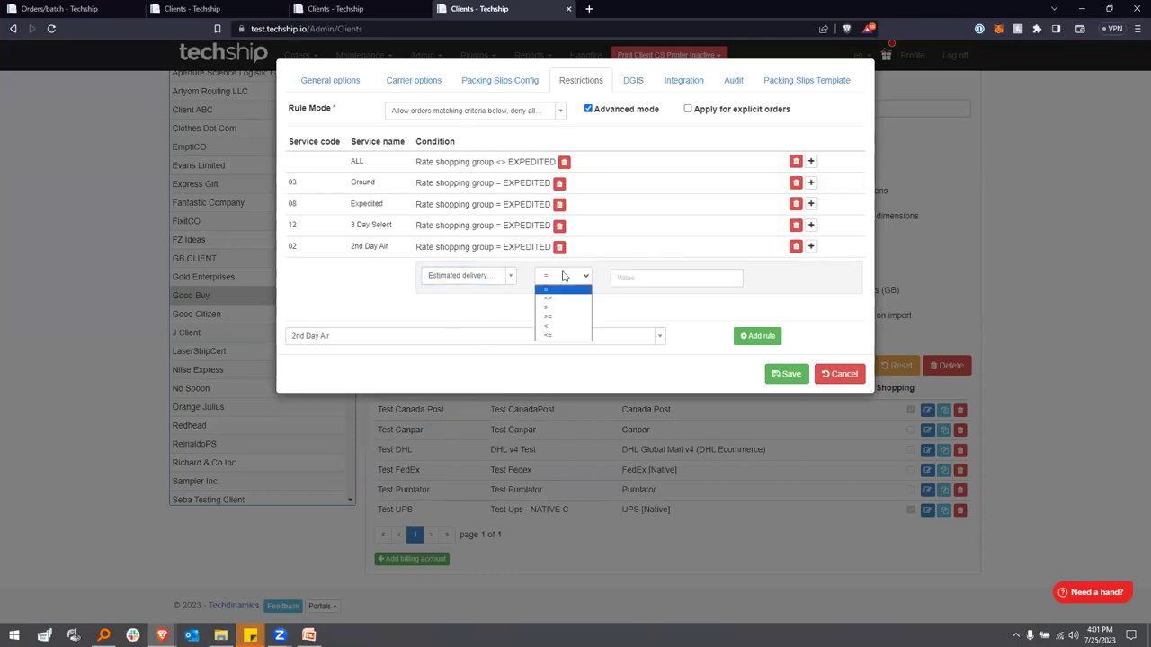
{"action": "left_click", "coordinate": [563, 336]}
{"action": "left_click", "coordinate": [686, 277]}
{"action": "type", "text": "3"}
{"action": "left_click", "coordinate": [810, 183]}
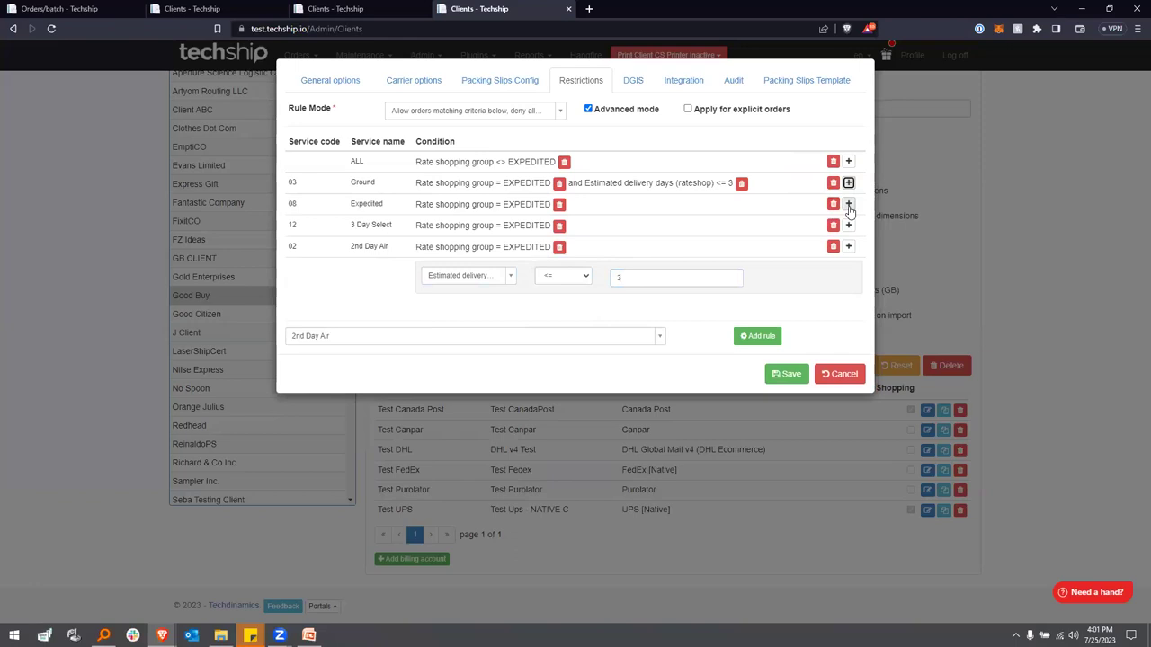
{"action": "left_click", "coordinate": [848, 204]}
{"action": "left_click", "coordinate": [848, 225]}
{"action": "left_click", "coordinate": [847, 246]}
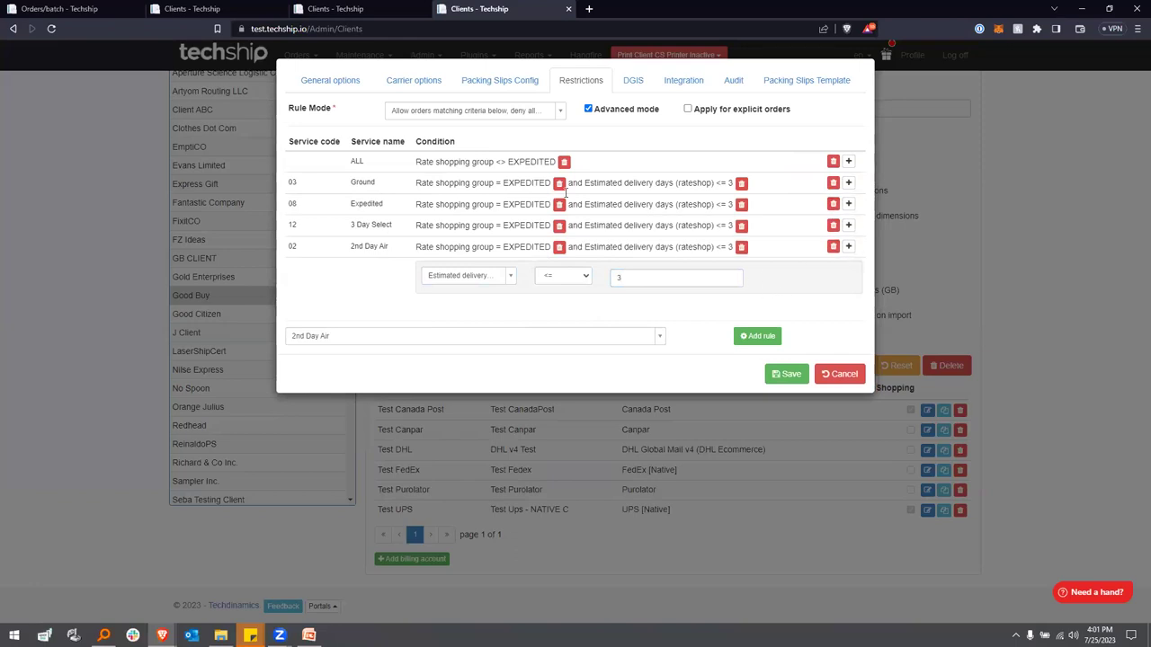
Review the ALL services rule against the group and delivery-day conditions of the four individual service rules
{"action": "left_click_drag", "start_coordinate": [356, 161], "coordinate": [556, 161]}
{"action": "left_click", "coordinate": [629, 148]}
{"action": "left_click_drag", "start_coordinate": [543, 186], "coordinate": [414, 186]}
{"action": "left_click", "coordinate": [681, 162]}
{"action": "left_click_drag", "start_coordinate": [732, 182], "coordinate": [572, 185]}
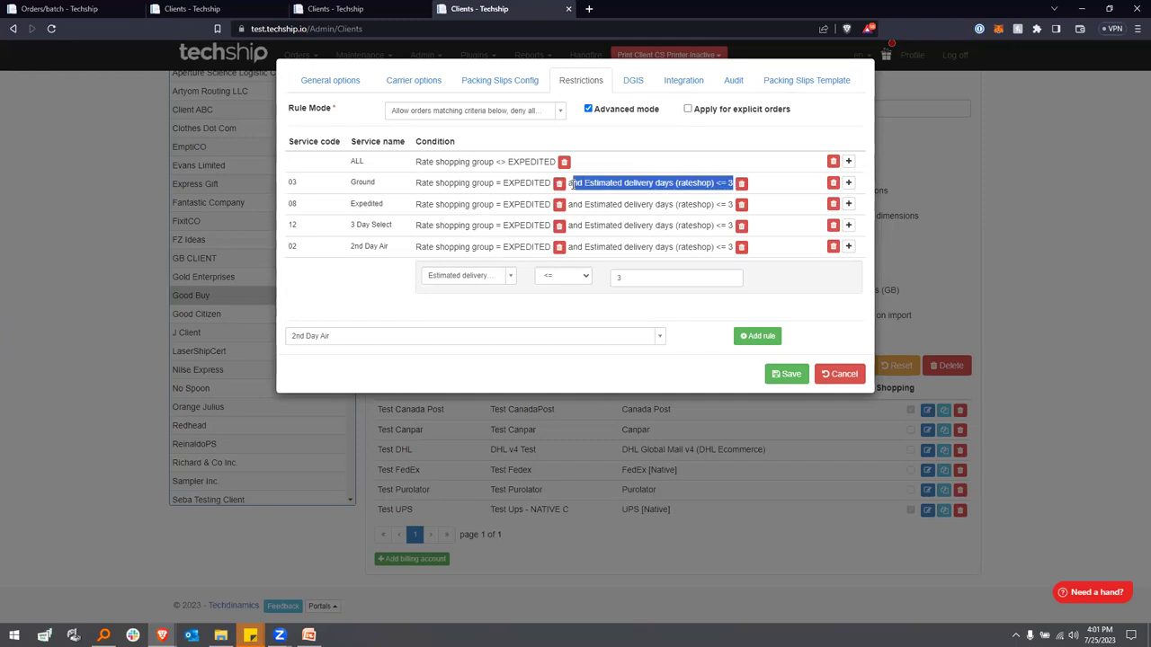
{"action": "left_click", "coordinate": [697, 154]}
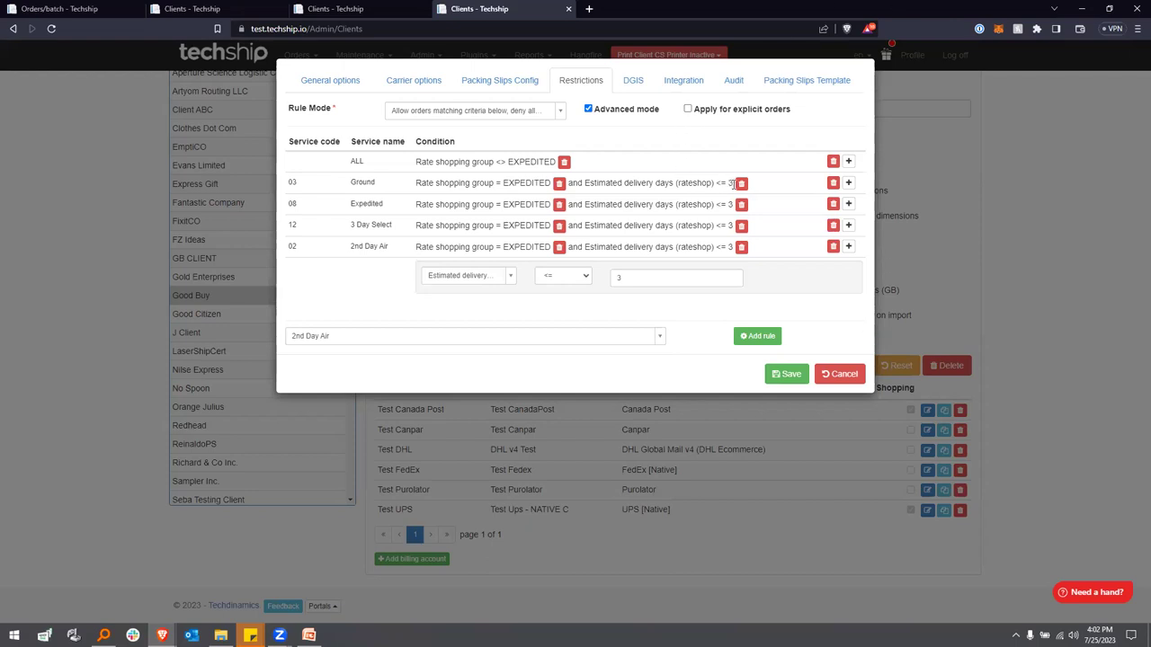
{"action": "double_click", "coordinate": [368, 183]}
{"action": "left_click_drag", "start_coordinate": [738, 183], "coordinate": [343, 193]}
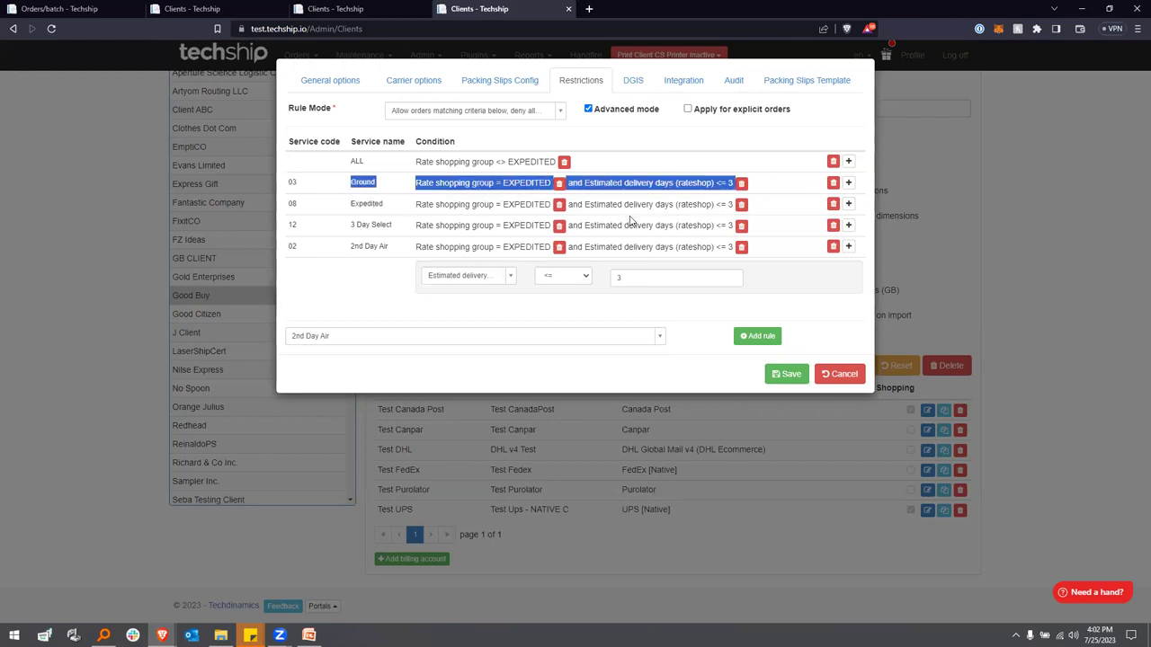
{"action": "left_click_drag", "start_coordinate": [763, 254], "coordinate": [316, 213]}
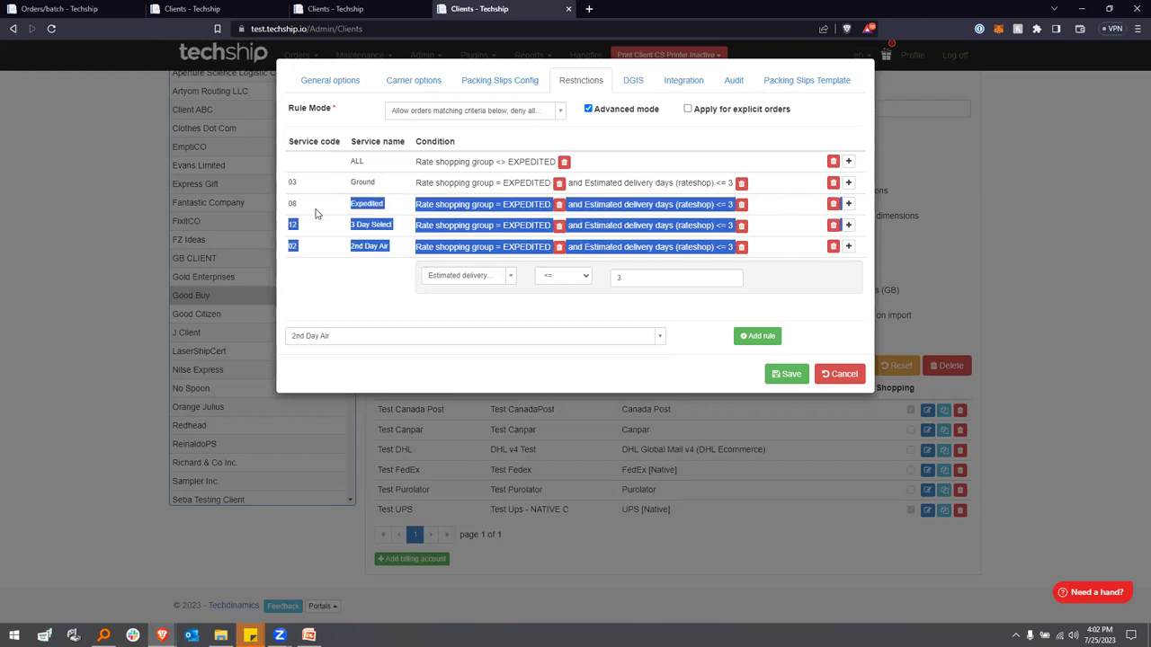
{"action": "left_click", "coordinate": [798, 243]}
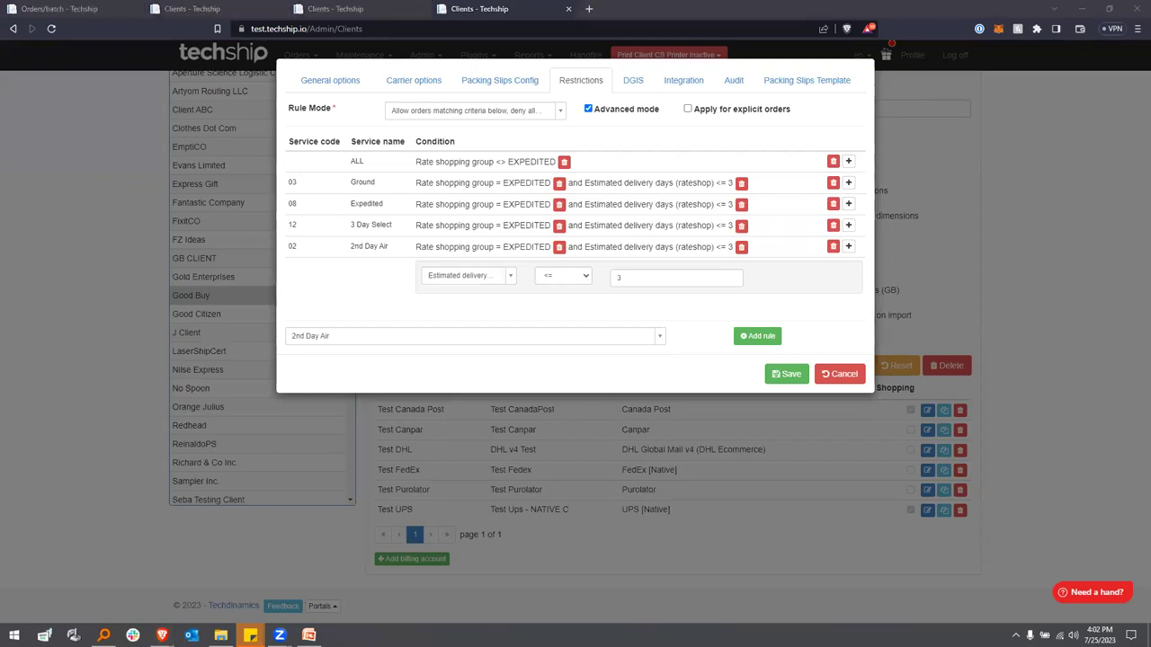
Open the help widget and search its articles for "advanced restrictions time"
{"action": "left_click", "coordinate": [1090, 592]}
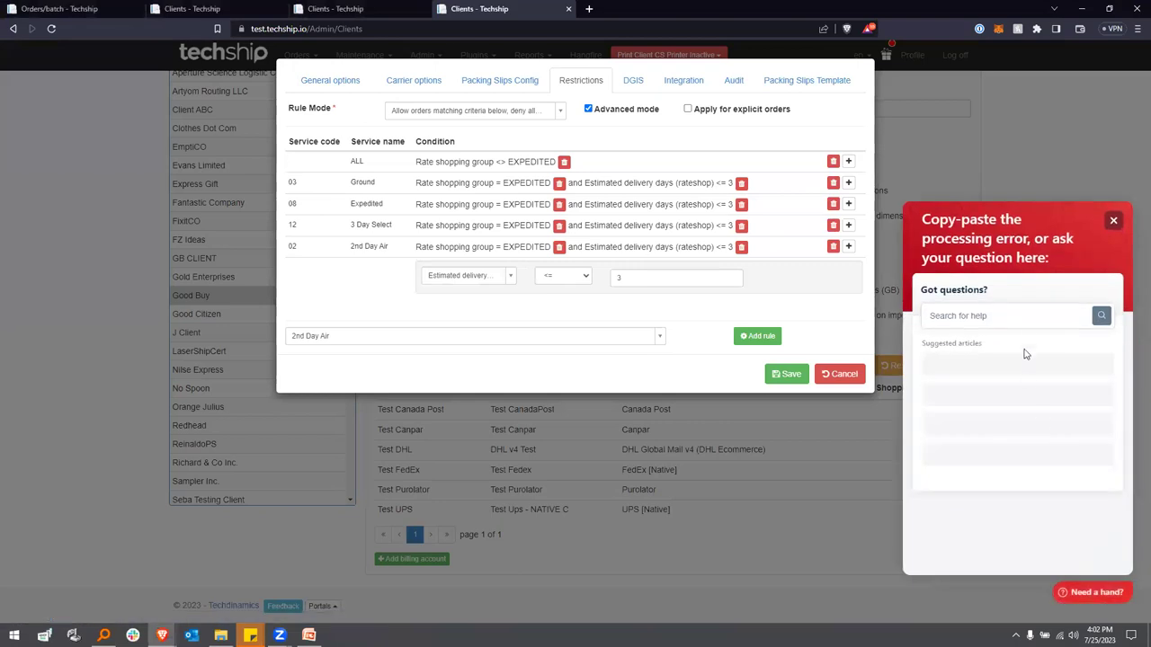
{"action": "left_click", "coordinate": [1029, 322]}
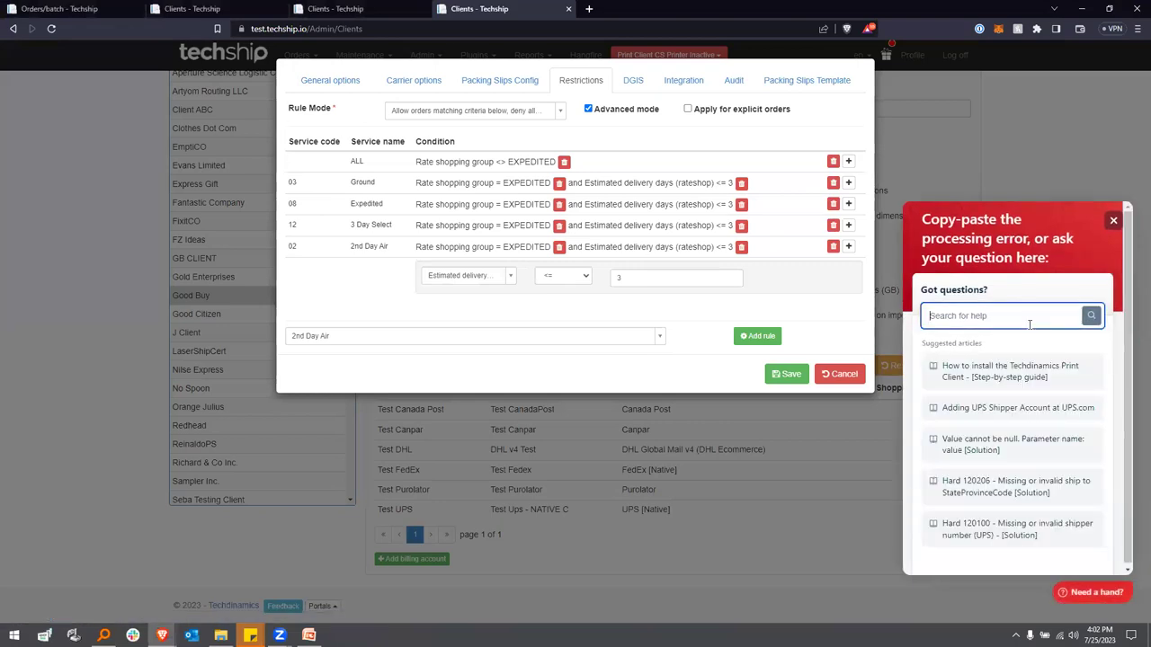
{"action": "type", "text": "ad"}
{"action": "type", "text": "vancede mo"}
{"action": "key", "text": "BackSpace"}
{"action": "key", "text": "BackSpace"}
{"action": "key", "text": "BackSpace"}
{"action": "type", "text": "restrictions time"}
{"action": "key", "text": "Return"}
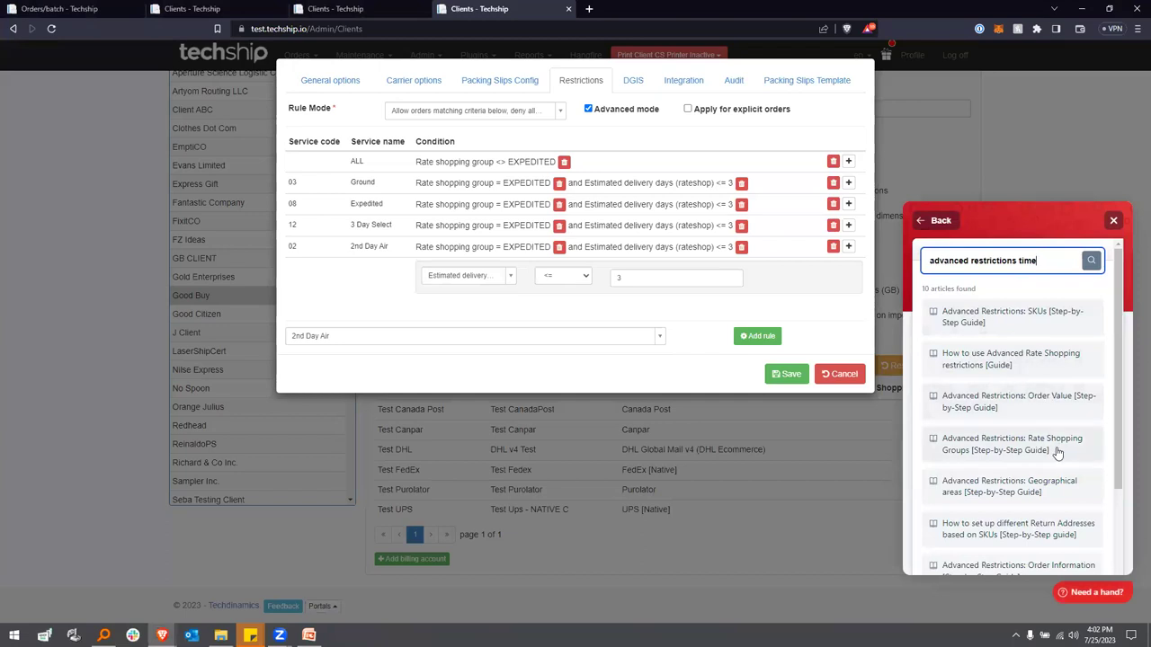
Look through the found help articles and open "How to use Advanced Rate Shopping restrictions [Guide]" at its list of related guides
{"action": "scroll", "coordinate": [1059, 451], "scroll_direction": "down", "scroll_amount": 2}
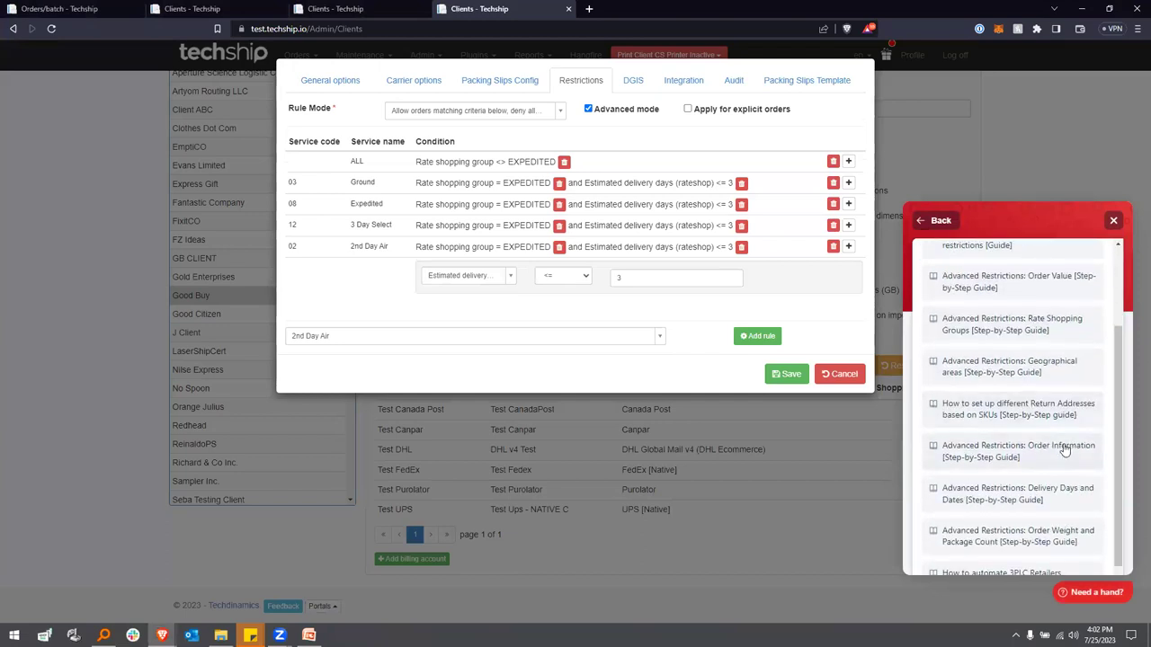
{"action": "scroll", "coordinate": [1064, 451], "scroll_direction": "up", "scroll_amount": 2}
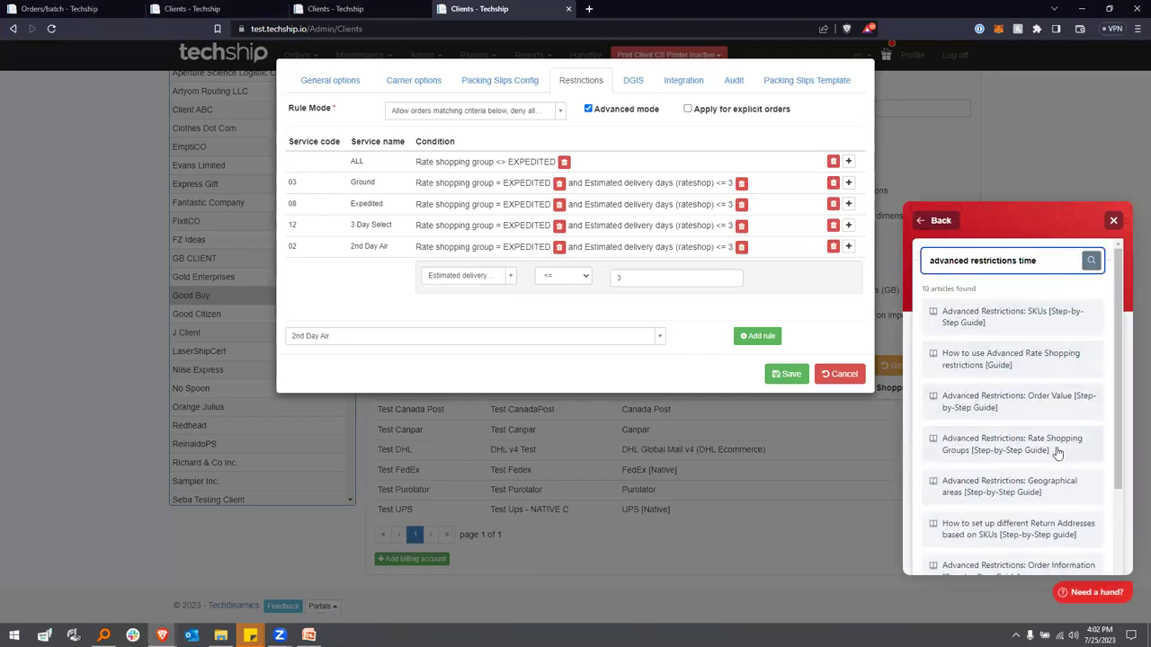
{"action": "scroll", "coordinate": [1043, 451], "scroll_direction": "down", "scroll_amount": 2}
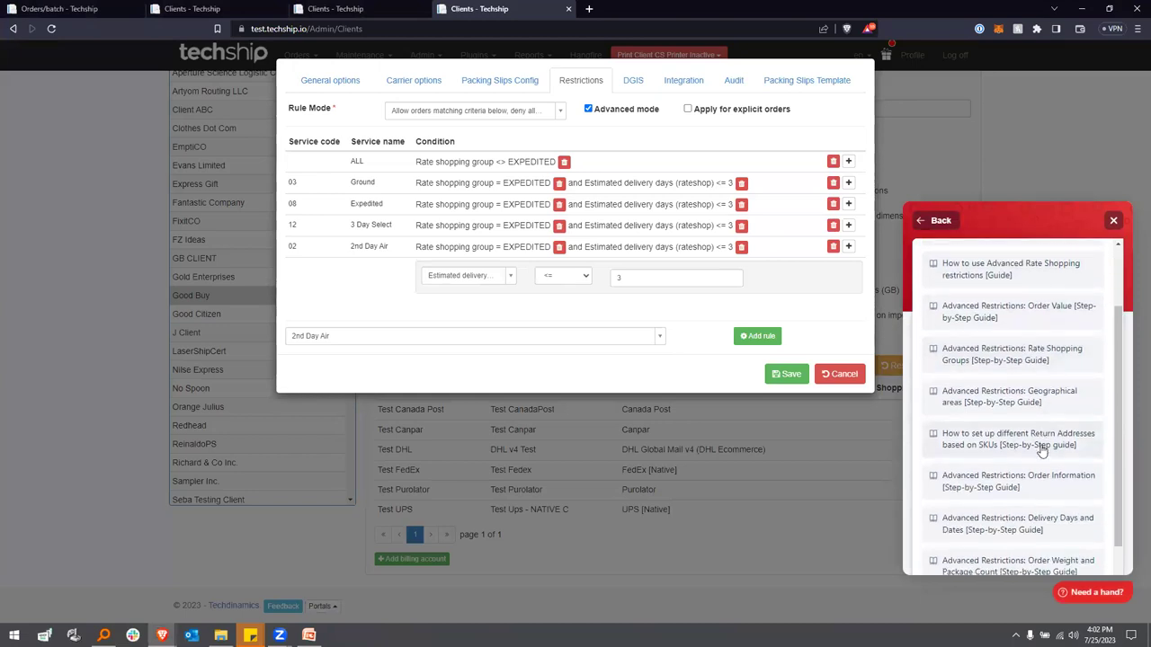
{"action": "scroll", "coordinate": [1043, 454], "scroll_direction": "down", "scroll_amount": 2}
{"action": "scroll", "coordinate": [1043, 450], "scroll_direction": "up", "scroll_amount": 4}
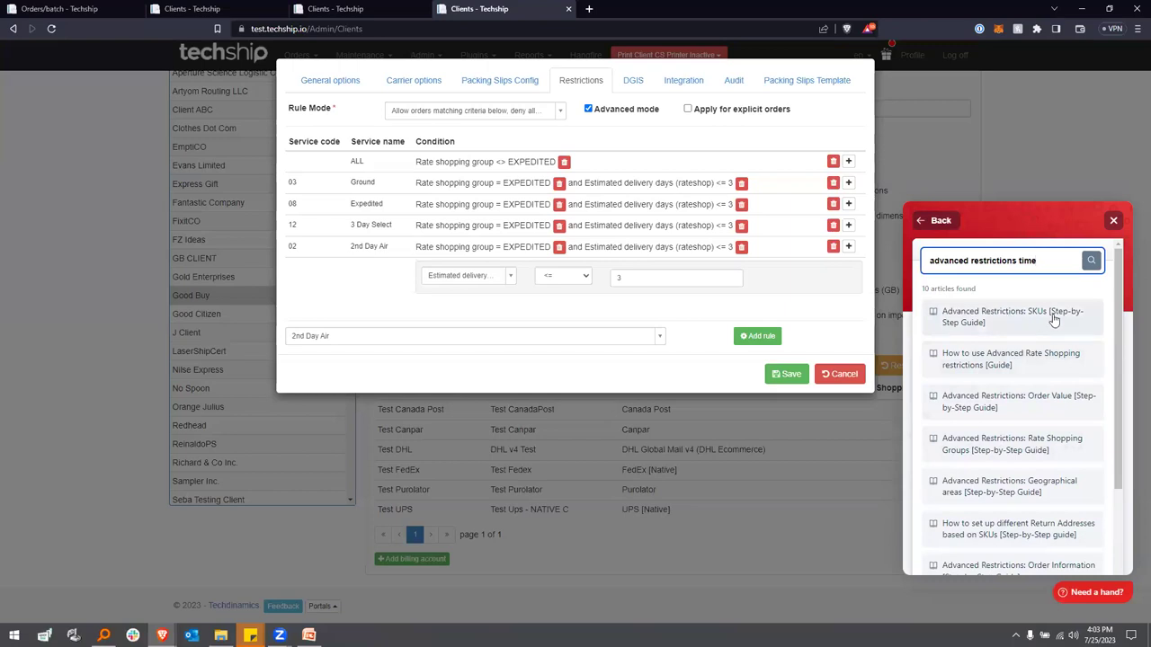
{"action": "left_click_drag", "start_coordinate": [1054, 319], "coordinate": [1112, 377]}
{"action": "left_click", "coordinate": [1097, 374]}
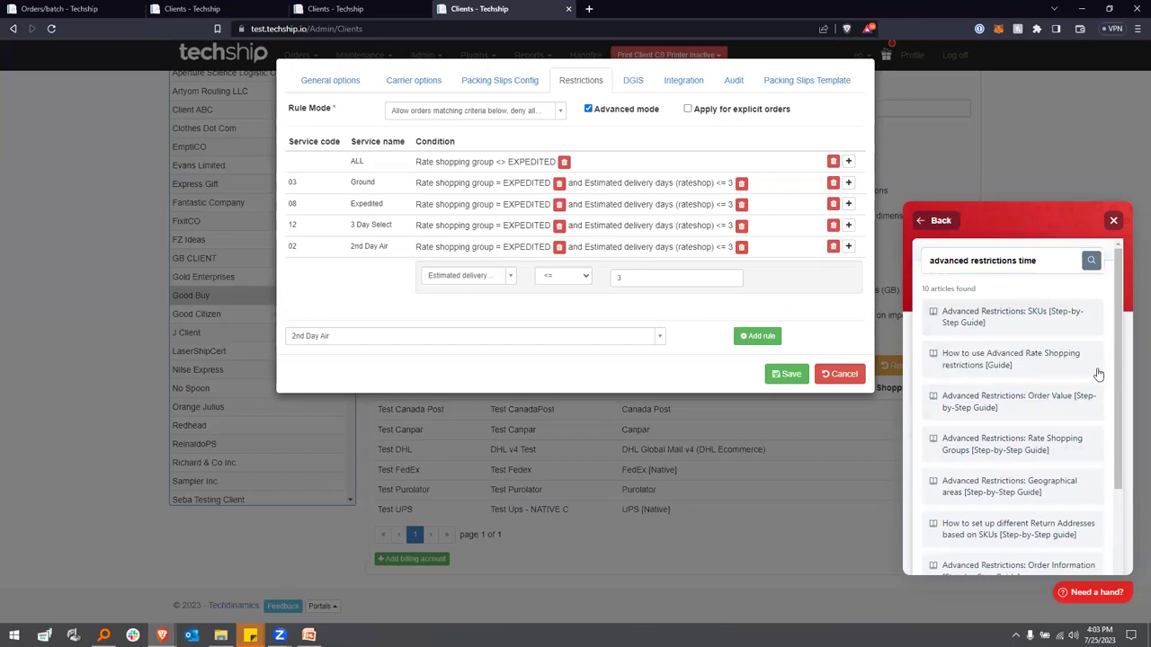
{"action": "left_click", "coordinate": [1040, 365]}
{"action": "scroll", "coordinate": [1078, 359], "scroll_direction": "down", "scroll_amount": 15}
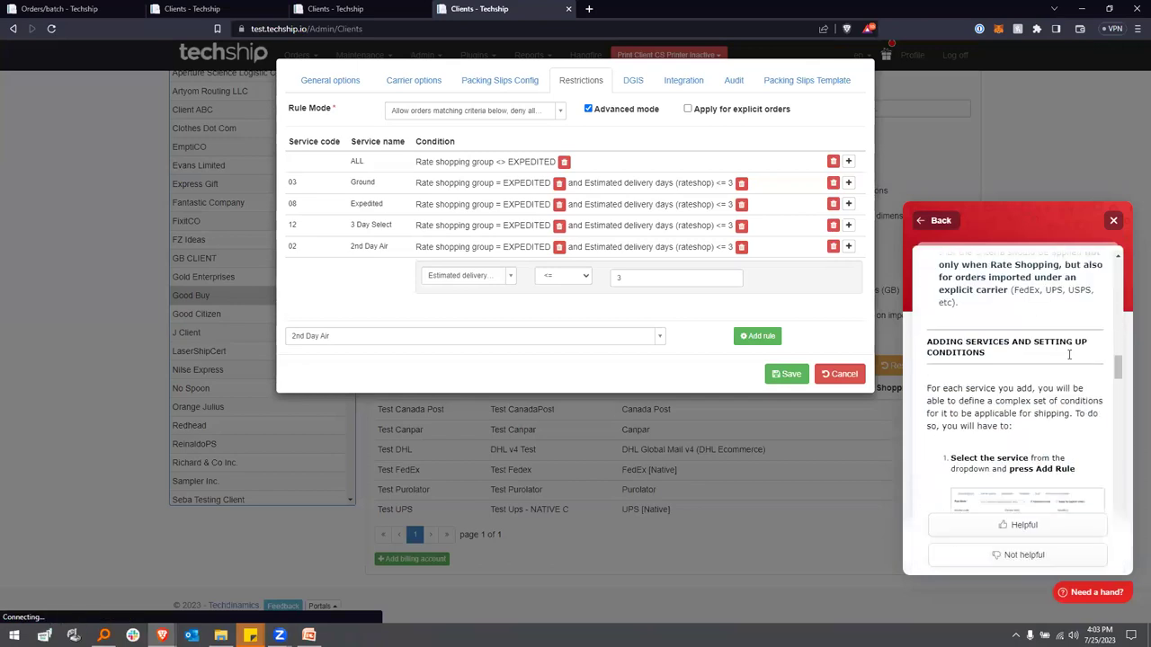
{"action": "scroll", "coordinate": [1067, 359], "scroll_direction": "down", "scroll_amount": 5}
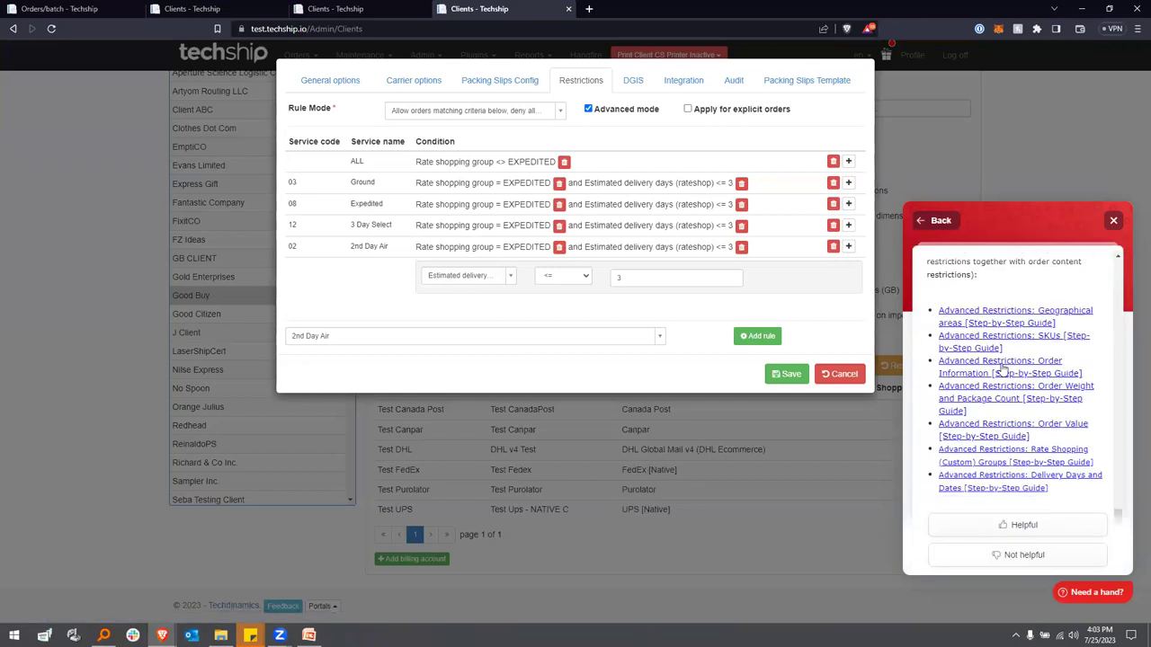
Open the "Advanced Restrictions: Delivery Days and Dates" guide and examine its notes and example scenario
{"action": "left_click", "coordinate": [1000, 492]}
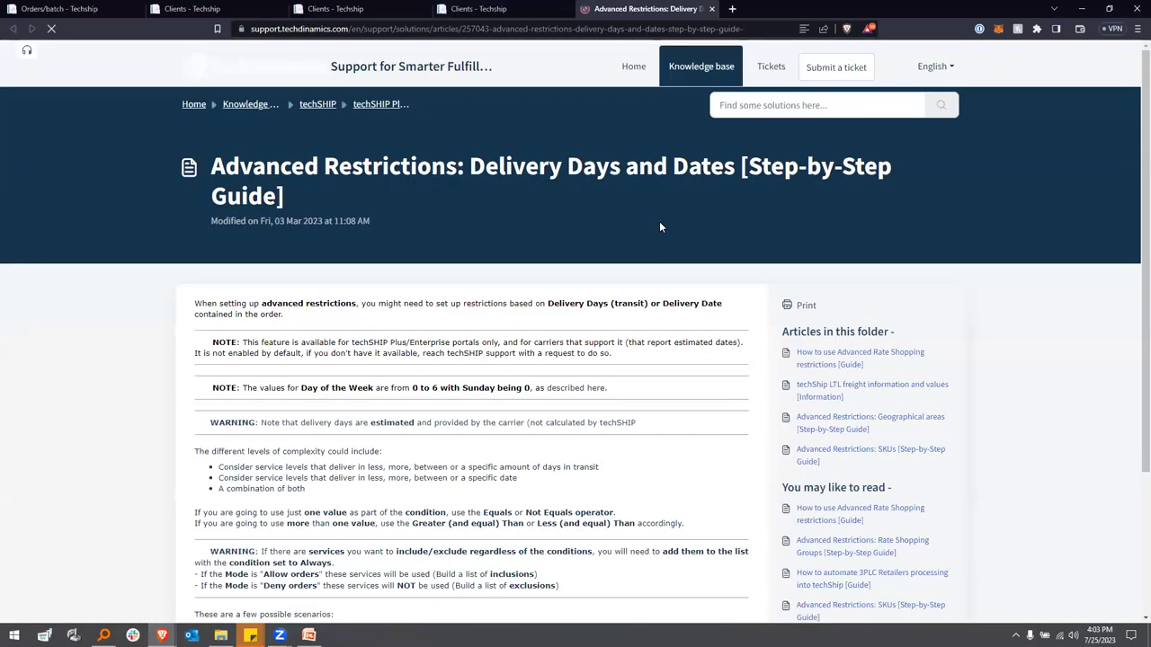
{"action": "scroll", "coordinate": [597, 281], "scroll_direction": "down", "scroll_amount": 5}
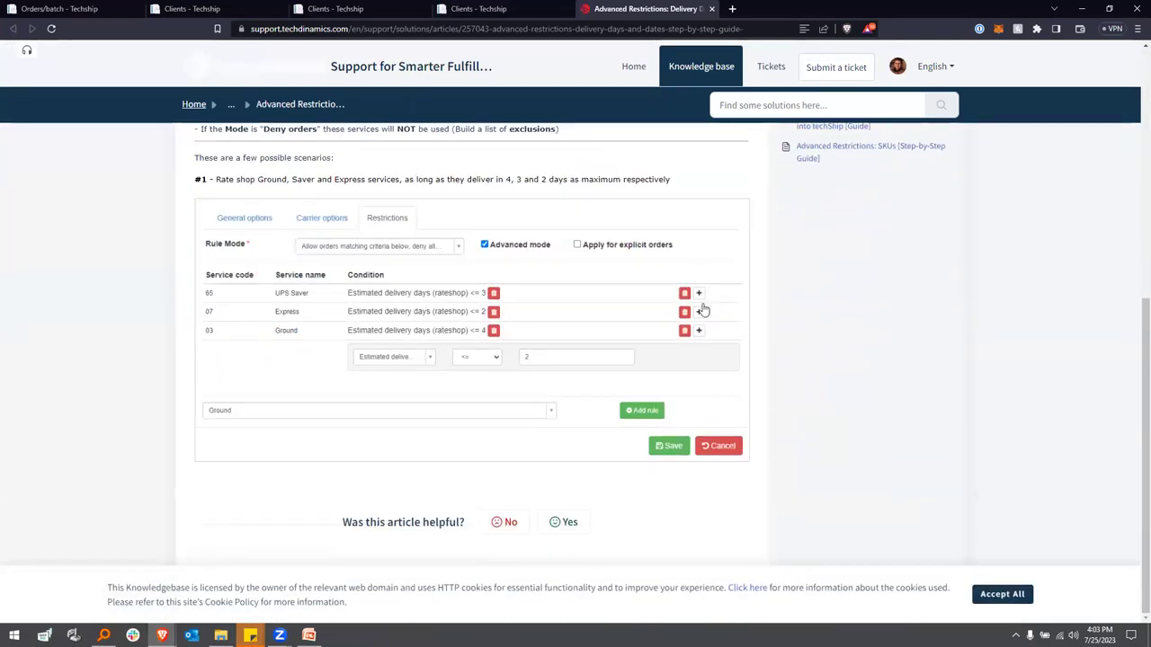
{"action": "scroll", "coordinate": [547, 381], "scroll_direction": "up", "scroll_amount": 6}
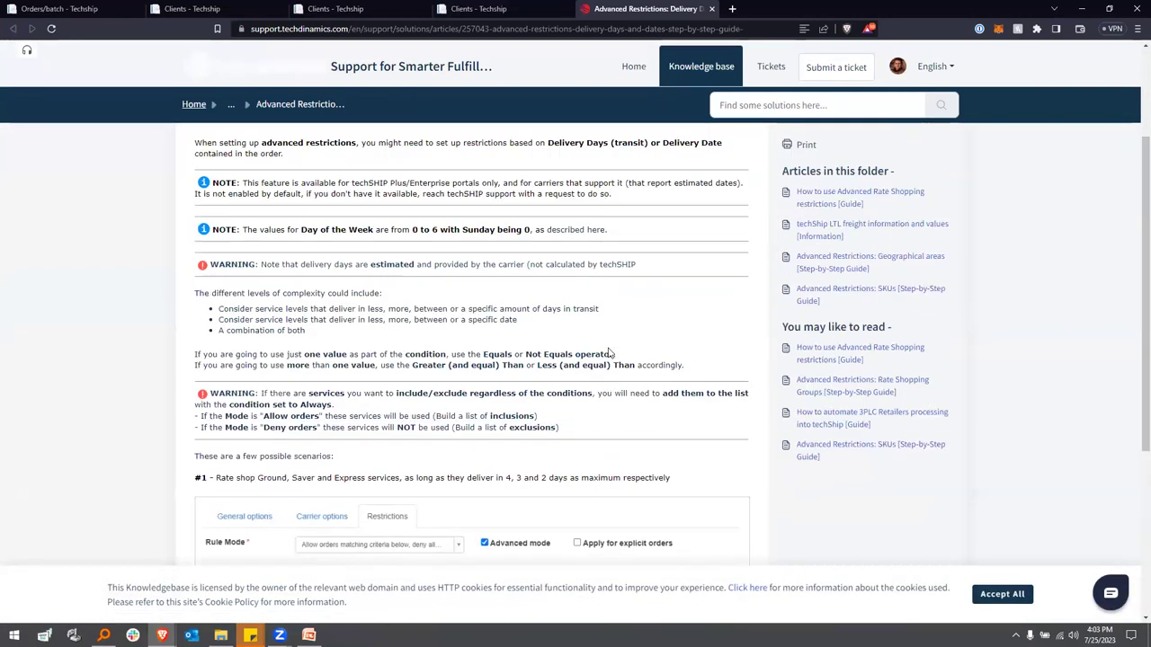